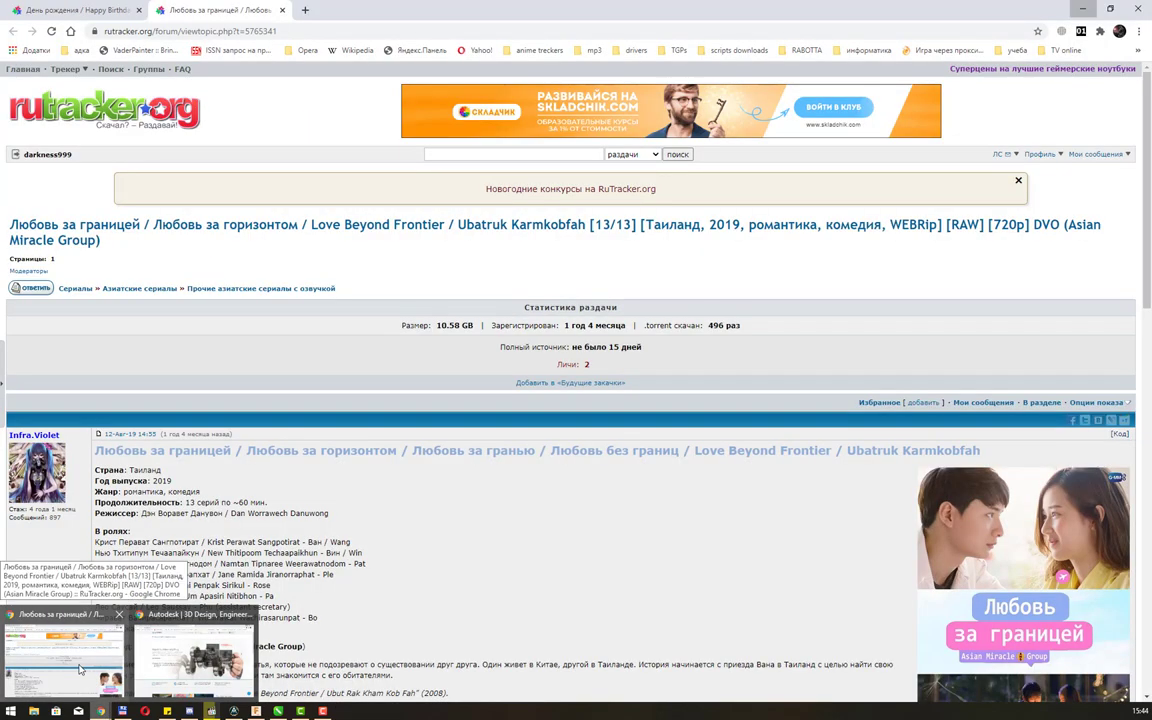
- Bring the Autodesk browser window forward and open the sign-in page's create-account form
click(192, 655)
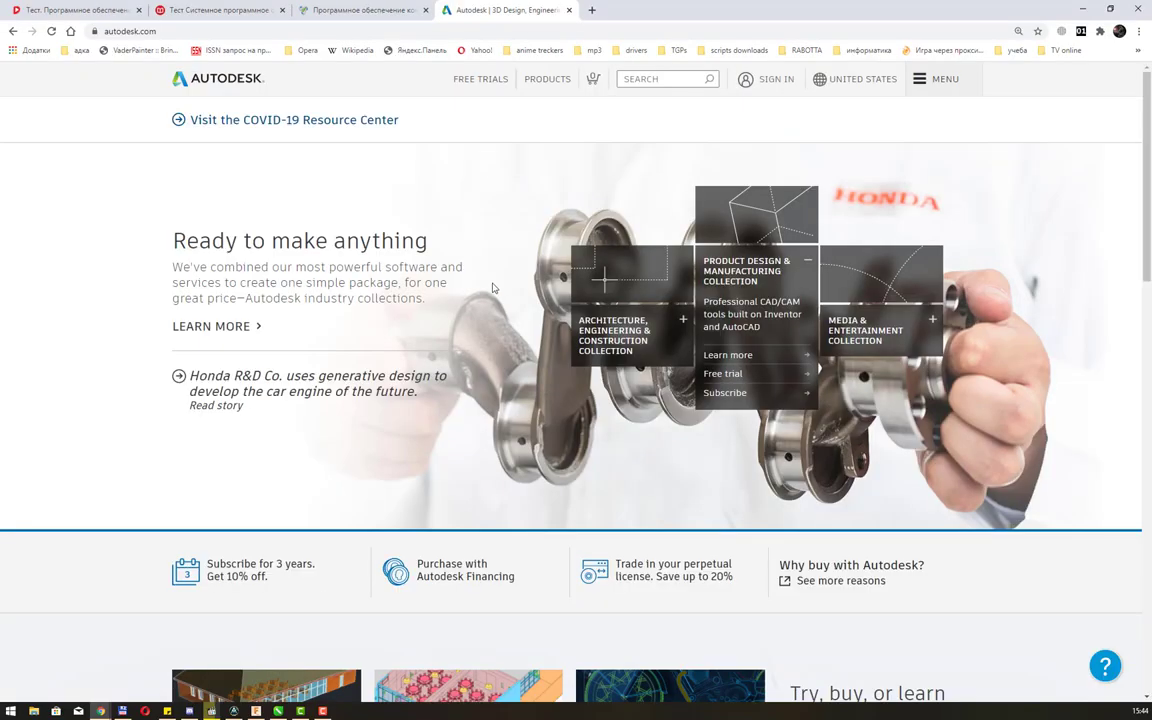
click(777, 88)
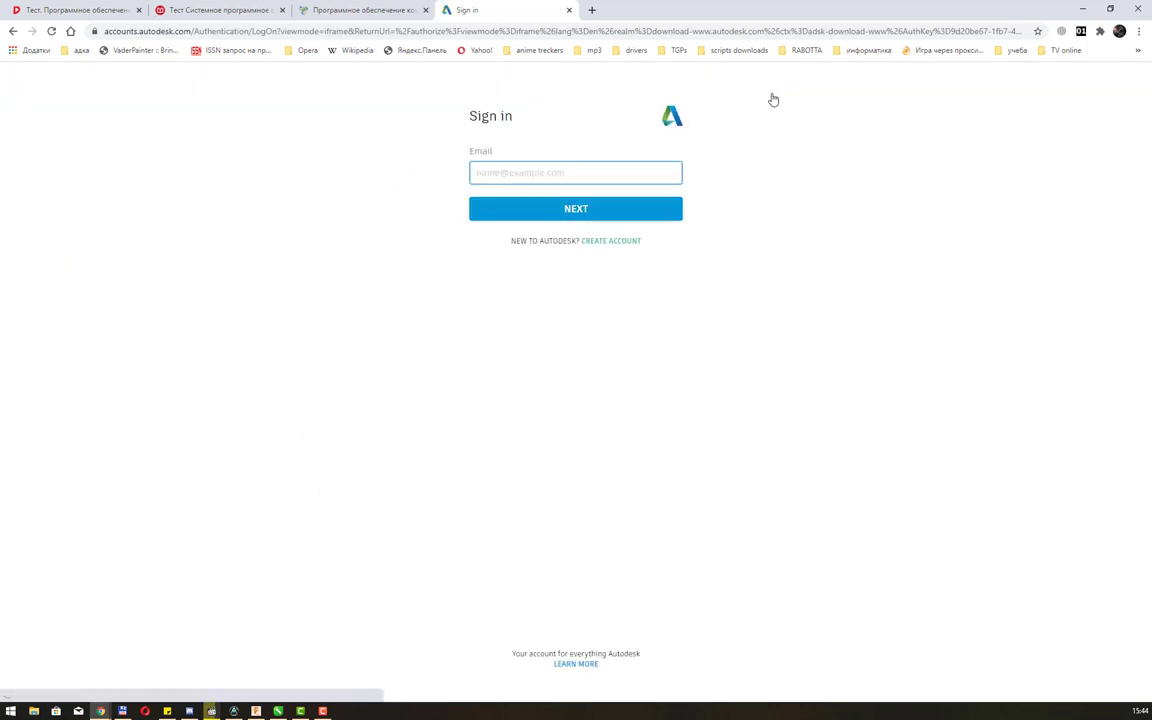
click(604, 244)
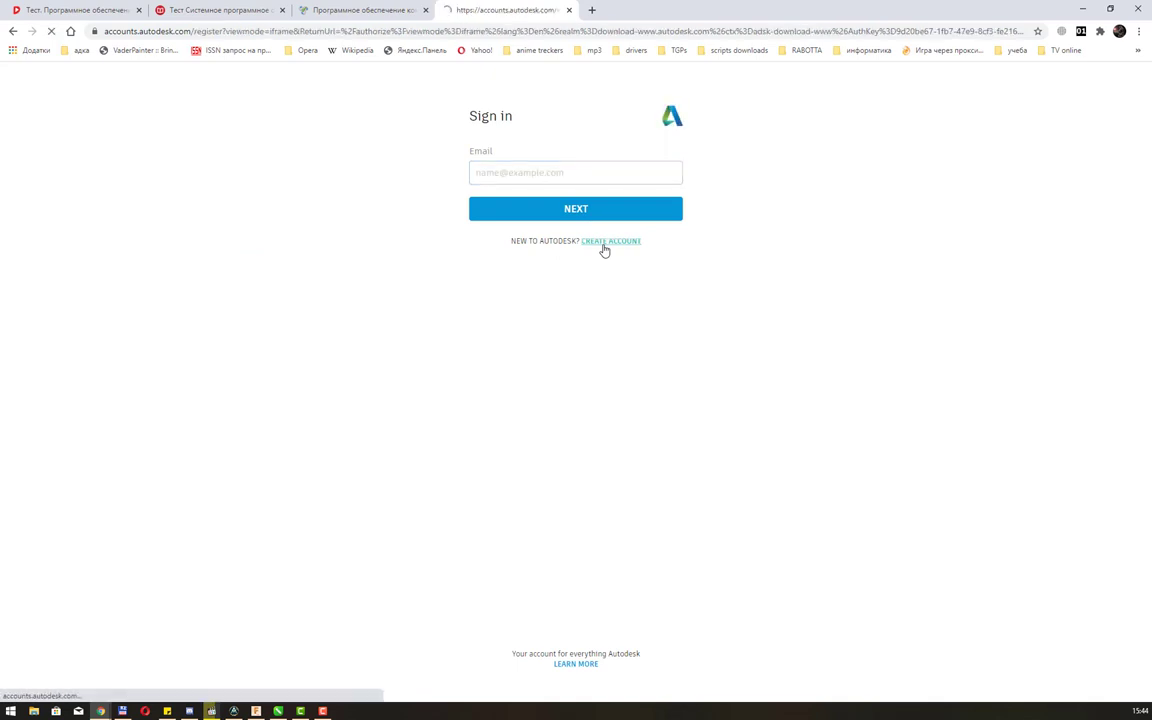
- Click through the name and email fields, accept the Terms of Use, then go back twice
click(527, 157)
click(610, 157)
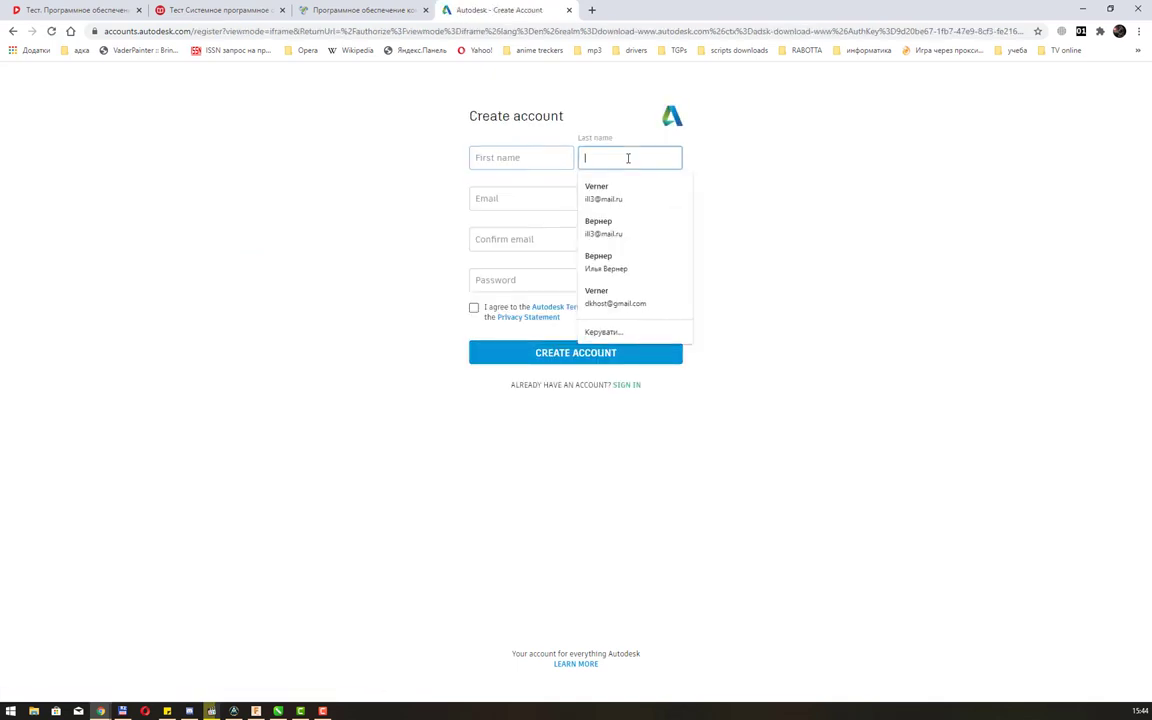
click(745, 150)
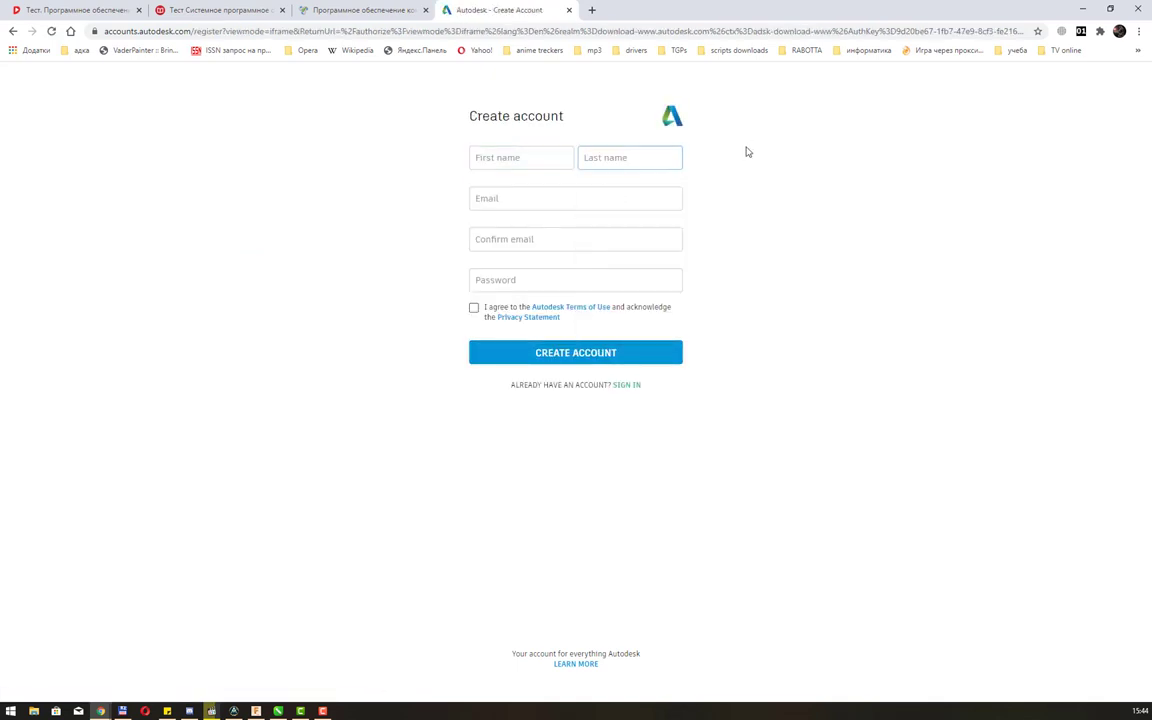
click(565, 197)
click(712, 195)
click(660, 199)
click(749, 204)
click(474, 307)
click(13, 32)
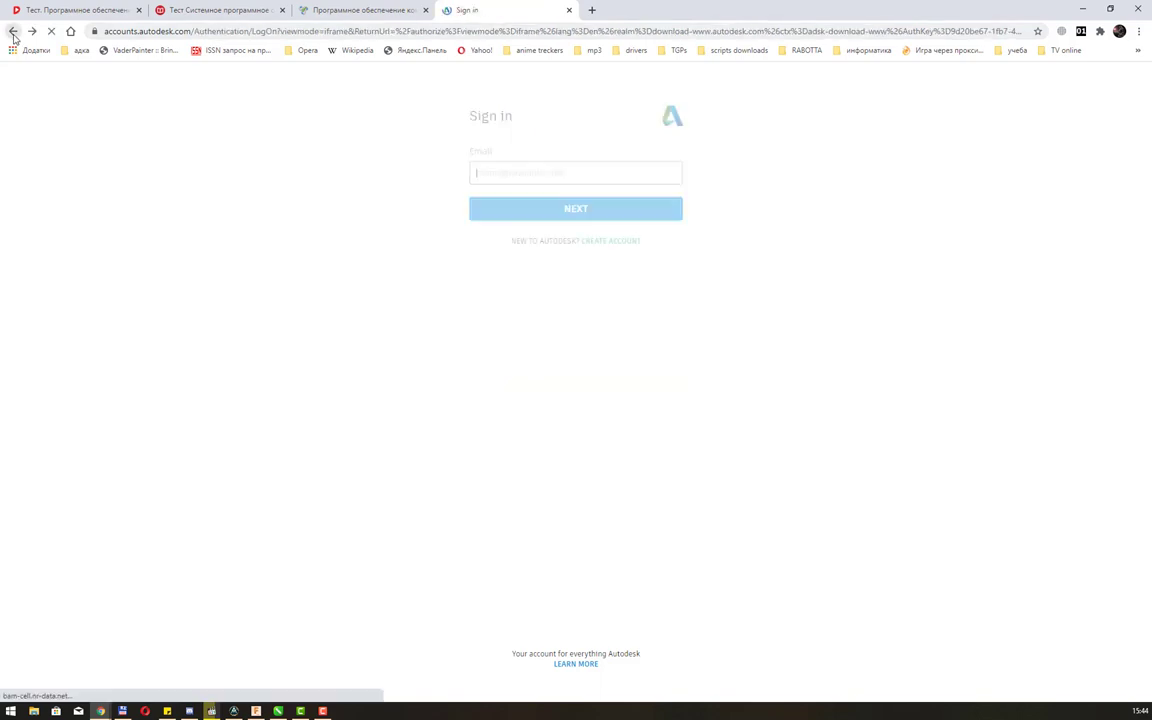
click(13, 32)
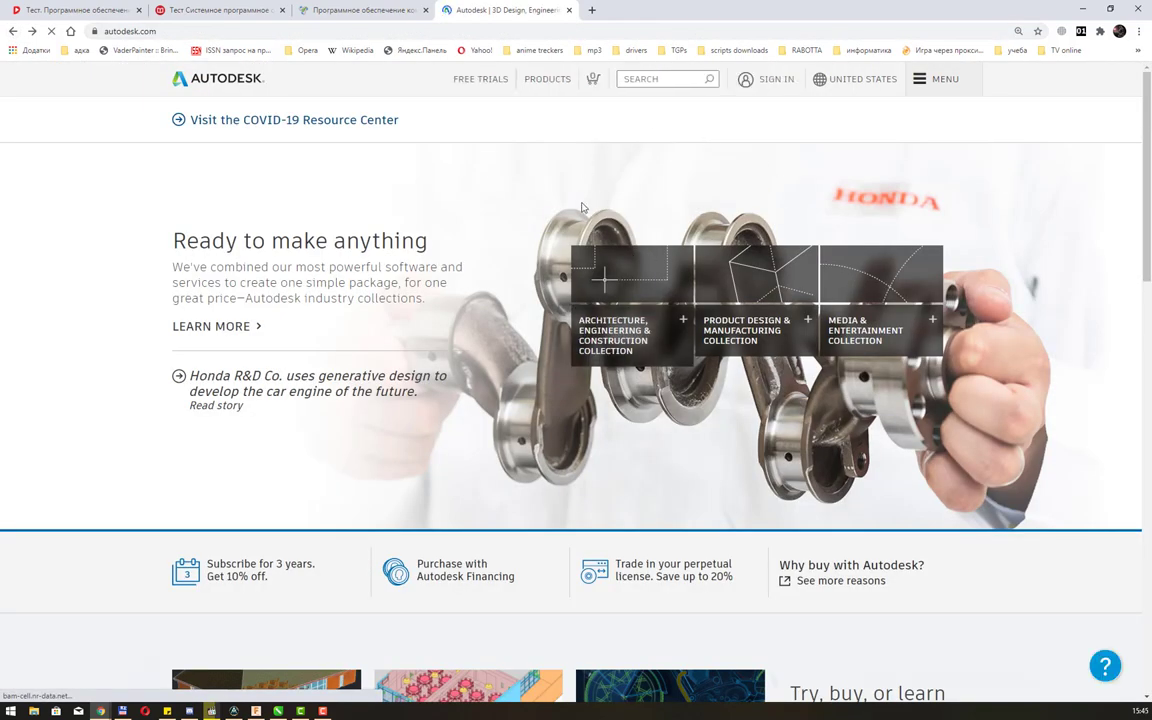
- Decline the survey popup, then open Students & educators and its Get Products page
scroll(661, 297, down, 10)
scroll(661, 297, down, 5)
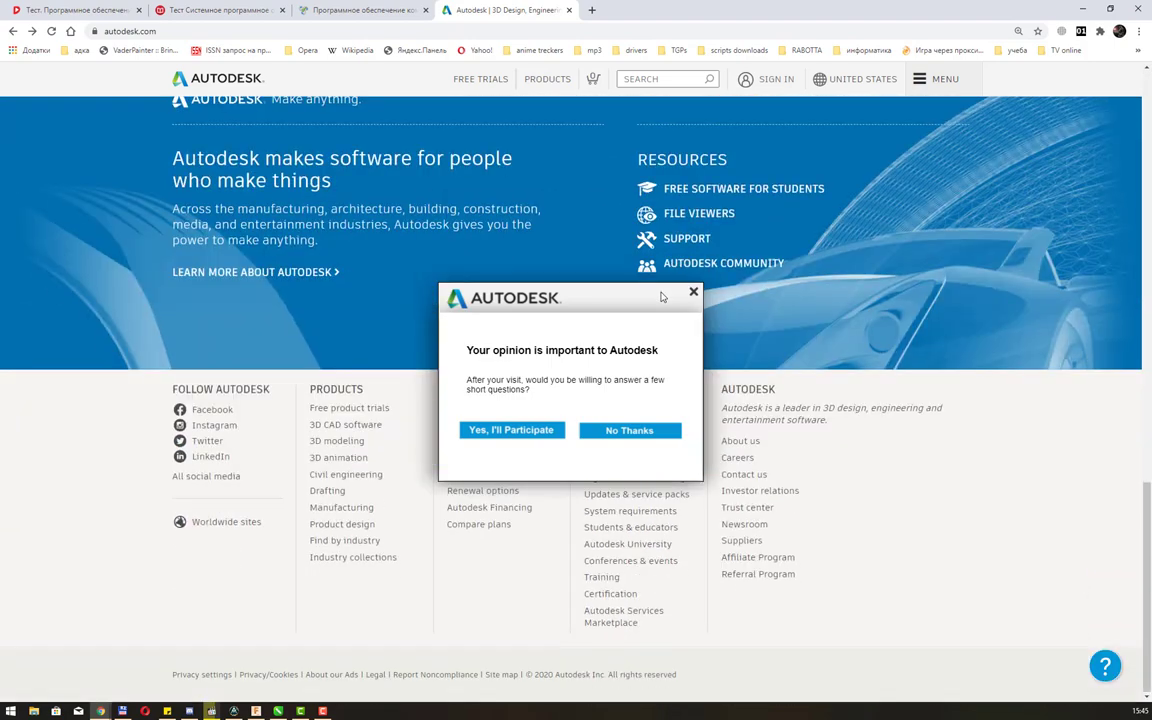
click(693, 292)
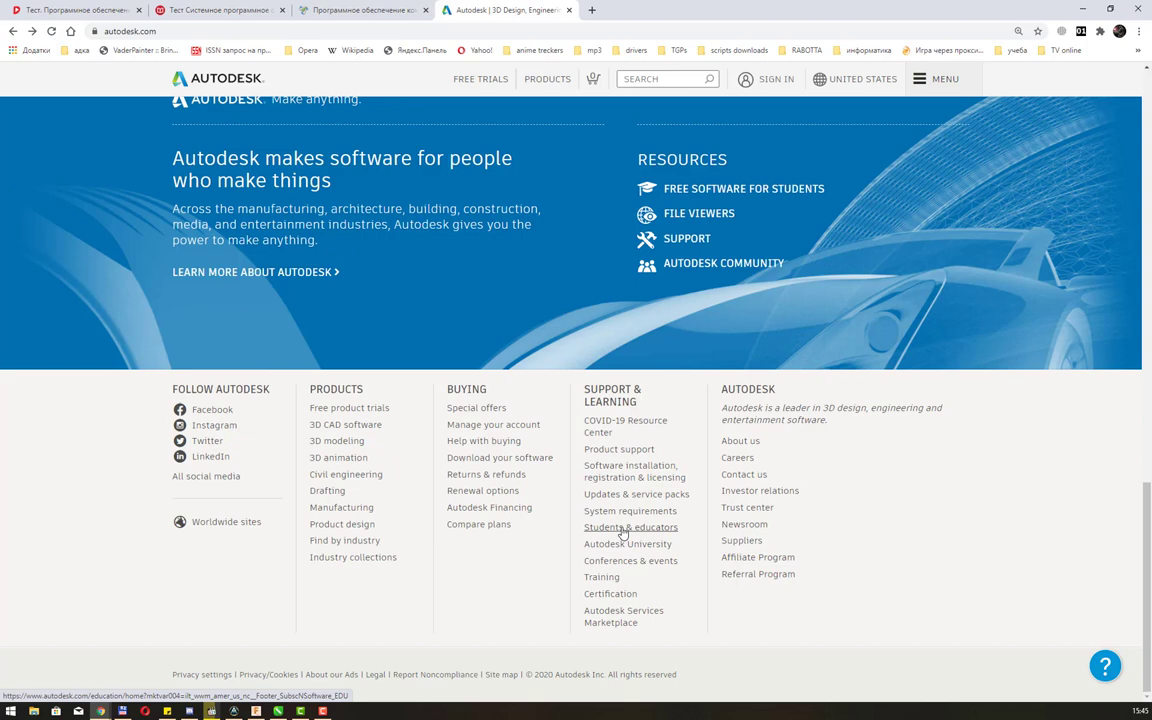
click(623, 533)
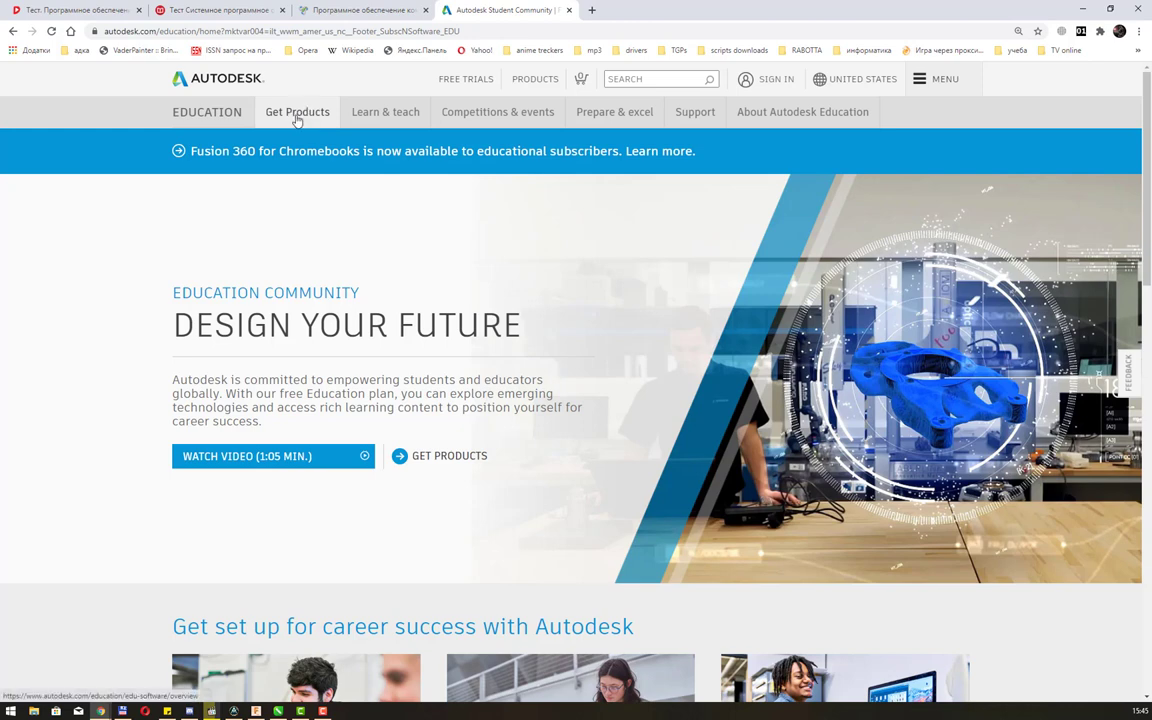
click(297, 120)
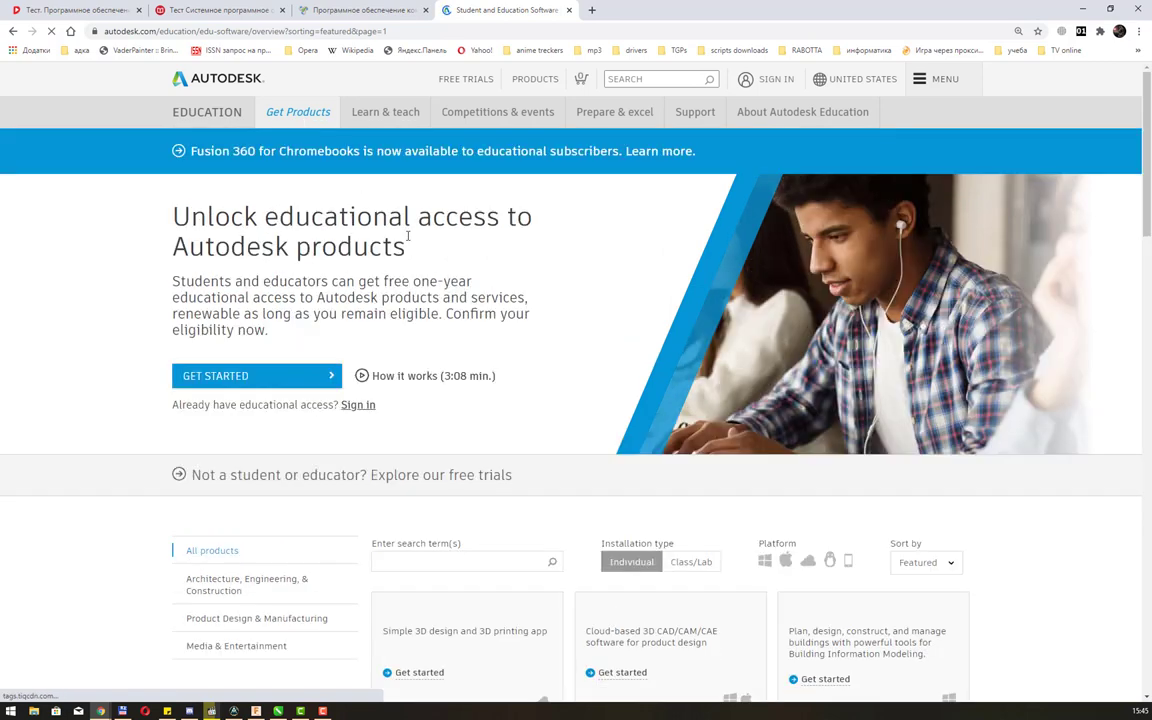
- Scroll to the product cards showing Fusion 360, then switch to the CorelDRAW lecture slide
scroll(576, 321, down, 2)
scroll(576, 321, down, 3)
scroll(590, 310, down, 1)
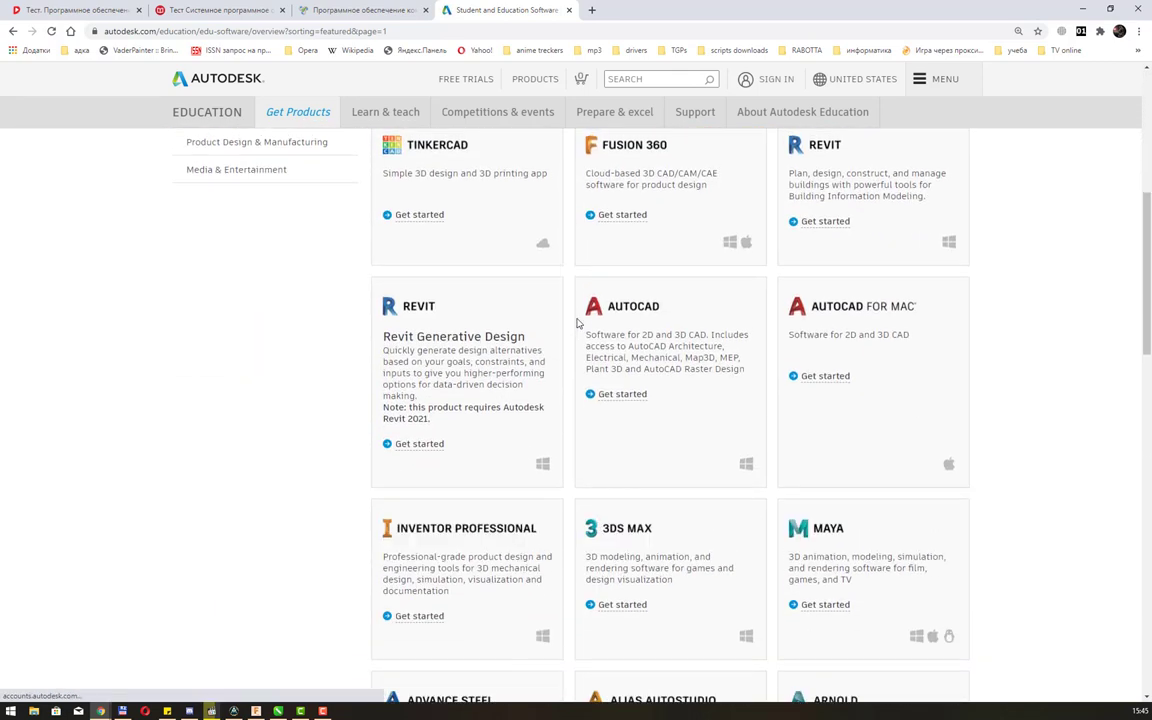
scroll(607, 293, up, 1)
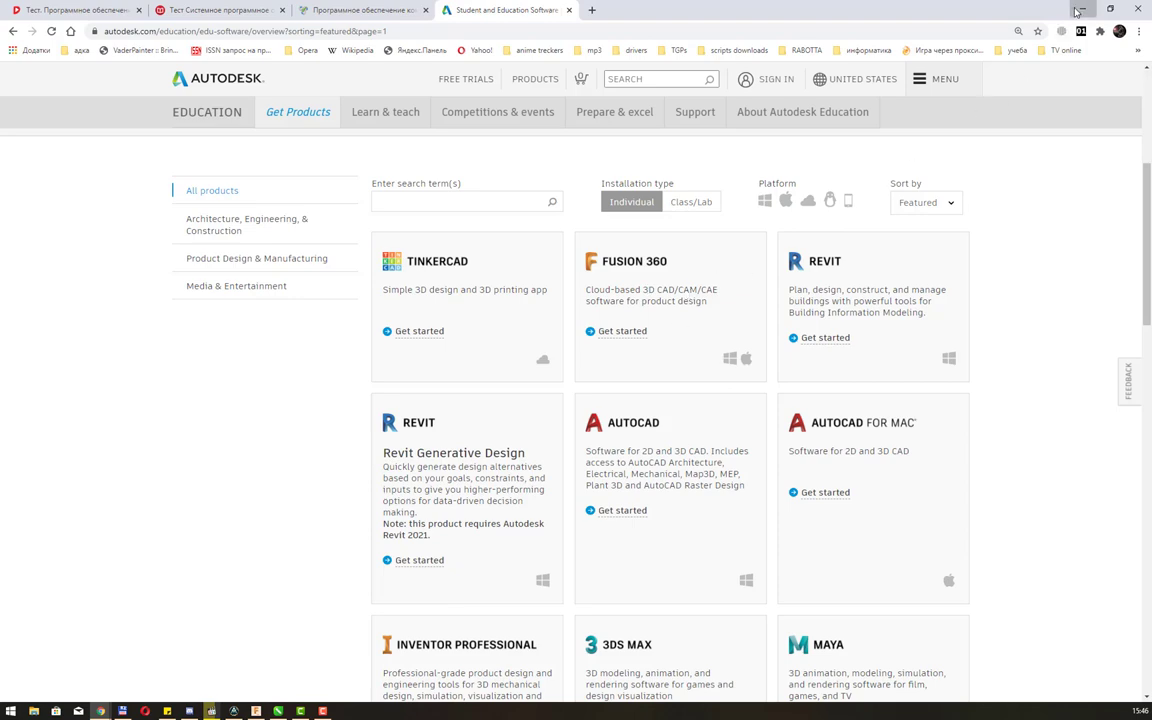
key(alt+Tab)
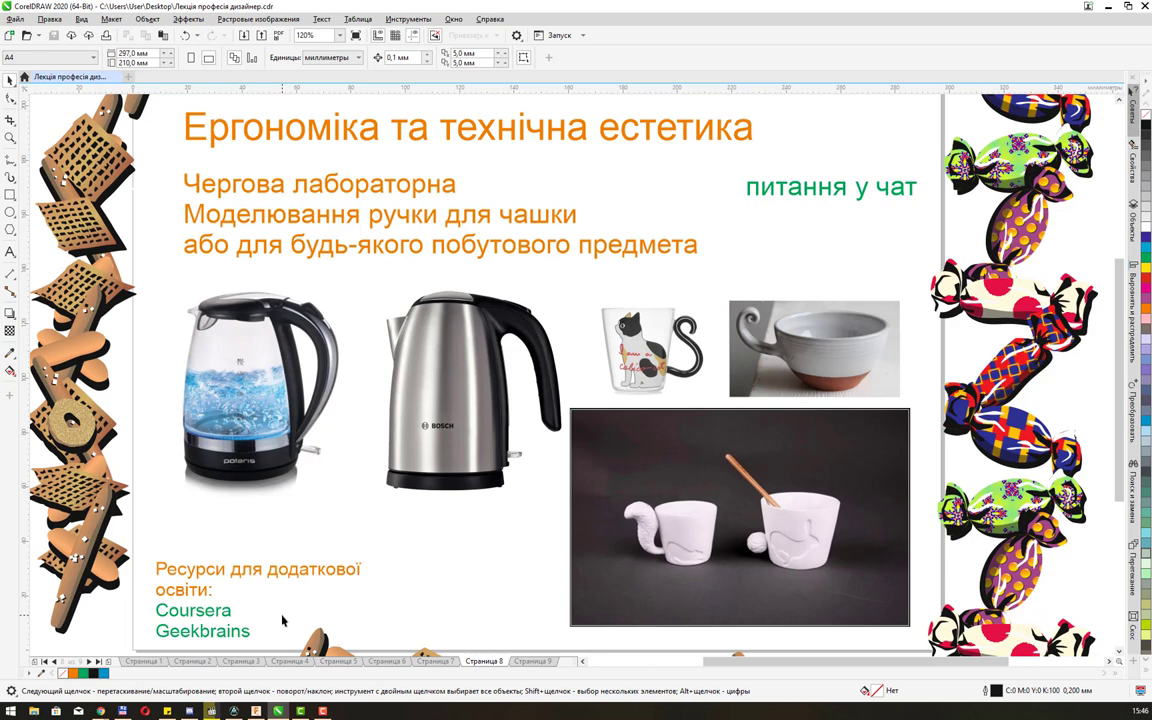
- Switch from the CorelDRAW handle-modelling slide to the empty Untitled Fusion 360 design
key(alt+Tab)
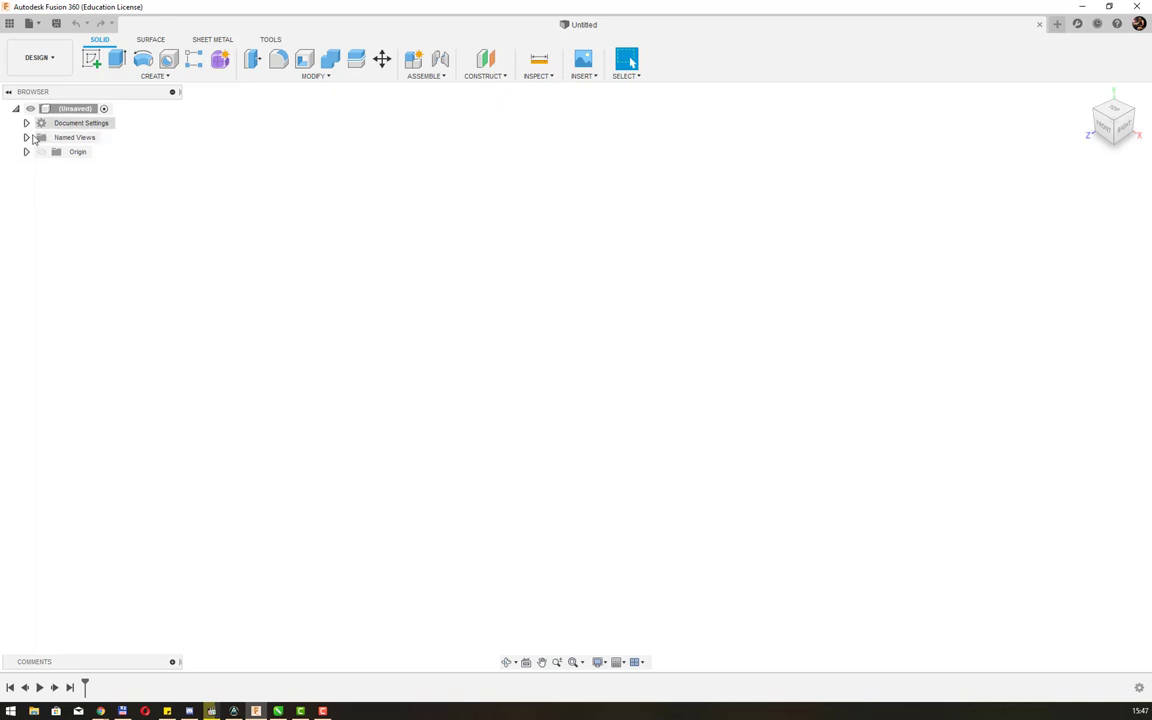
click(26, 152)
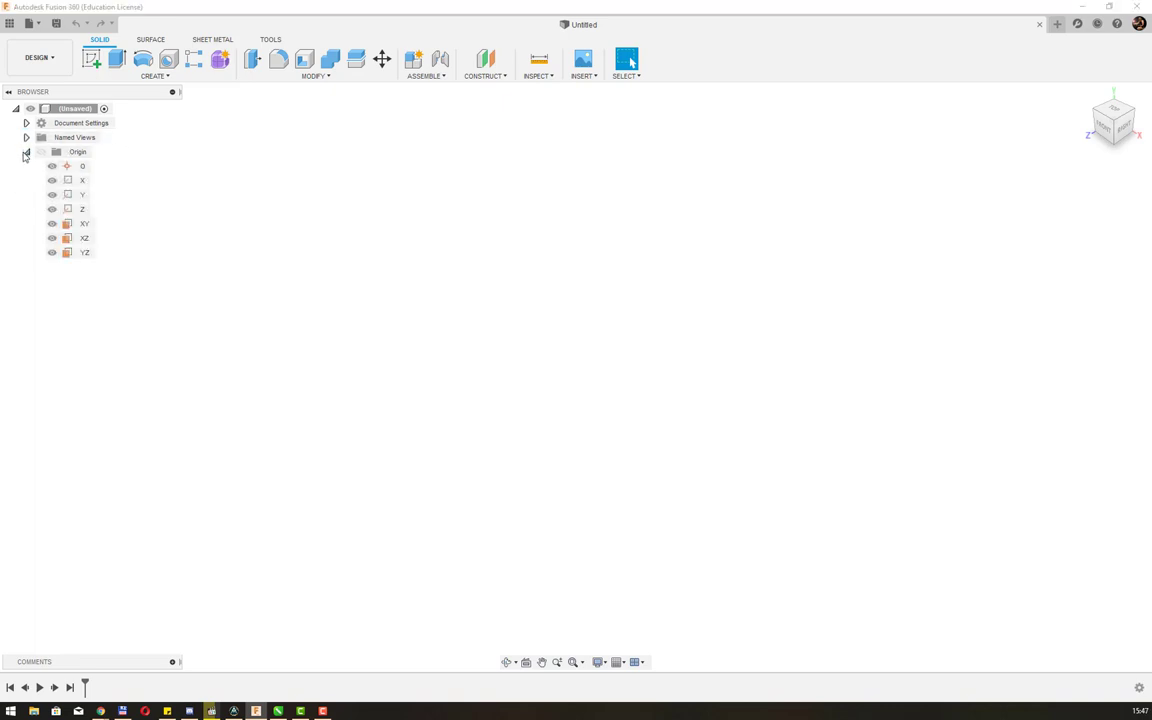
click(26, 152)
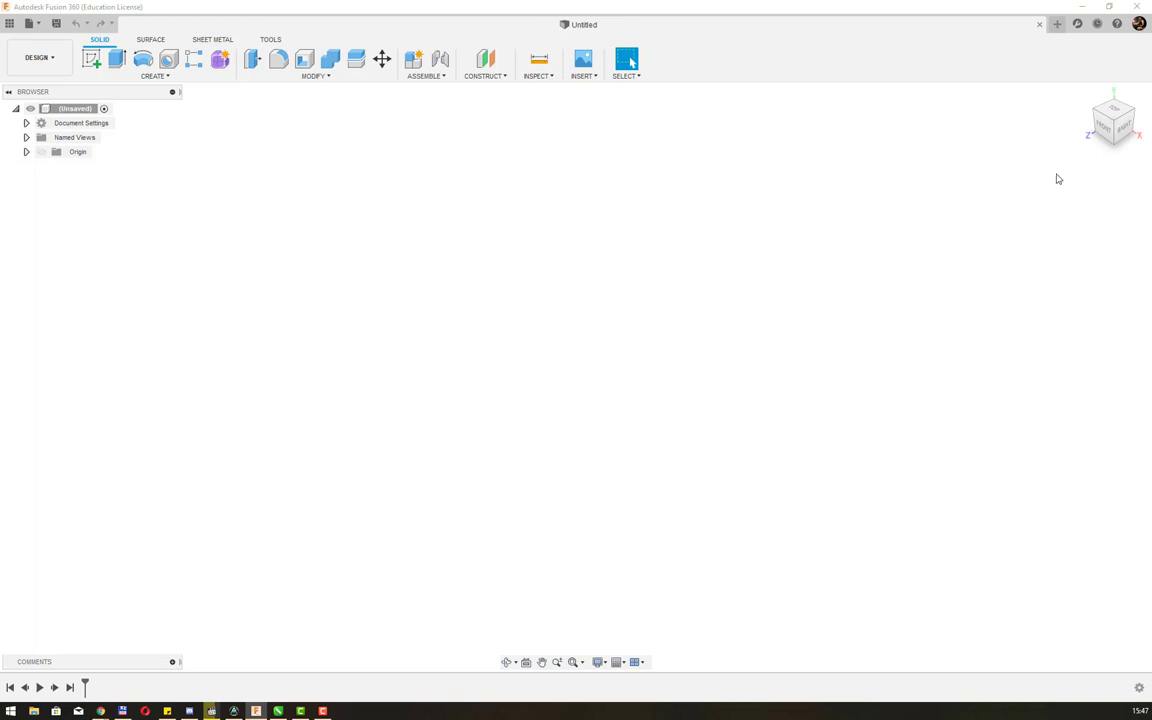
mouse_move(91, 59)
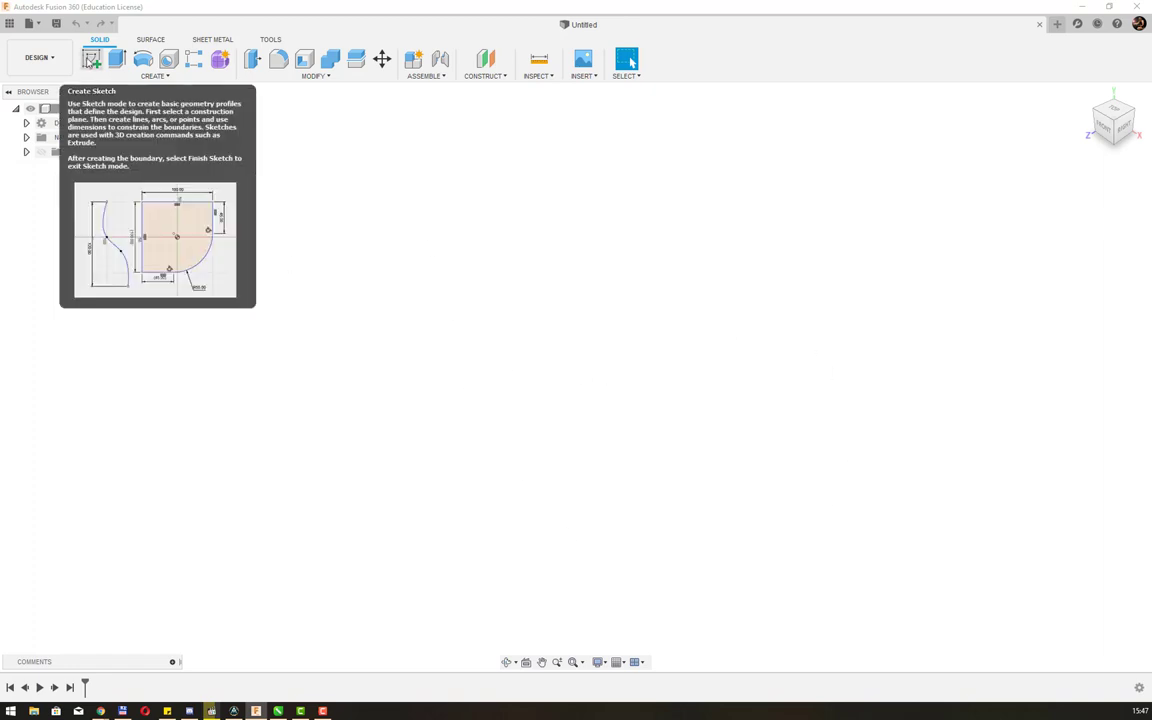
- Sketch a 70 mm Center Diameter Circle at the origin on the XZ plane
click(91, 61)
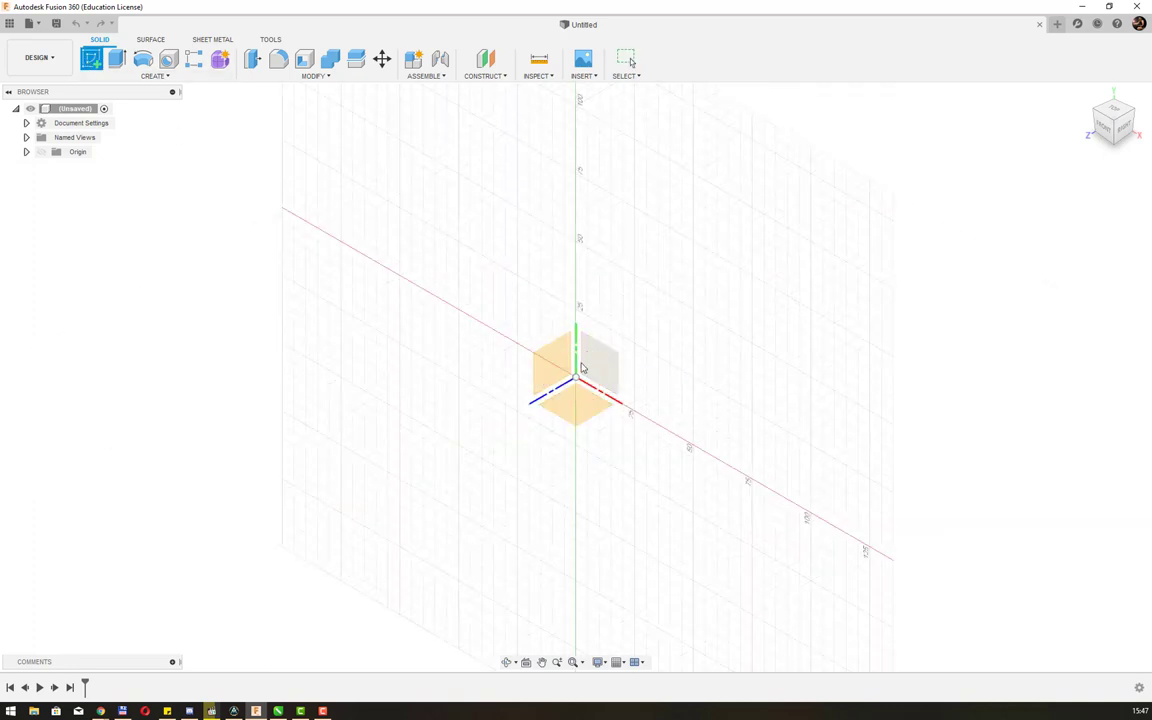
click(583, 420)
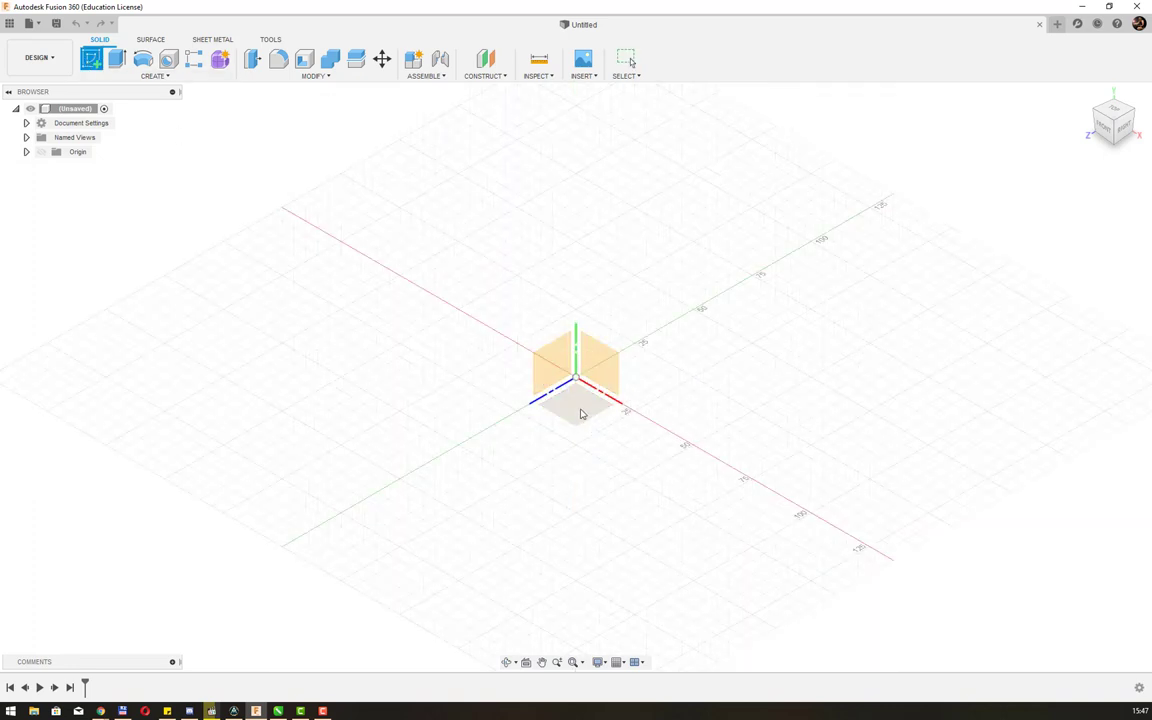
click(581, 413)
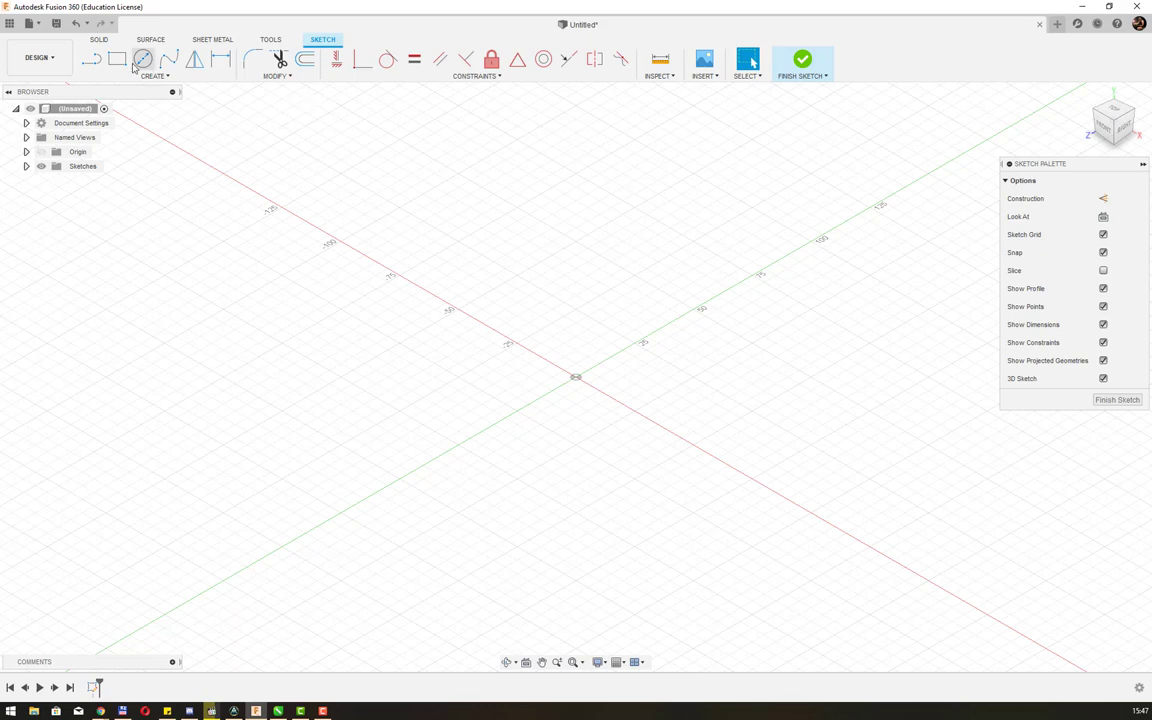
mouse_move(143, 60)
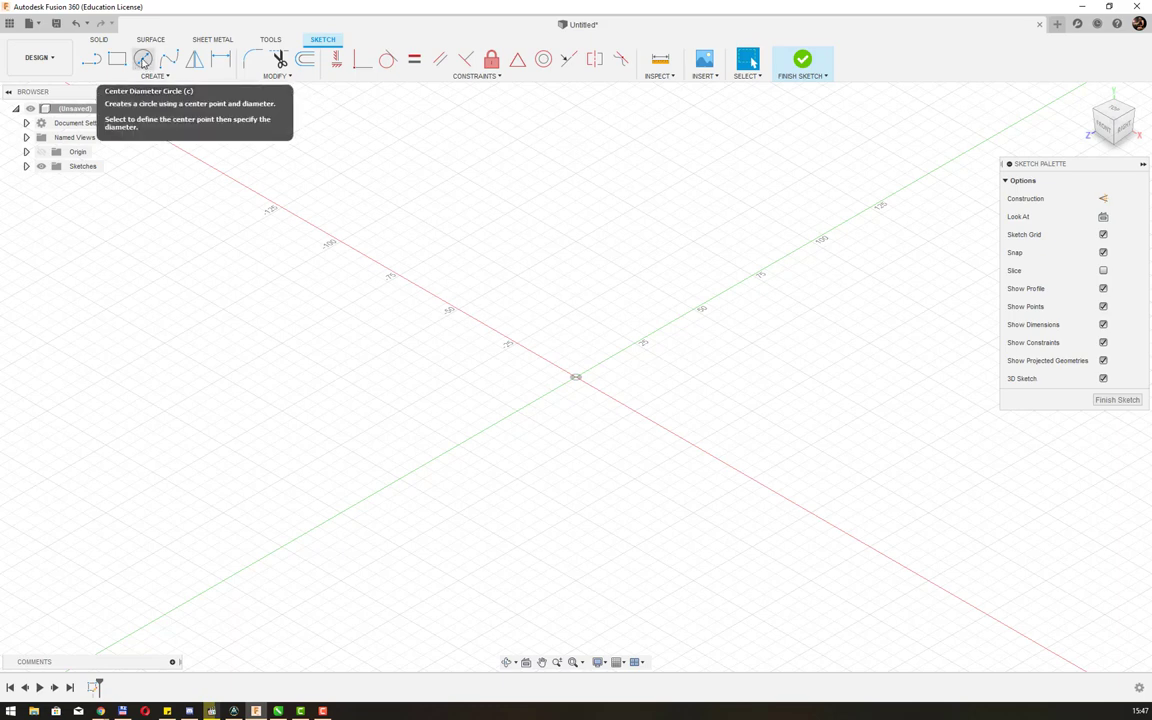
click(143, 61)
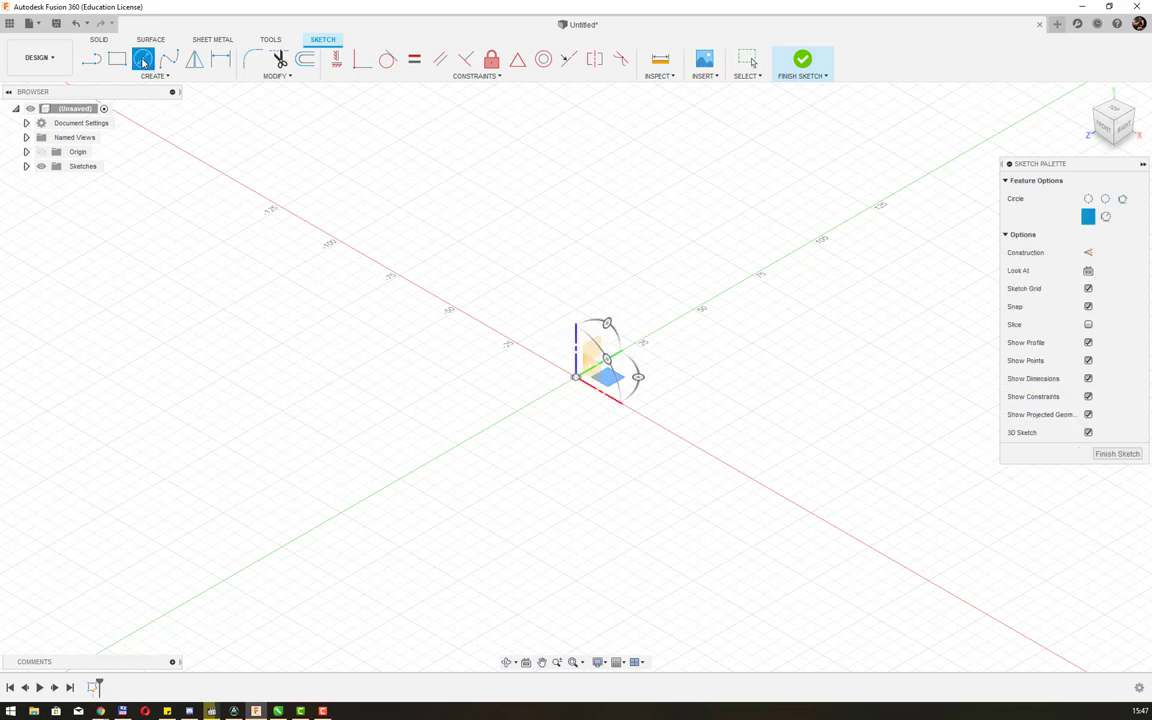
click(576, 377)
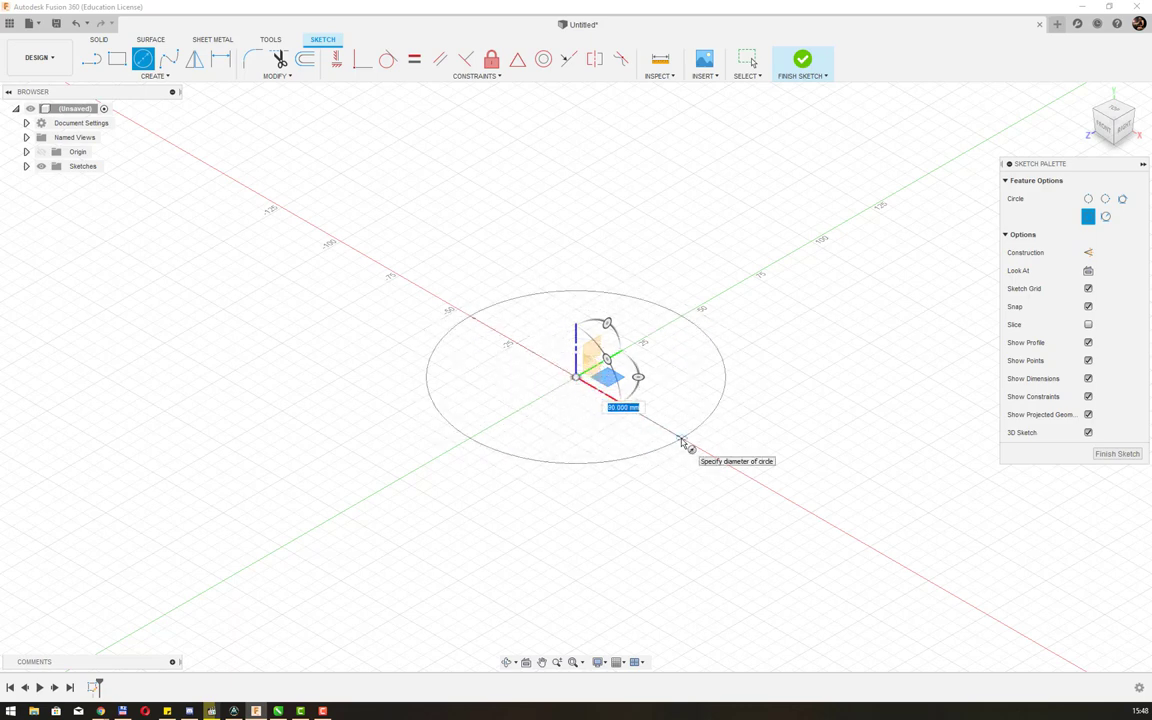
text(70)
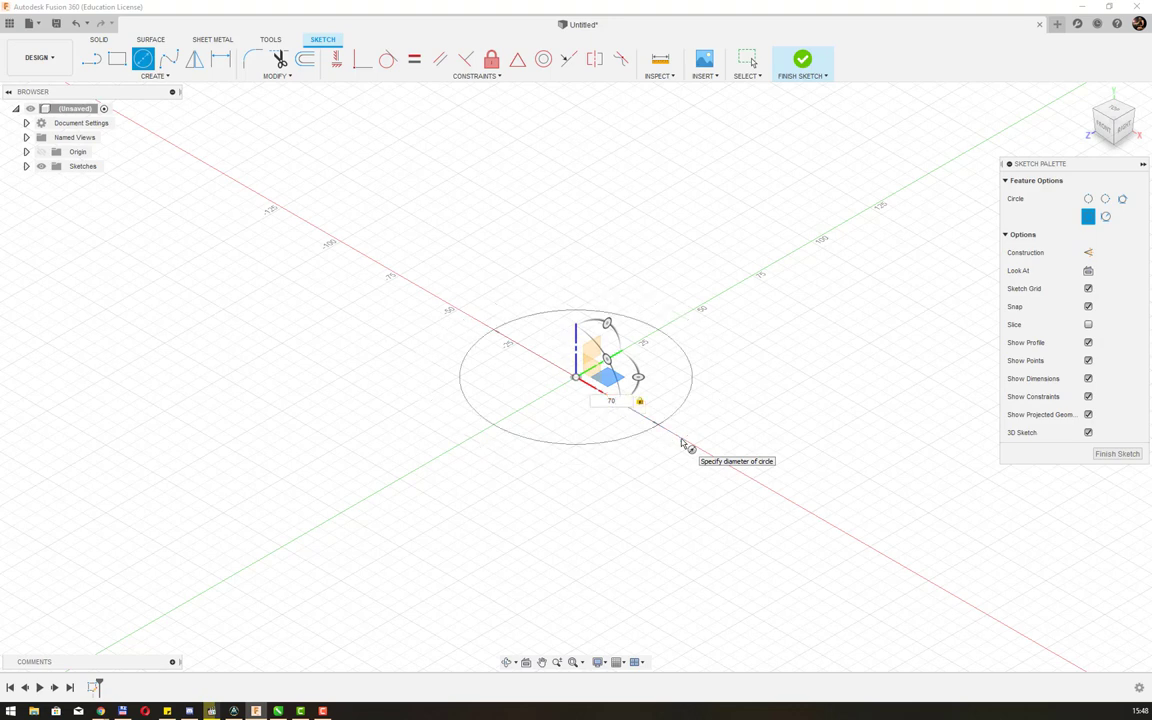
key(Return)
key(Escape)
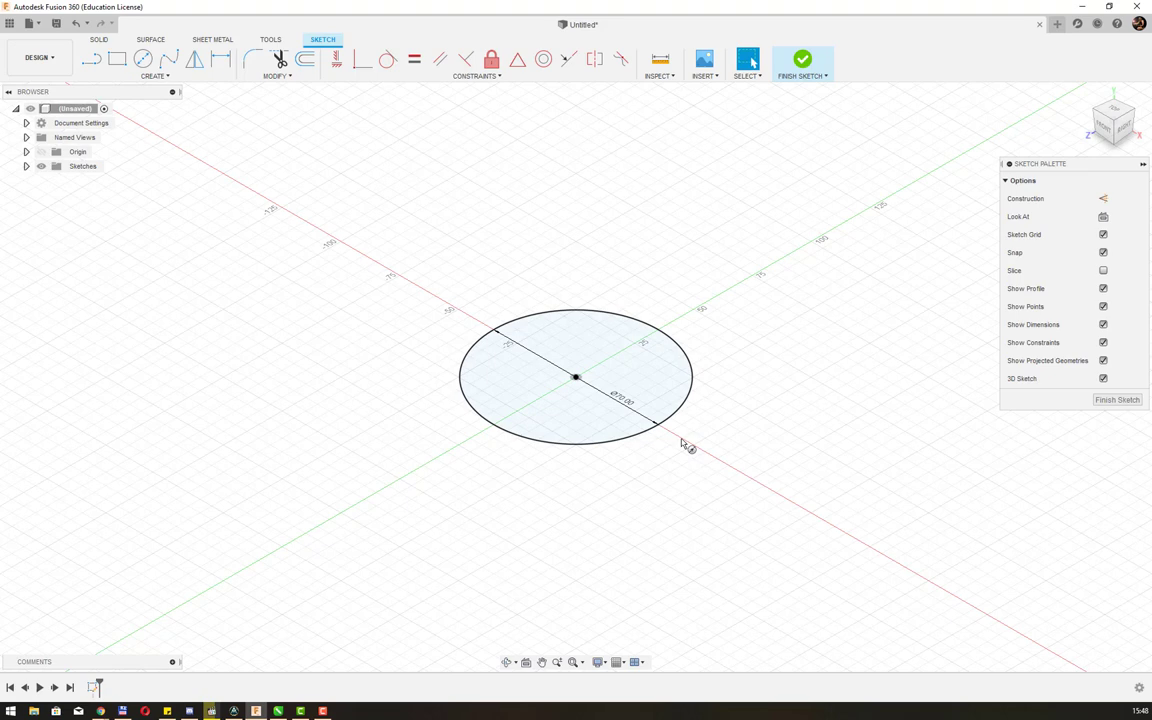
- Add a Ø70 diameter dimension to the circle, accepting the over-constraint warning
click(220, 59)
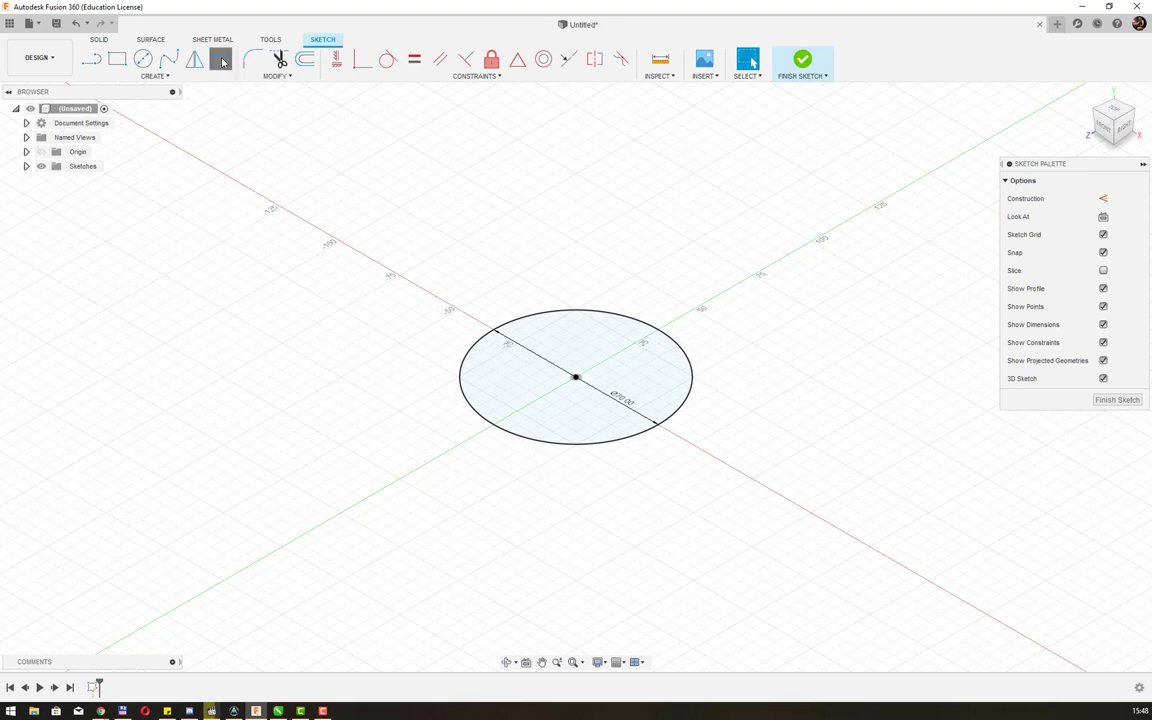
click(629, 318)
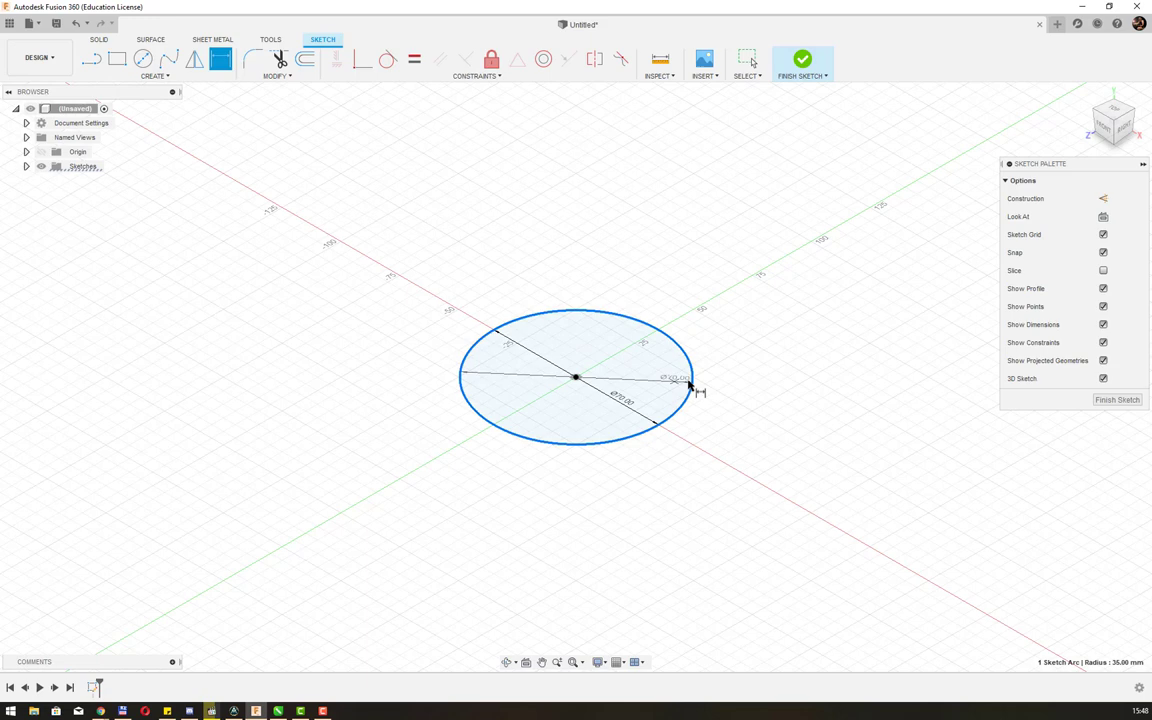
click(748, 368)
click(619, 369)
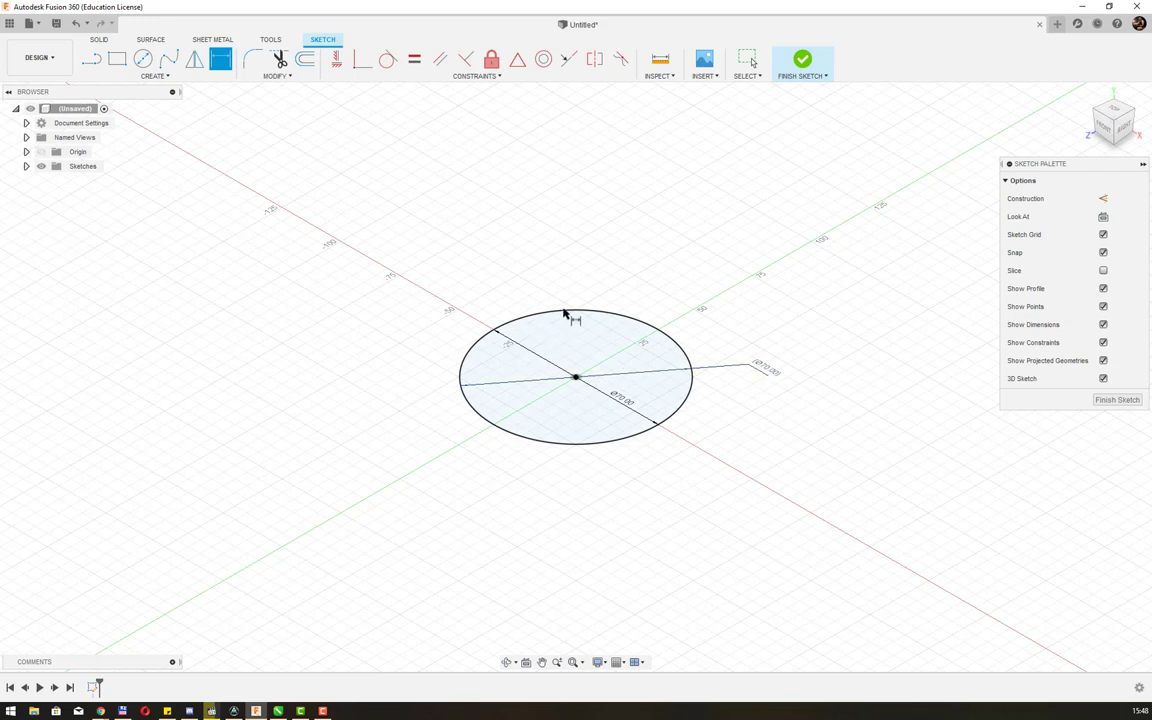
- Zoom and pan the view around the dimensioned Ø70 circle
scroll(635, 262, up, 1)
scroll(650, 258, down, 1)
scroll(663, 249, down, 1)
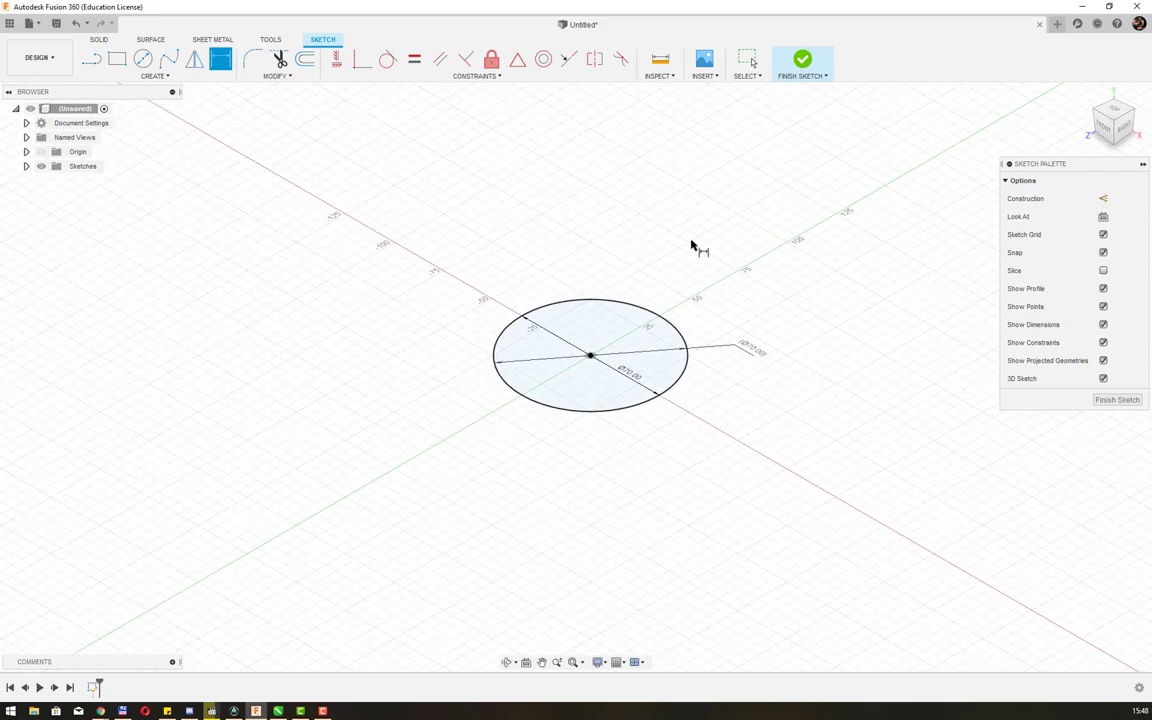
scroll(689, 247, down, 1)
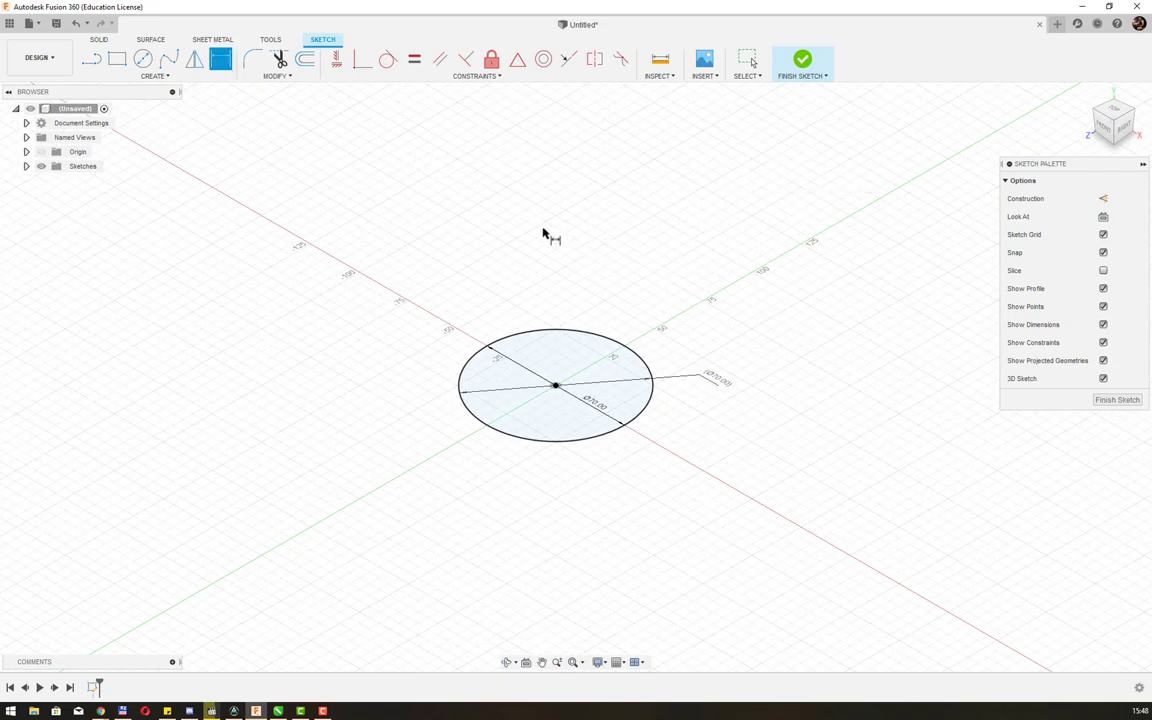
mouse_move(545, 234)
middle_down()
mouse_move(441, 231)
mouse_move(743, 226)
mouse_move(541, 240)
middle_up()
key(d)
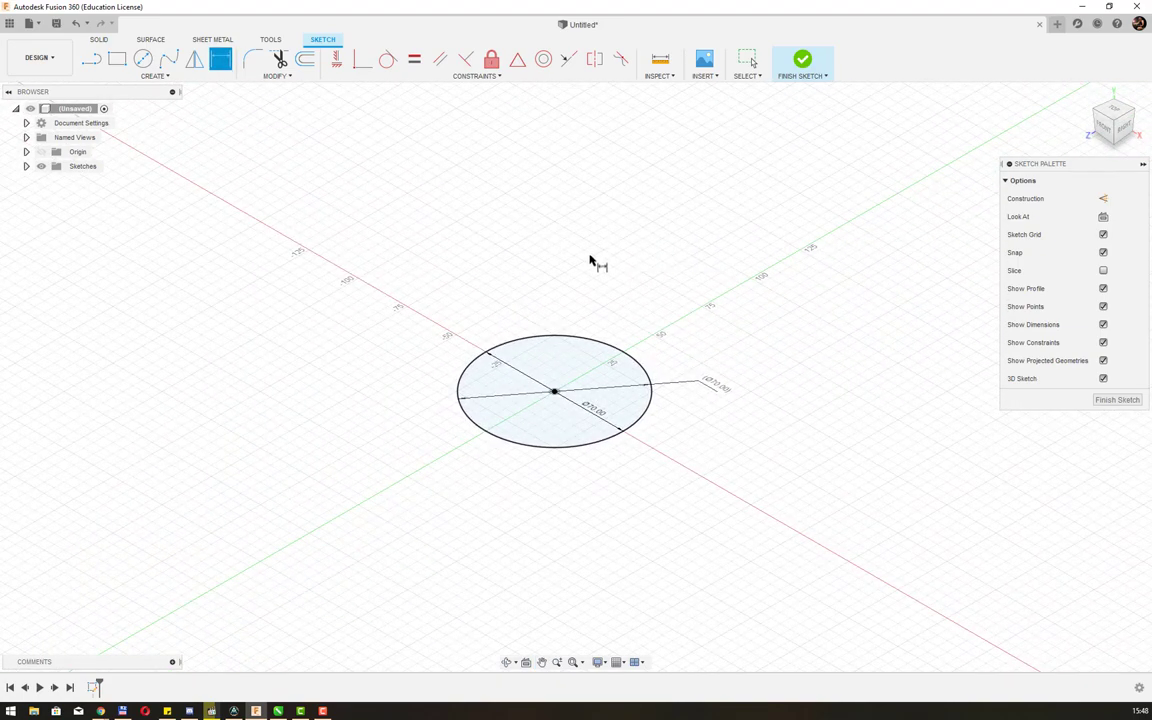
scroll(607, 265, down, 2)
scroll(607, 265, up, 3)
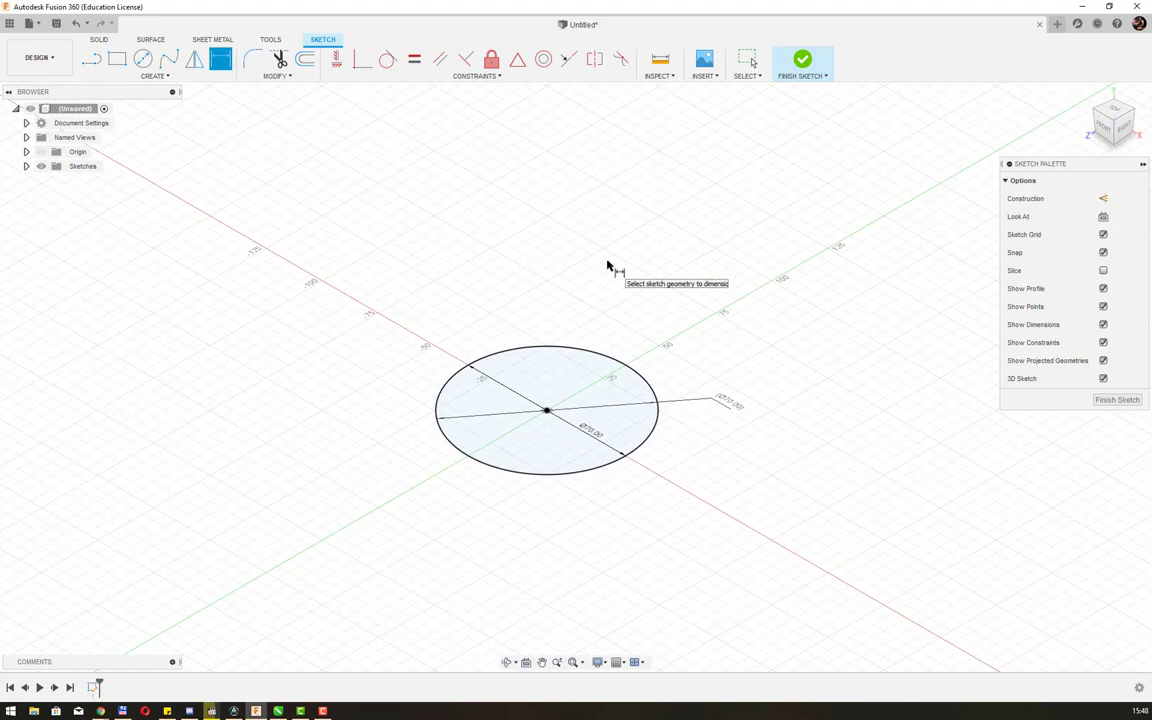
scroll(607, 265, up, 3)
scroll(607, 265, down, 4)
scroll(607, 265, down, 2)
scroll(607, 265, up, 3)
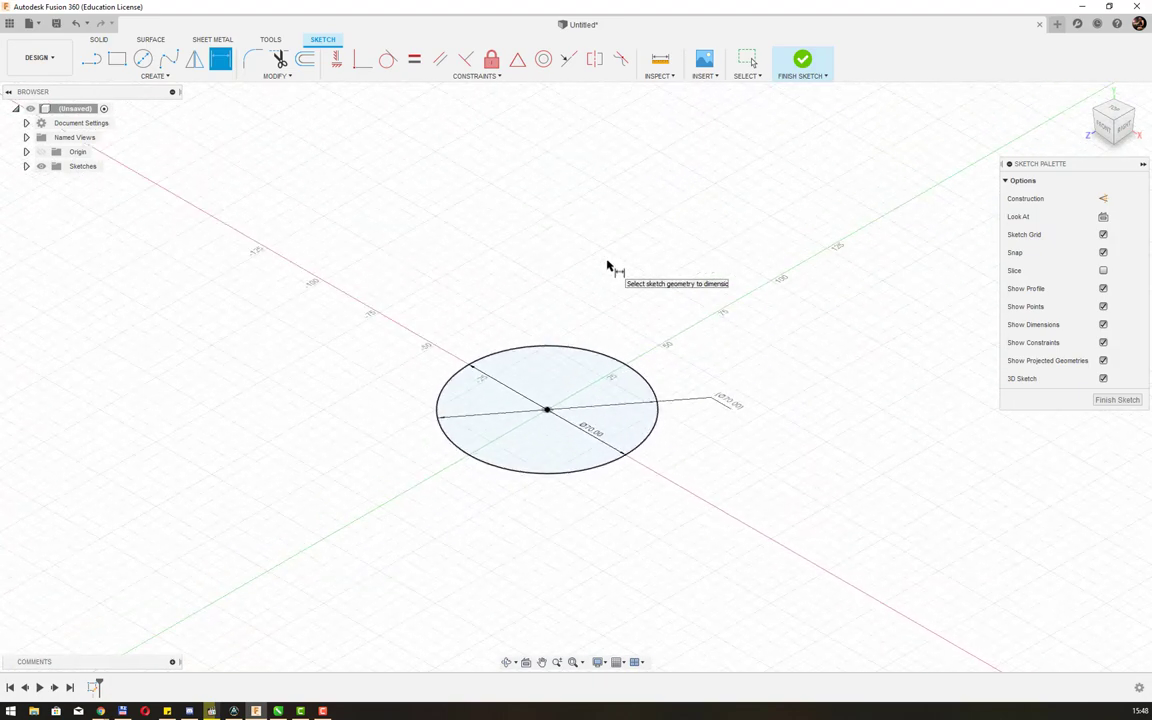
scroll(607, 265, up, 3)
scroll(607, 265, down, 3)
scroll(607, 265, down, 2)
scroll(607, 265, up, 3)
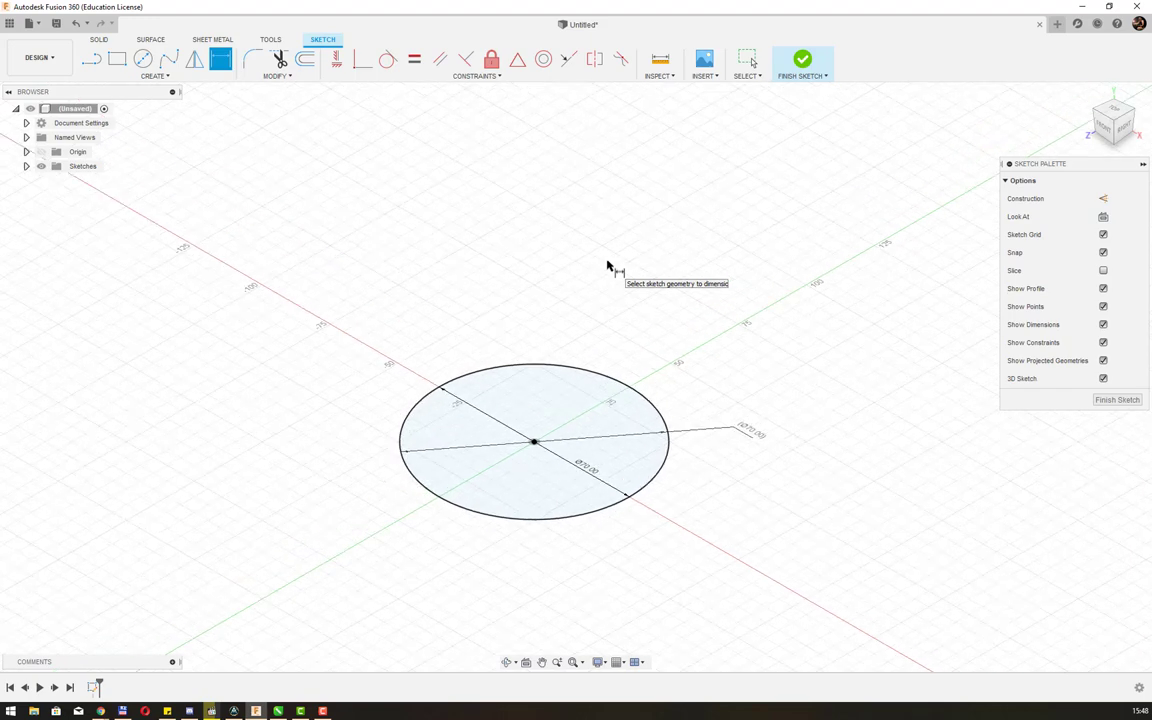
scroll(607, 265, down, 4)
scroll(607, 265, up, 1)
scroll(607, 265, down, 2)
scroll(607, 265, up, 1)
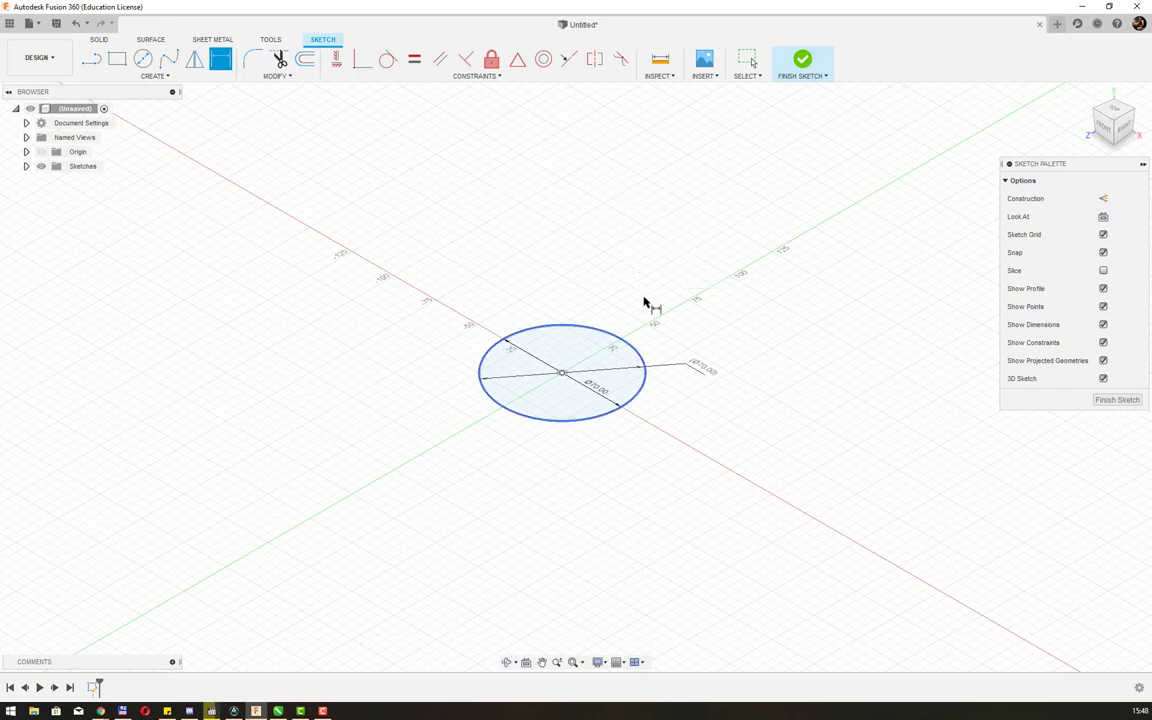
- Finish the sketch, expand Sketches, and toggle Sketch1's visibility off and back on
click(802, 64)
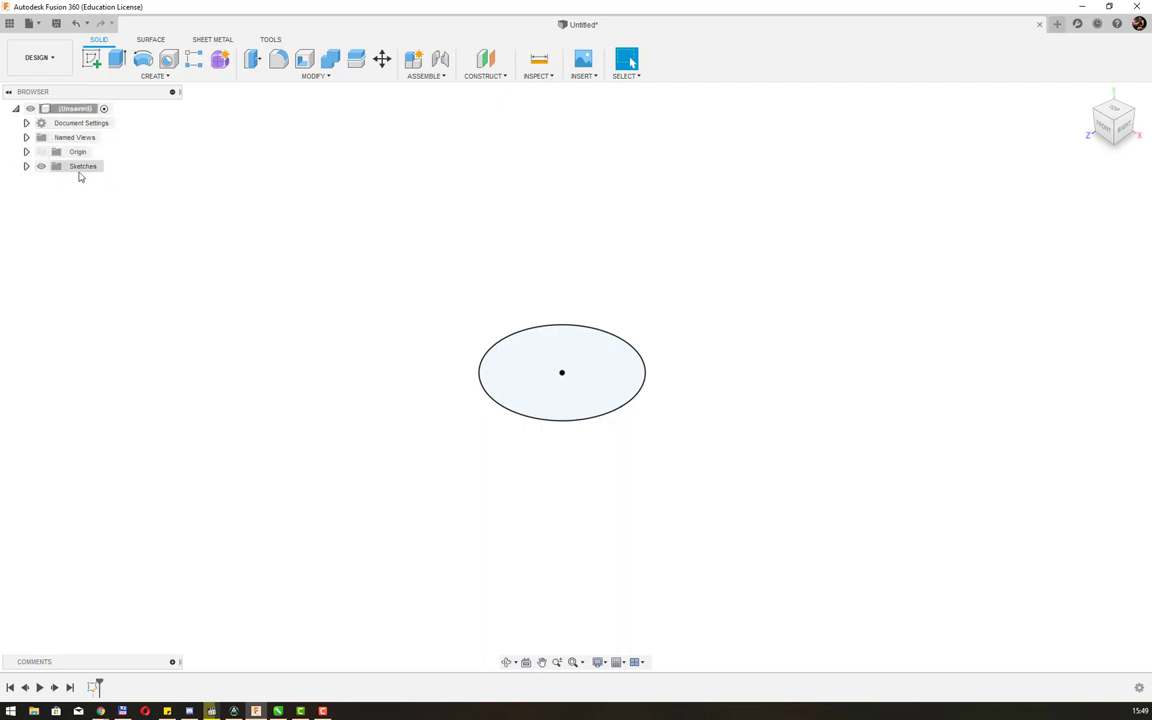
click(26, 166)
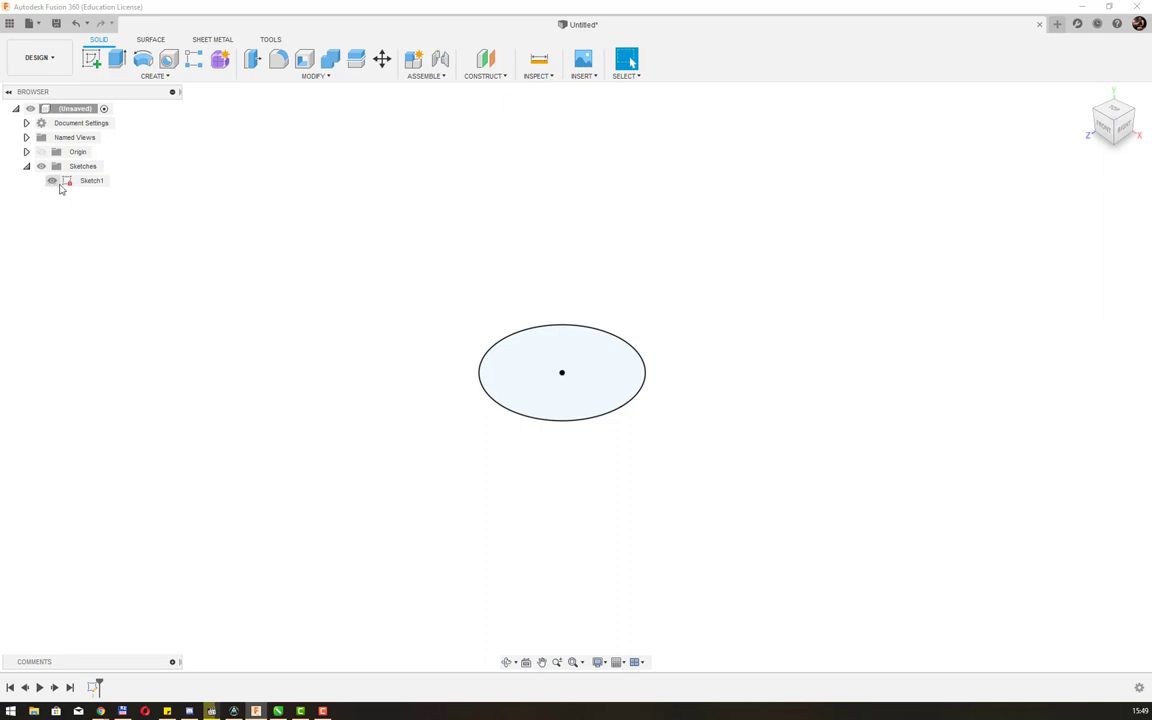
click(52, 181)
click(52, 181)
click(62, 182)
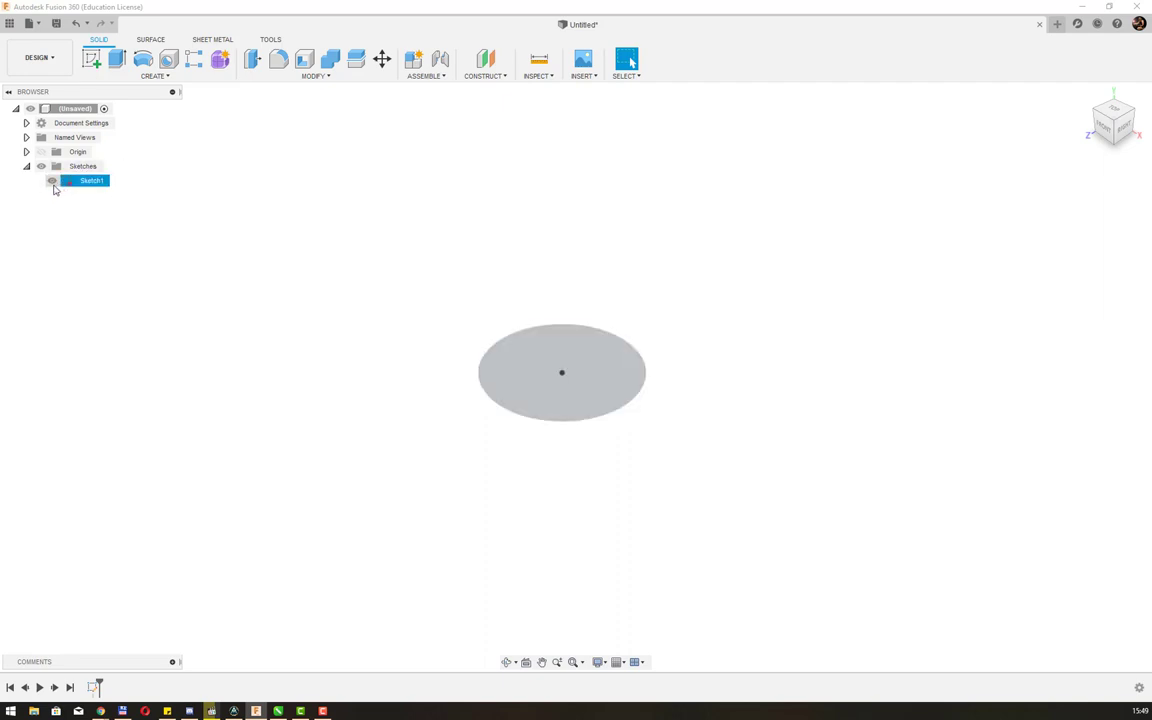
click(55, 190)
click(55, 184)
click(53, 182)
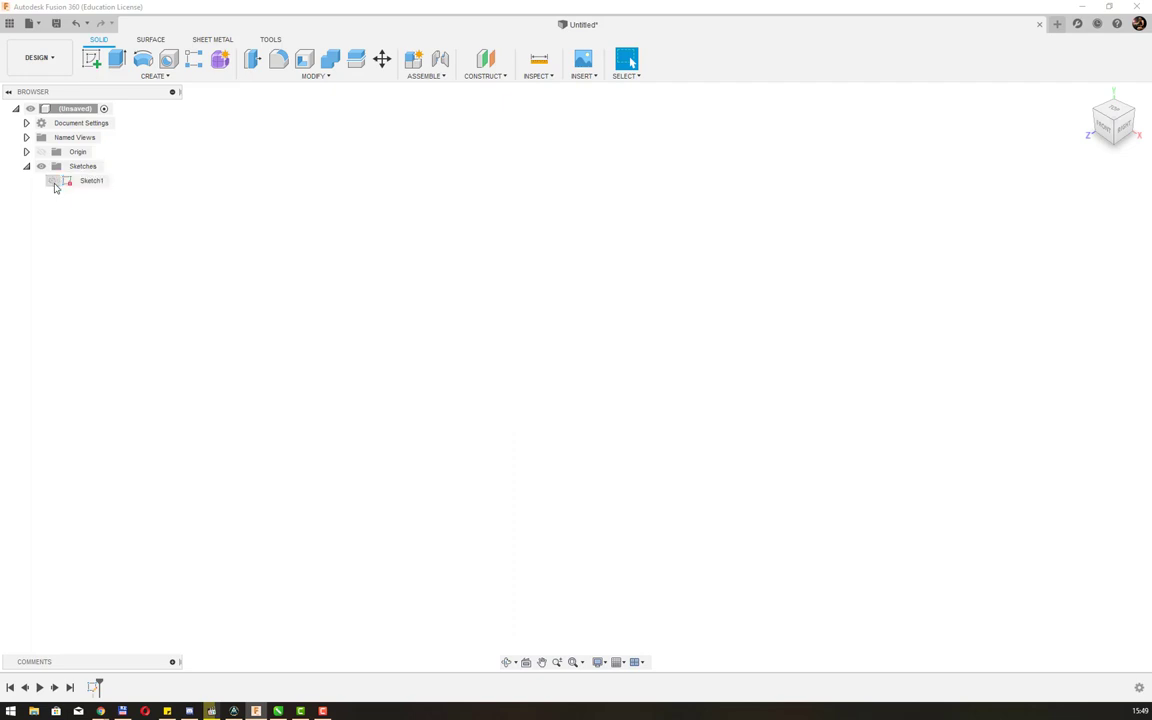
click(57, 182)
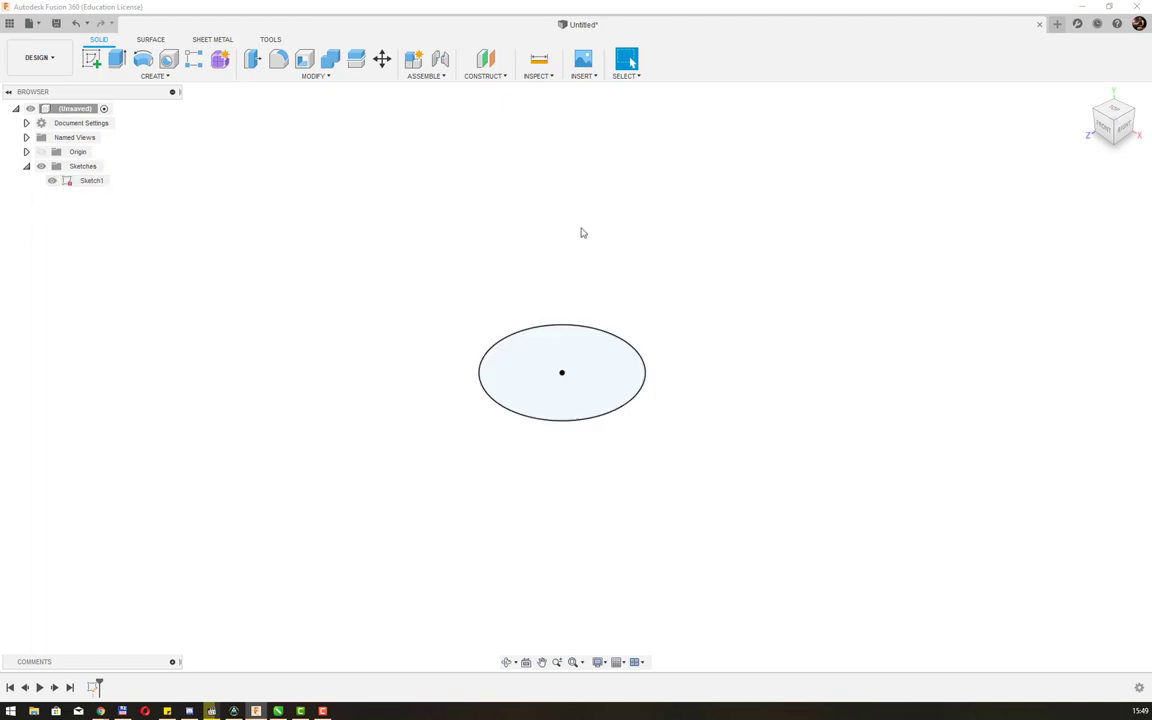
middle_drag(581, 231, 571, 258)
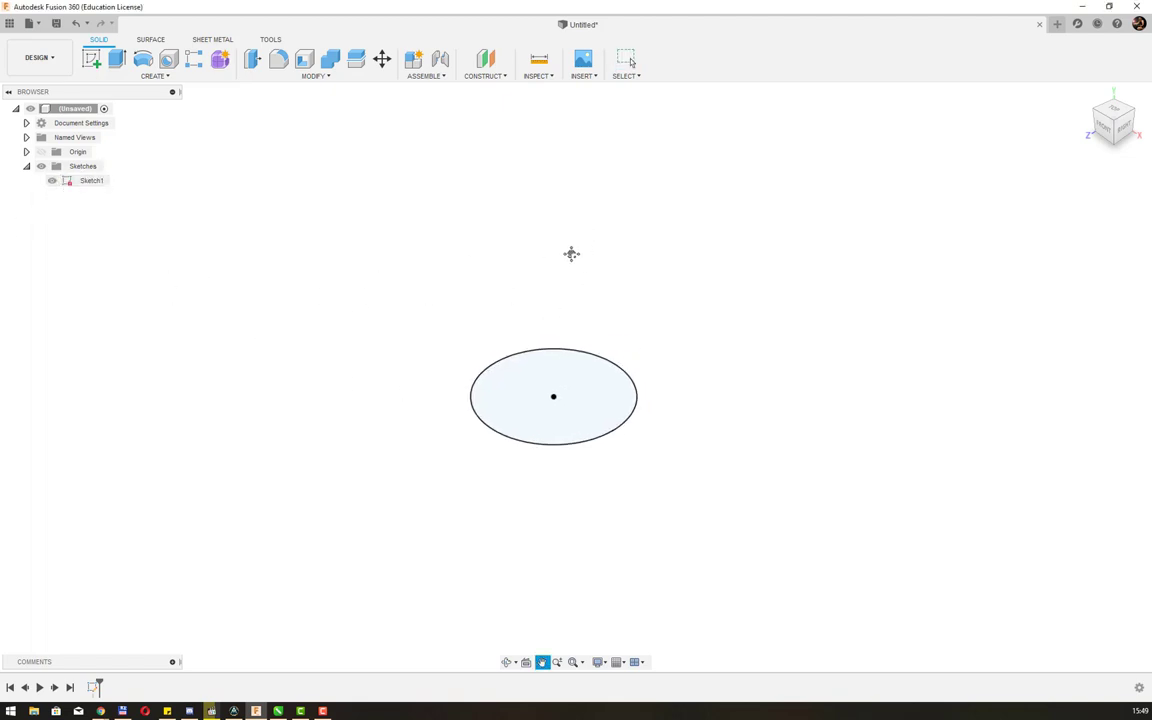
- Extrude the circle profile 80 mm upward as a New Body cylinder
click(117, 60)
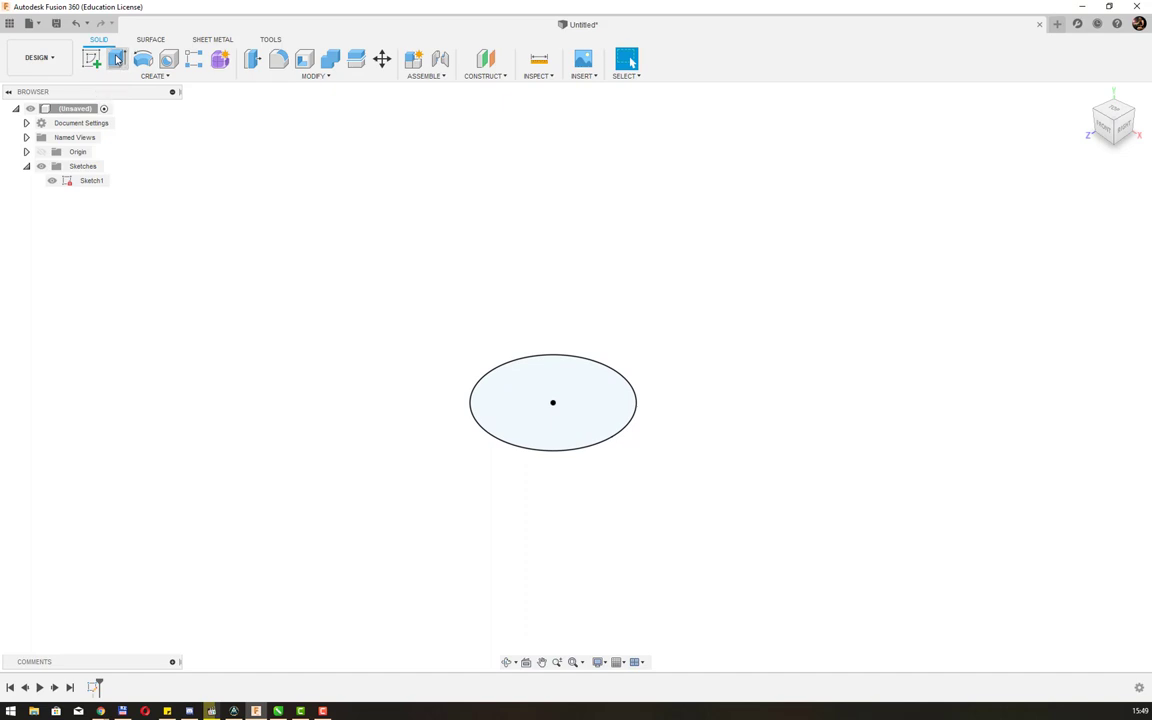
click(533, 389)
click(537, 390)
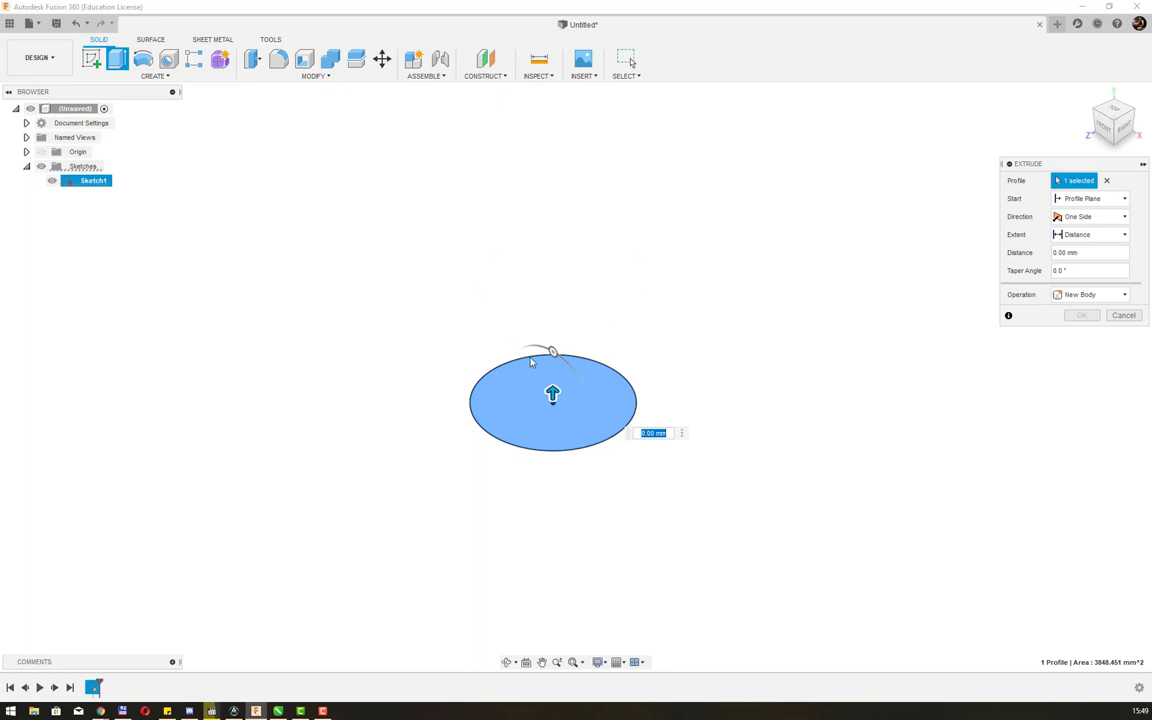
drag(553, 393, 555, 229)
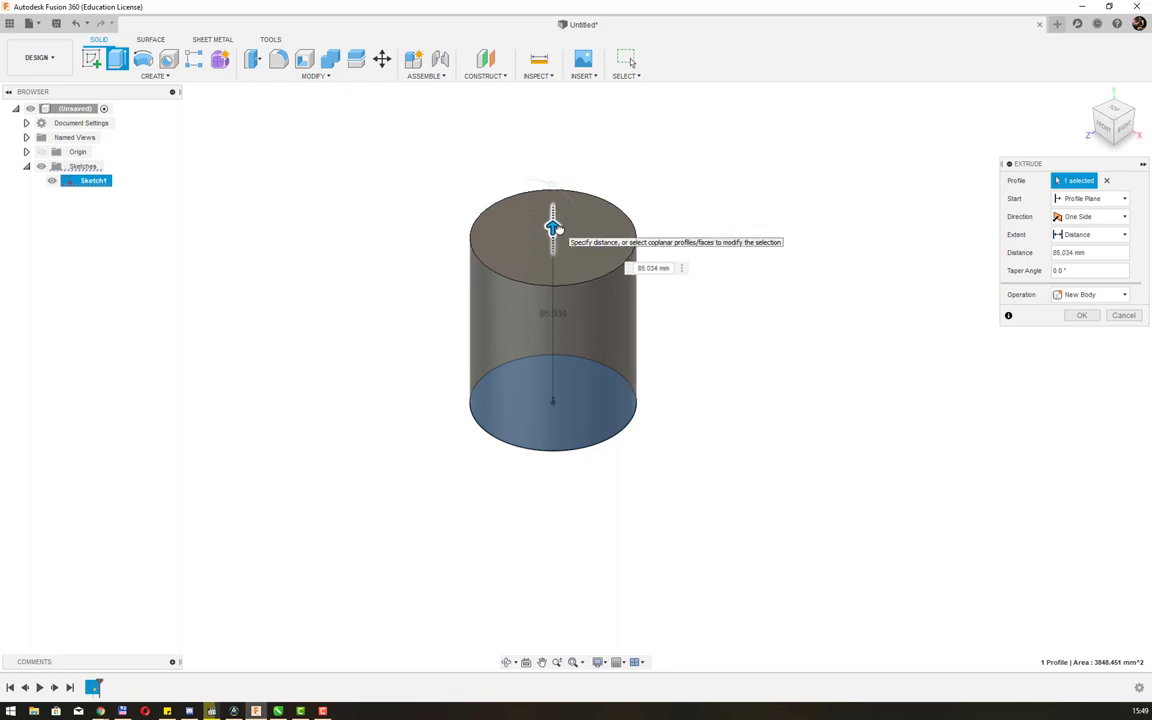
drag(555, 229, 556, 233)
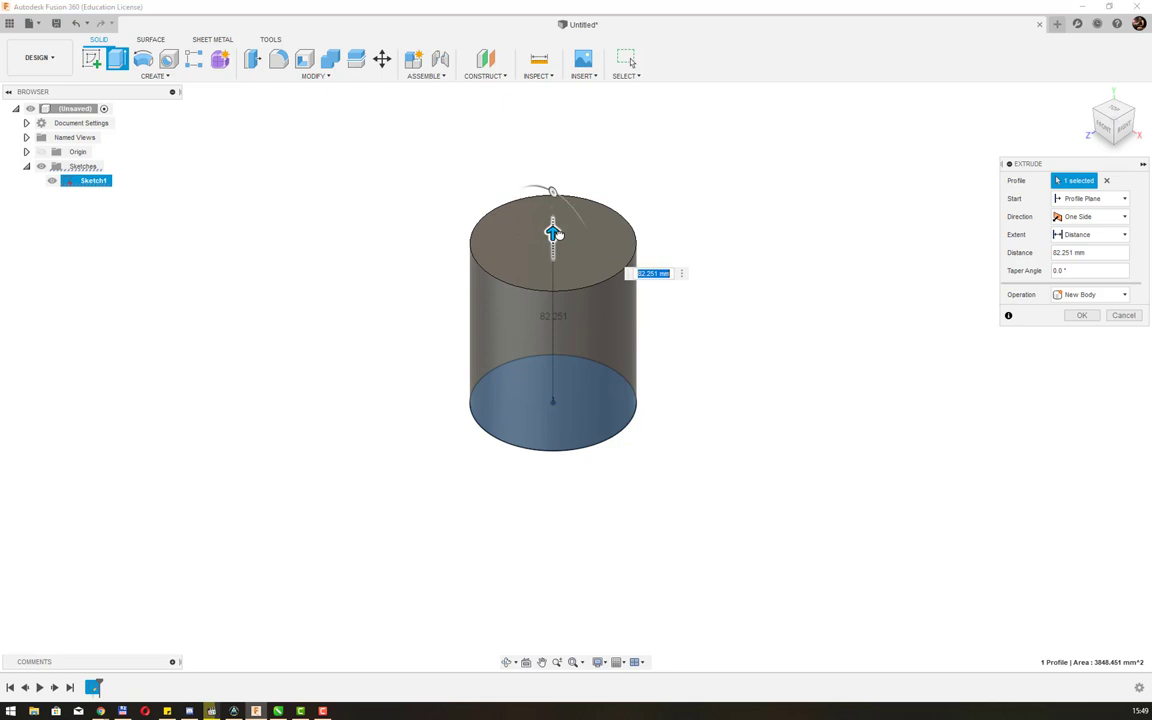
text(8)
text(0)
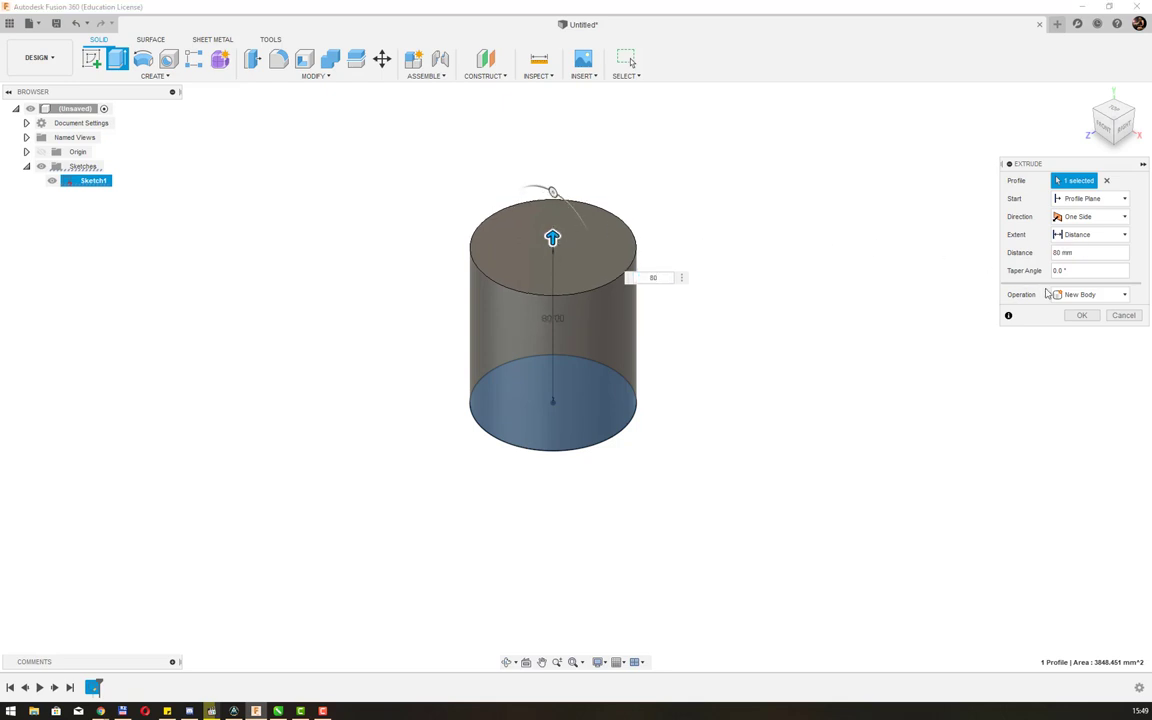
click(1122, 296)
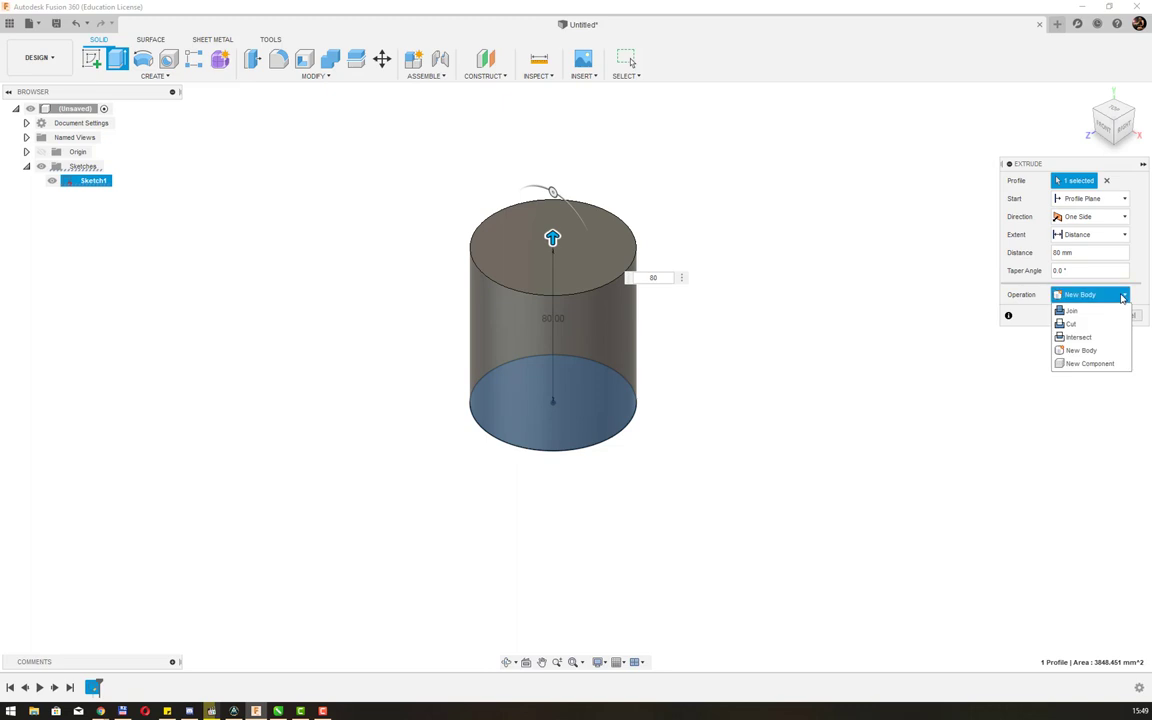
click(1122, 296)
click(1122, 296)
click(1097, 299)
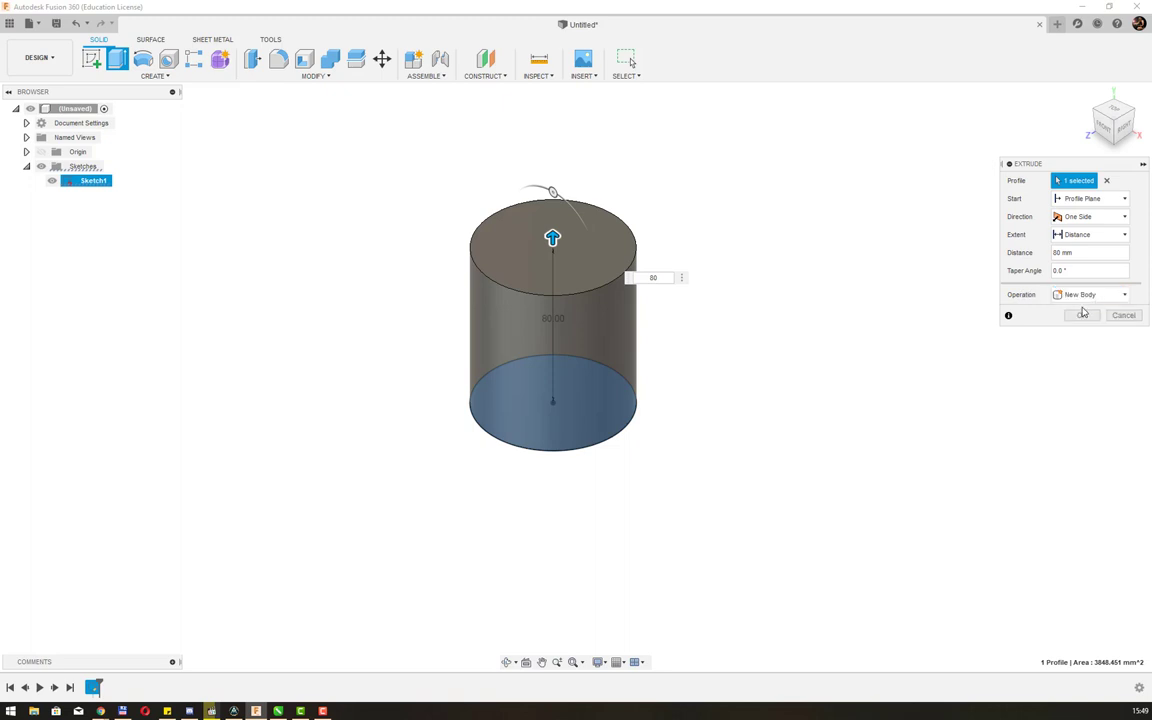
click(1081, 316)
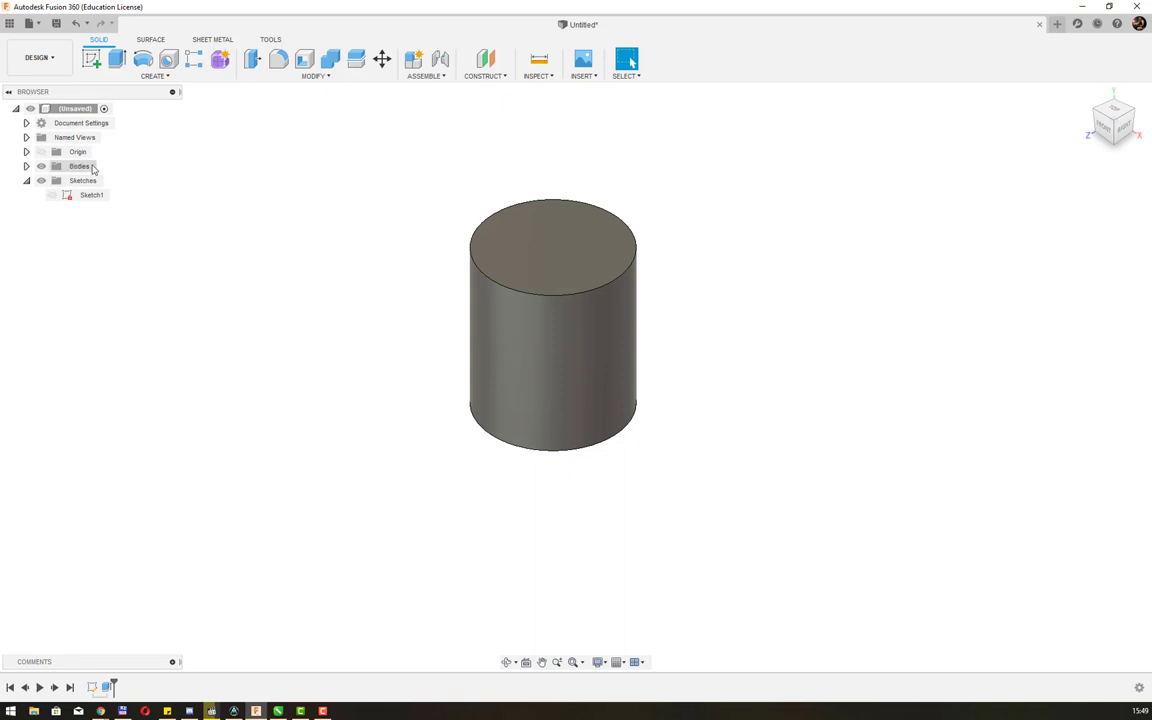
- Expand Bodies, toggle Body1's visibility, reshow Sketch1, and clear the selection
click(27, 167)
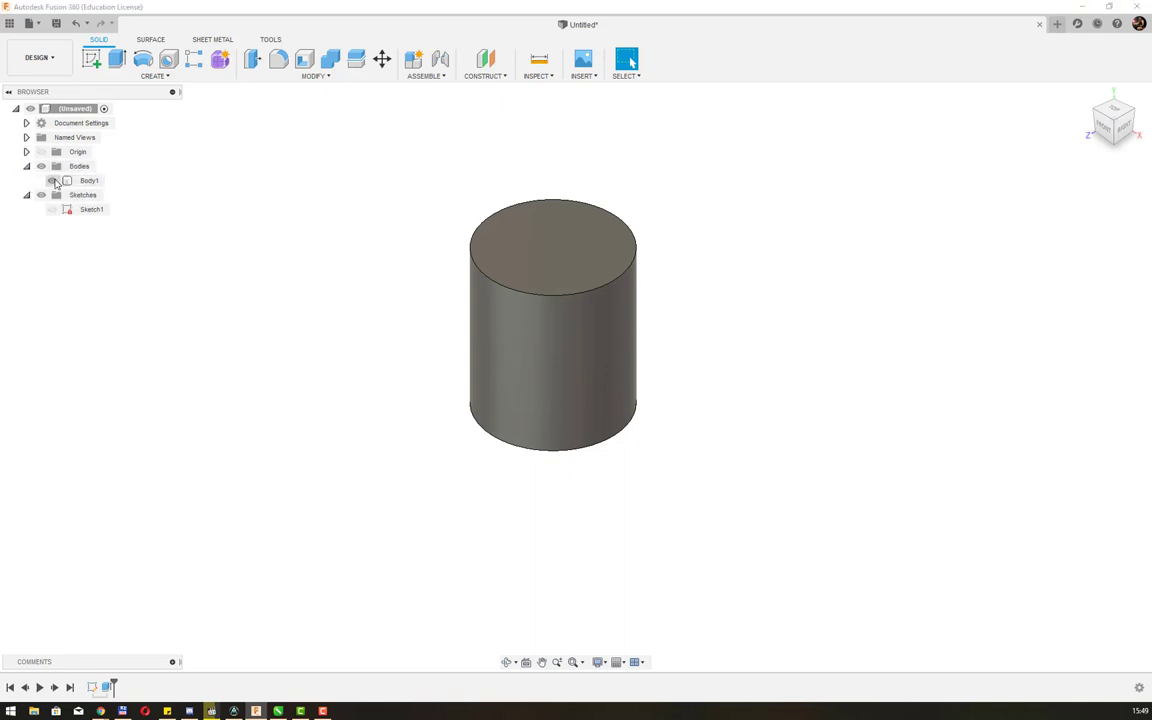
click(53, 181)
click(53, 181)
click(52, 209)
click(578, 348)
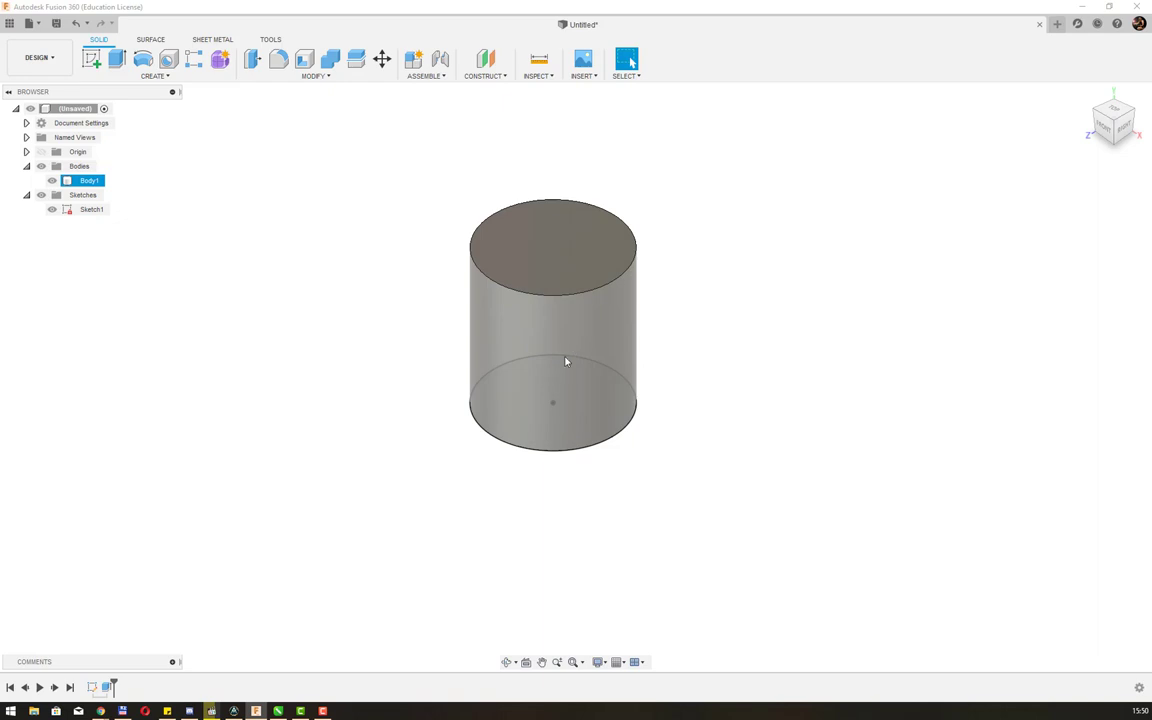
key(Escape)
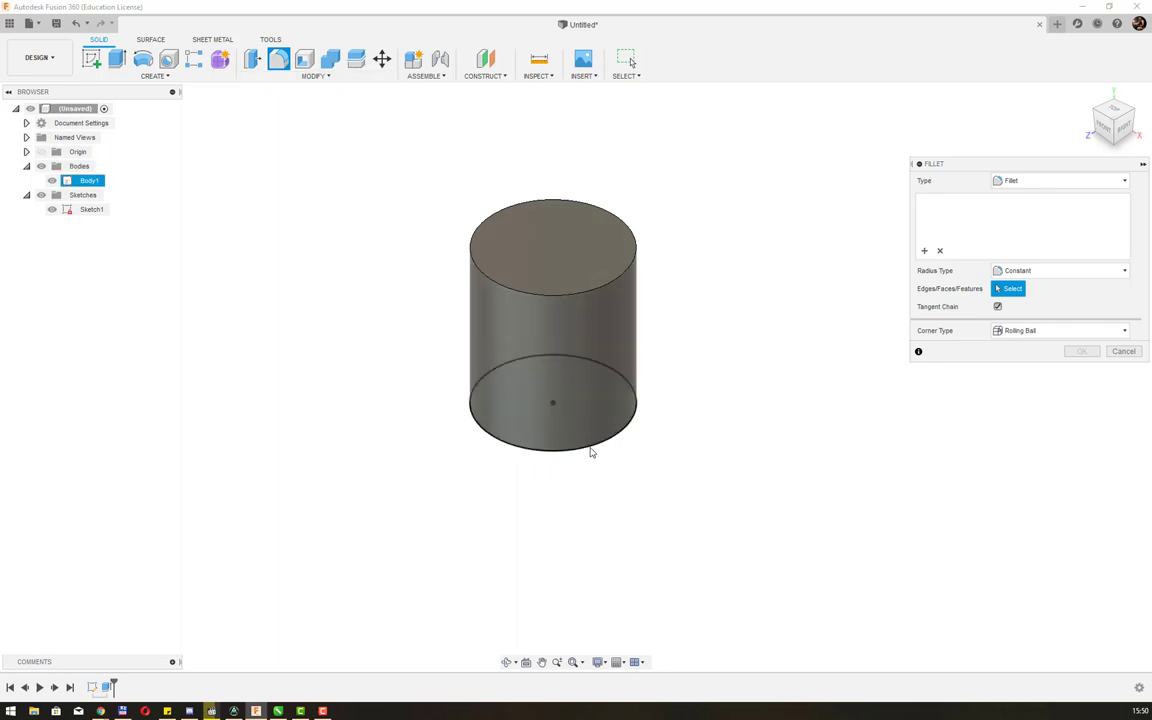
- Fillet the cylinder's bottom edge with a 15 mm radius
click(590, 452)
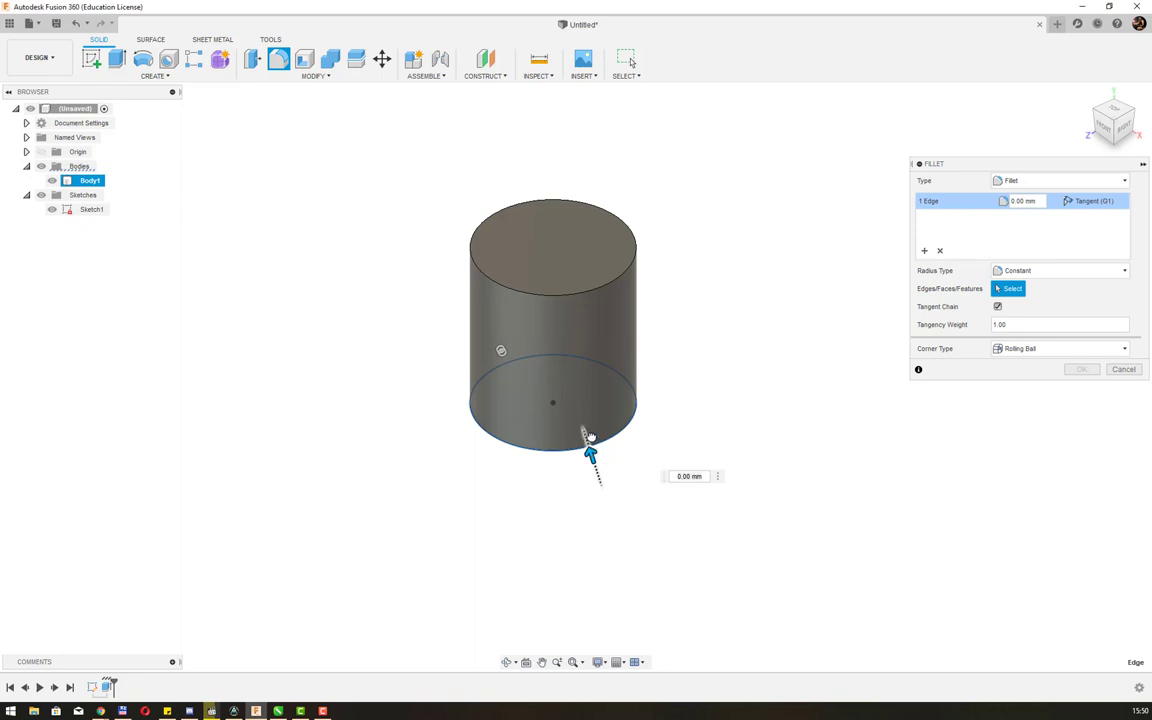
drag(590, 437, 592, 460)
click(684, 461)
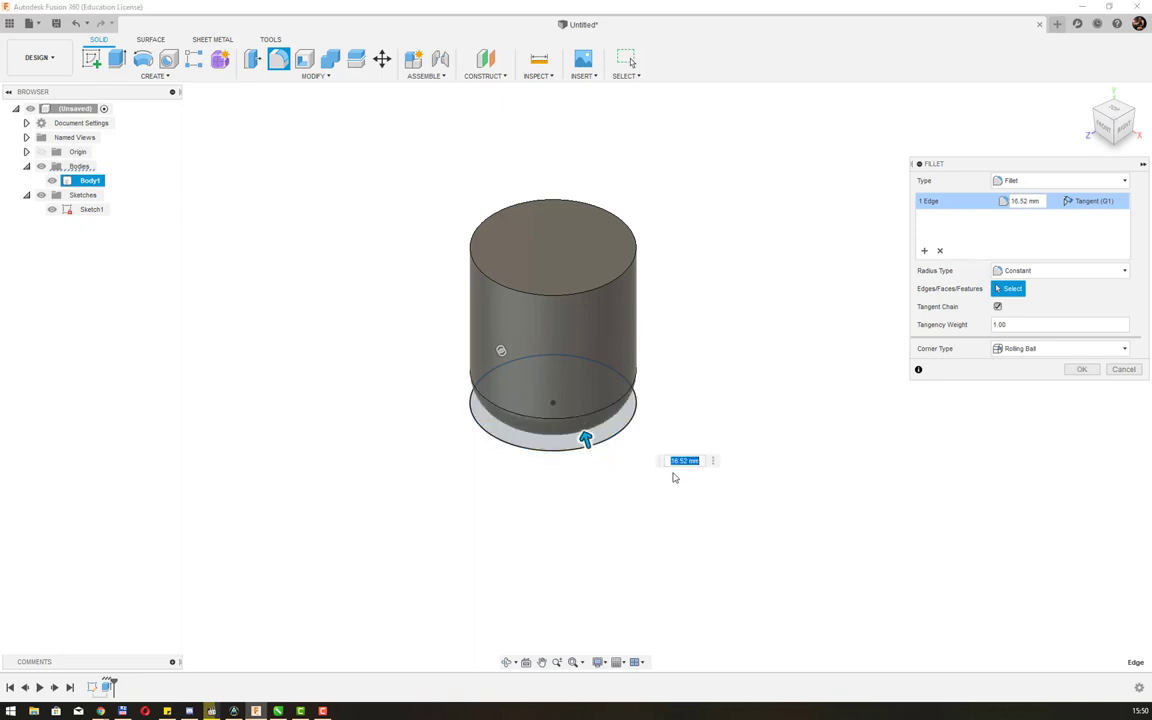
key(BackSpace)
text(15)
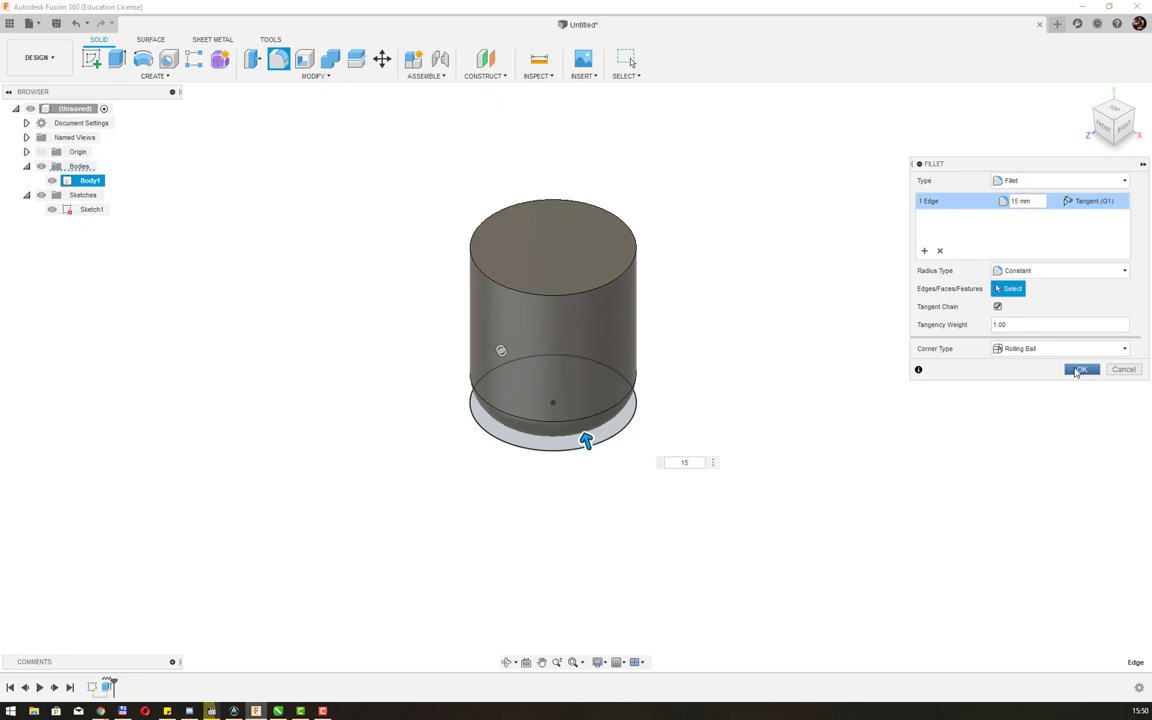
click(1077, 370)
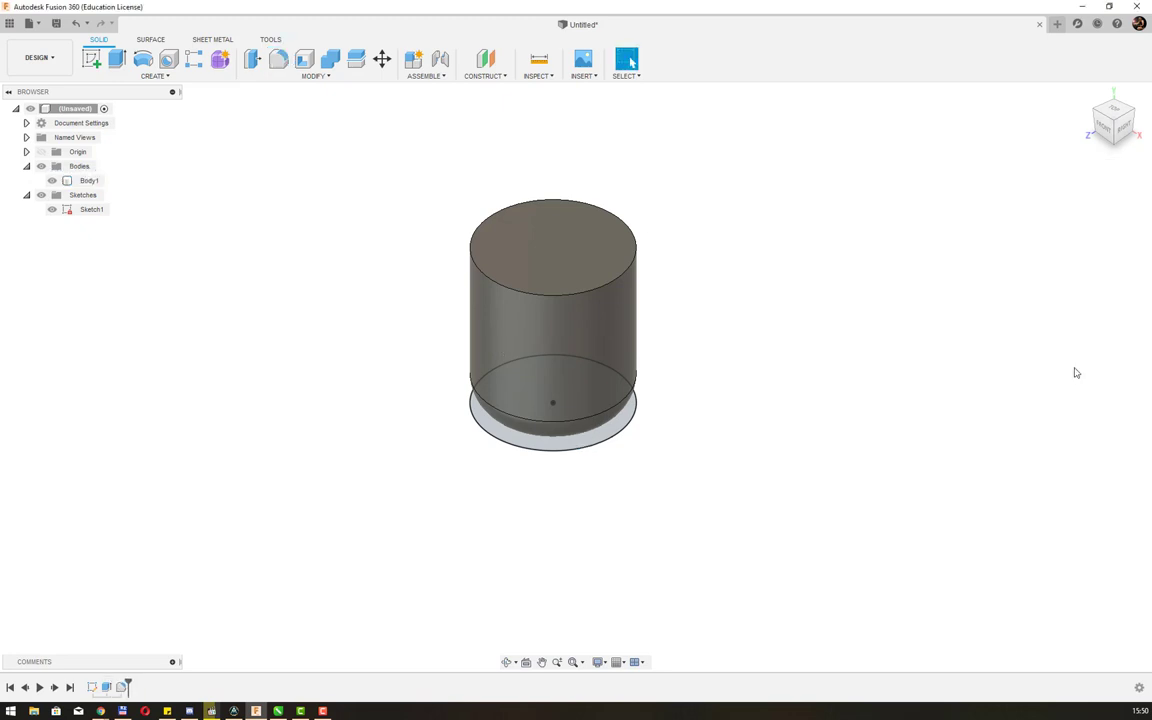
- Shell the cylinder 1 mm inward with the top face removed
click(549, 220)
click(305, 60)
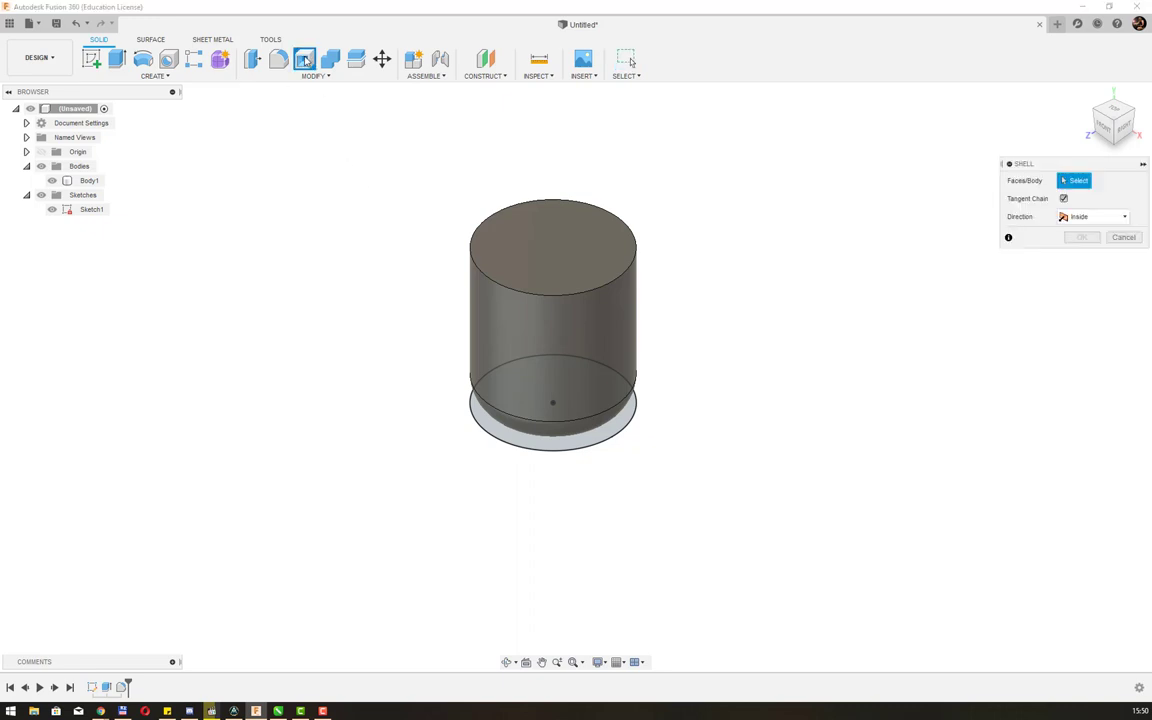
click(550, 247)
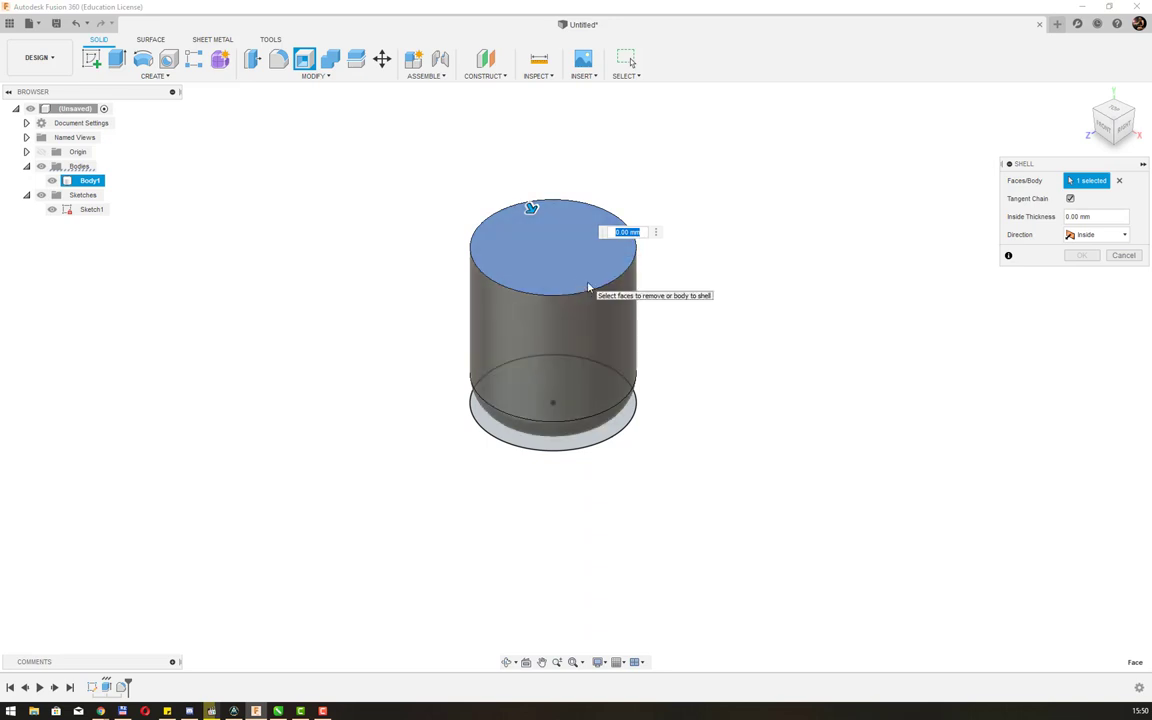
text(1)
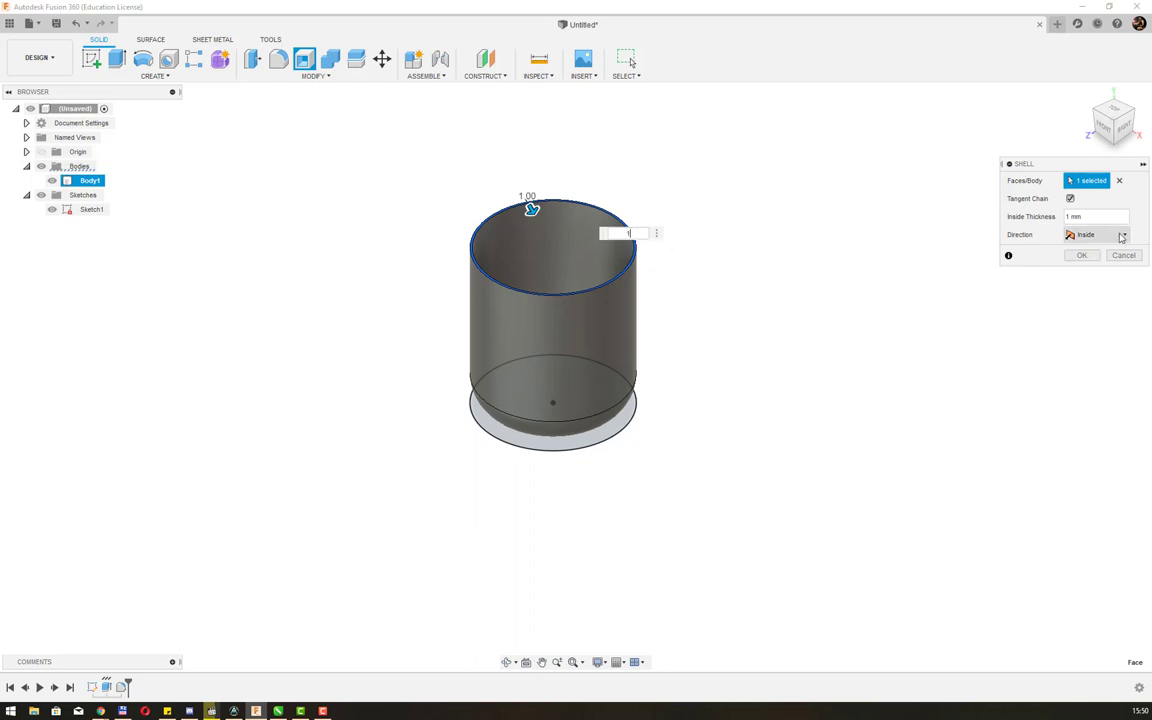
click(1122, 235)
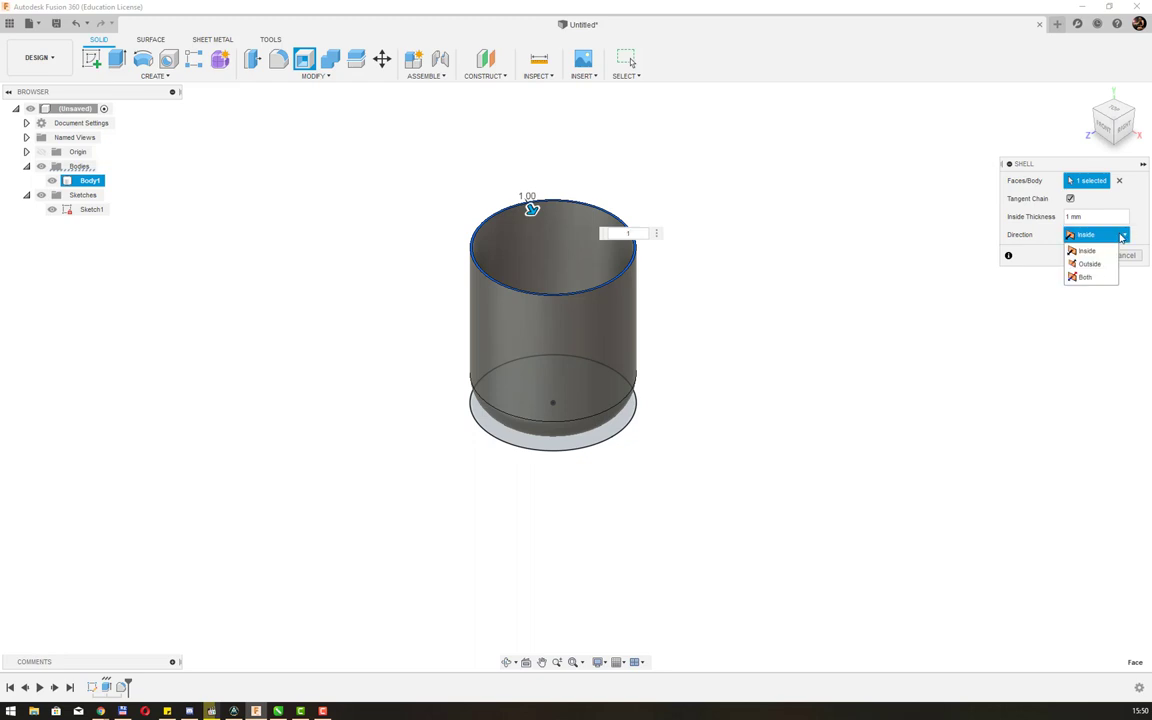
click(1122, 236)
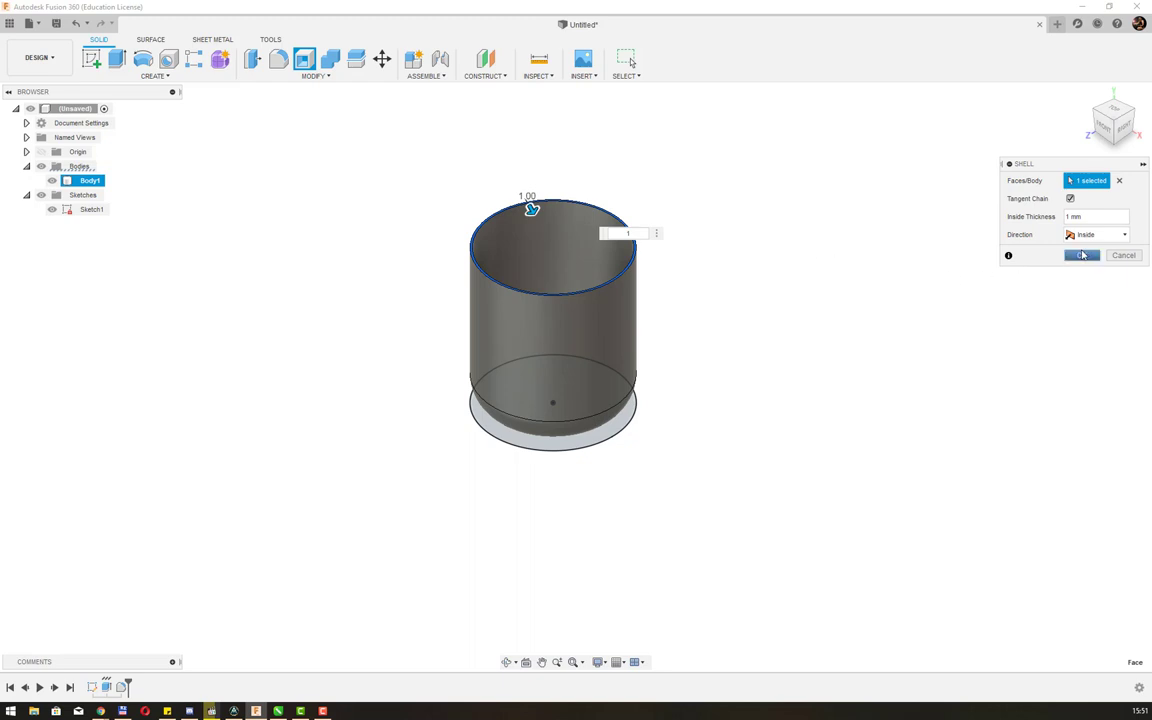
click(1081, 256)
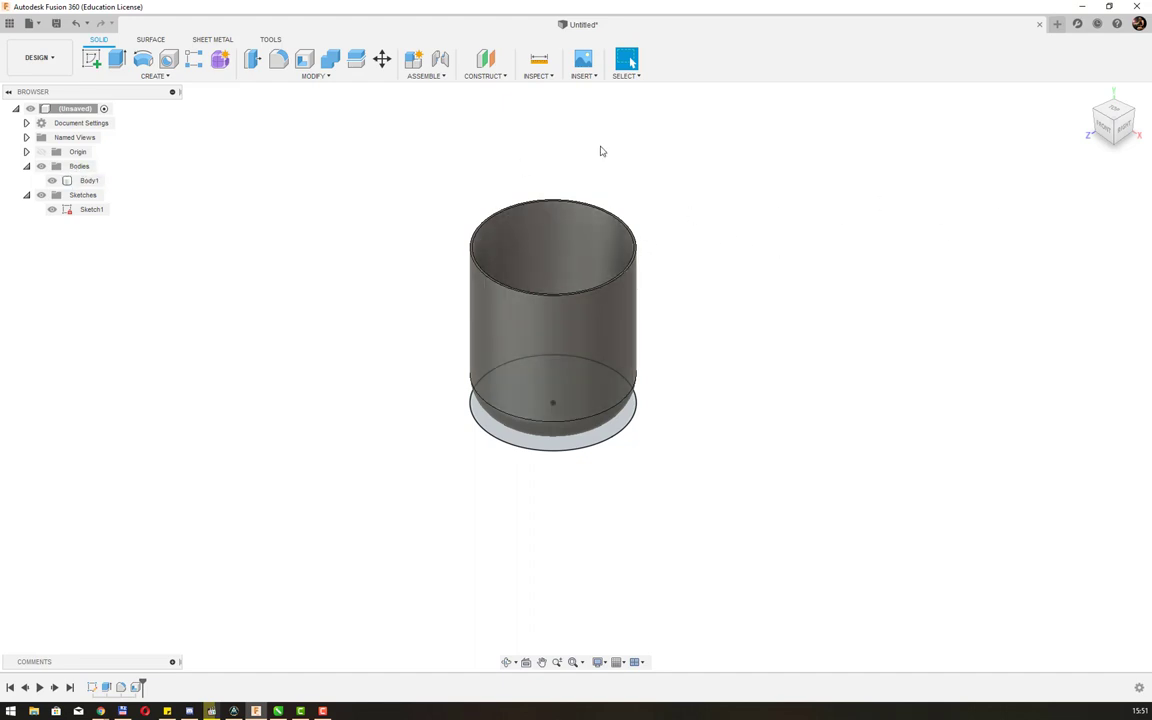
mouse_move(1114, 122)
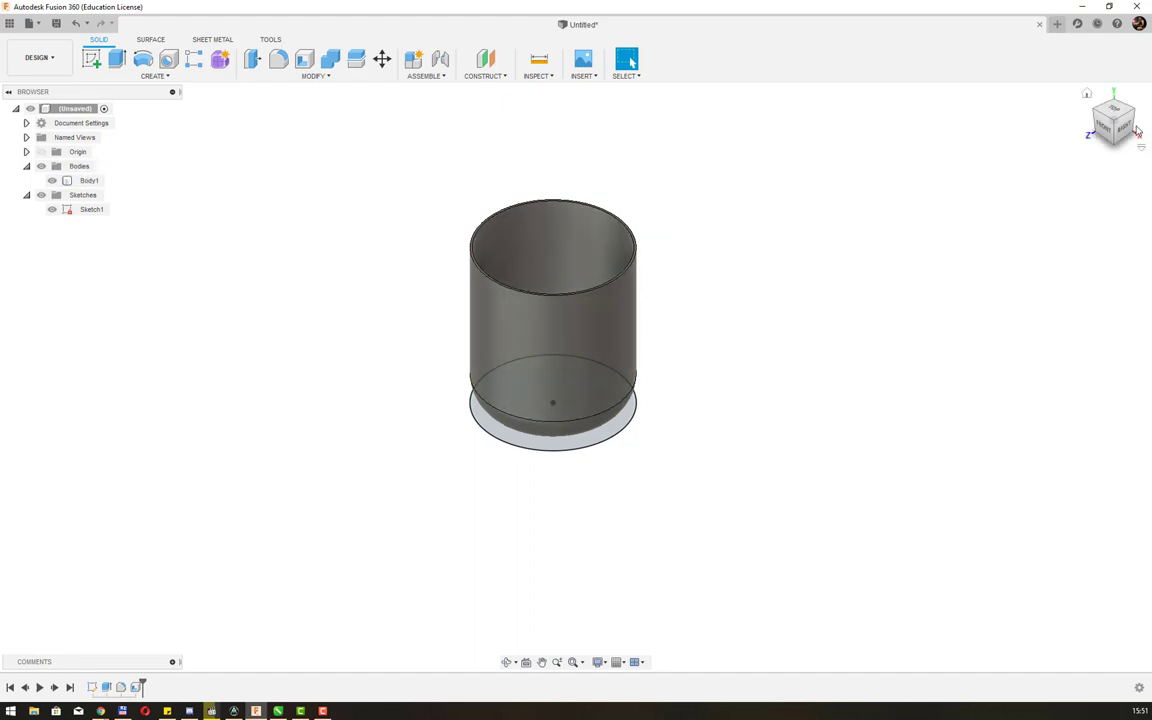
- Save the cup design as 'келих' in the OKMM Project
shift+middle_drag(571, 367, 705, 330)
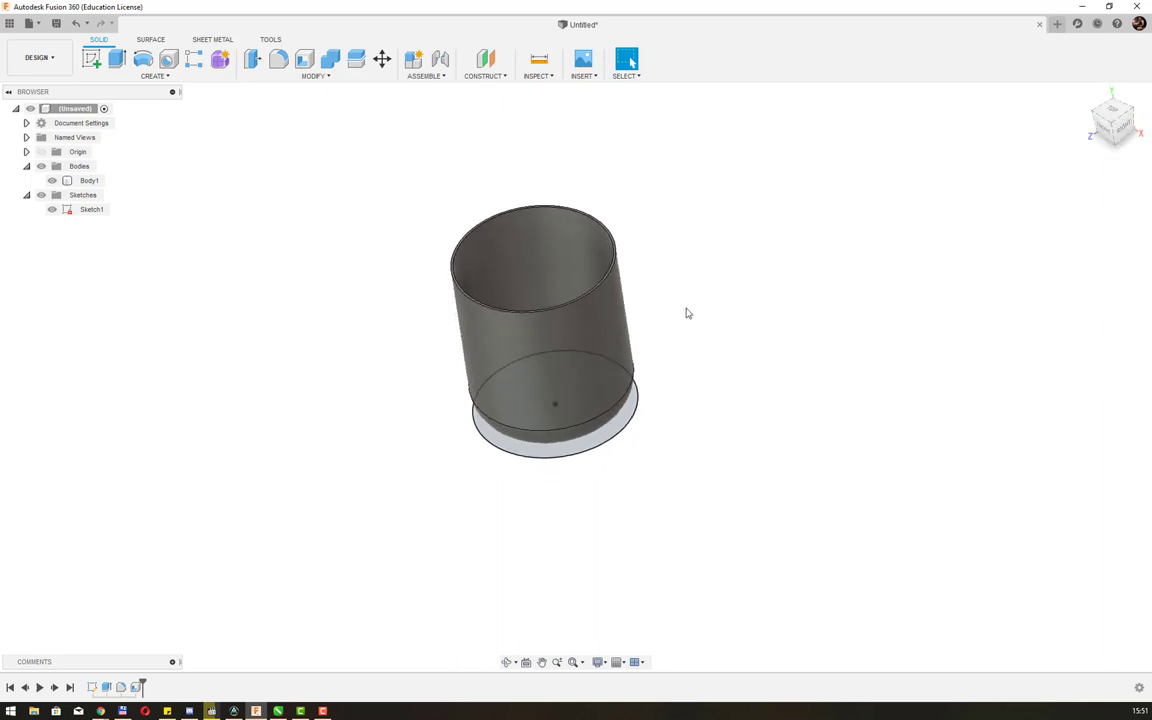
mouse_move(703, 308)
shift+middle_down()
mouse_move(681, 324)
mouse_move(671, 270)
mouse_move(792, 311)
mouse_move(793, 415)
mouse_move(758, 208)
mouse_move(795, 293)
mouse_move(793, 222)
mouse_move(686, 211)
mouse_move(702, 212)
shift+middle_up()
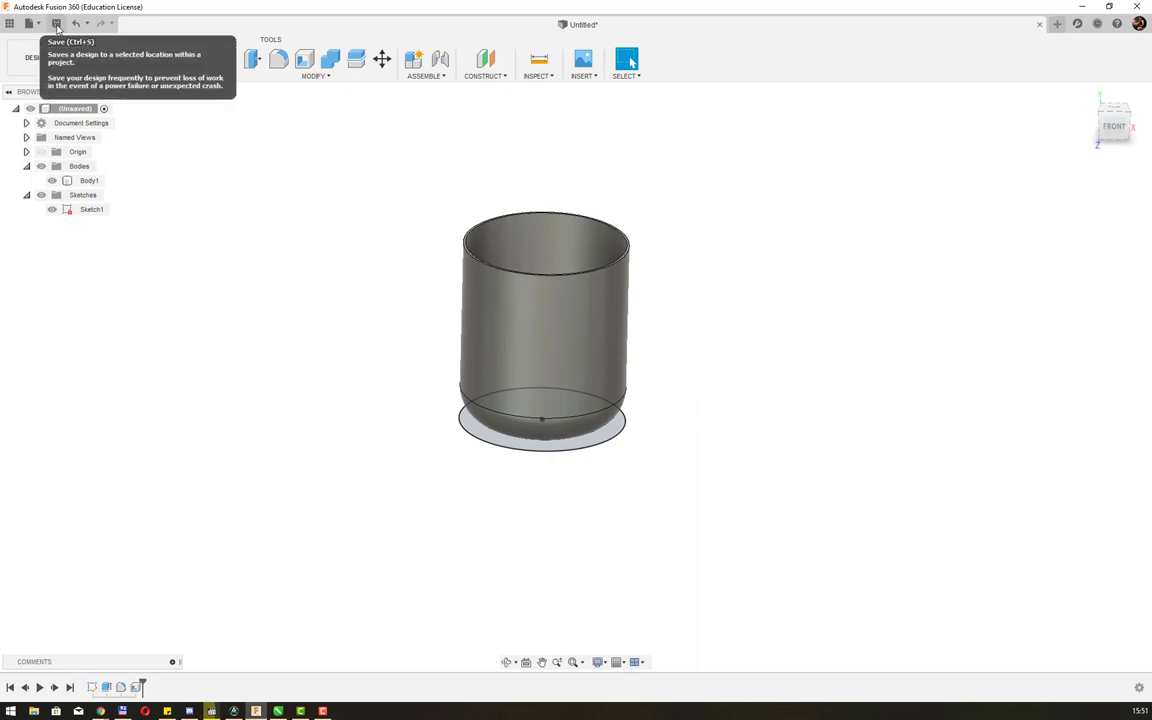
click(57, 25)
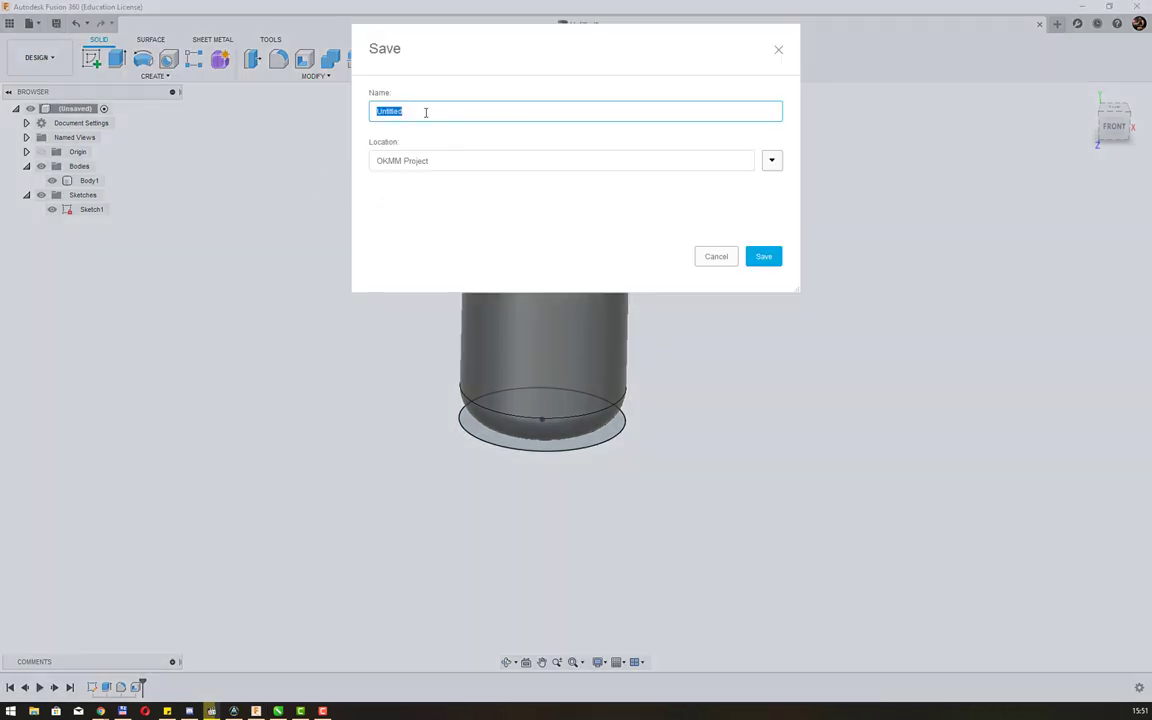
text(i)
click(764, 256)
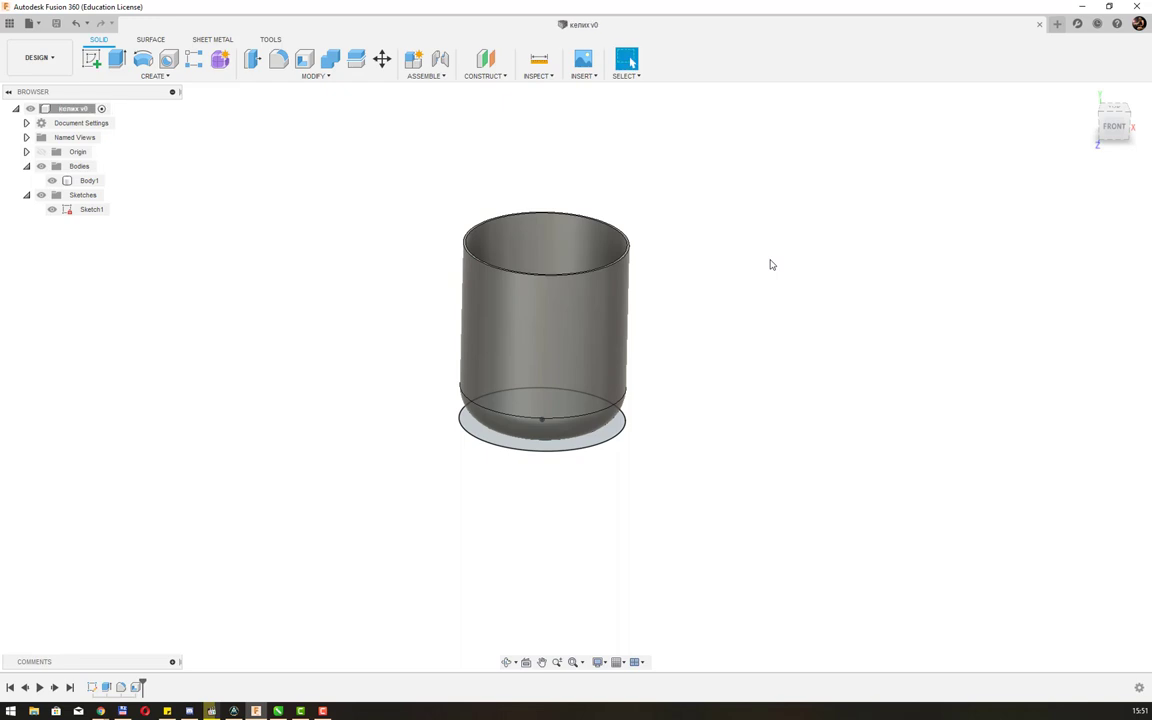
- Show the OKMM Project file list and view the cup from the front, tilted slightly from above
click(8, 24)
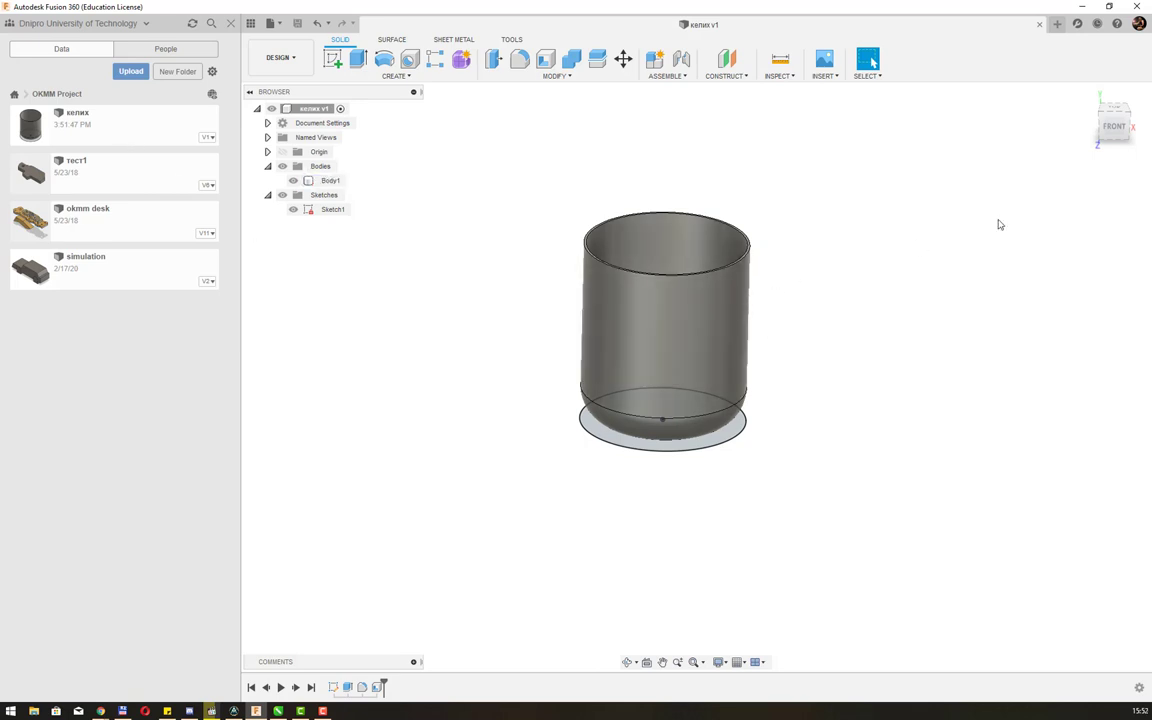
click(1114, 122)
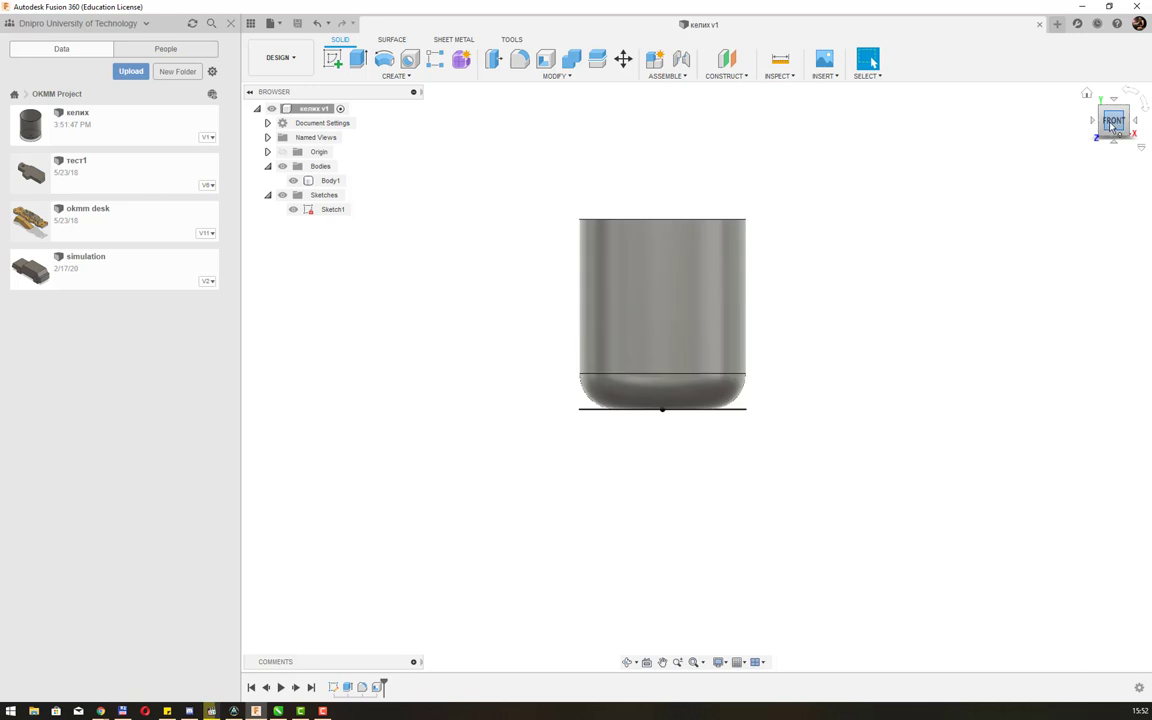
mouse_move(802, 239)
shift+middle_down()
mouse_move(788, 273)
mouse_move(793, 252)
shift+middle_up()
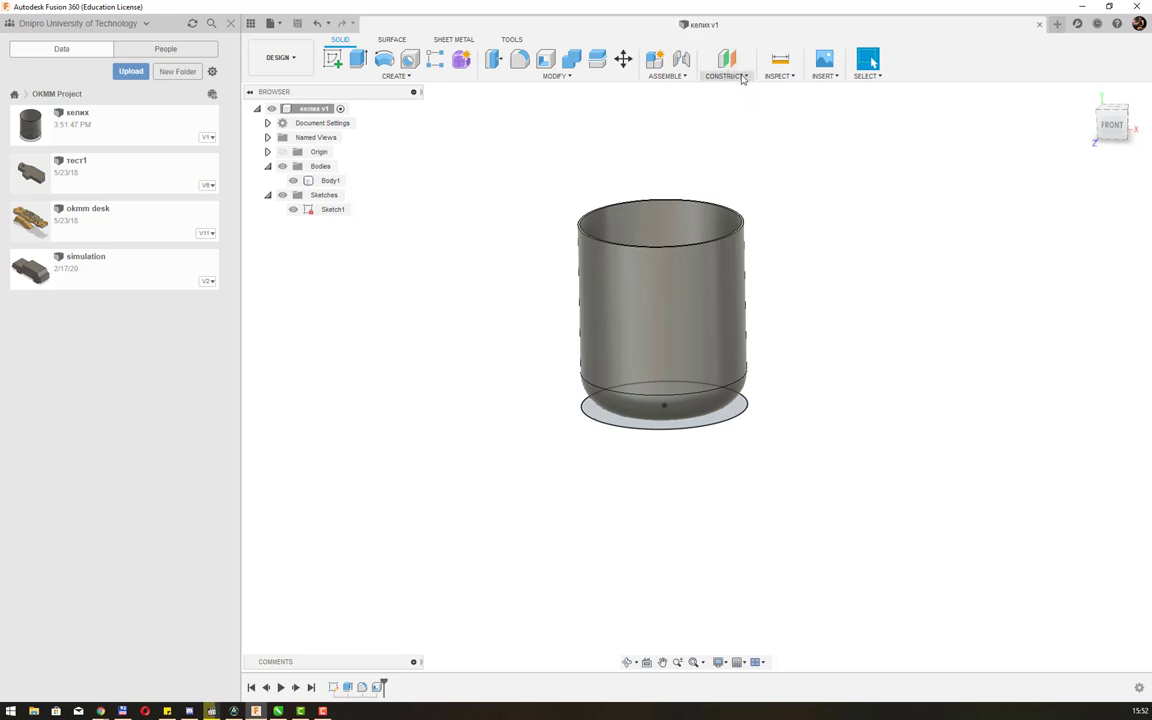
- Create Plane1 tangent to the cup's outer side face and reveal it under Construction
click(743, 77)
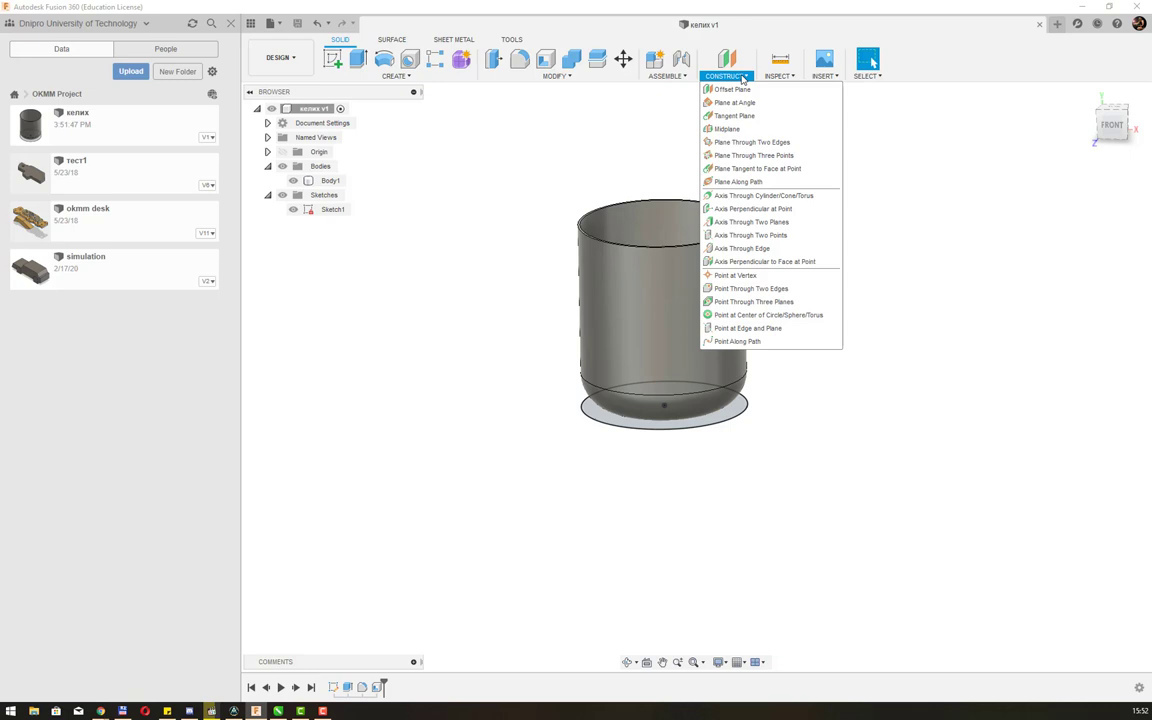
click(735, 116)
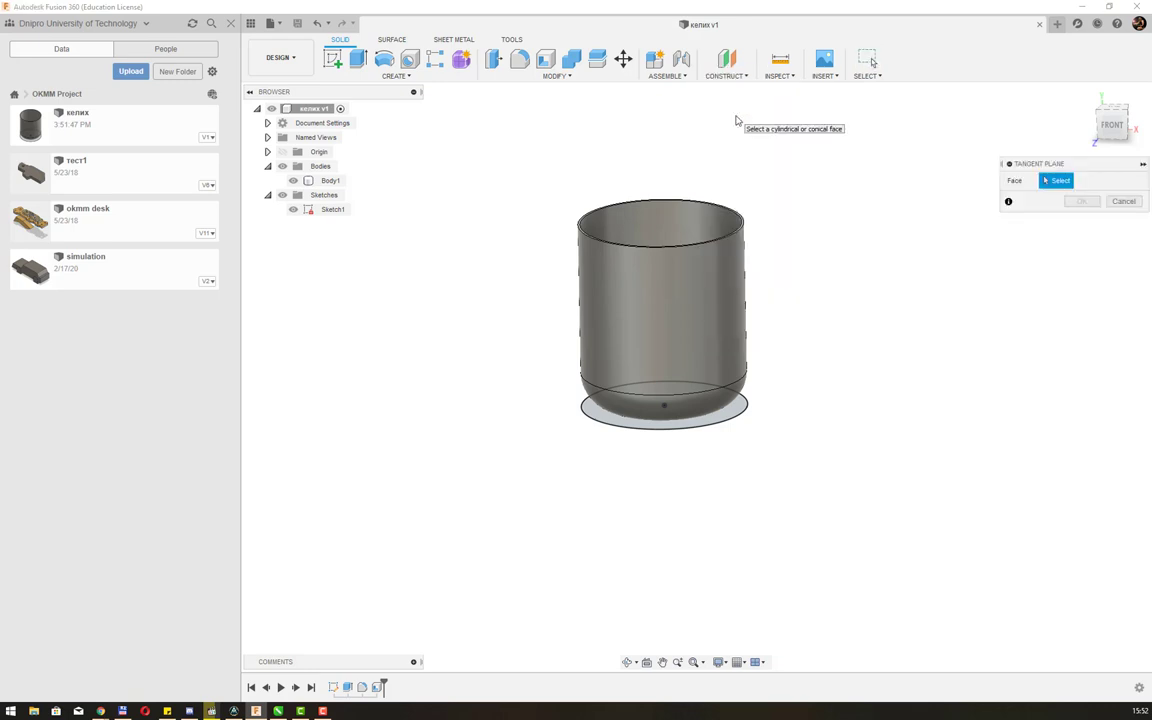
click(728, 287)
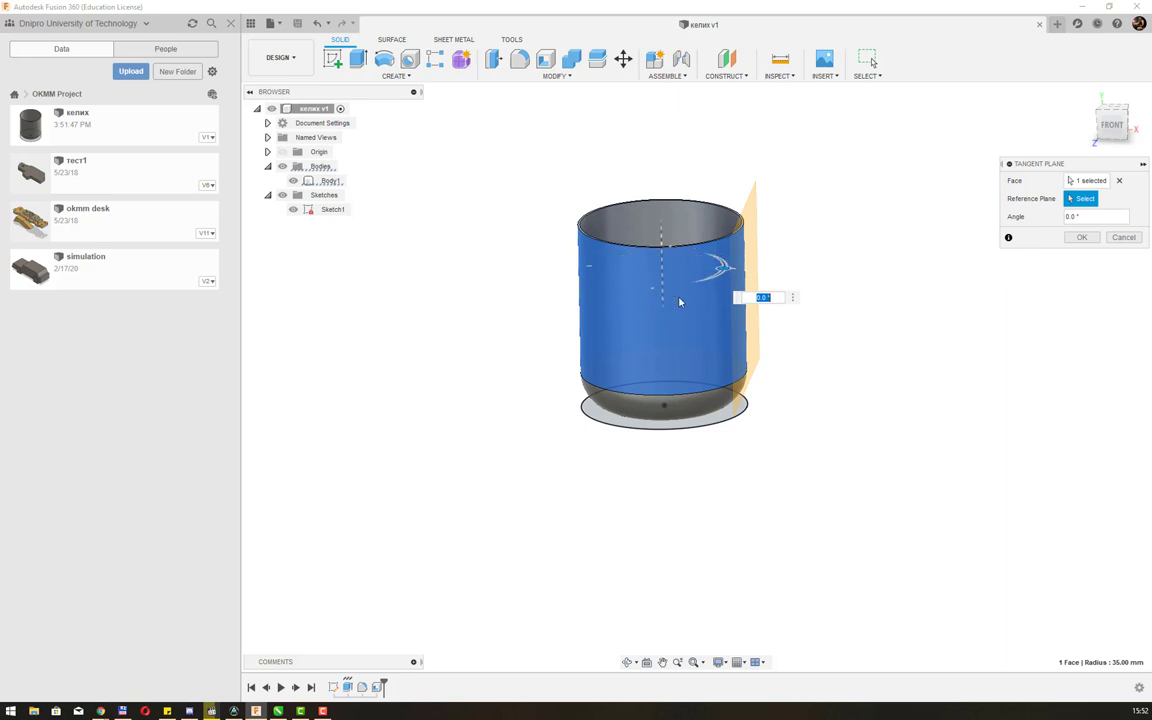
click(1082, 237)
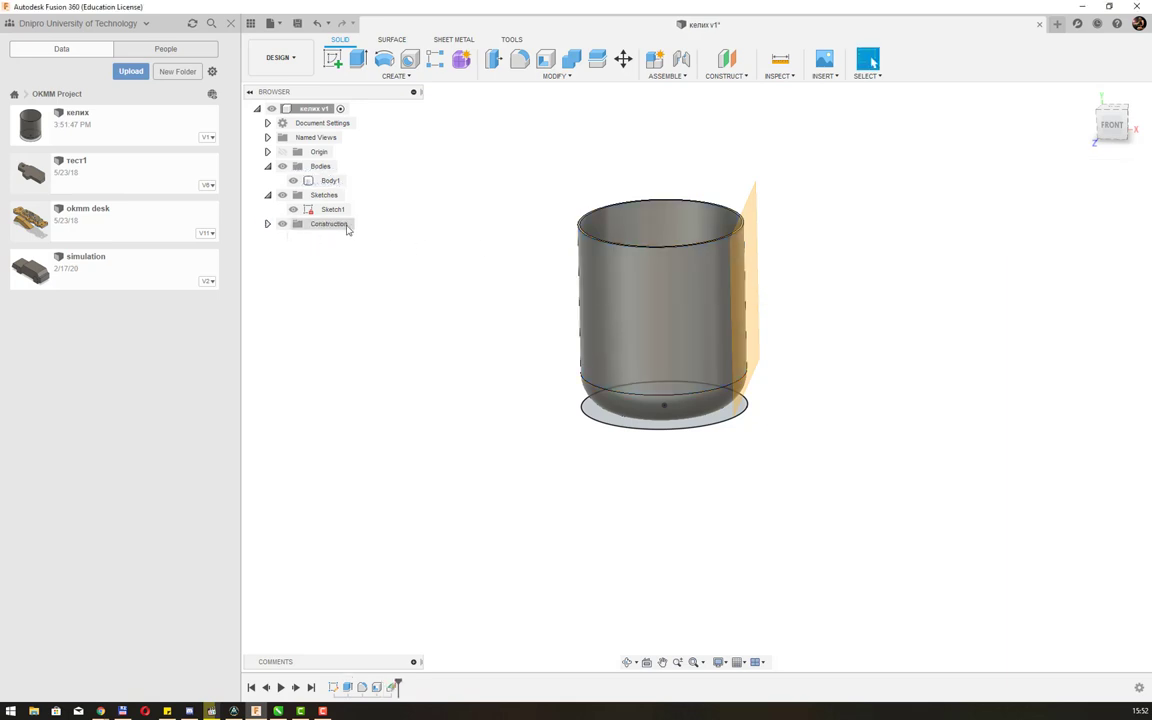
click(268, 225)
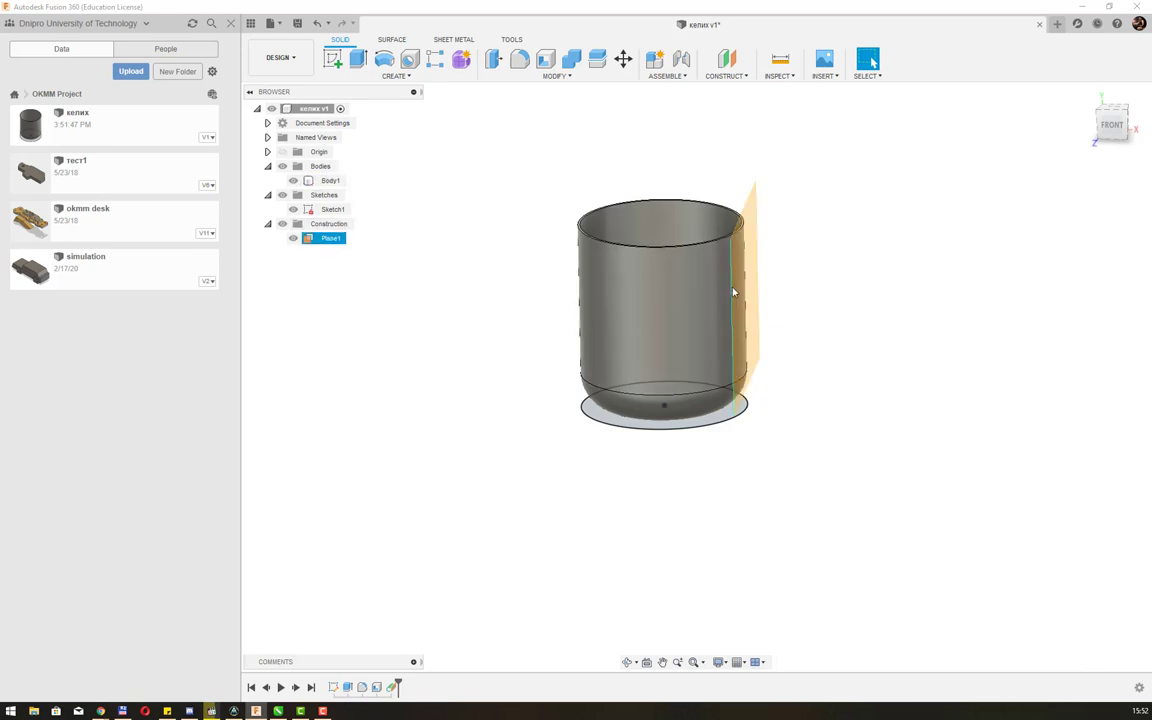
mouse_move(846, 325)
shift+middle_down()
mouse_move(859, 294)
mouse_move(882, 296)
mouse_move(830, 298)
mouse_move(869, 306)
mouse_move(854, 263)
mouse_move(856, 311)
mouse_move(841, 249)
mouse_move(566, 249)
mouse_move(588, 410)
mouse_move(782, 514)
mouse_move(766, 226)
mouse_move(813, 252)
mouse_move(857, 245)
mouse_move(842, 232)
shift+middle_up()
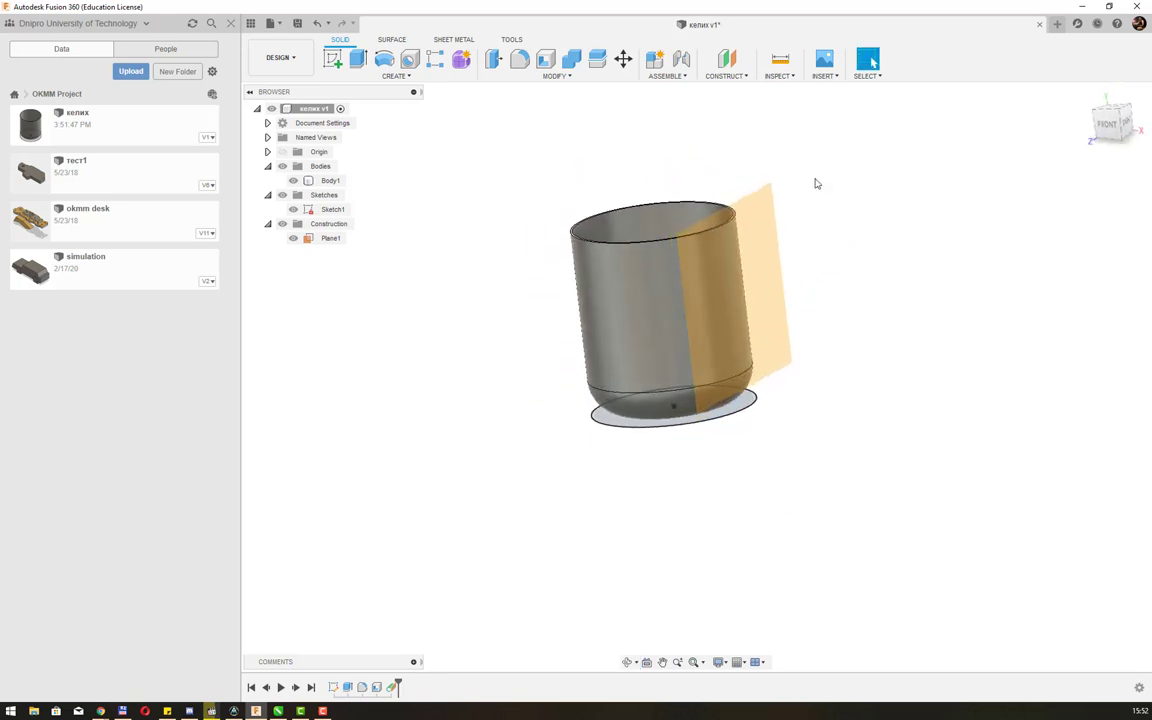
click(726, 76)
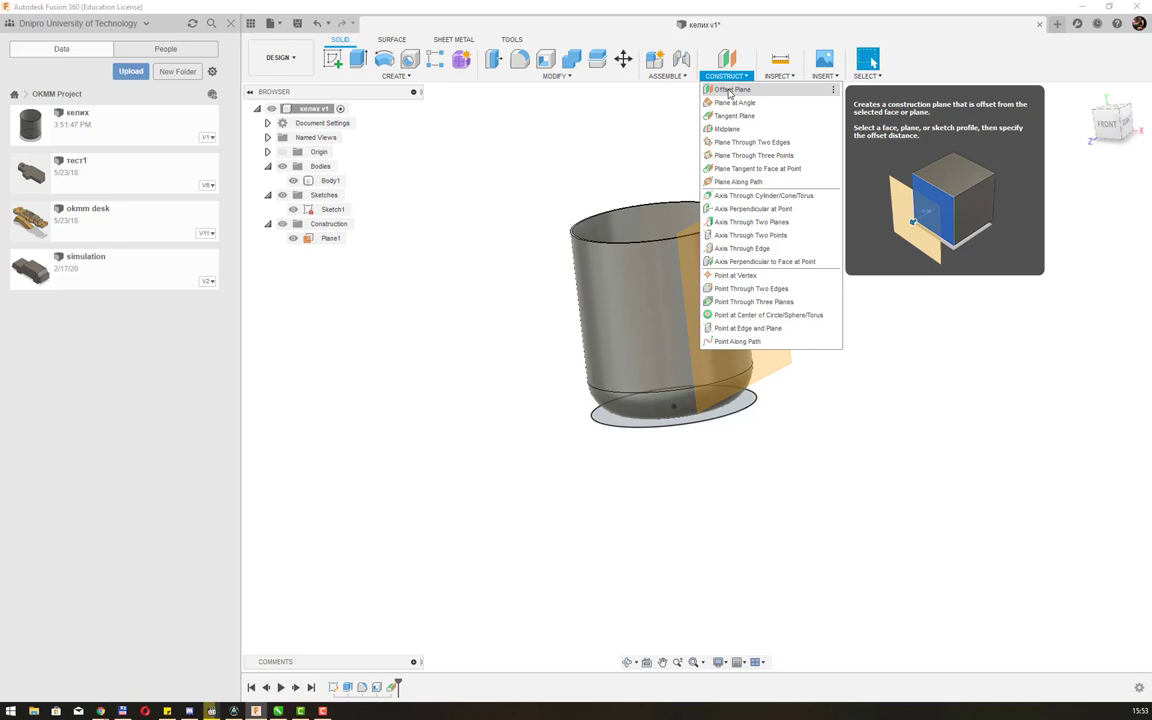
- Create Plane2 offset 30 mm outward from the tangent Plane1
click(730, 90)
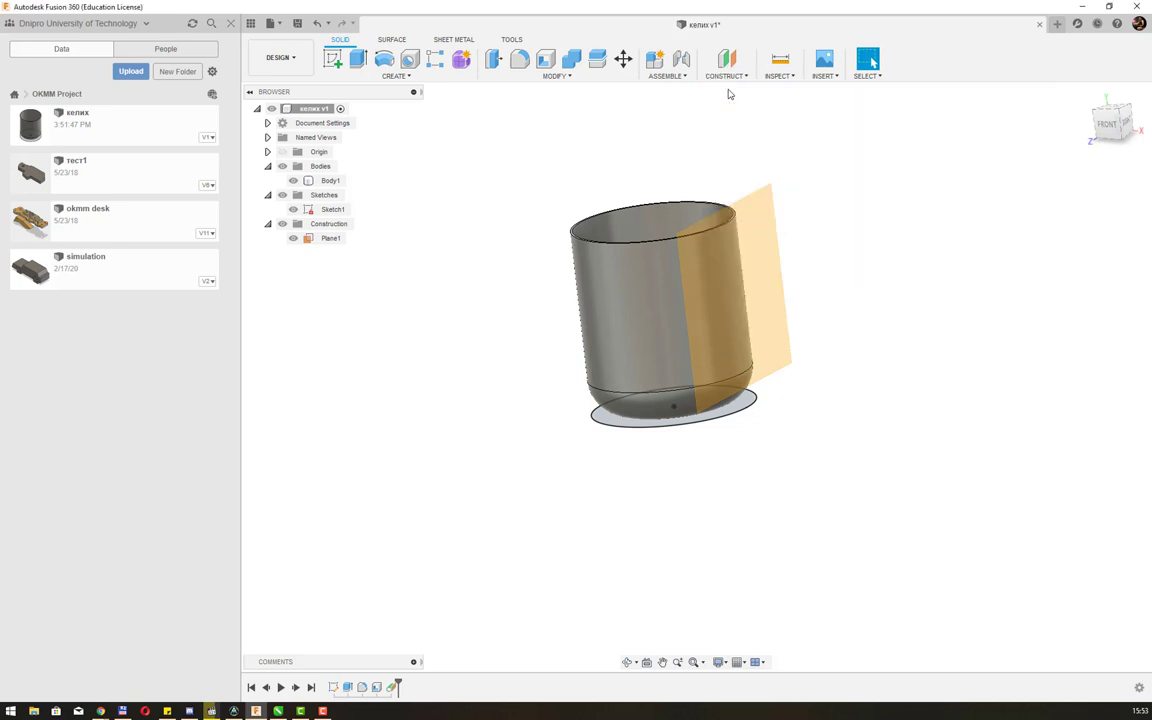
click(765, 227)
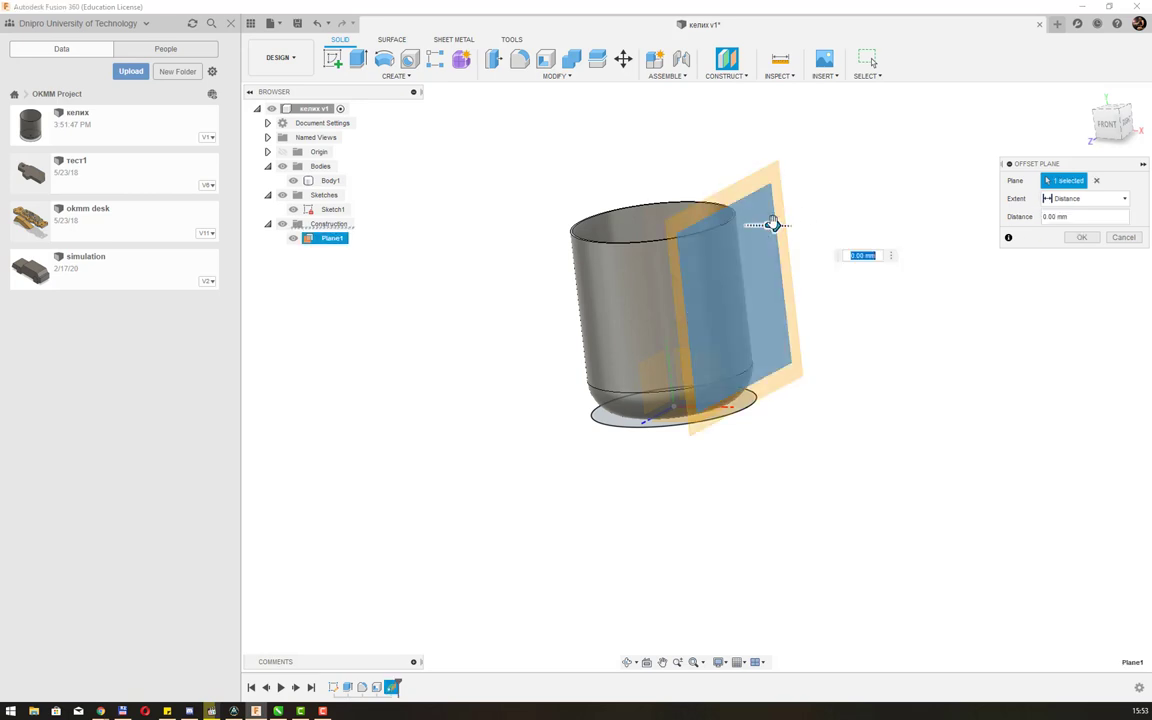
mouse_move(772, 224)
mouse_down()
mouse_move(849, 237)
mouse_move(836, 241)
mouse_up()
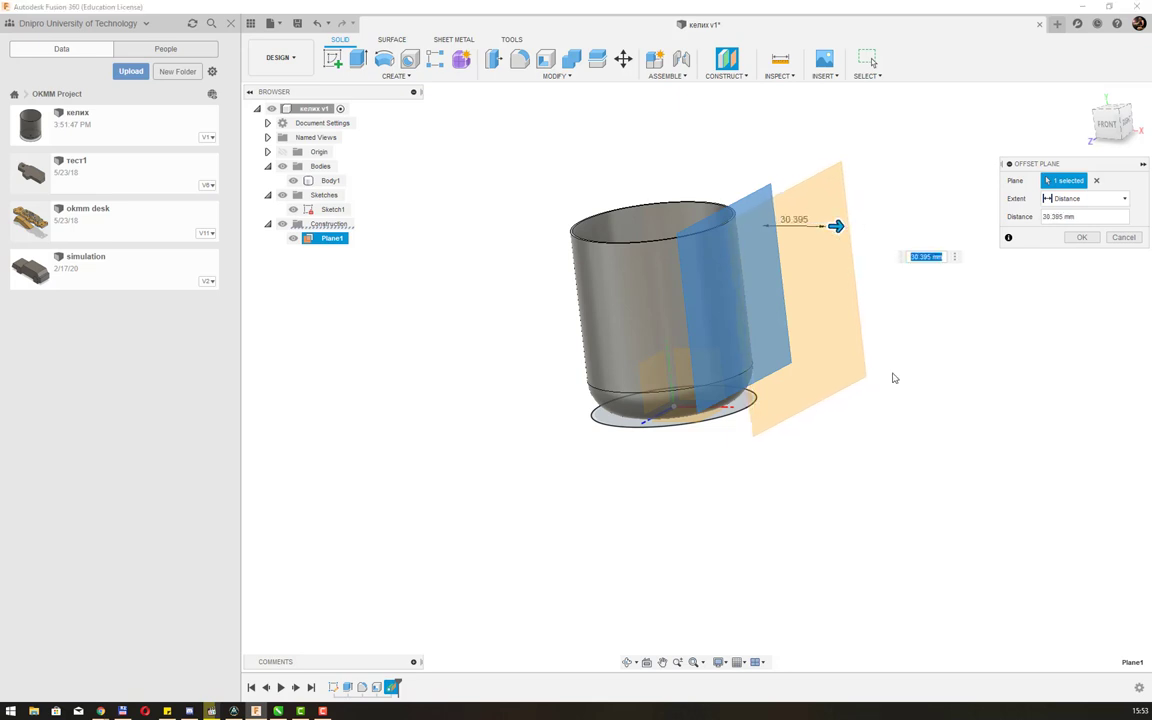
mouse_move(892, 378)
shift+middle_down()
mouse_move(944, 345)
mouse_move(913, 352)
mouse_move(934, 389)
mouse_move(884, 381)
mouse_move(897, 355)
mouse_move(944, 381)
mouse_move(945, 421)
mouse_move(936, 373)
mouse_move(903, 373)
mouse_move(918, 406)
mouse_move(957, 386)
shift+middle_up()
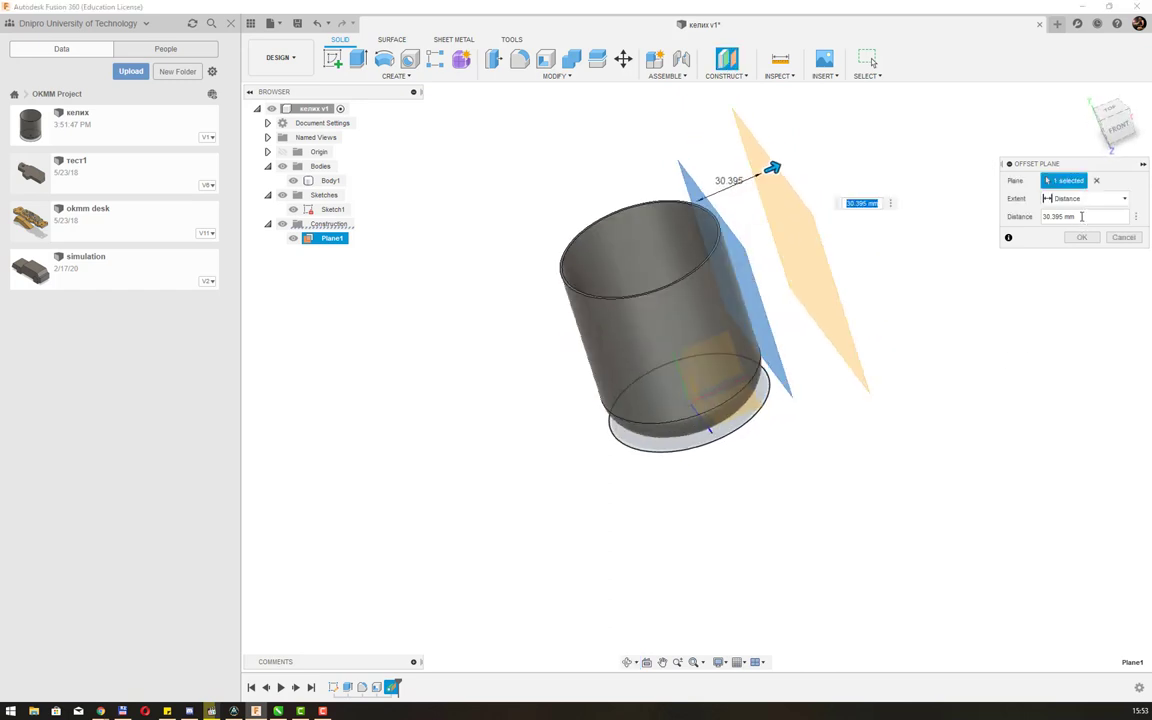
text(30)
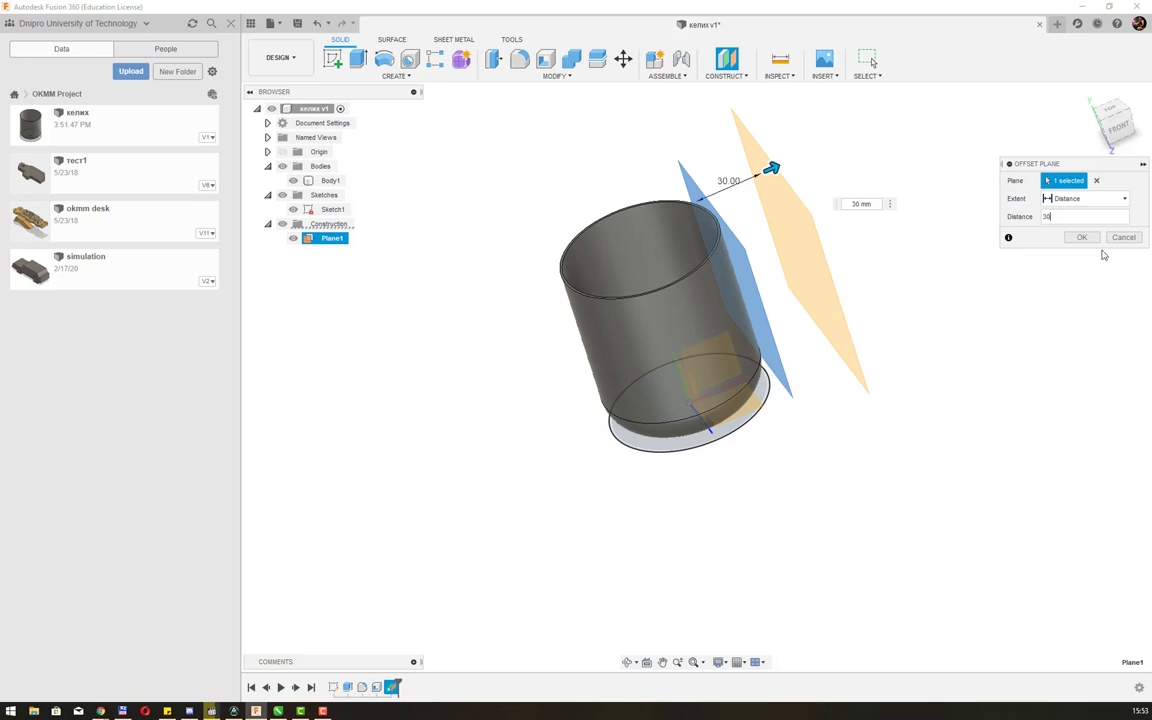
click(1085, 240)
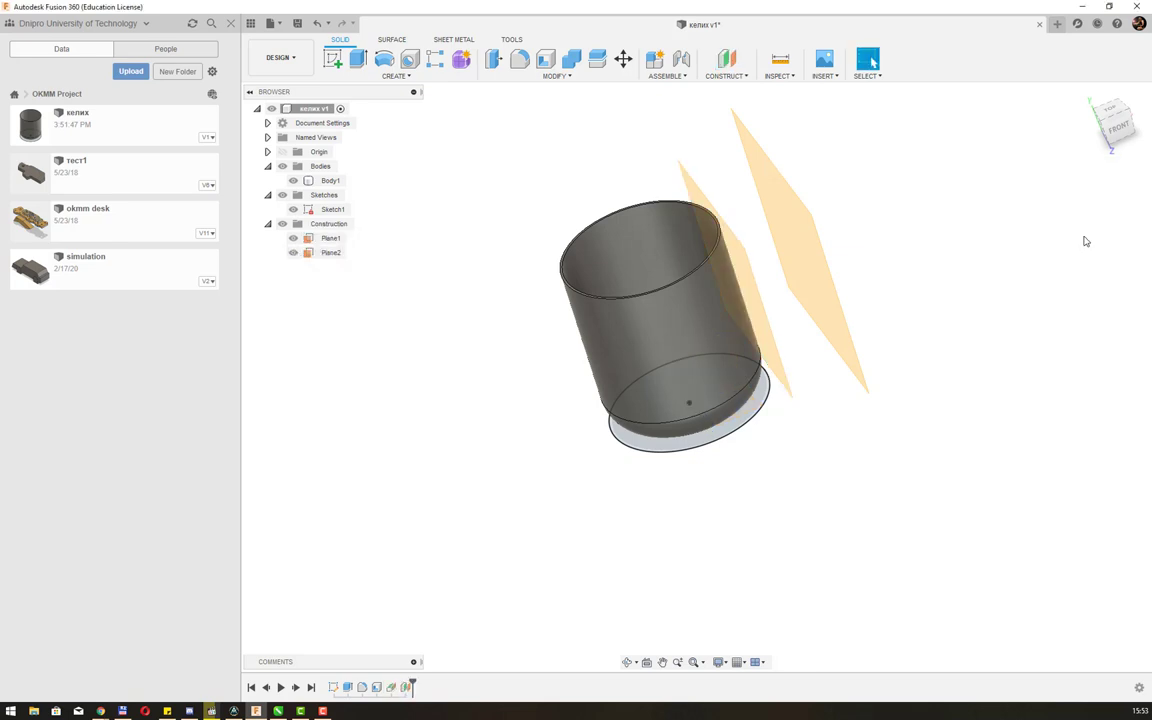
mouse_move(956, 280)
shift+middle_down()
mouse_move(937, 349)
mouse_move(967, 275)
mouse_move(959, 265)
shift+middle_up()
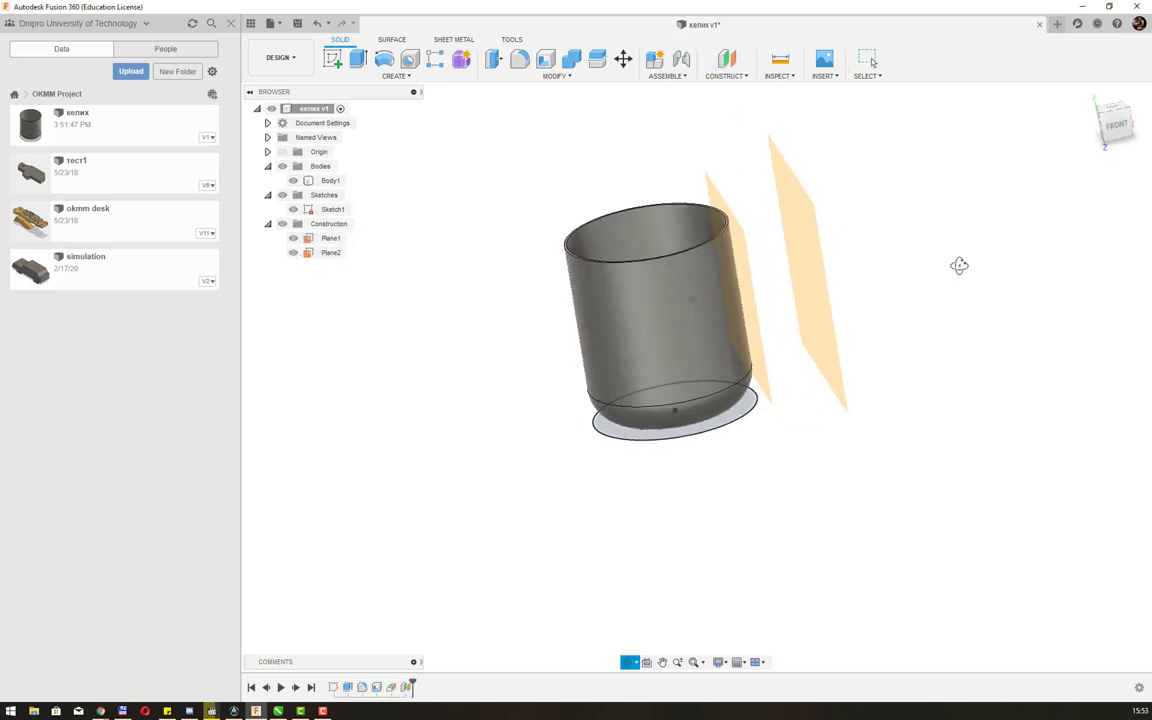
- Create an offset plane from Plane2 with a distance of -15 mm, back toward the cup
mouse_move(640, 476)
shift+middle_down()
mouse_move(612, 457)
mouse_move(627, 432)
mouse_move(638, 437)
mouse_move(620, 442)
mouse_move(622, 461)
shift+middle_up()
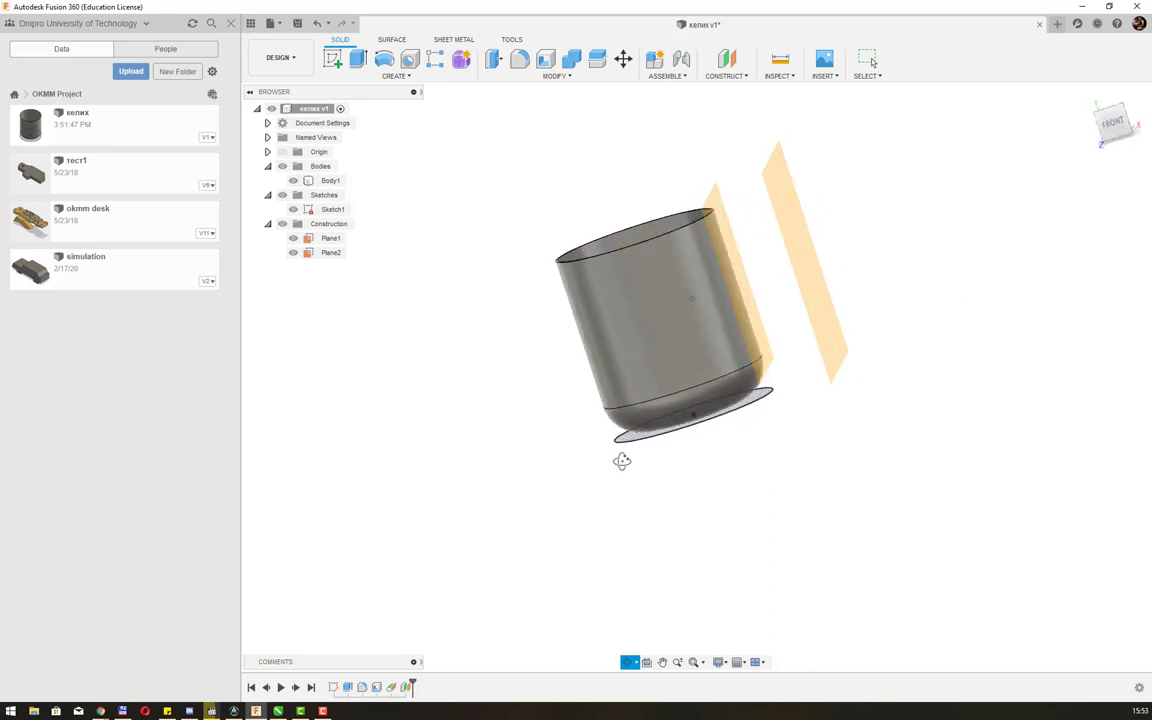
key(Escape)
click(731, 80)
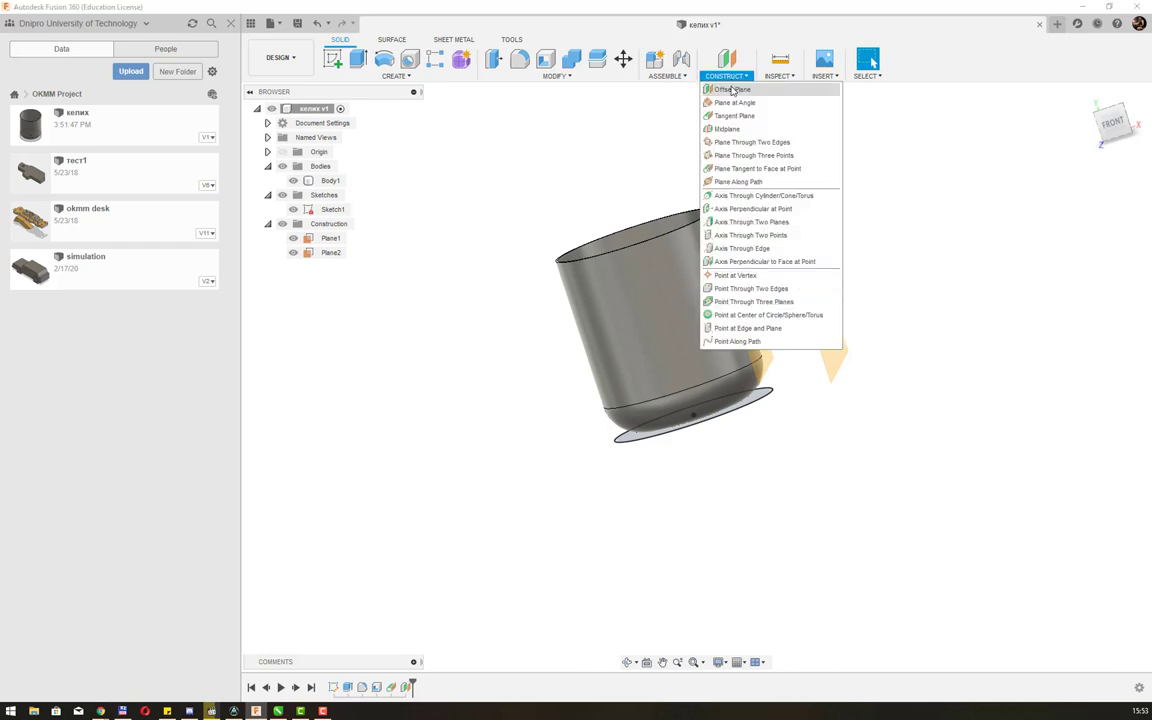
click(728, 88)
click(798, 229)
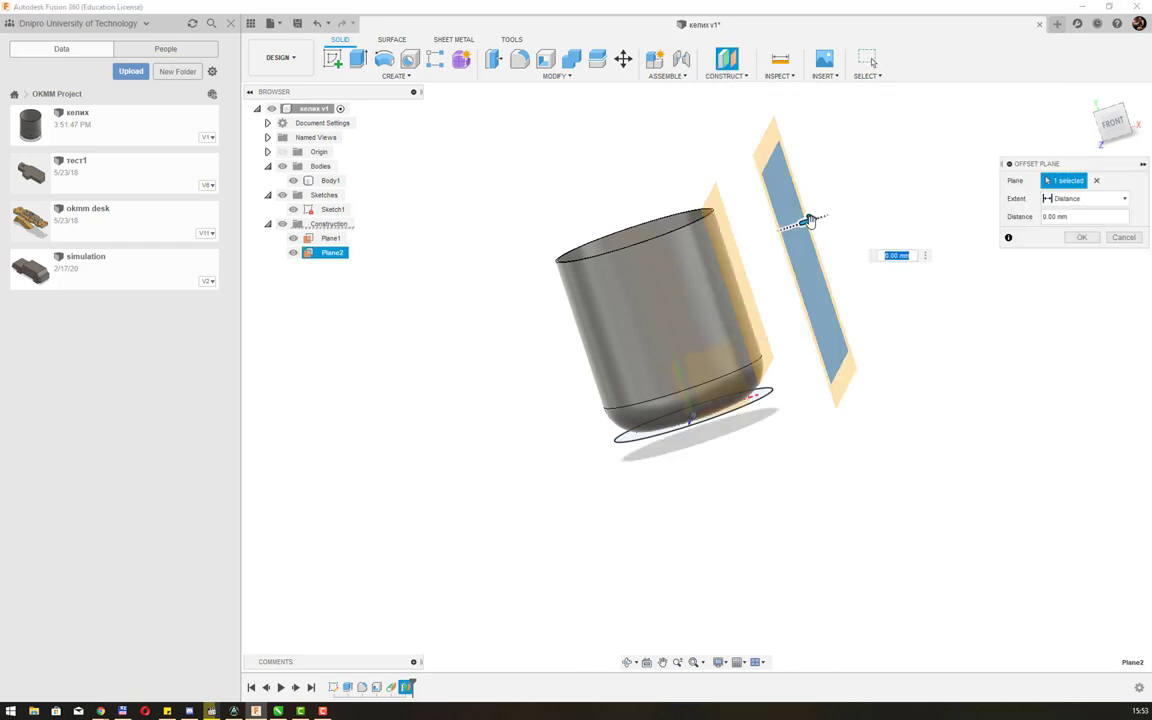
drag(798, 229, 752, 238)
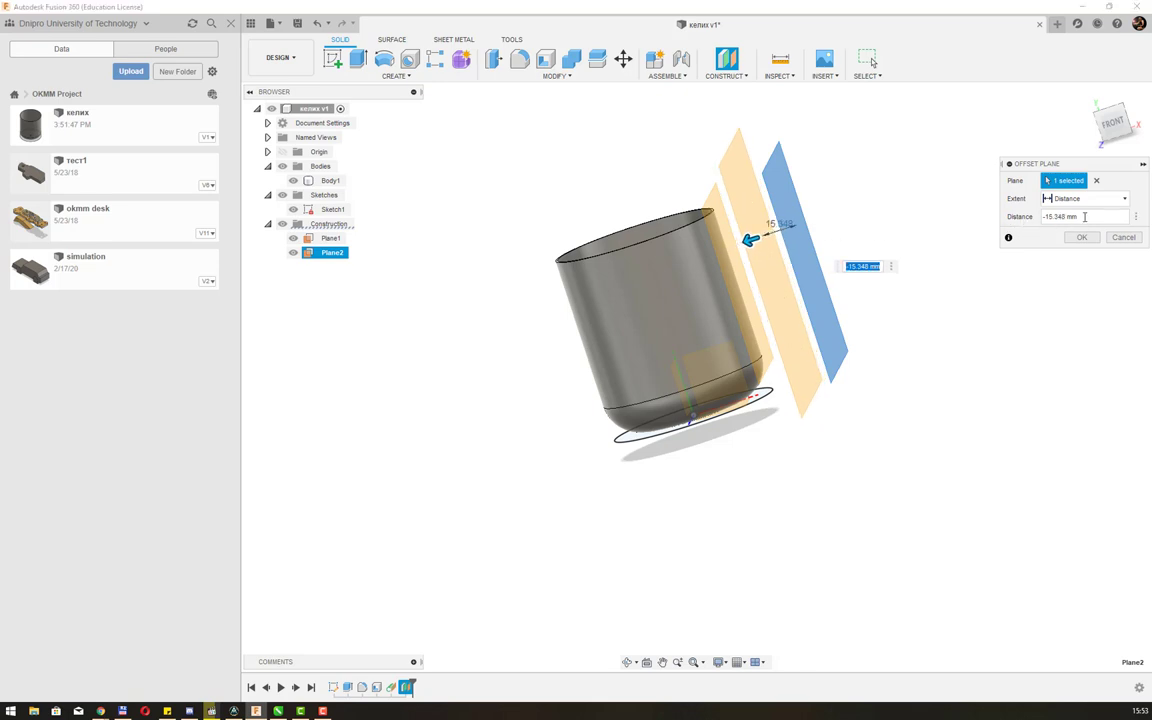
text(15)
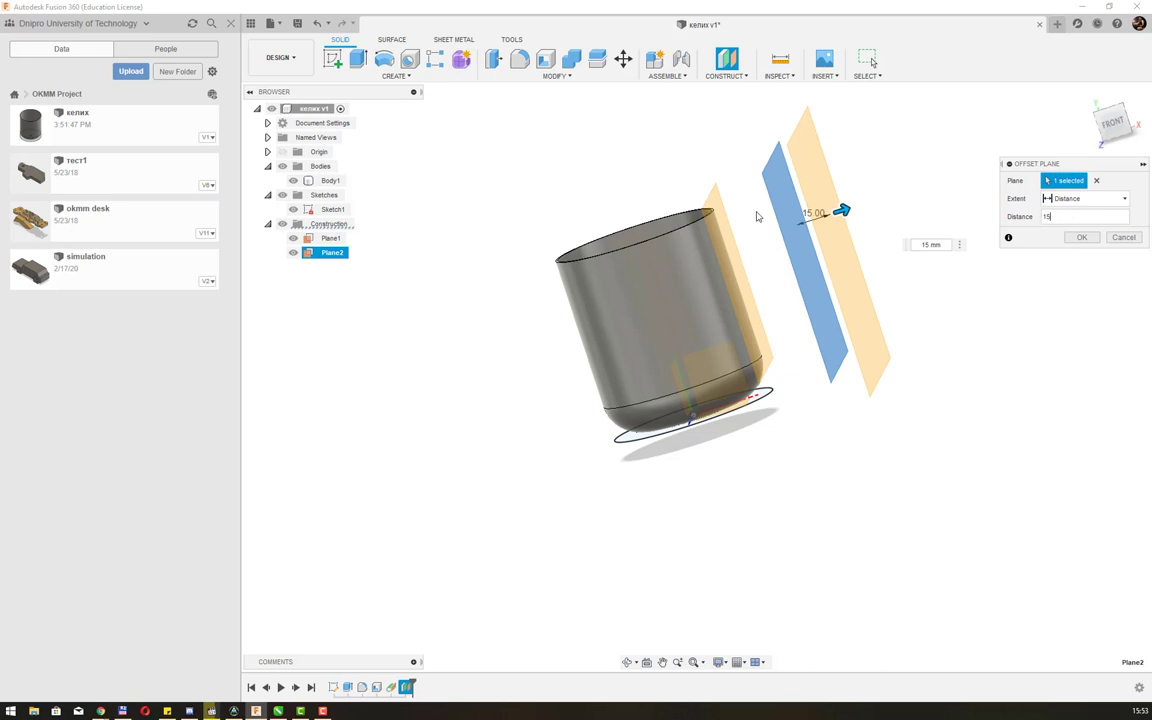
shift+middle_drag(890, 293, 871, 261)
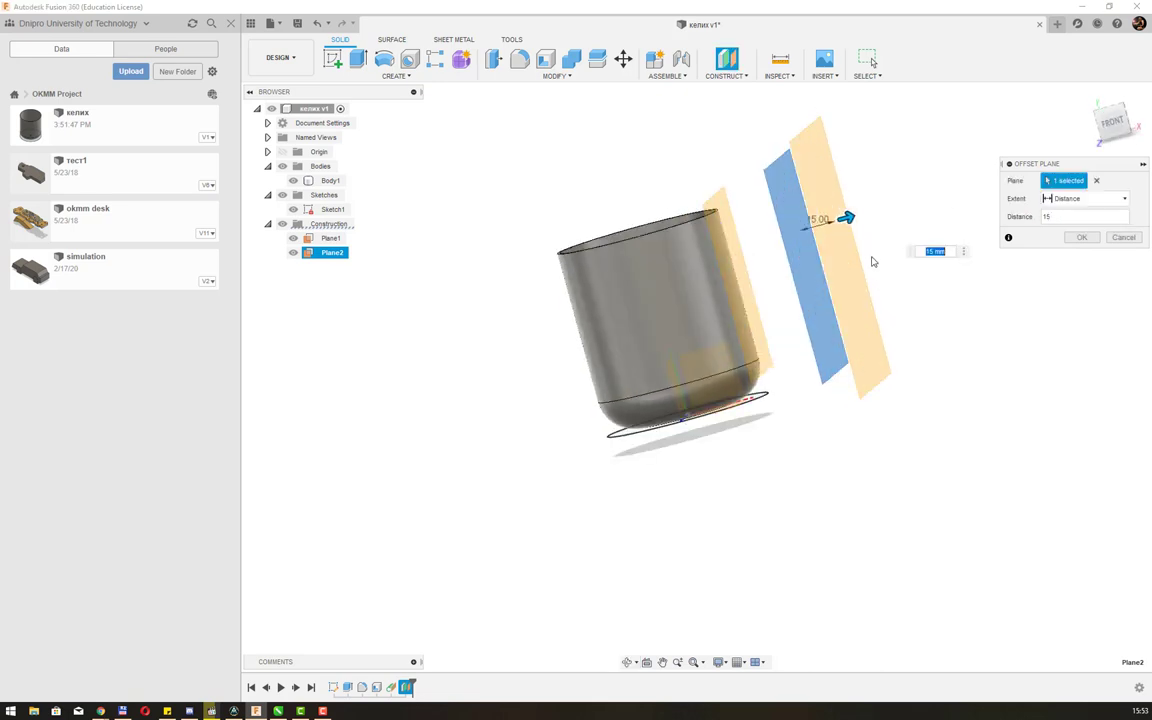
click(1062, 213)
text(-)
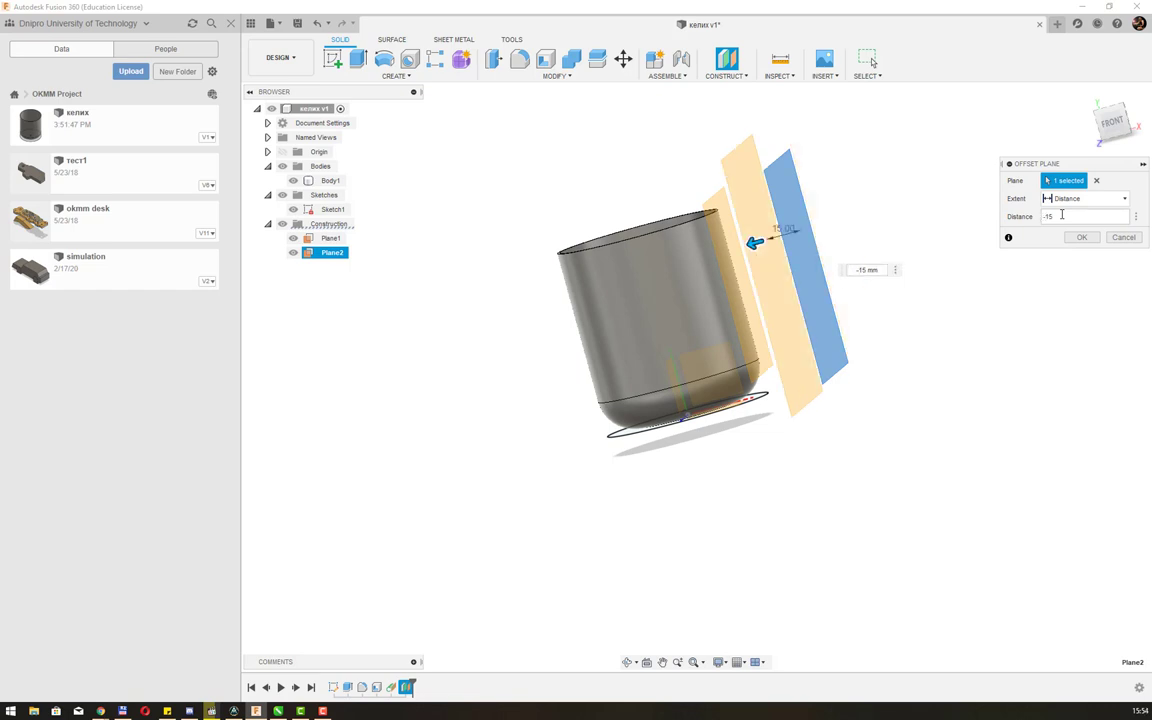
click(1077, 237)
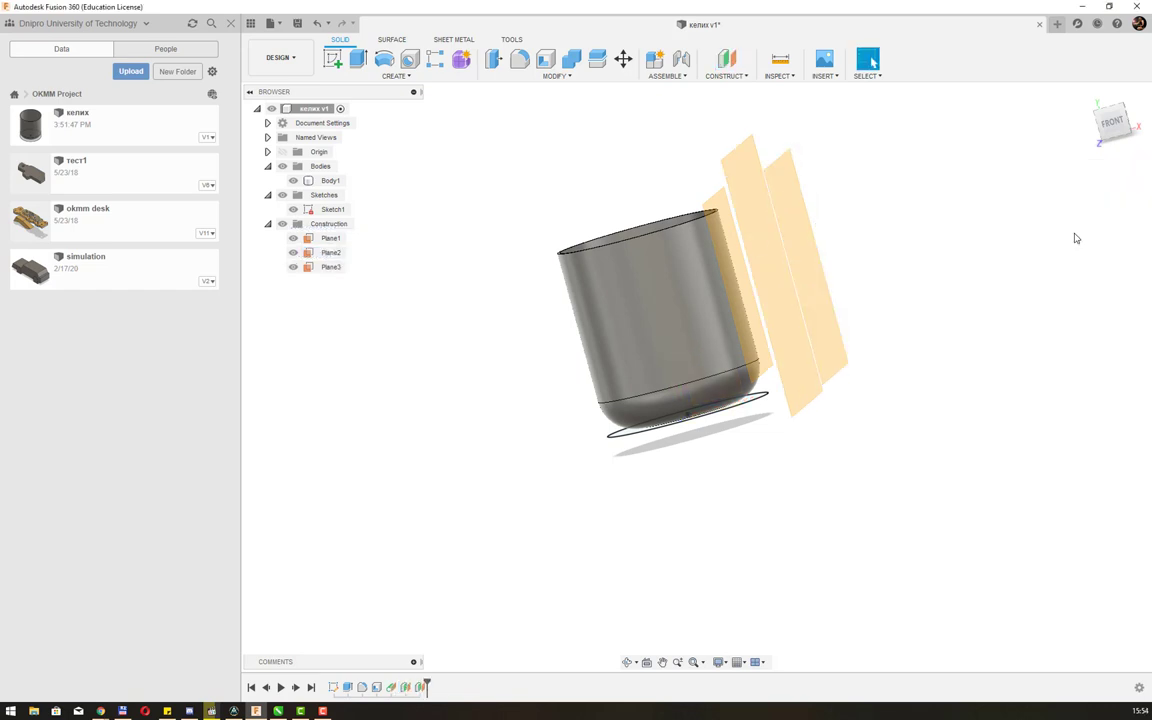
shift+middle_drag(853, 270, 845, 257)
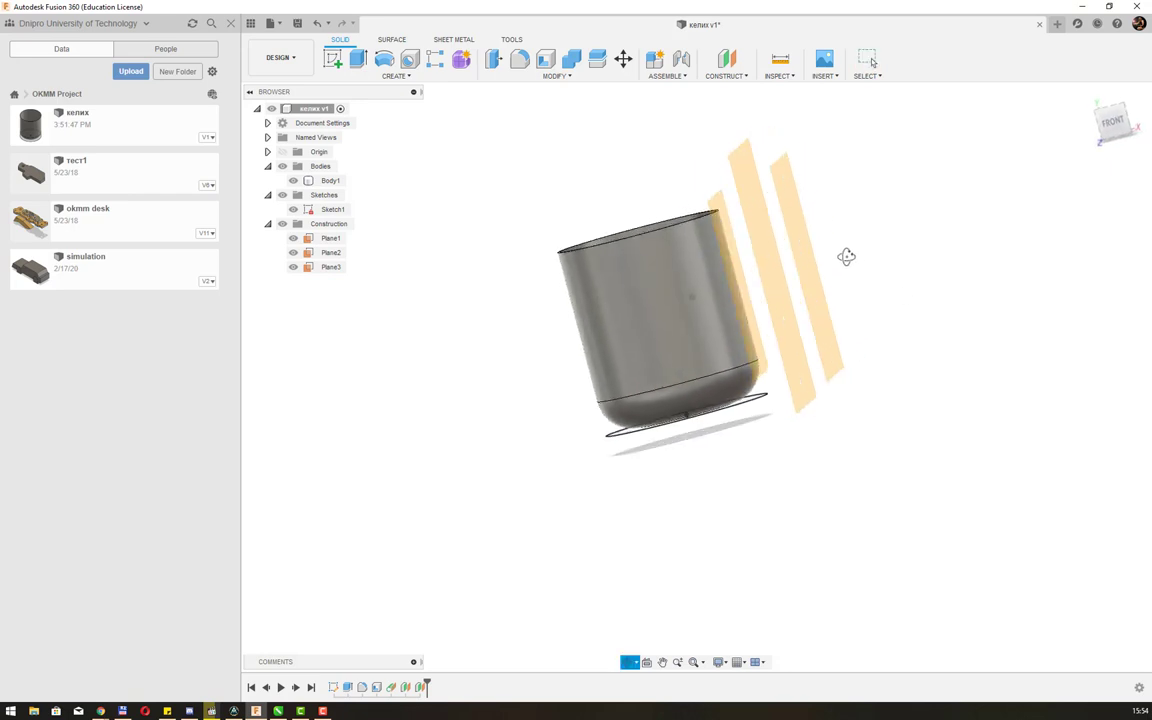
drag(845, 257, 840, 270)
key(Escape)
click(840, 272)
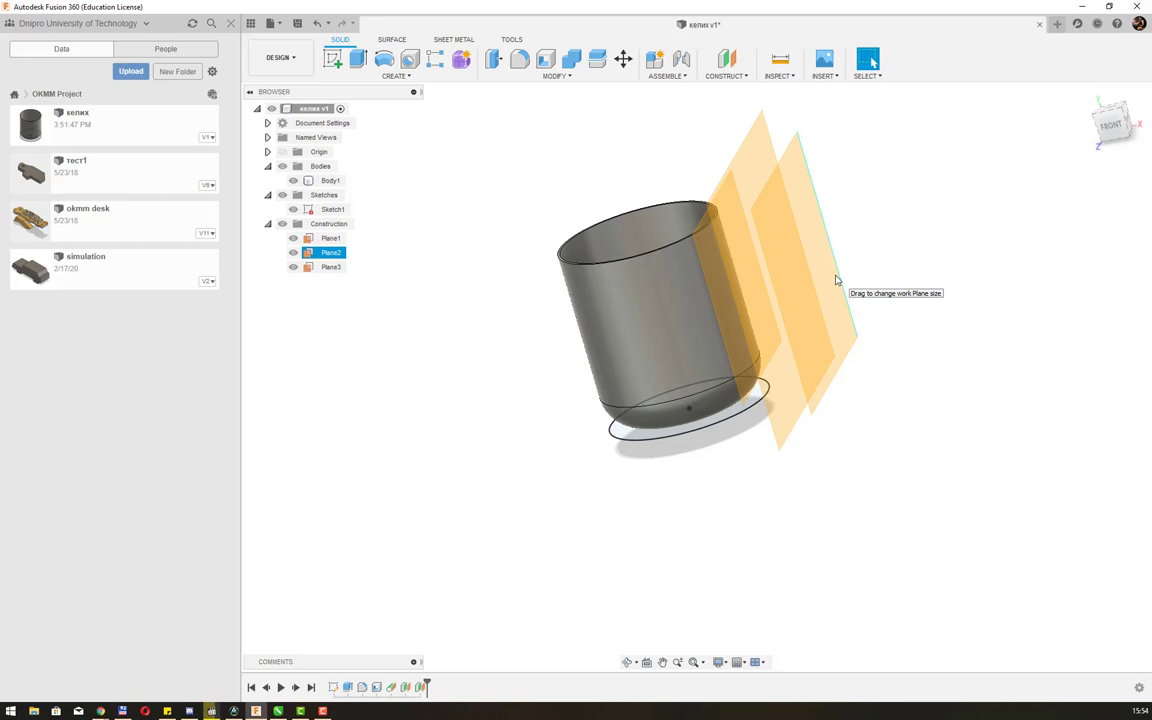
key(Escape)
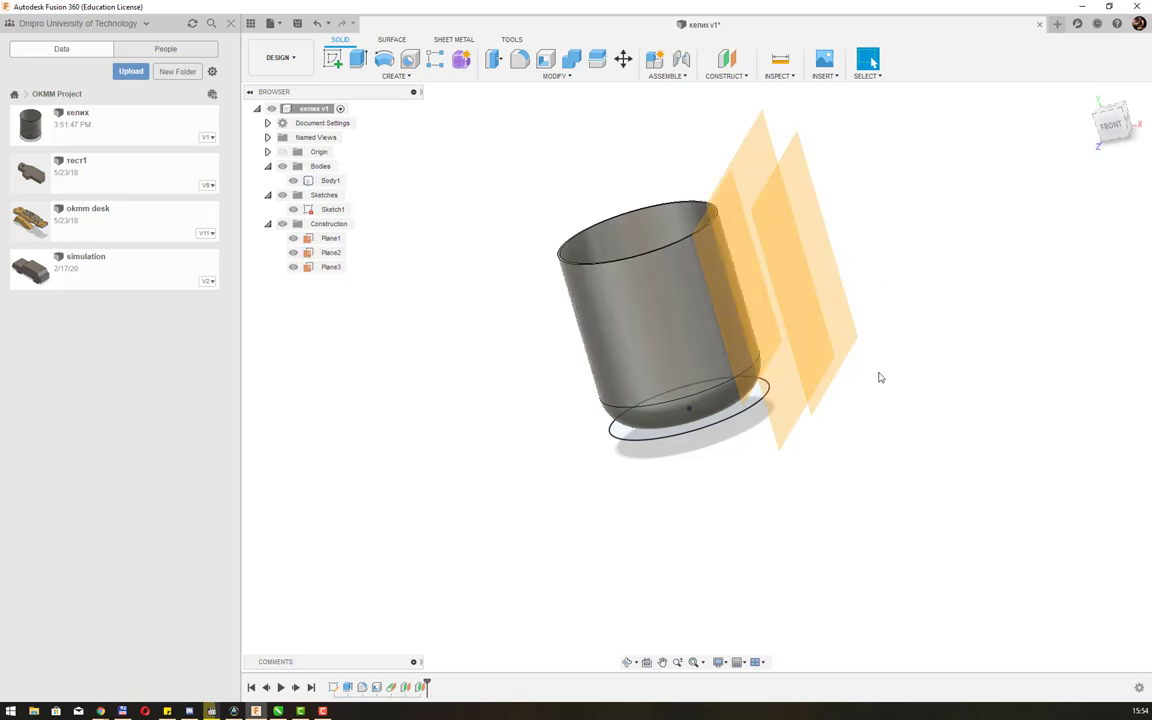
shift+middle_drag(867, 277, 873, 265)
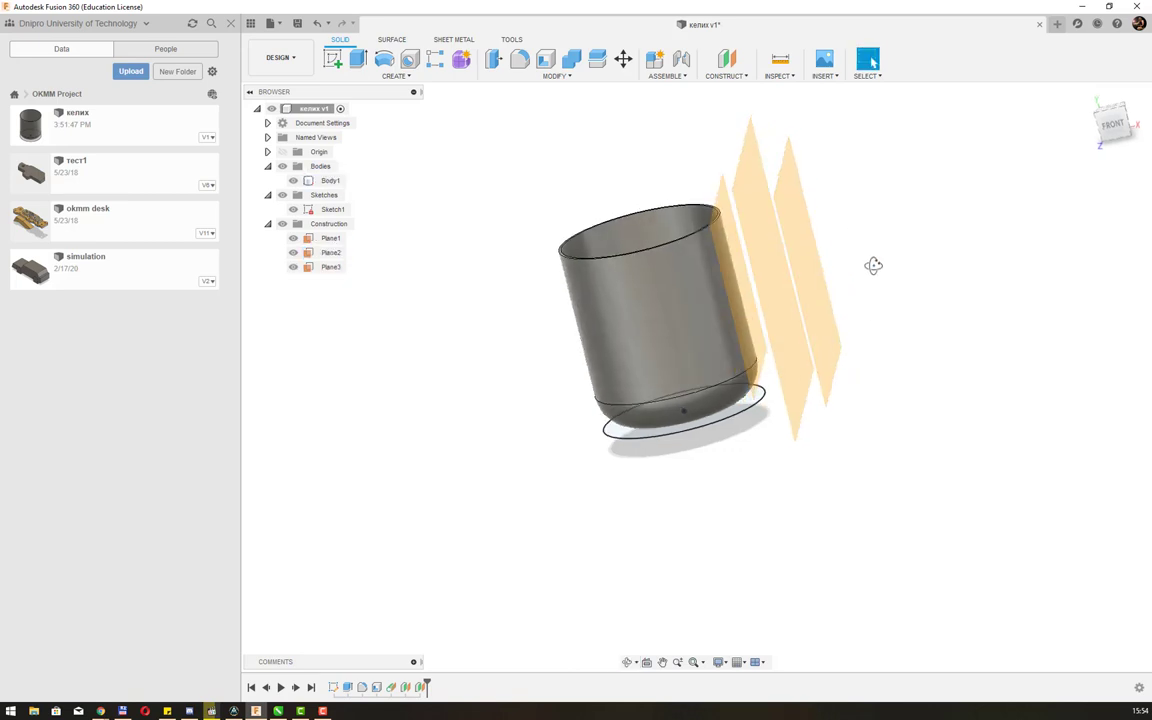
- Start a new sketch on Plane1 and view it head-on, centred on the mug profile
click(336, 61)
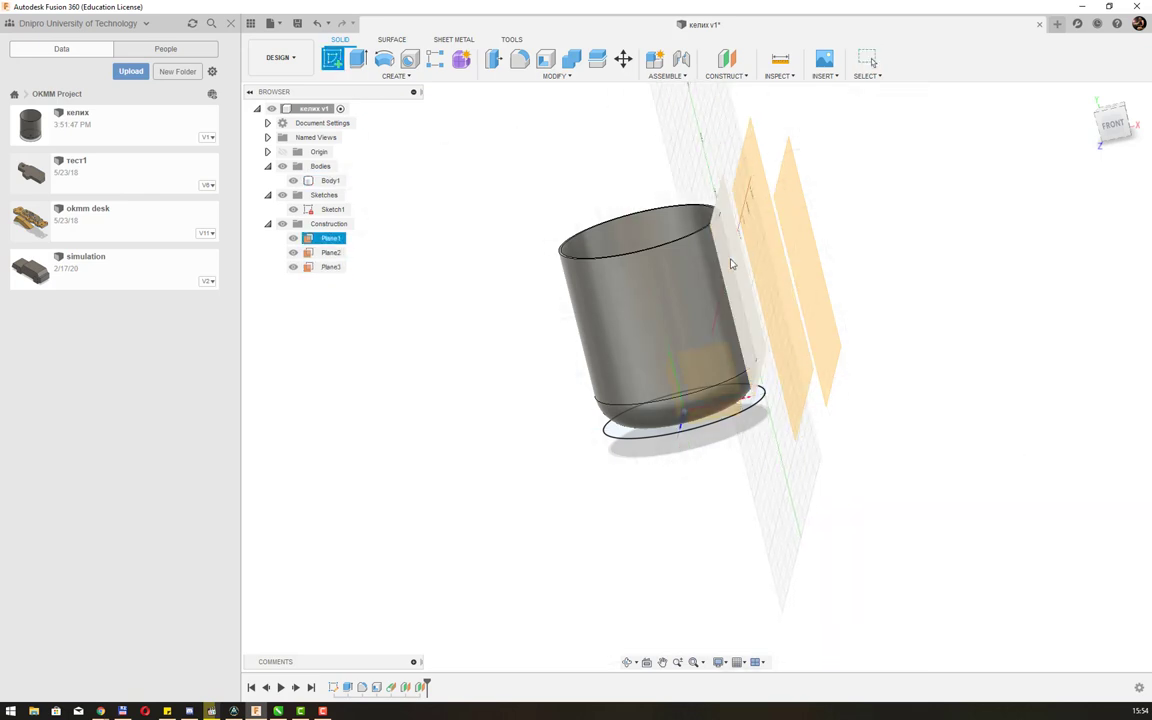
click(731, 263)
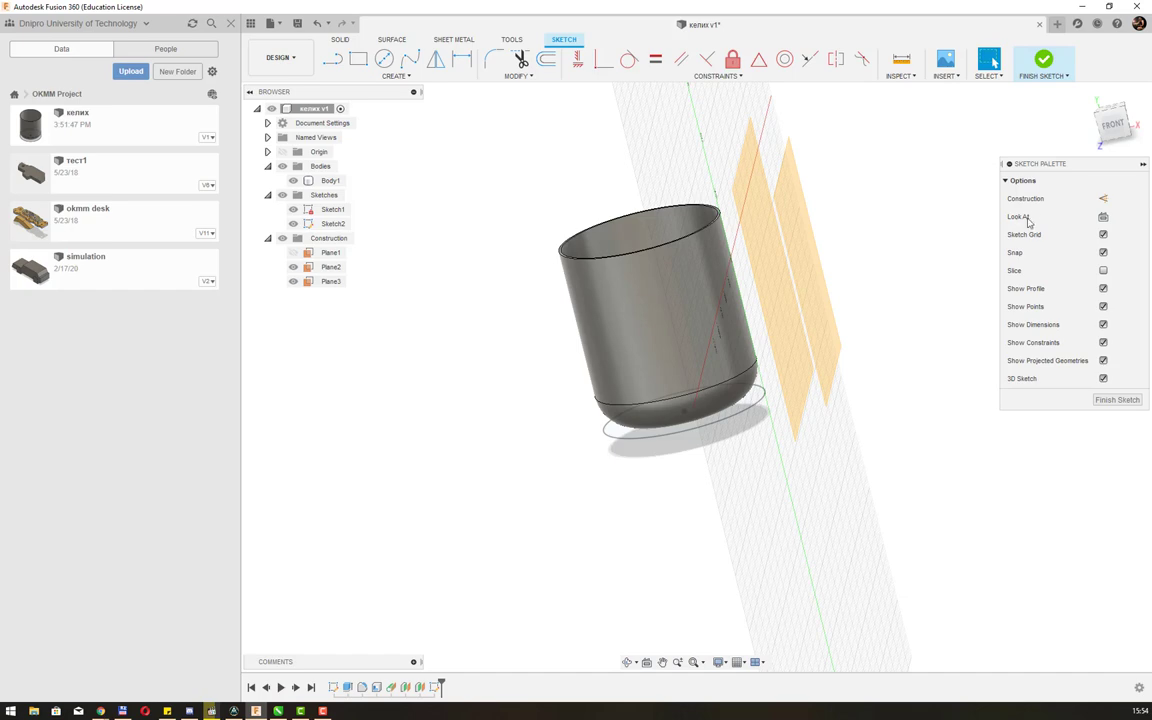
click(1103, 217)
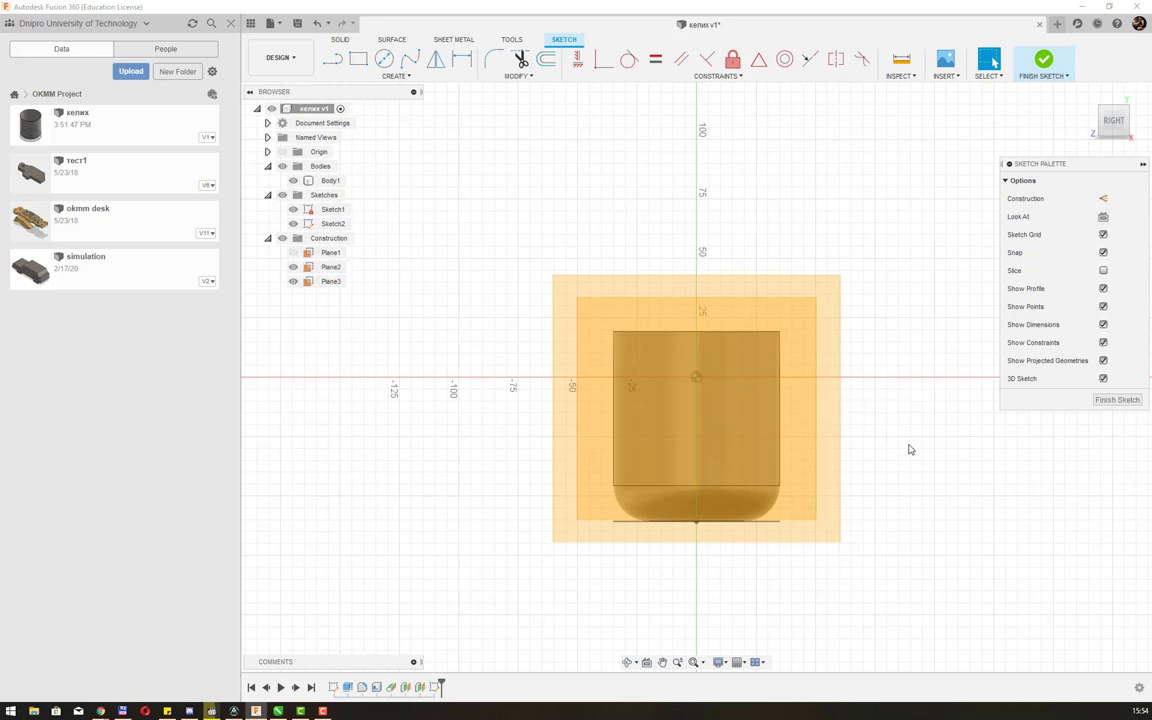
middle_drag(907, 447, 902, 380)
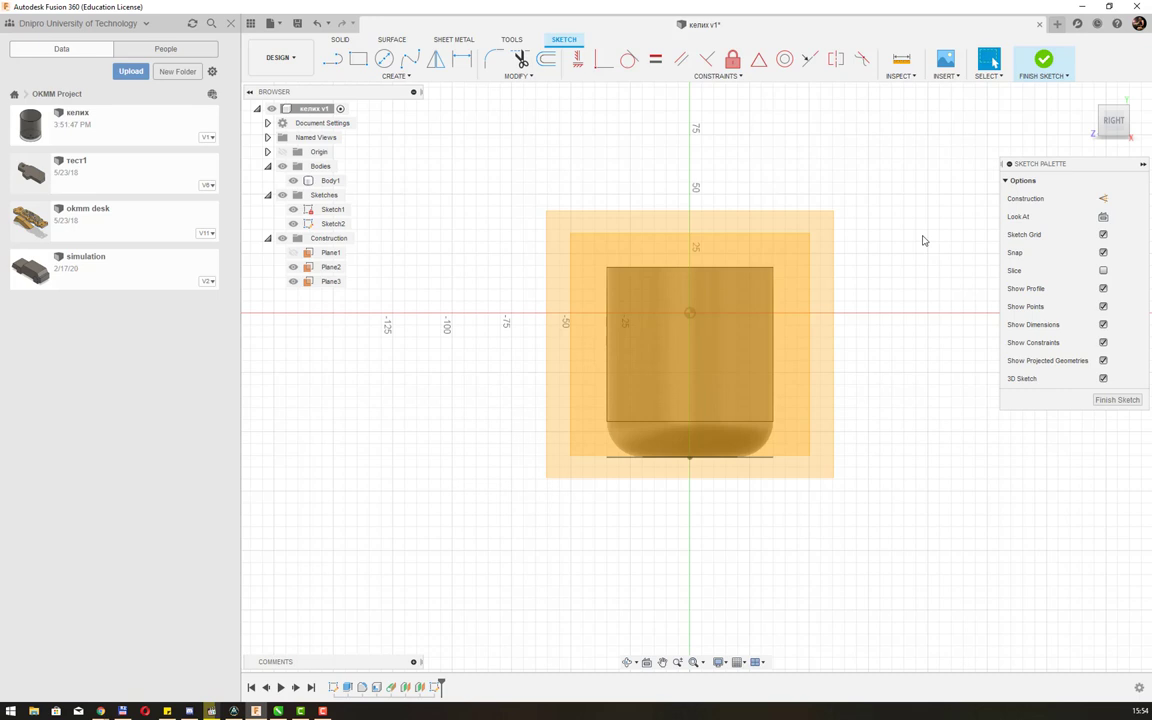
- Draw an 8 mm diameter circle centred on the origin and finish the sketch
click(385, 60)
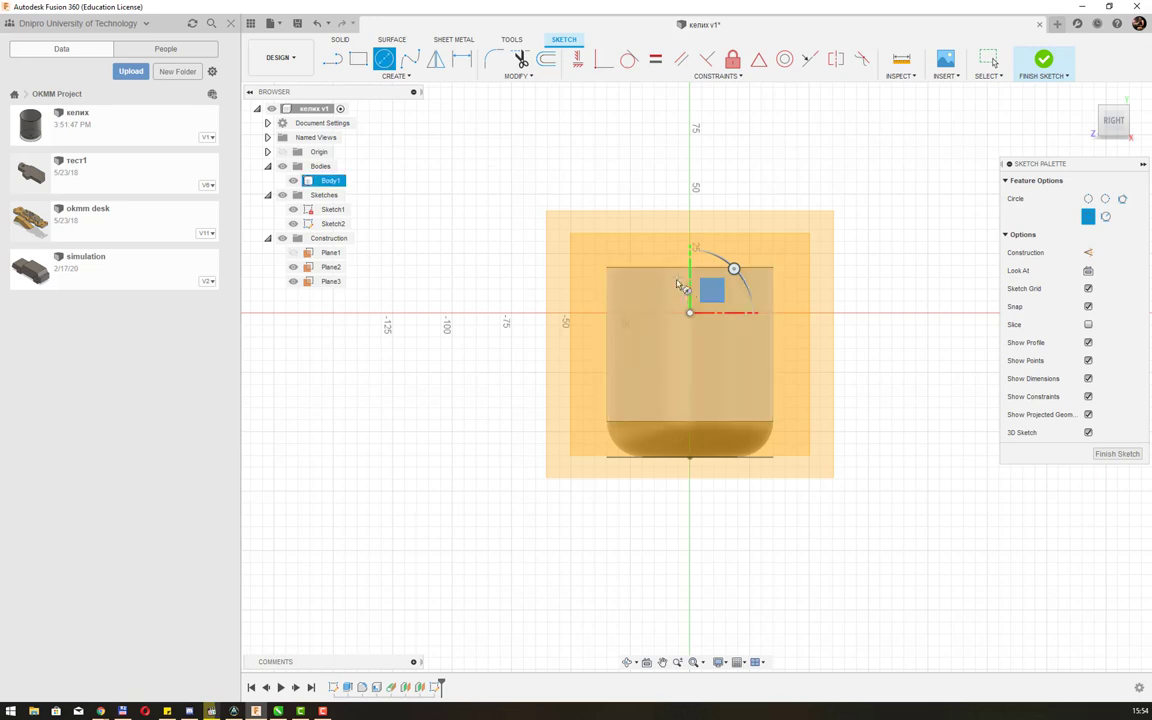
click(690, 314)
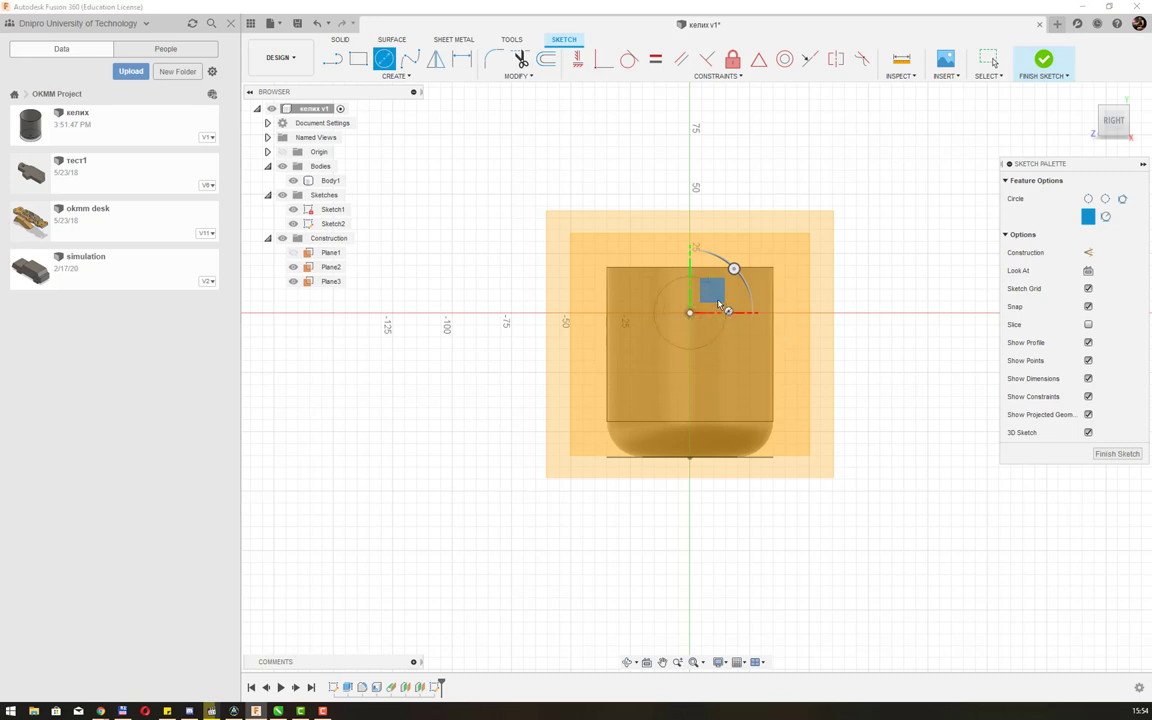
text(18)
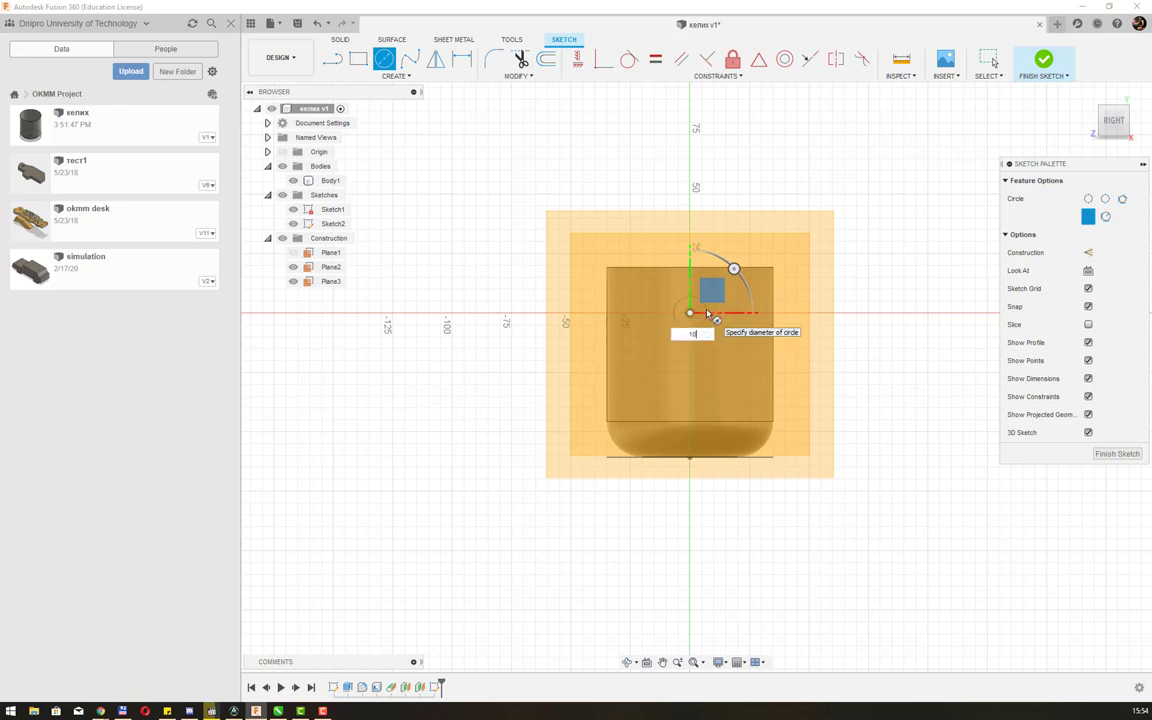
key(Return)
key(Escape)
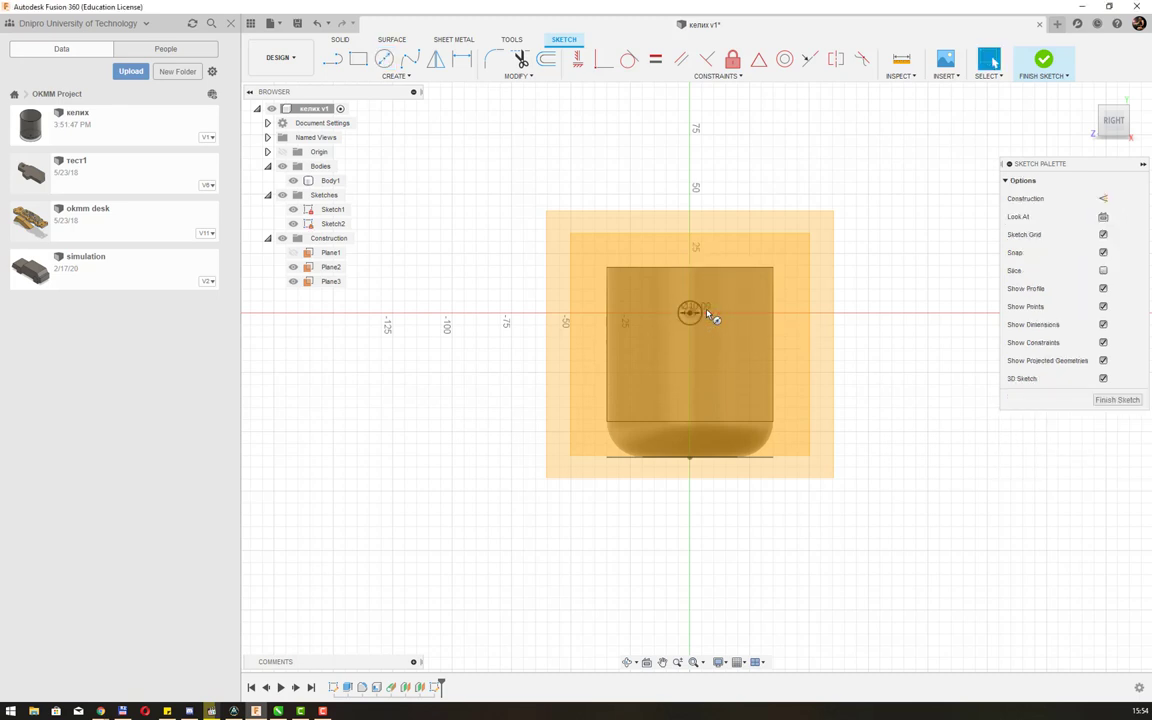
click(1043, 60)
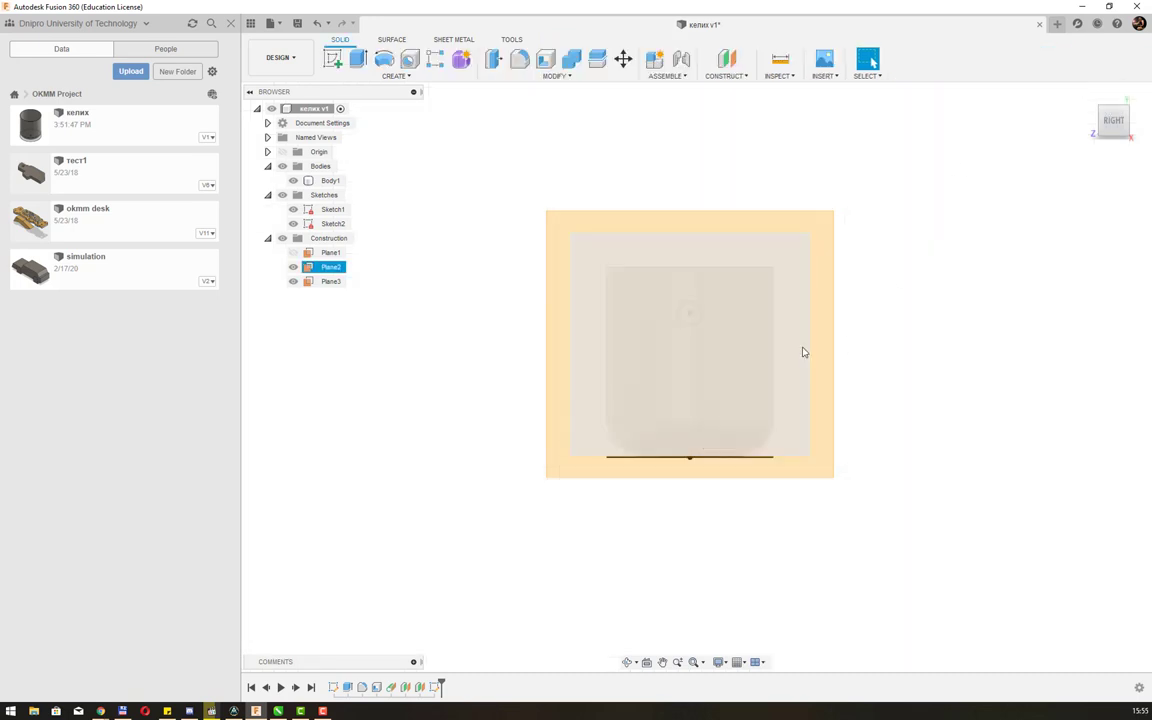
- Return to a 3D view, make Plane1 visible, and select Plane3
mouse_move(802, 352)
shift+middle_down()
mouse_move(898, 329)
mouse_move(907, 349)
shift+middle_up()
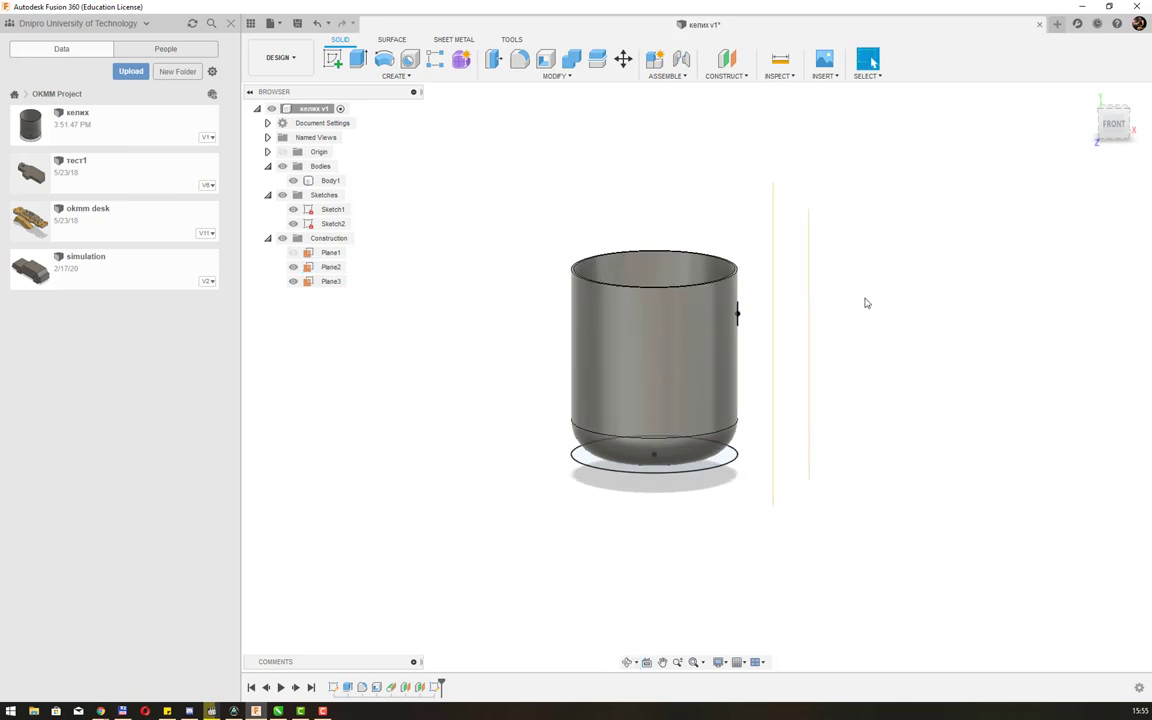
shift+middle_drag(866, 303, 849, 301)
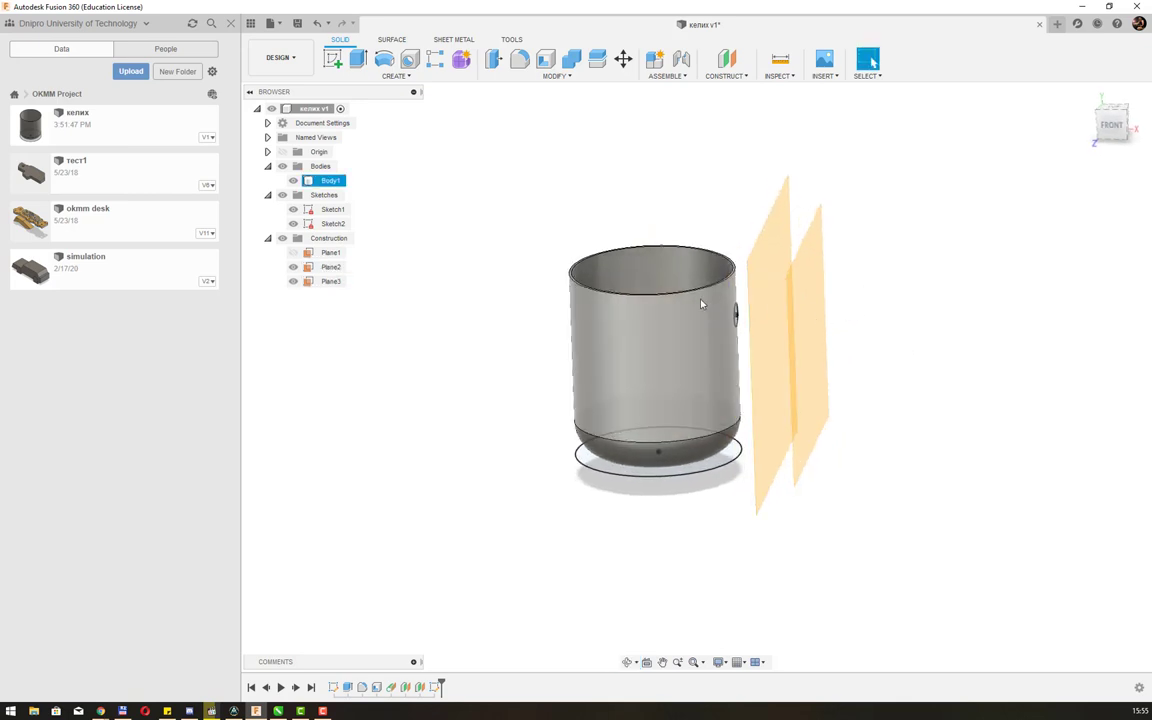
click(292, 256)
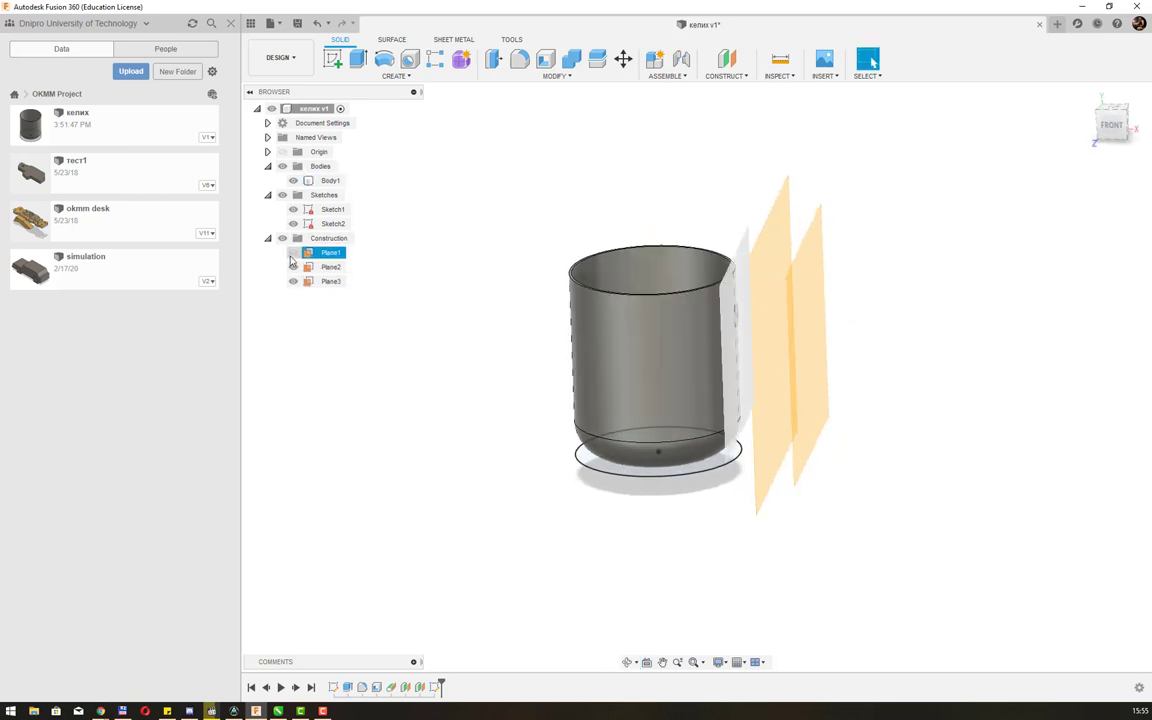
click(292, 253)
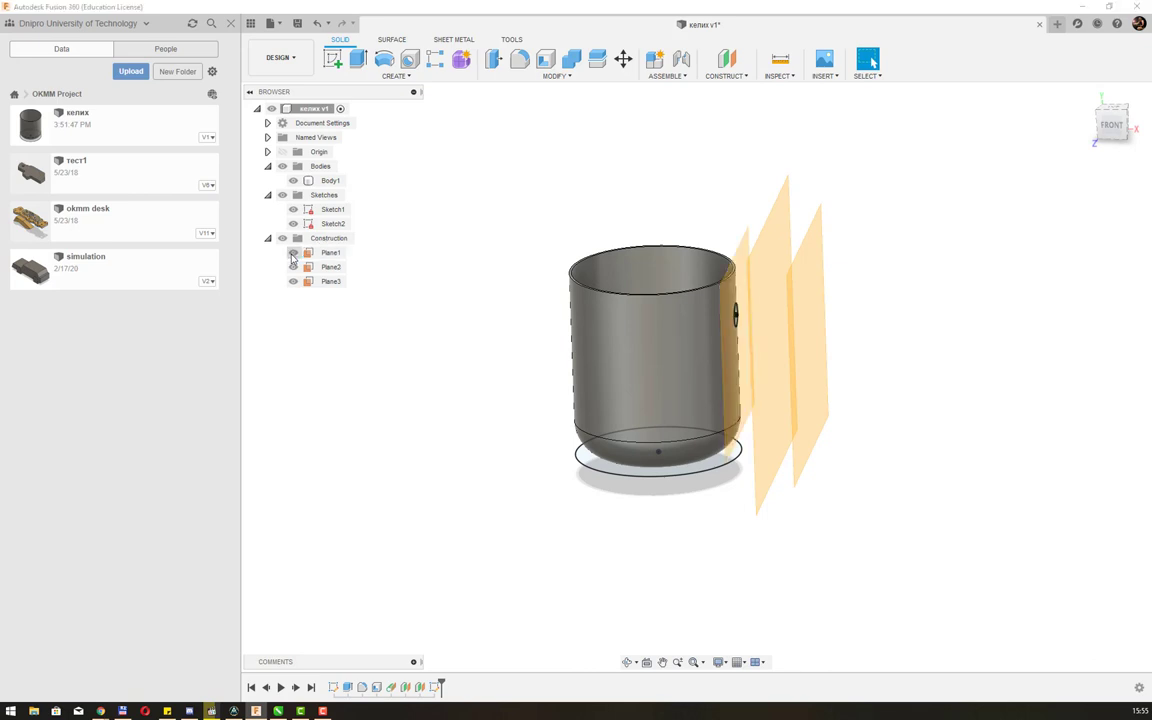
mouse_move(431, 309)
shift+middle_down()
mouse_move(455, 288)
mouse_move(416, 293)
mouse_move(424, 301)
shift+middle_up()
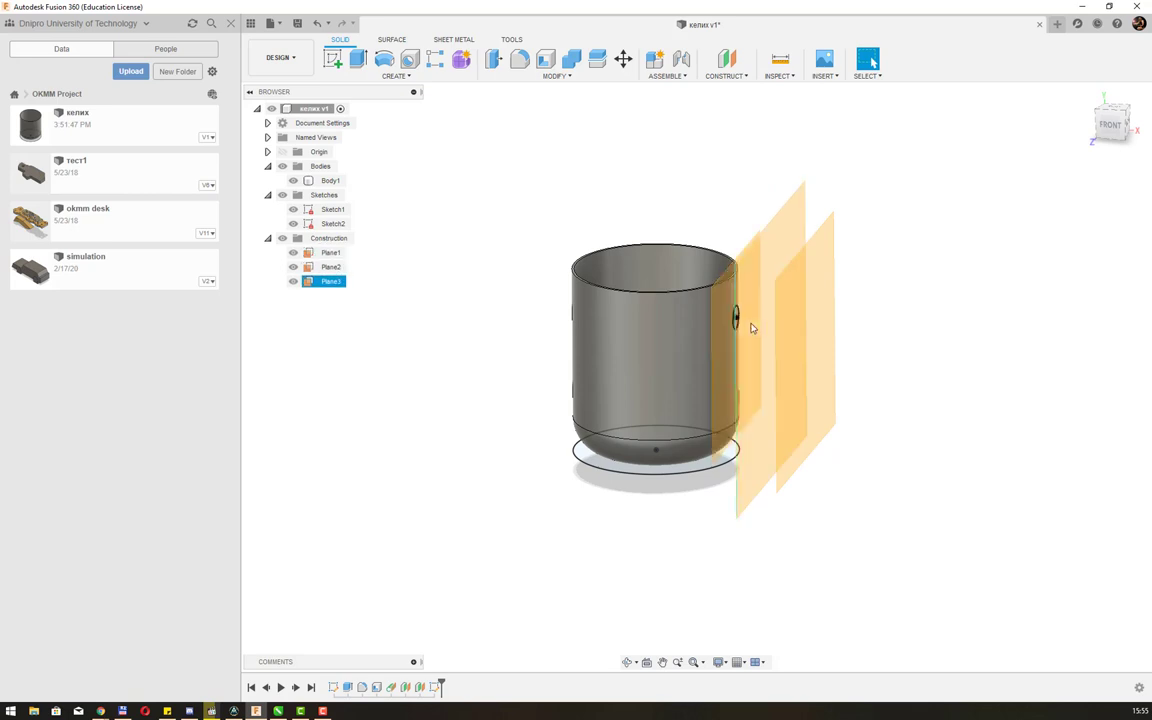
shift+middle_drag(864, 337, 871, 329)
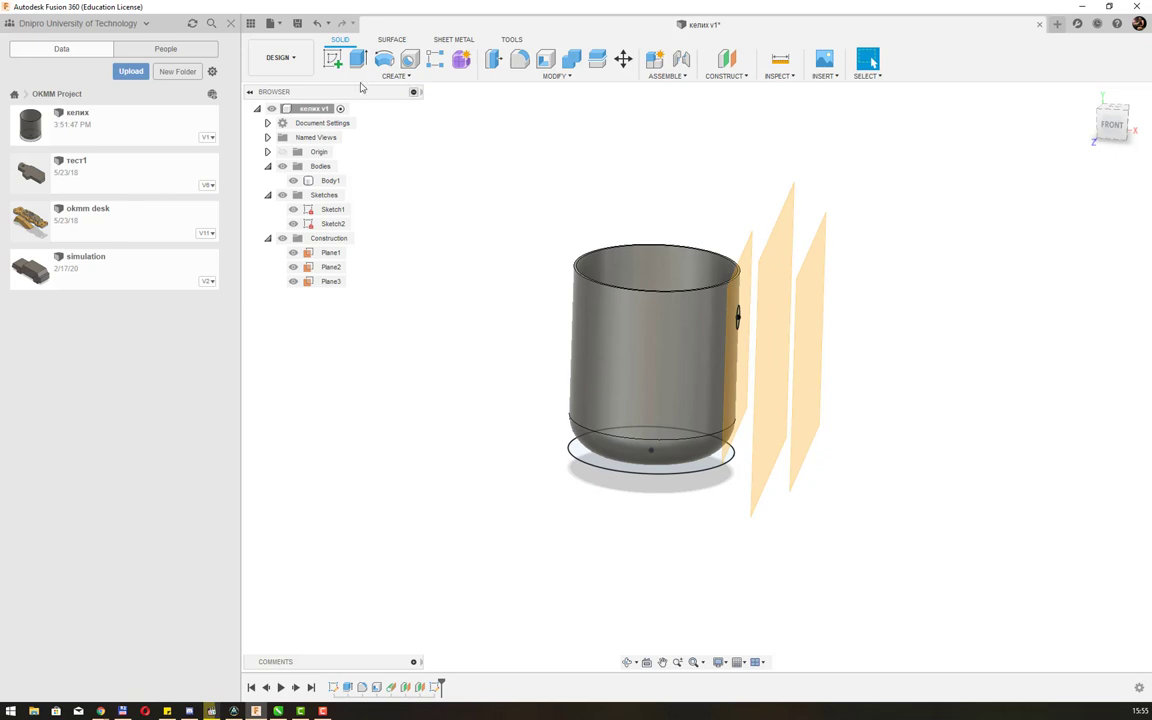
click(770, 300)
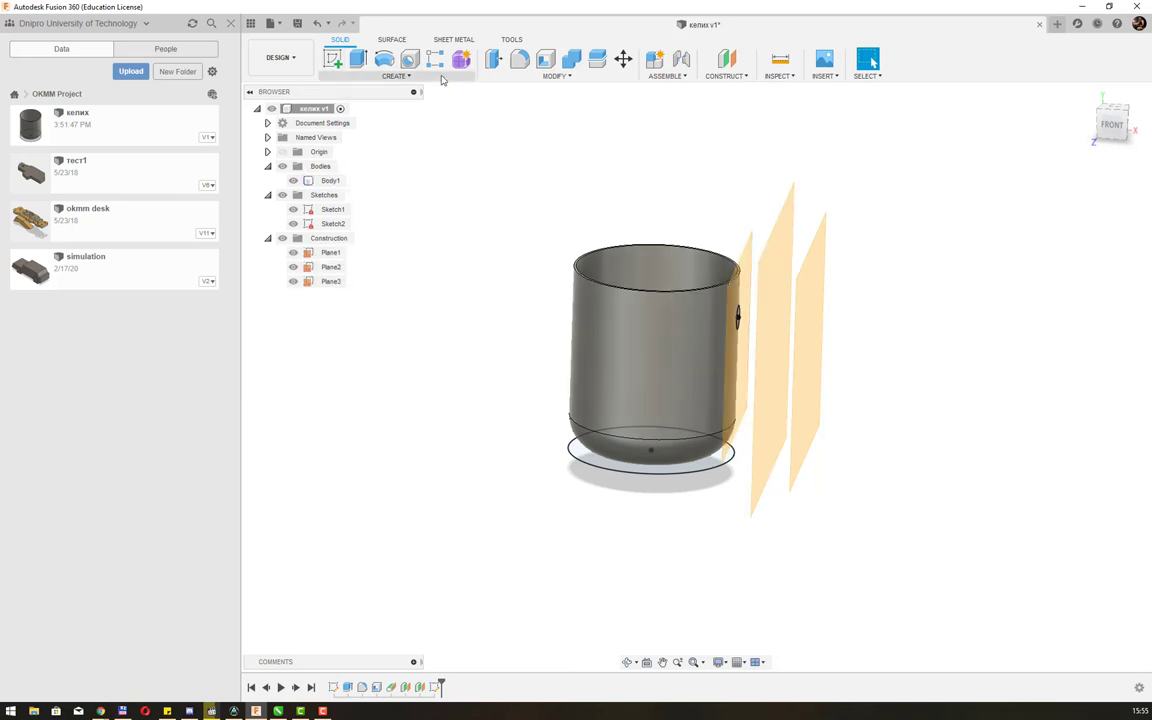
- Start a new sketch on Plane3 and view it head-on
click(332, 58)
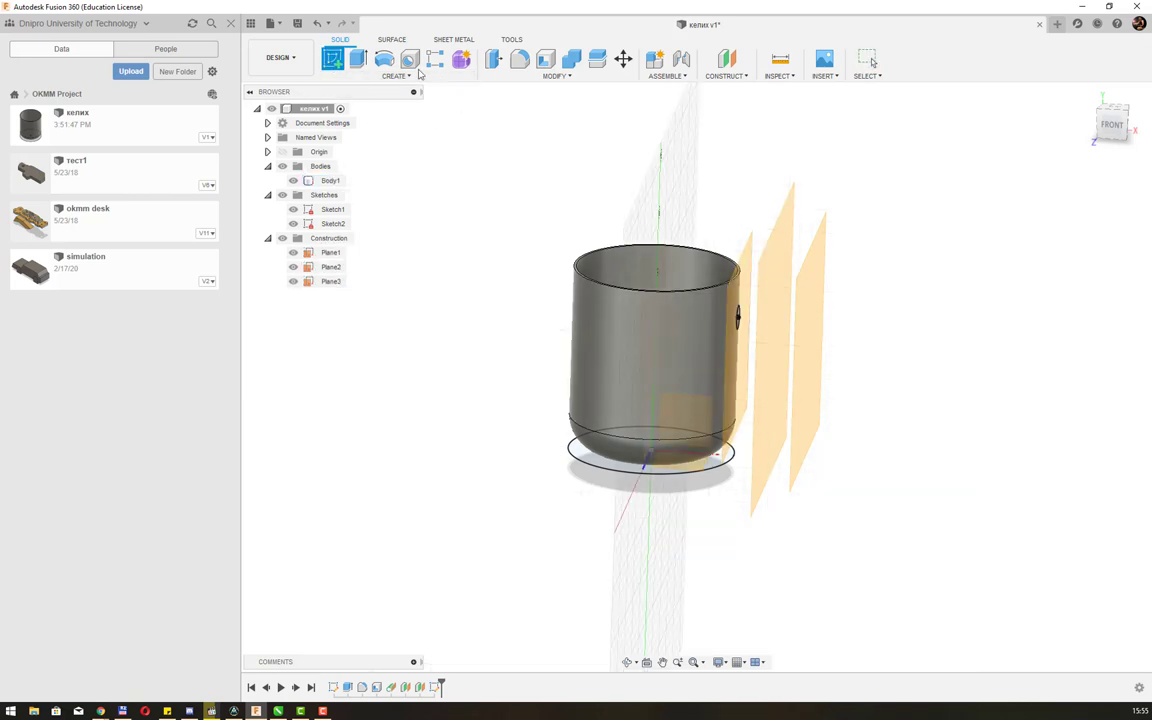
click(775, 264)
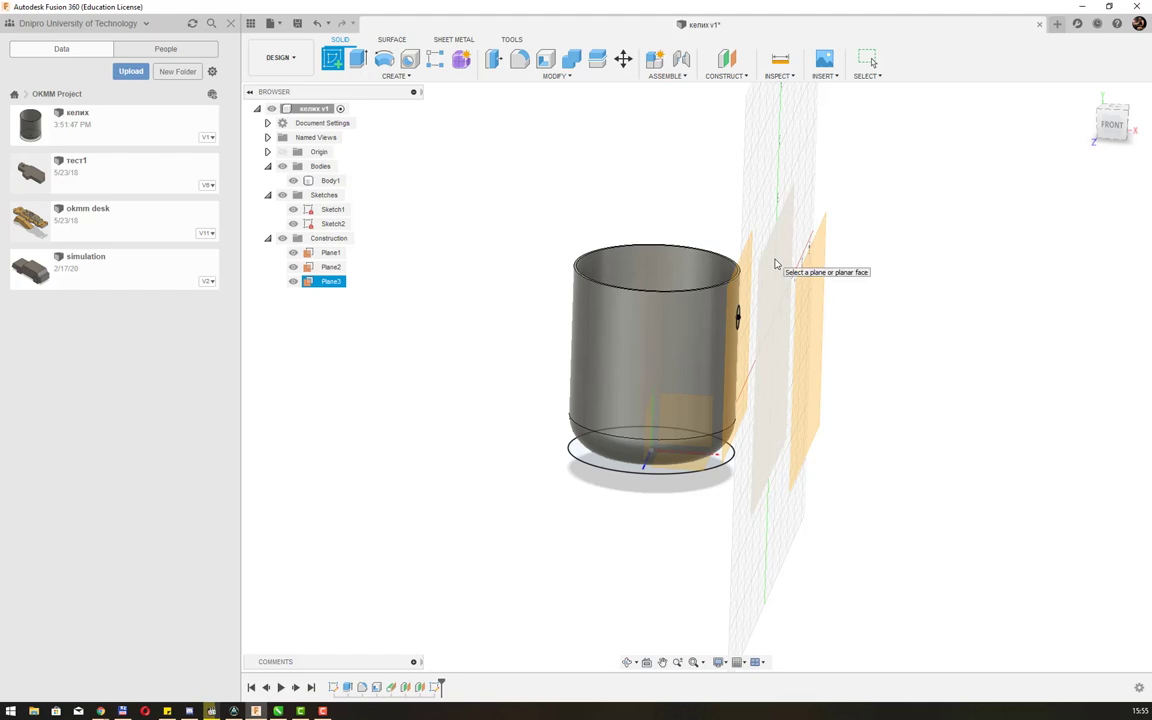
click(775, 264)
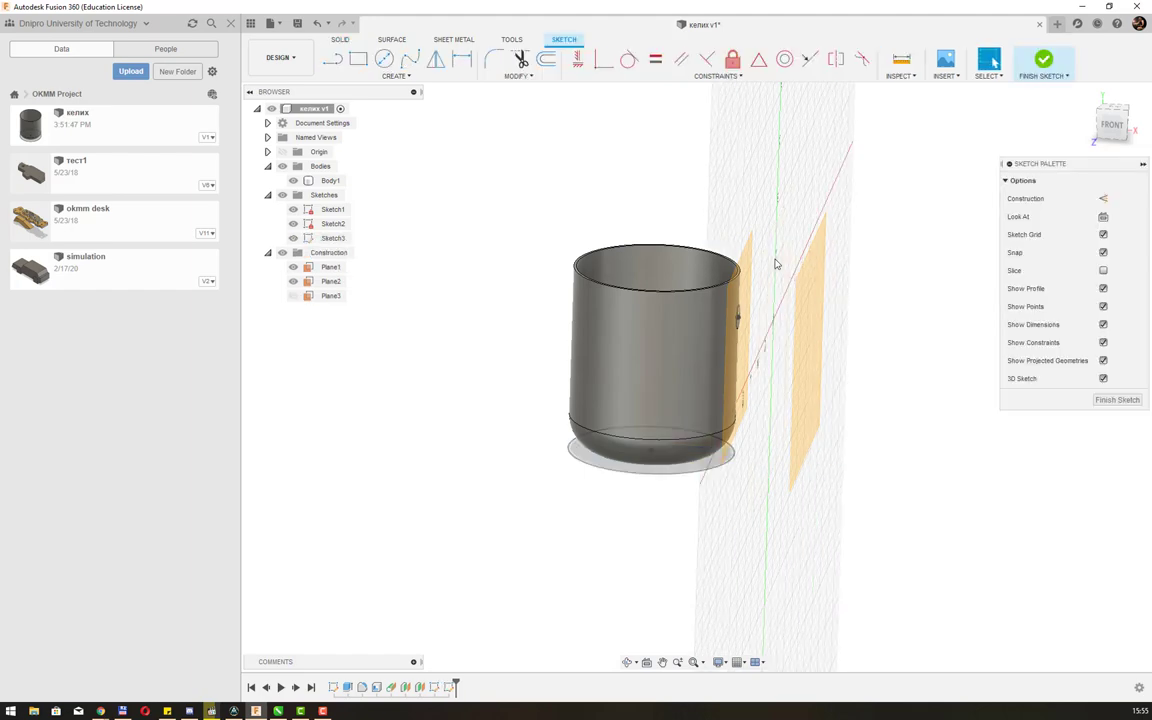
click(1103, 217)
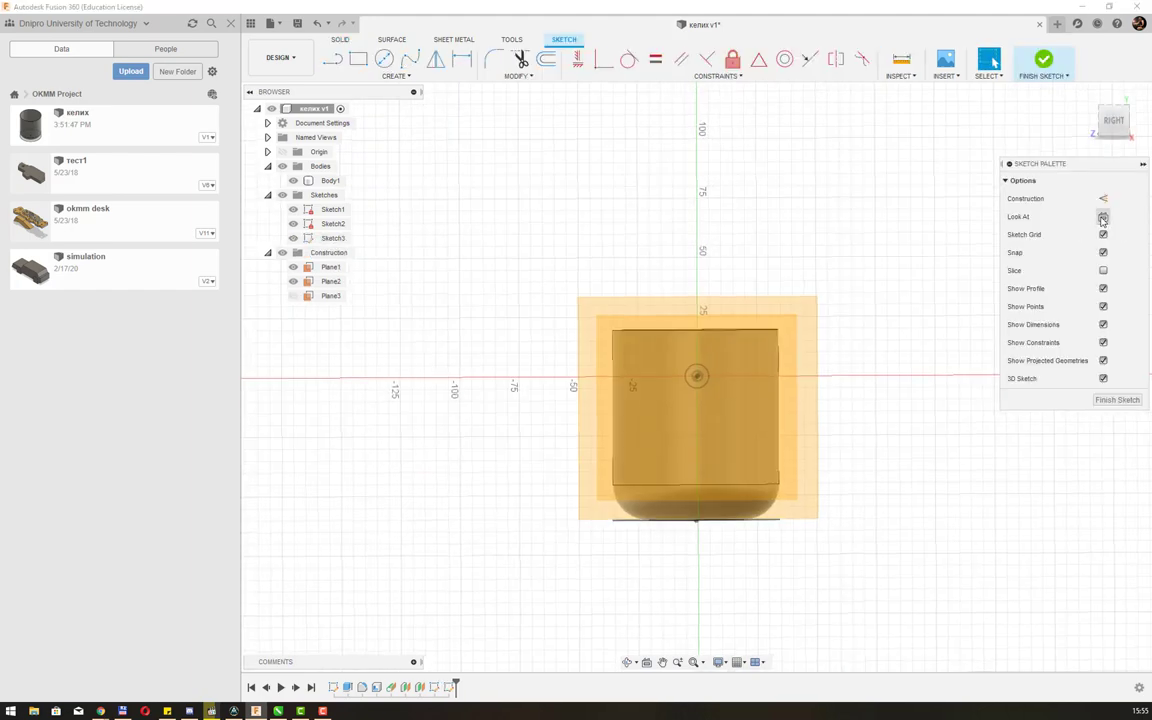
- Draw a 12 mm diameter circle just above the origin and finish the sketch
click(384, 58)
click(697, 377)
scroll(692, 352, down, 1)
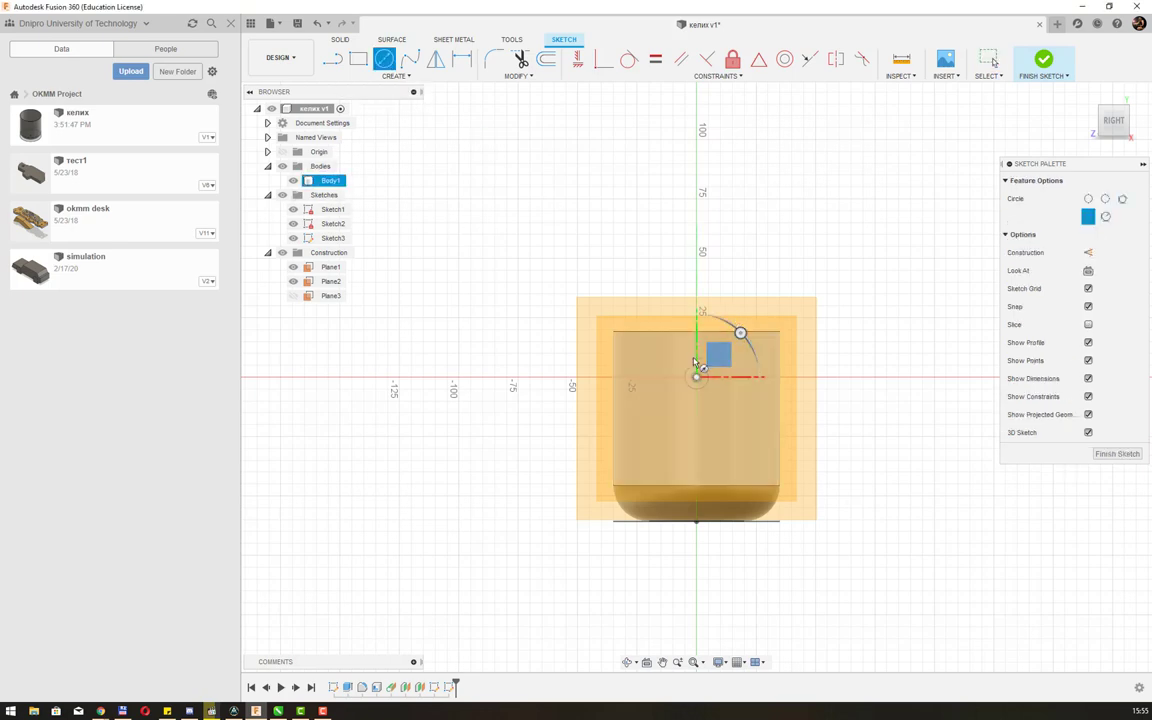
scroll(690, 355, down, 1)
scroll(690, 355, up, 1)
scroll(694, 358, up, 2)
scroll(704, 372, up, 3)
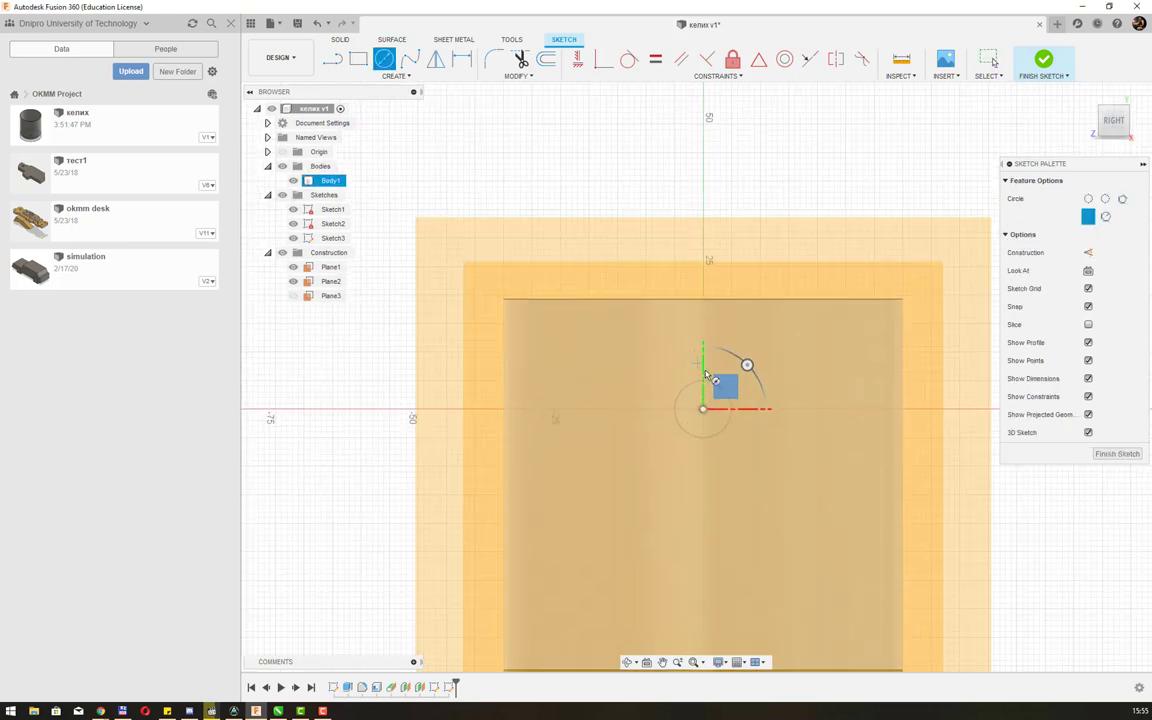
click(704, 363)
text(12)
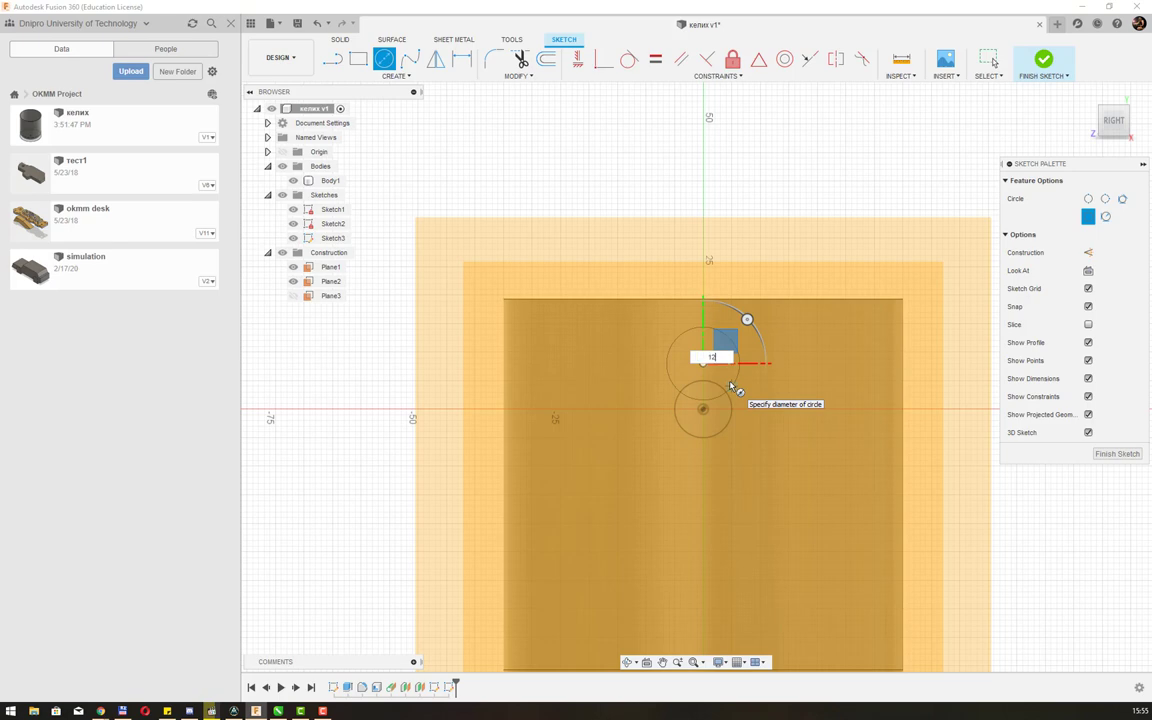
click(731, 386)
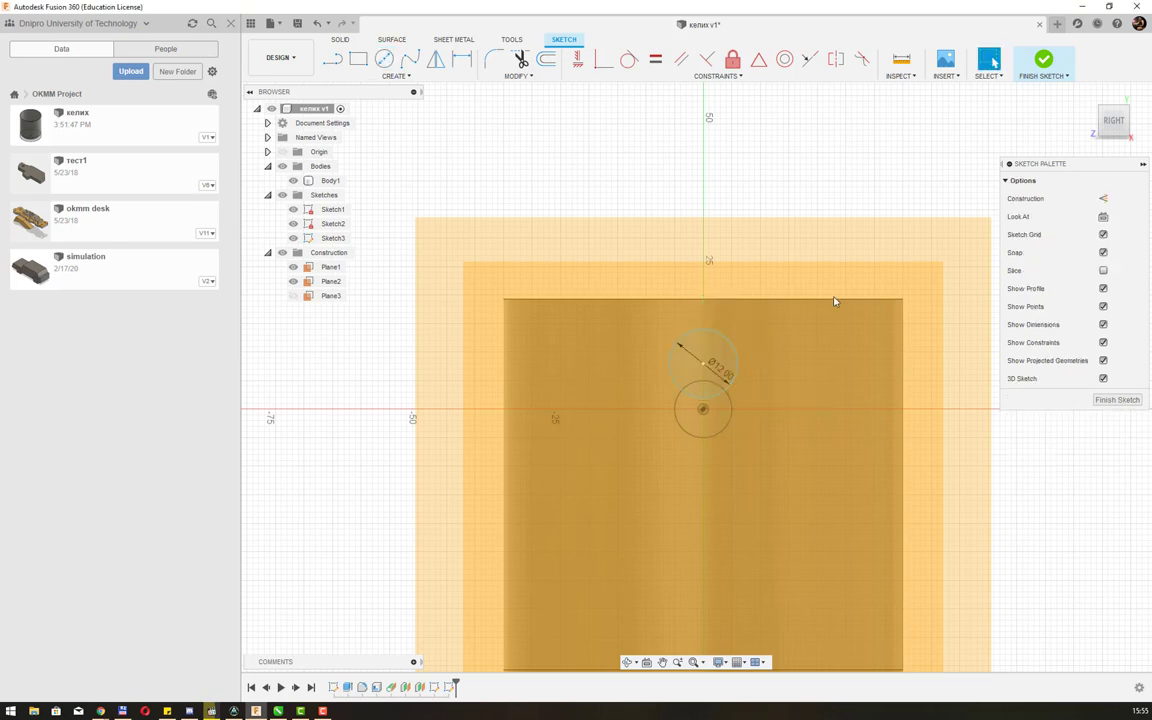
click(1042, 62)
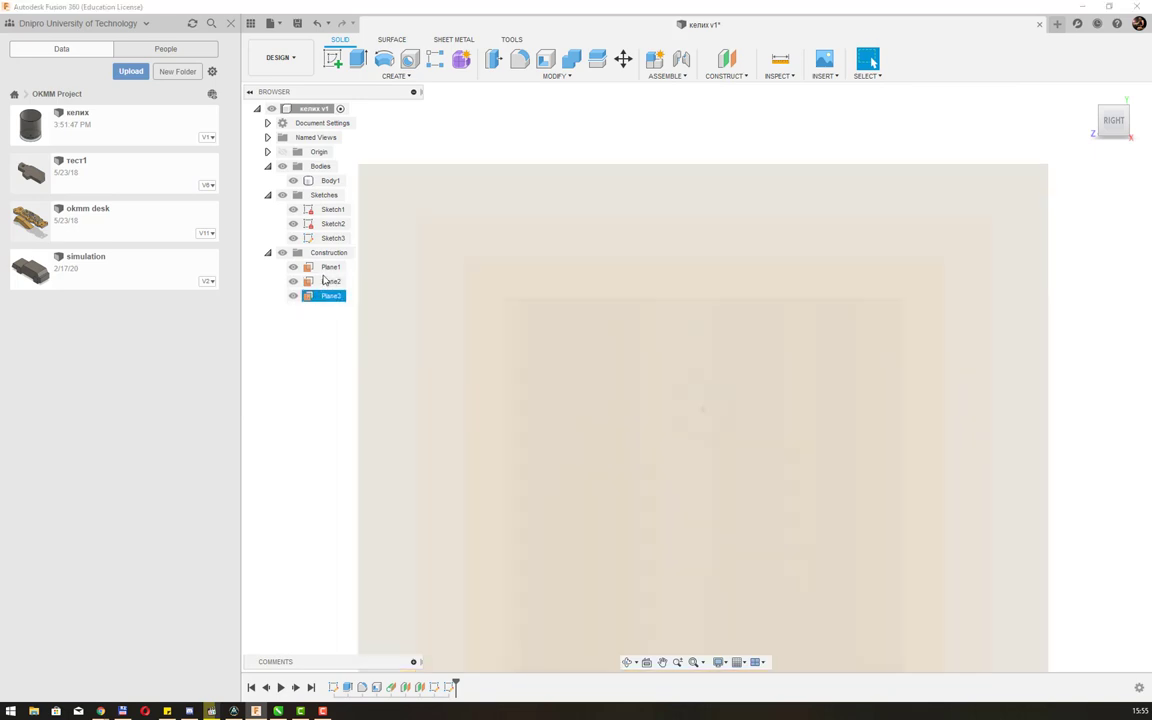
- Start a new sketch on the construction plane and view it head-on
click(322, 281)
mouse_move(732, 329)
shift+middle_down()
mouse_move(717, 350)
mouse_move(694, 350)
mouse_move(707, 337)
mouse_move(668, 349)
mouse_move(699, 339)
mouse_move(650, 347)
mouse_move(665, 348)
mouse_move(591, 334)
mouse_move(740, 337)
mouse_move(712, 337)
shift+middle_up()
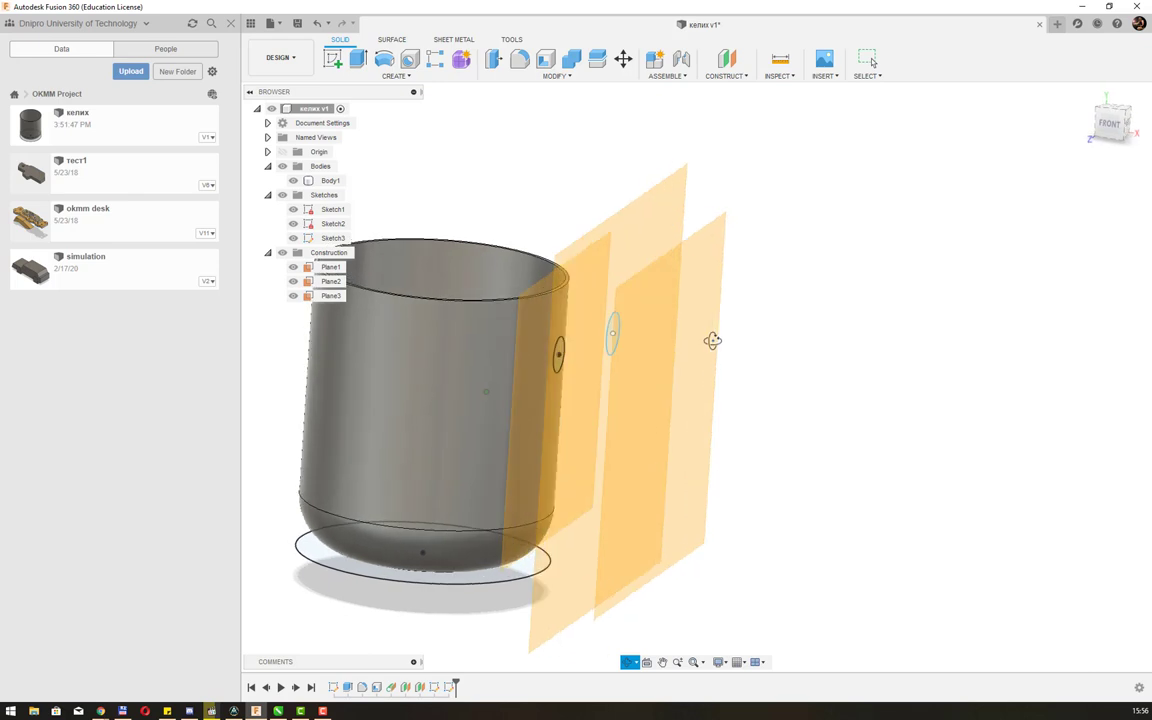
click(338, 60)
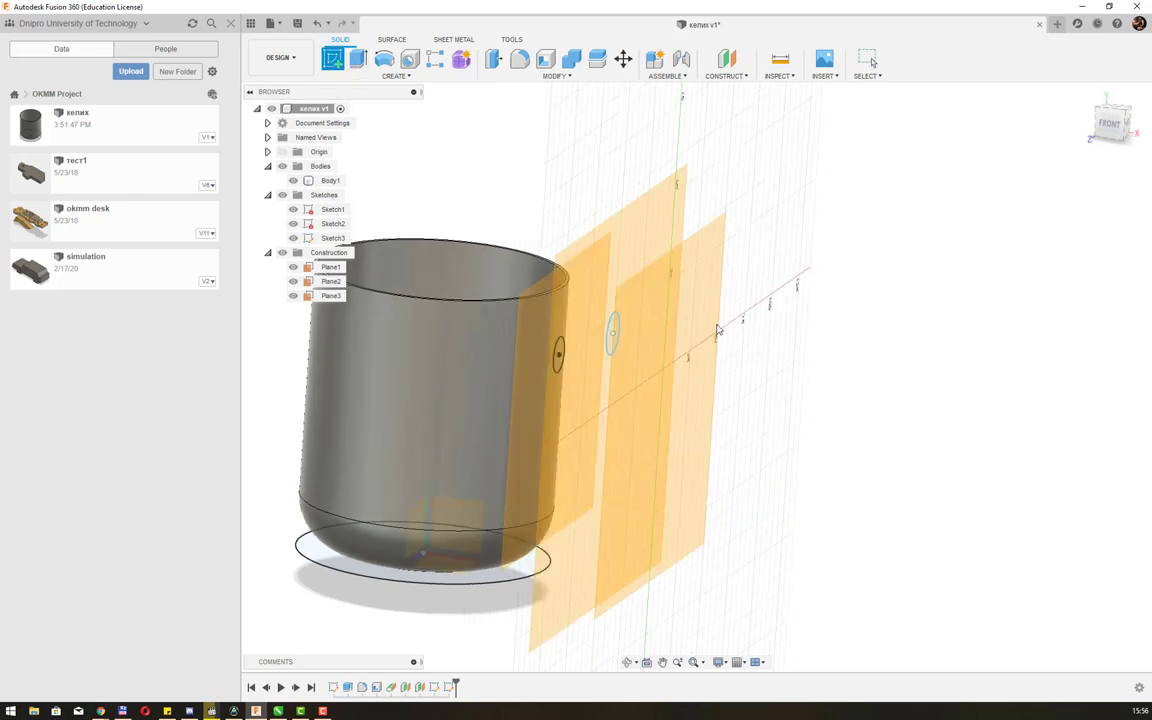
click(674, 334)
click(1101, 217)
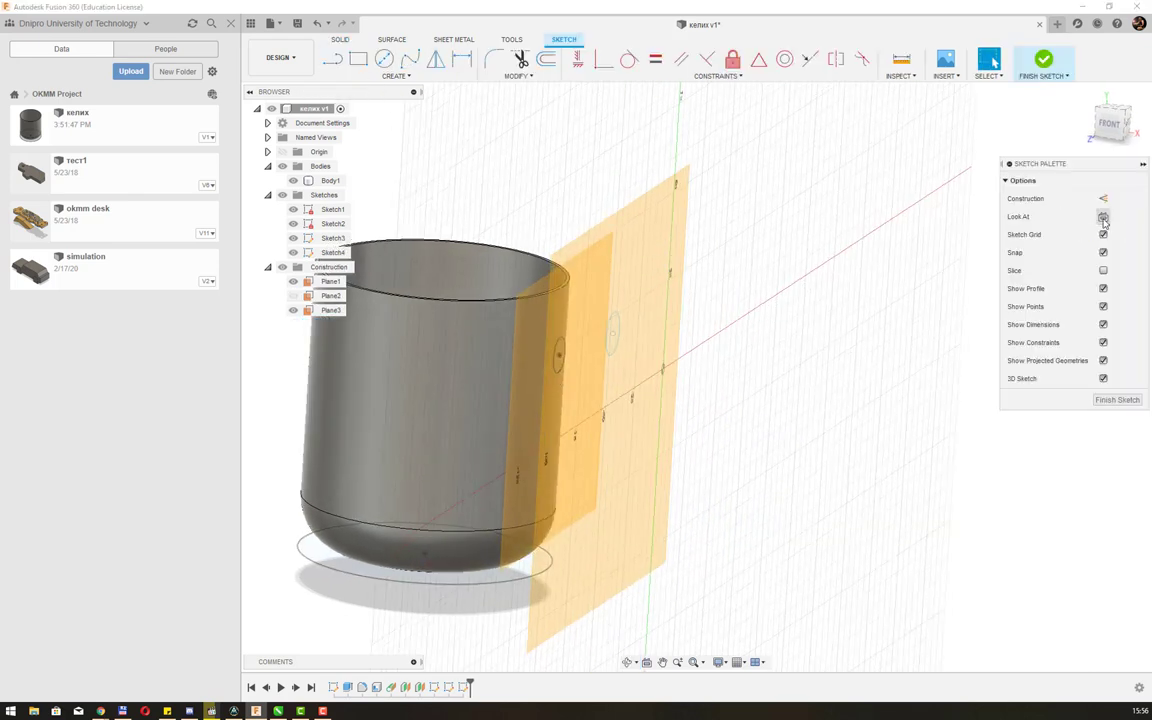
- Draw an 8 mm diameter circle just below the origin and finish the sketch
click(385, 62)
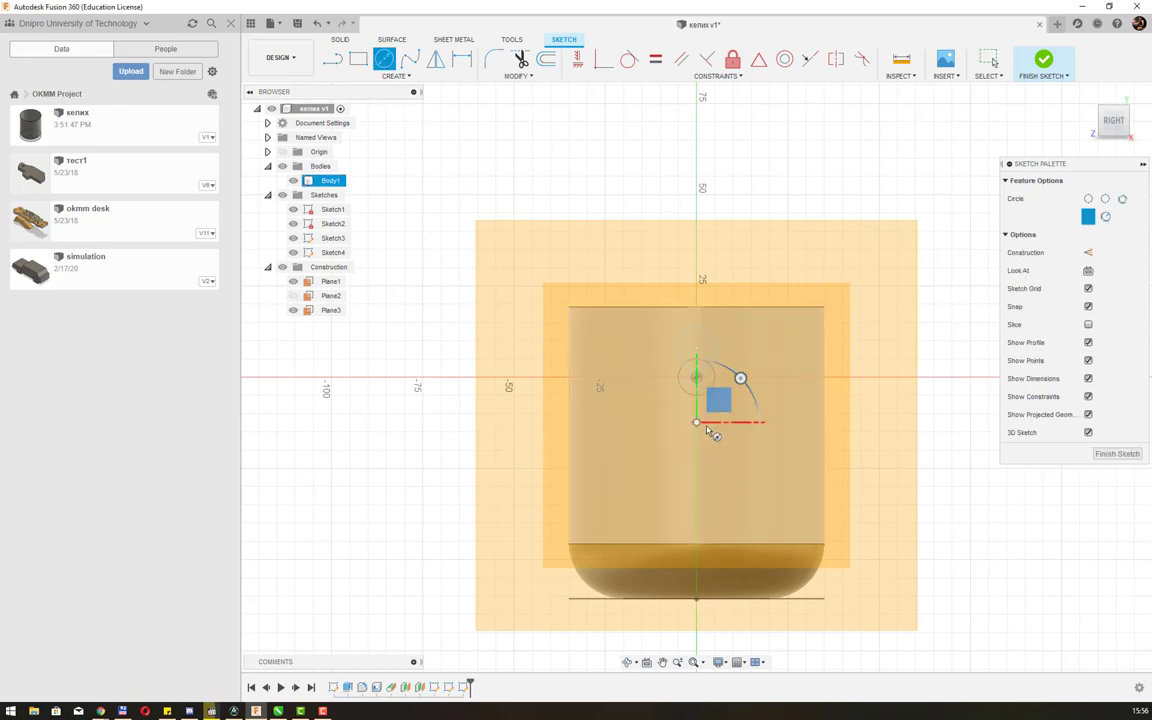
click(697, 422)
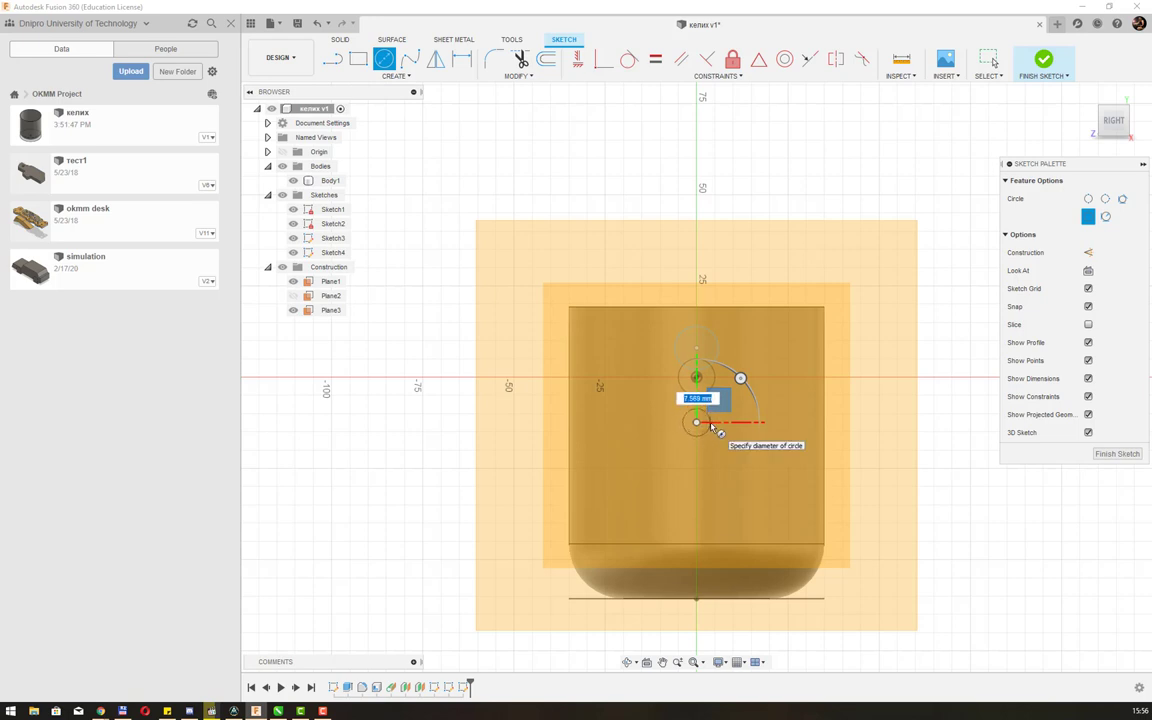
text(8)
key(Return)
key(Escape)
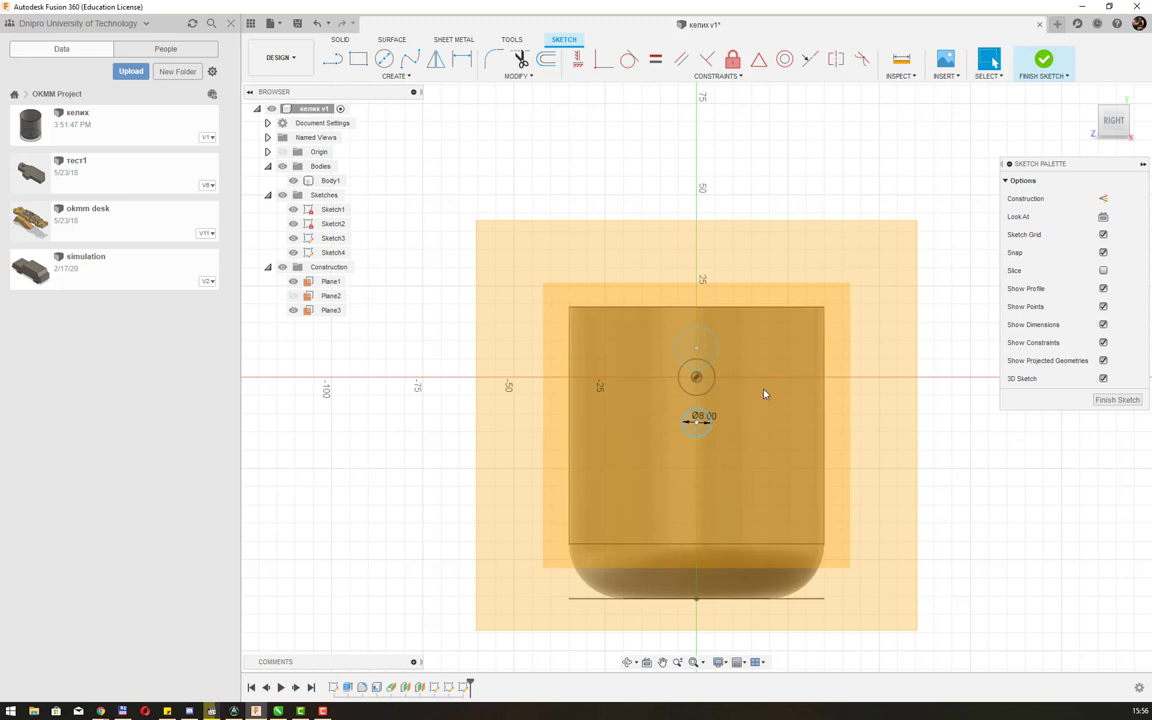
click(1043, 60)
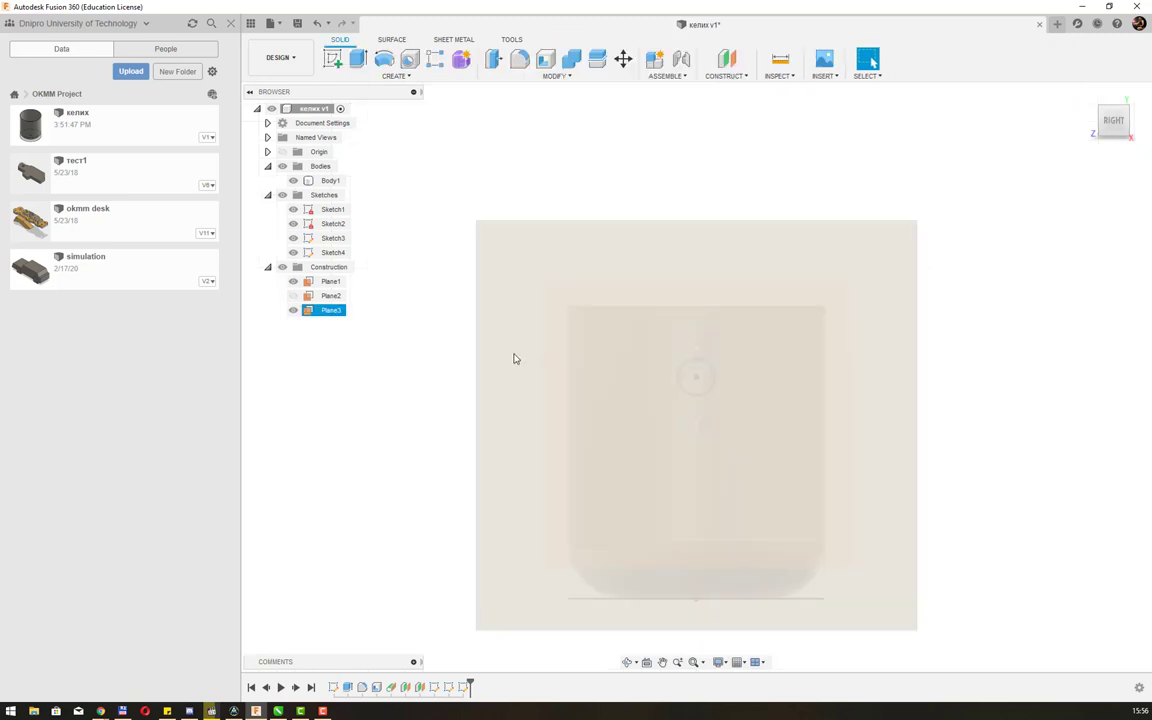
click(310, 296)
shift+middle_drag(458, 334, 725, 400)
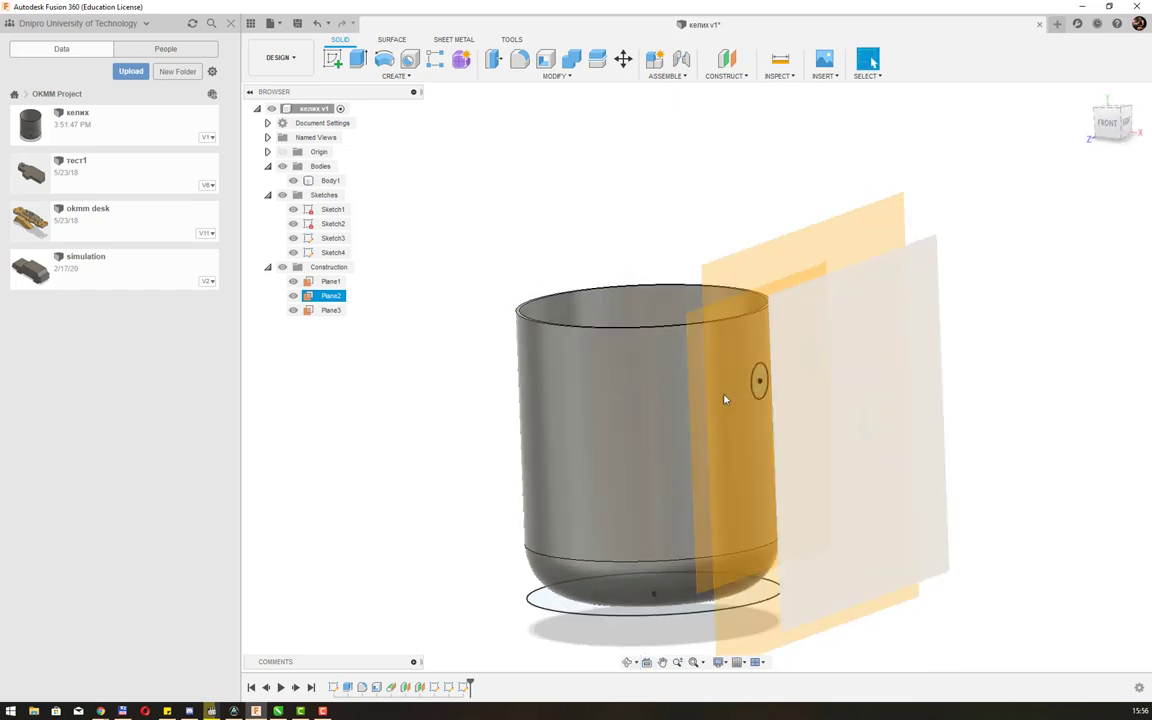
mouse_move(887, 445)
shift+middle_down()
mouse_move(978, 398)
mouse_move(972, 391)
shift+middle_up()
click(774, 378)
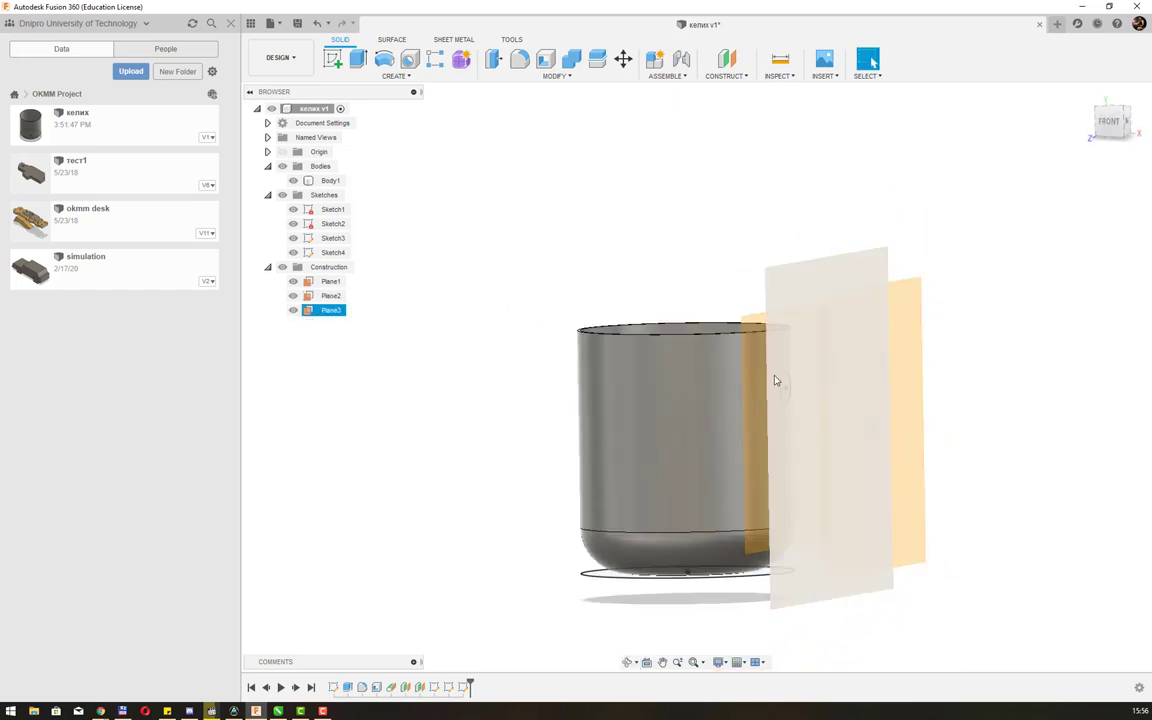
shift+middle_drag(879, 408, 954, 416)
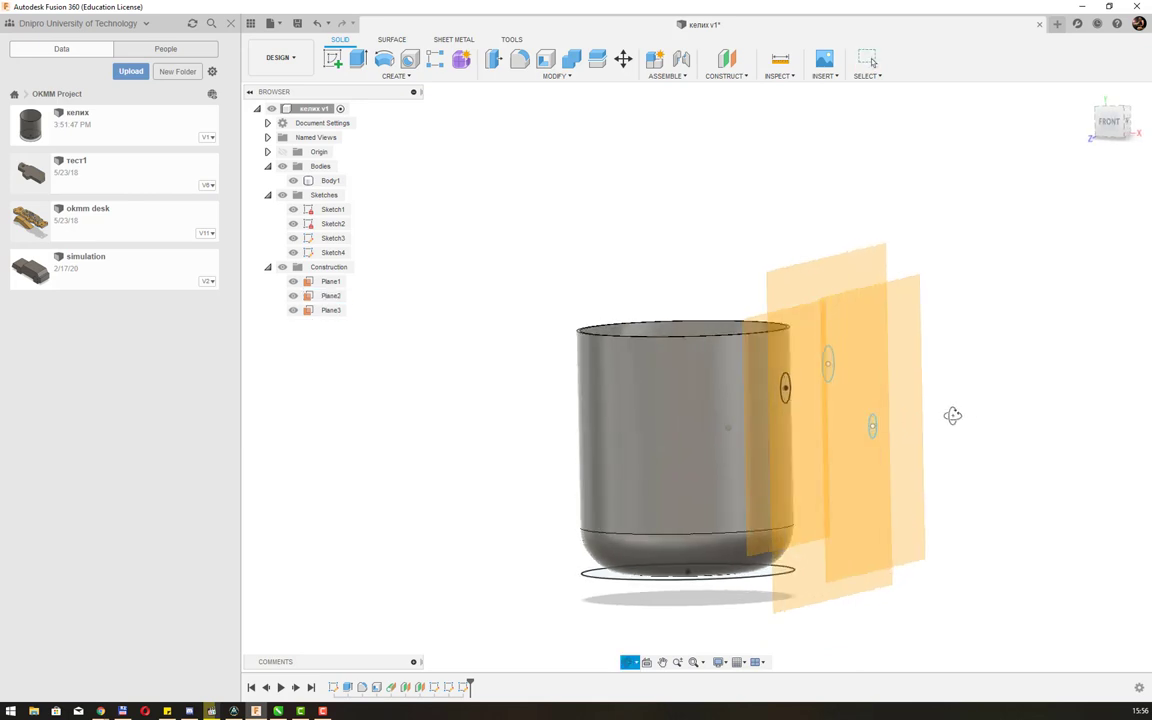
mouse_move(957, 415)
shift+middle_down()
mouse_move(943, 418)
mouse_move(953, 430)
shift+middle_up()
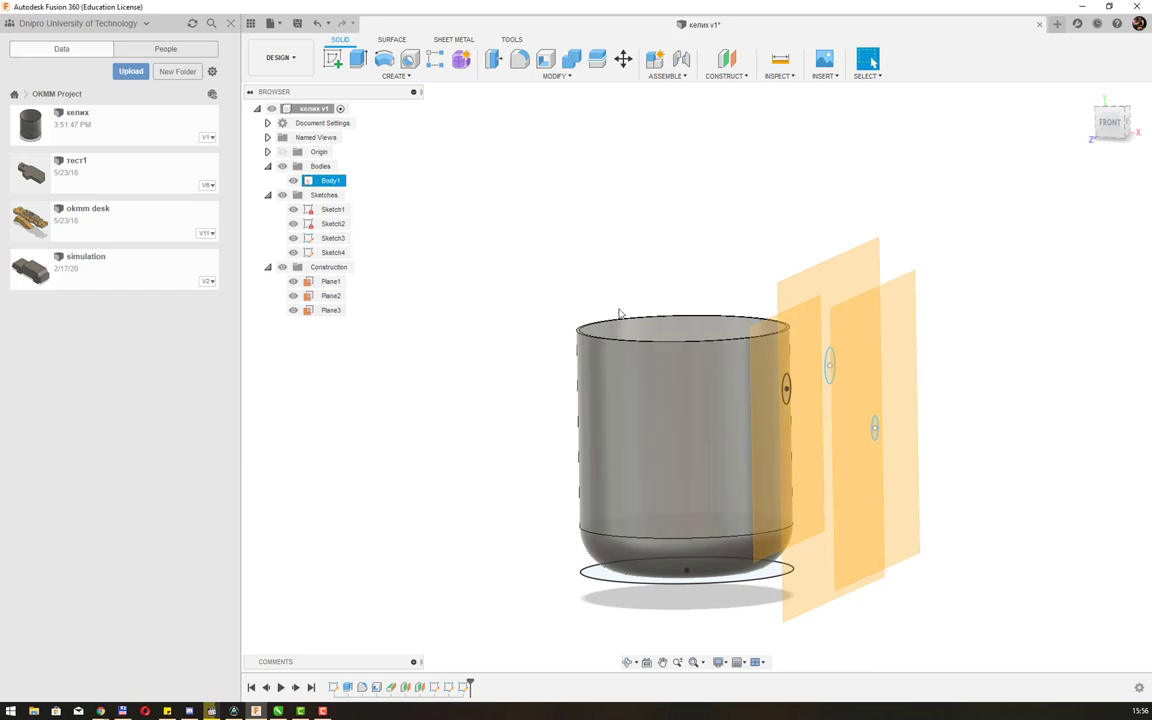
- Start a new sketch on Plane2 and view it straight on
click(332, 58)
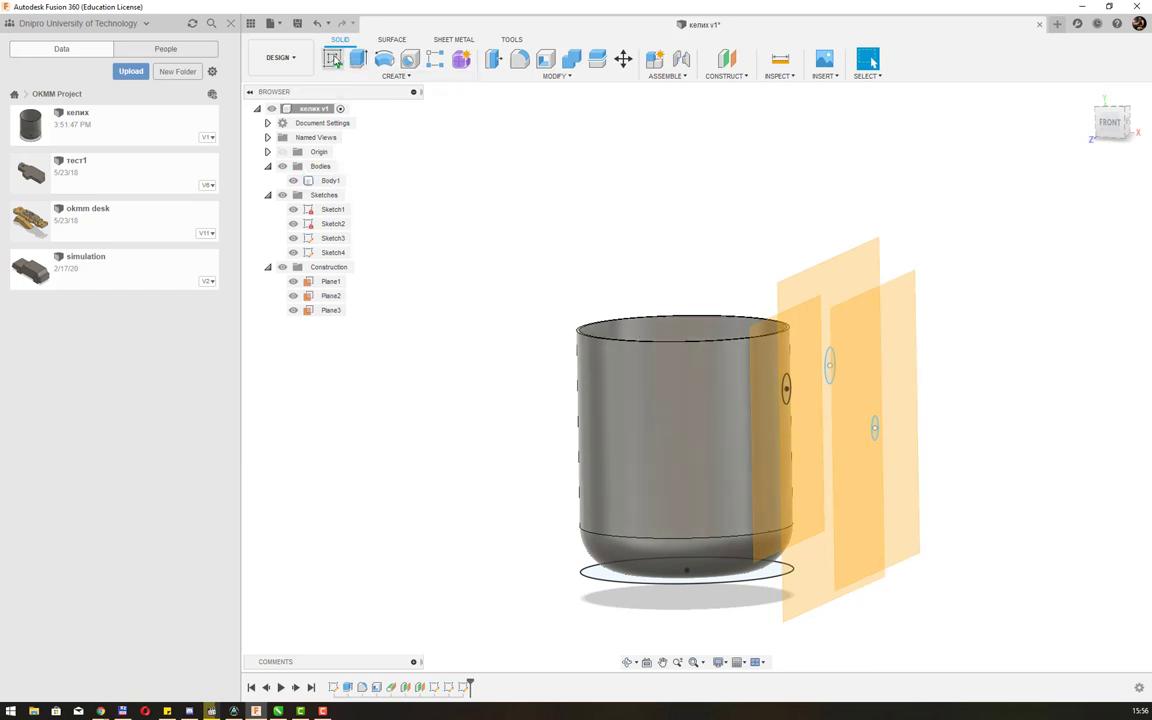
click(903, 447)
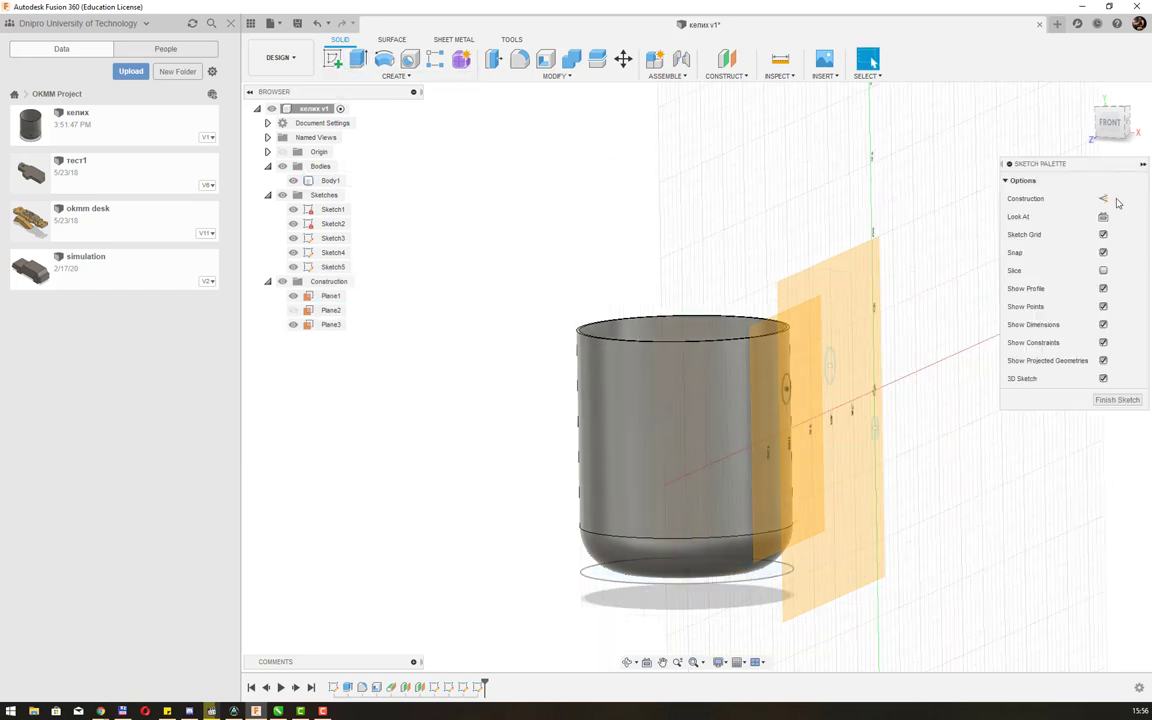
click(1104, 218)
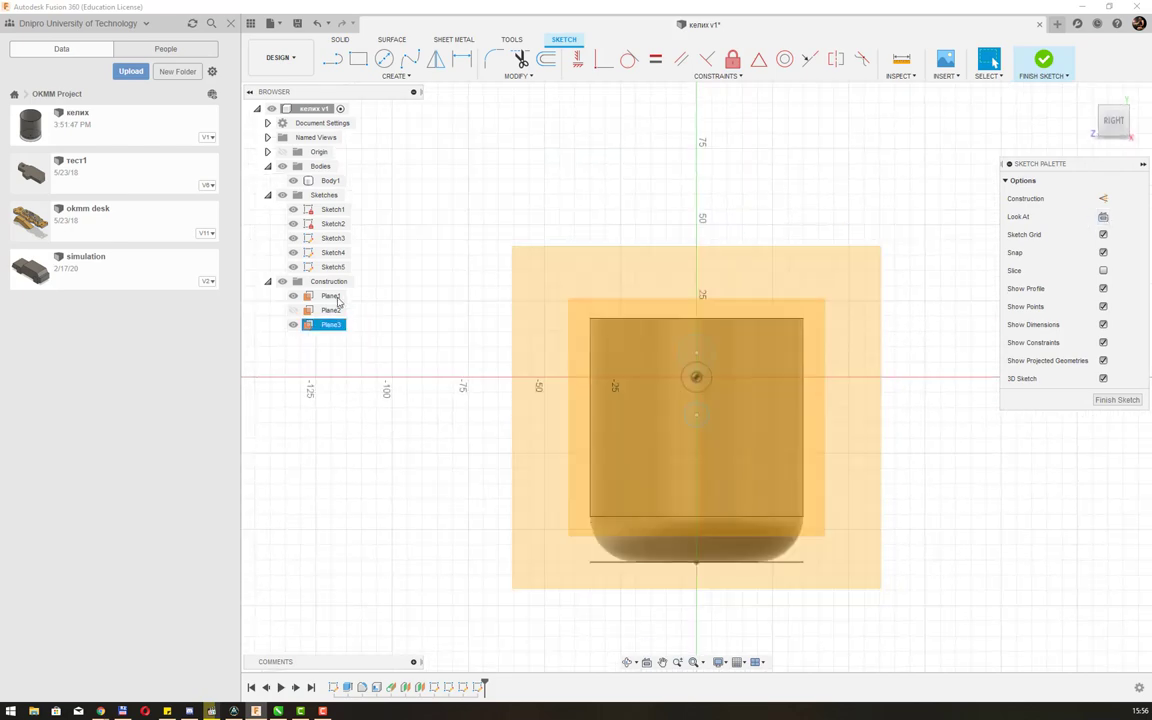
- Draw an 8 mm diameter circle below the existing handle circles and finish the sketch
click(384, 58)
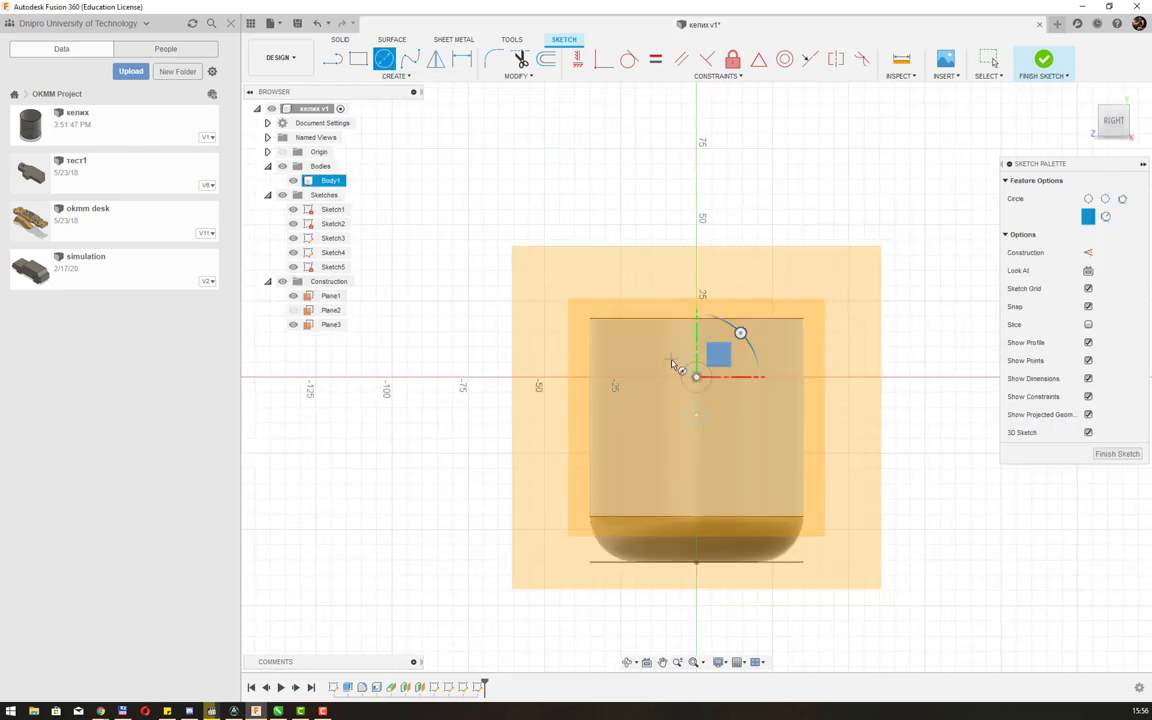
scroll(710, 474, down, 1)
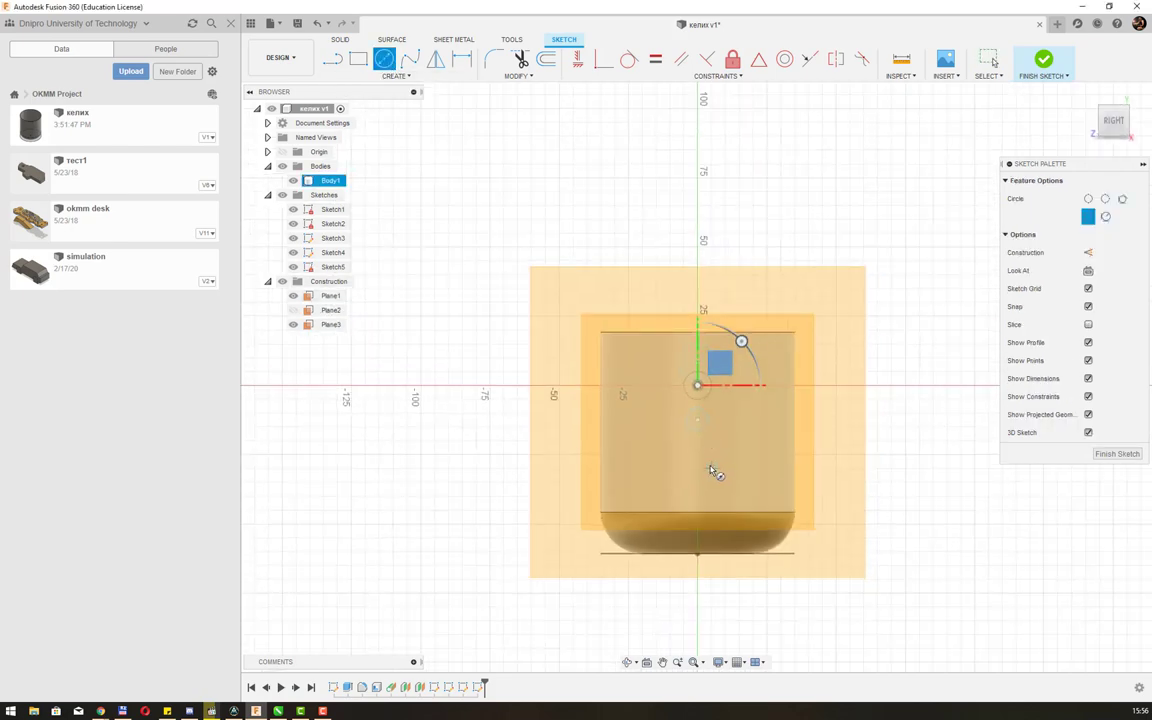
scroll(710, 470, up, 2)
scroll(710, 467, up, 2)
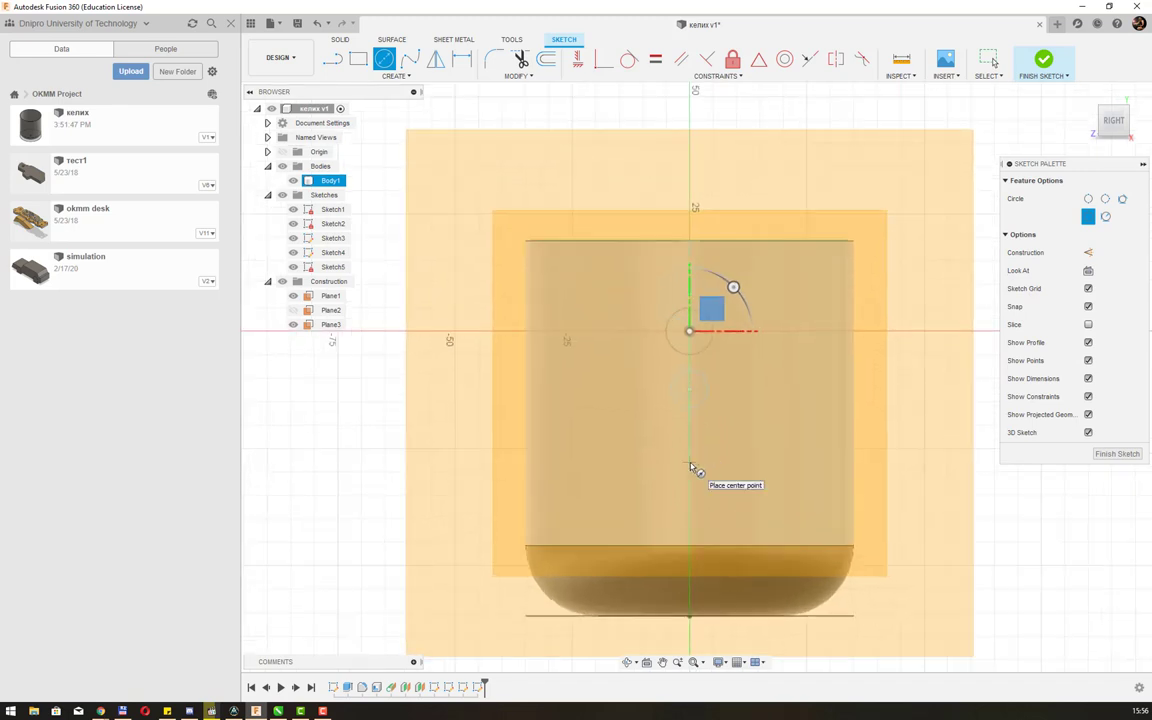
click(689, 462)
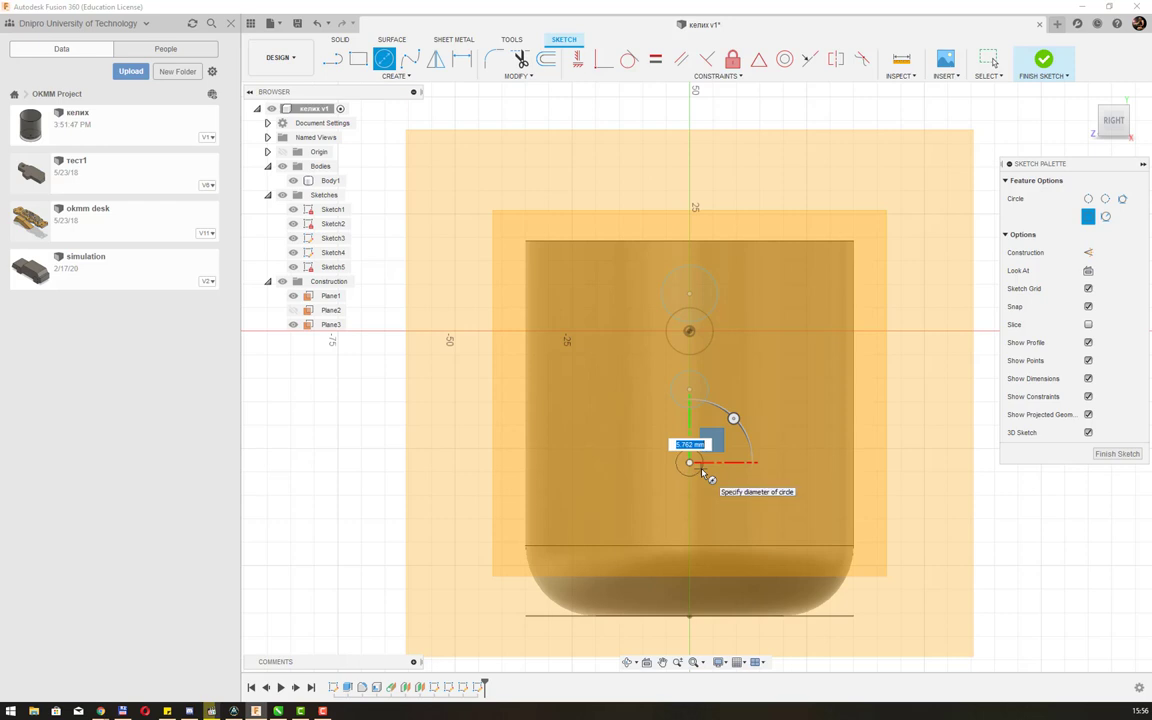
key(Return)
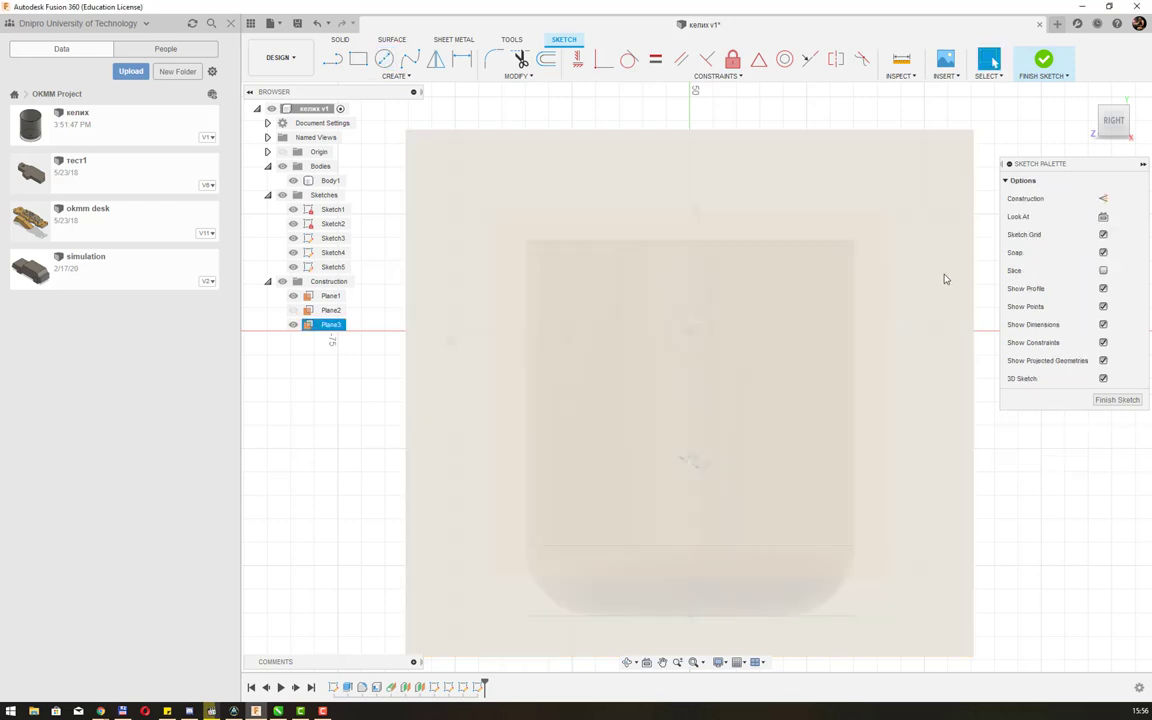
click(1043, 60)
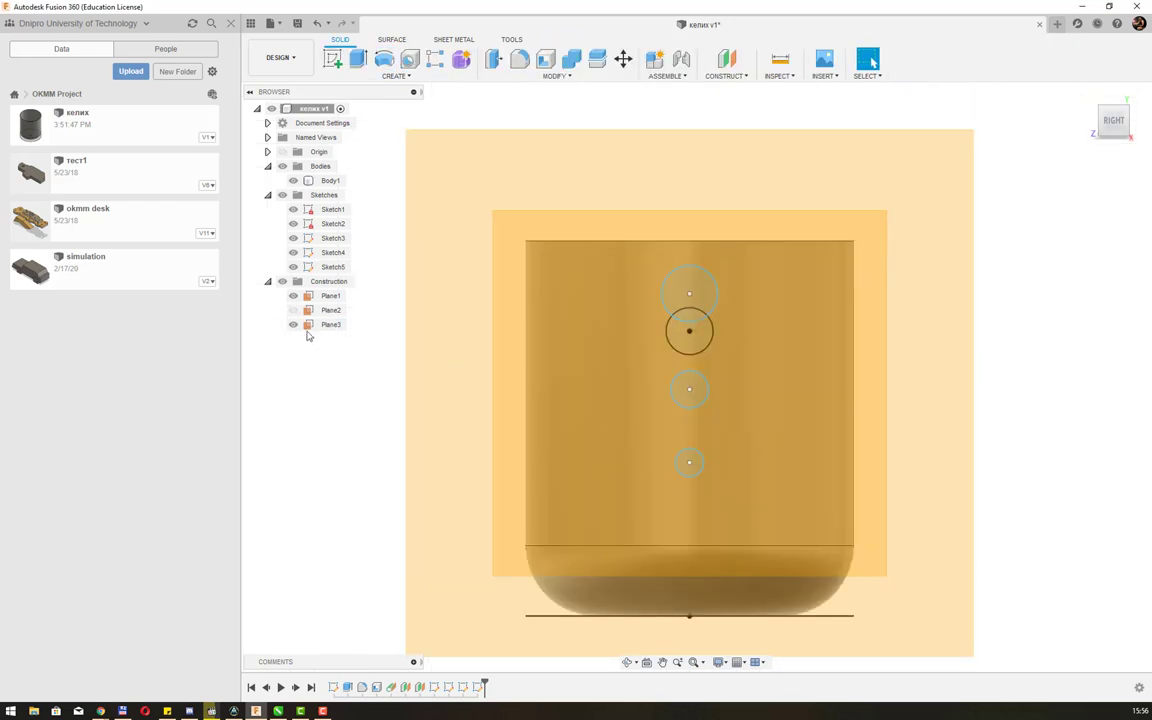
- Sketch a 5 mm circle lowest on the handle plane nearest the cup, finishing Sketch6
shift+middle_drag(696, 317, 746, 316)
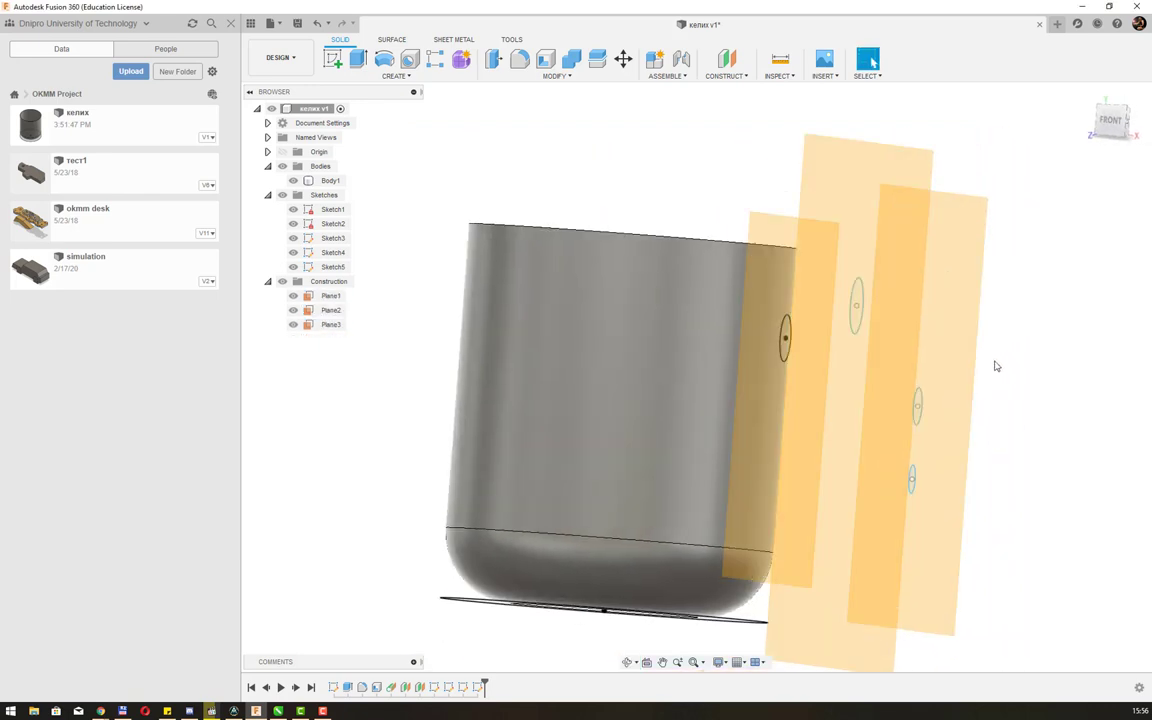
click(851, 325)
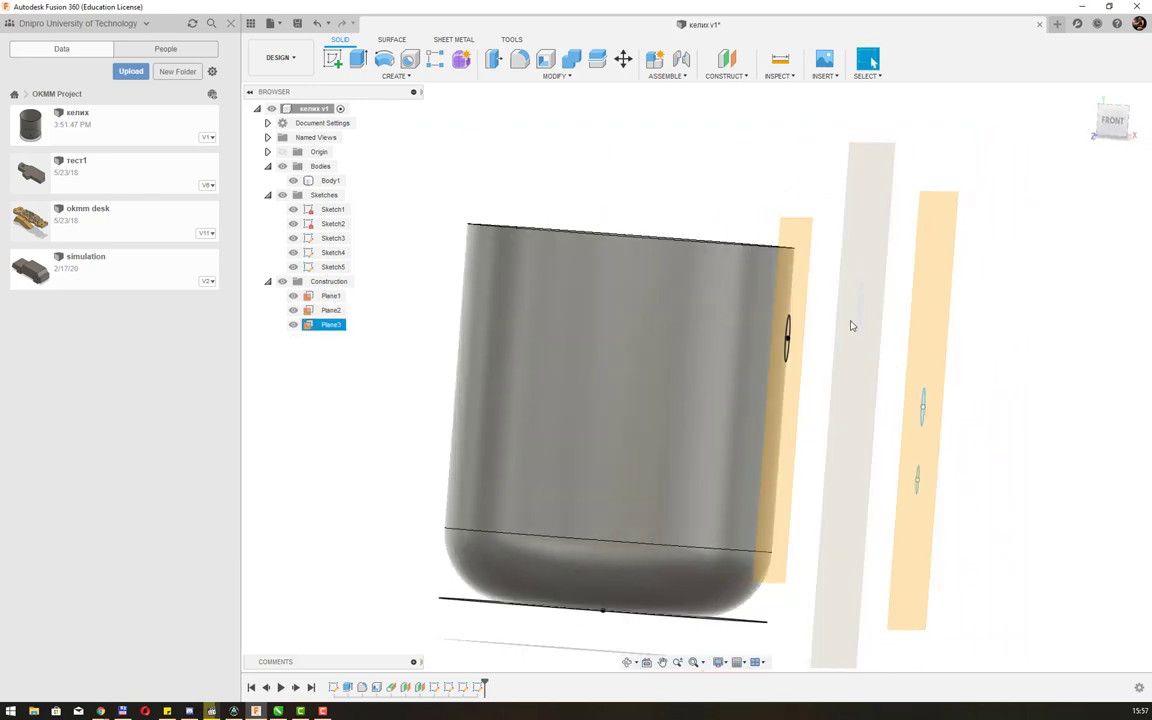
click(333, 58)
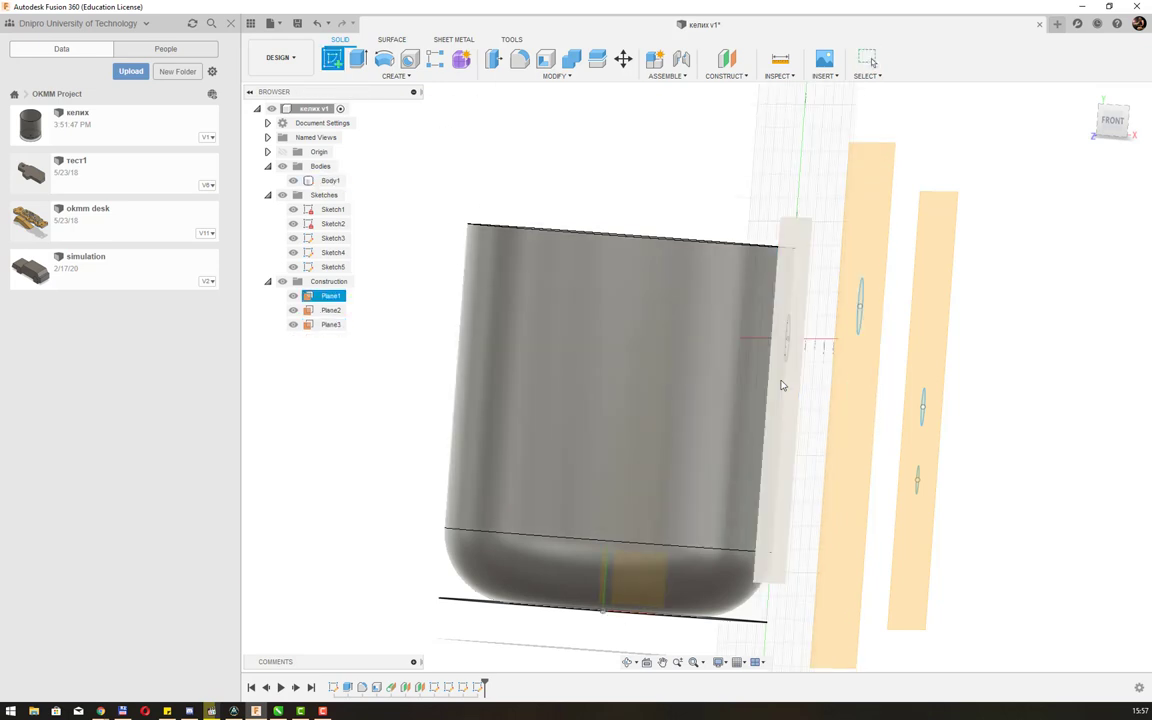
click(849, 420)
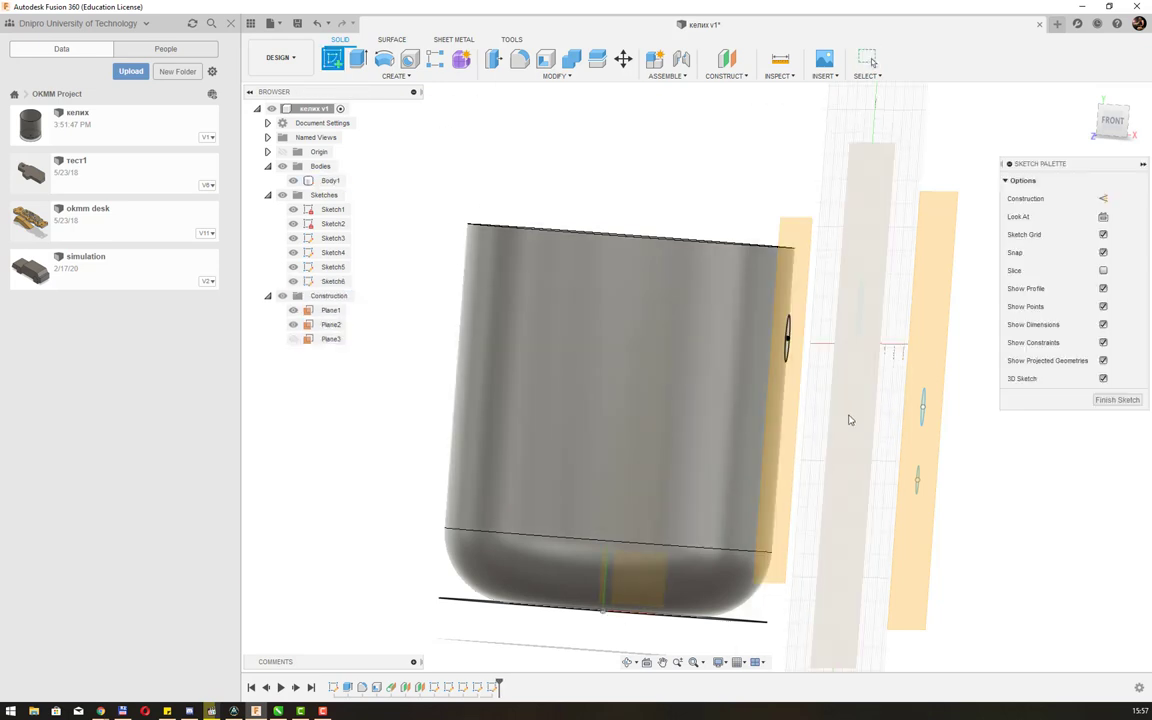
click(1104, 217)
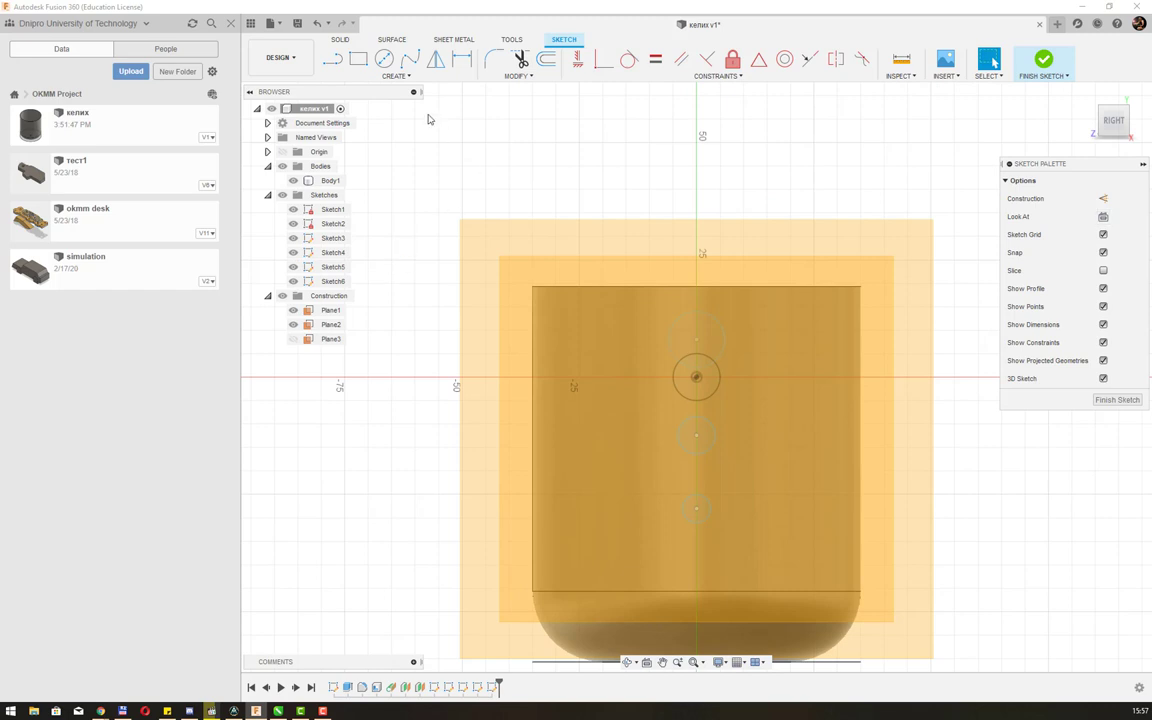
key(c)
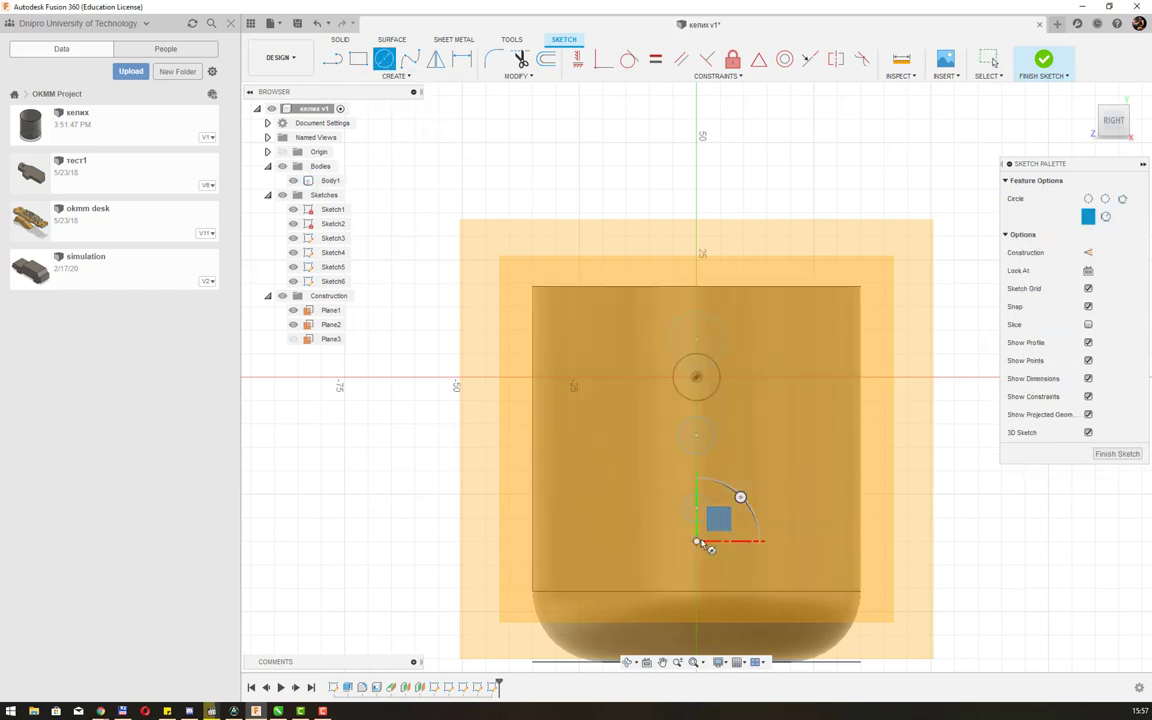
click(697, 541)
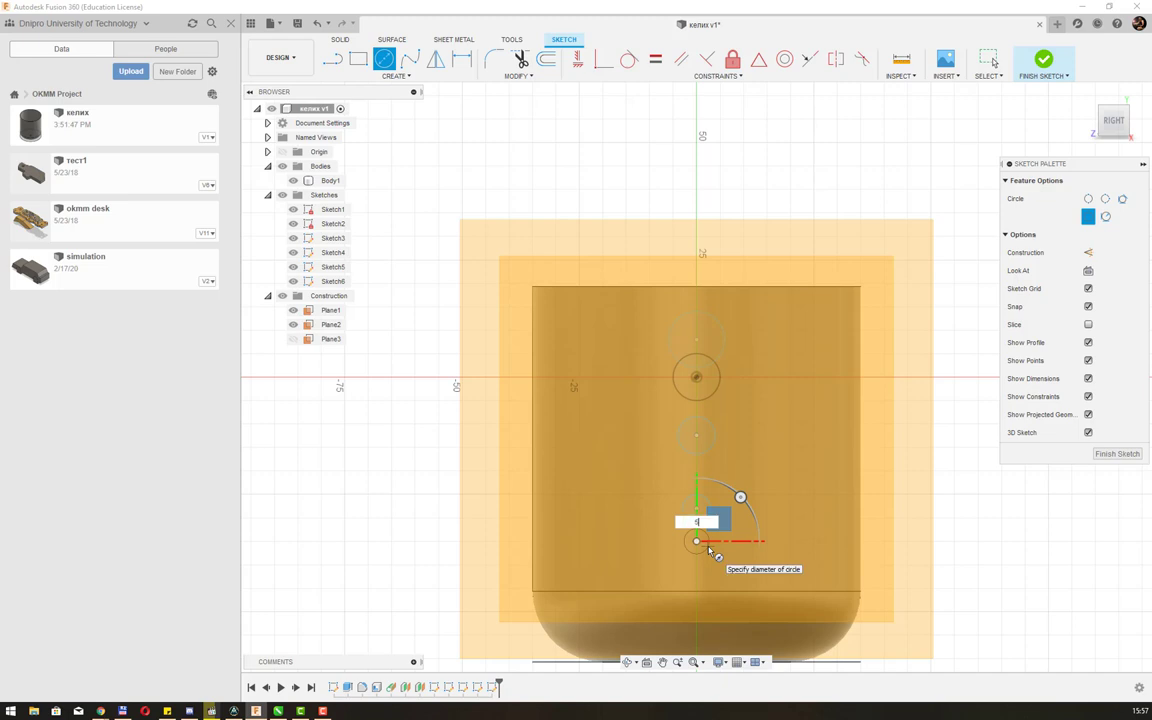
key(Return)
key(Escape)
click(1043, 61)
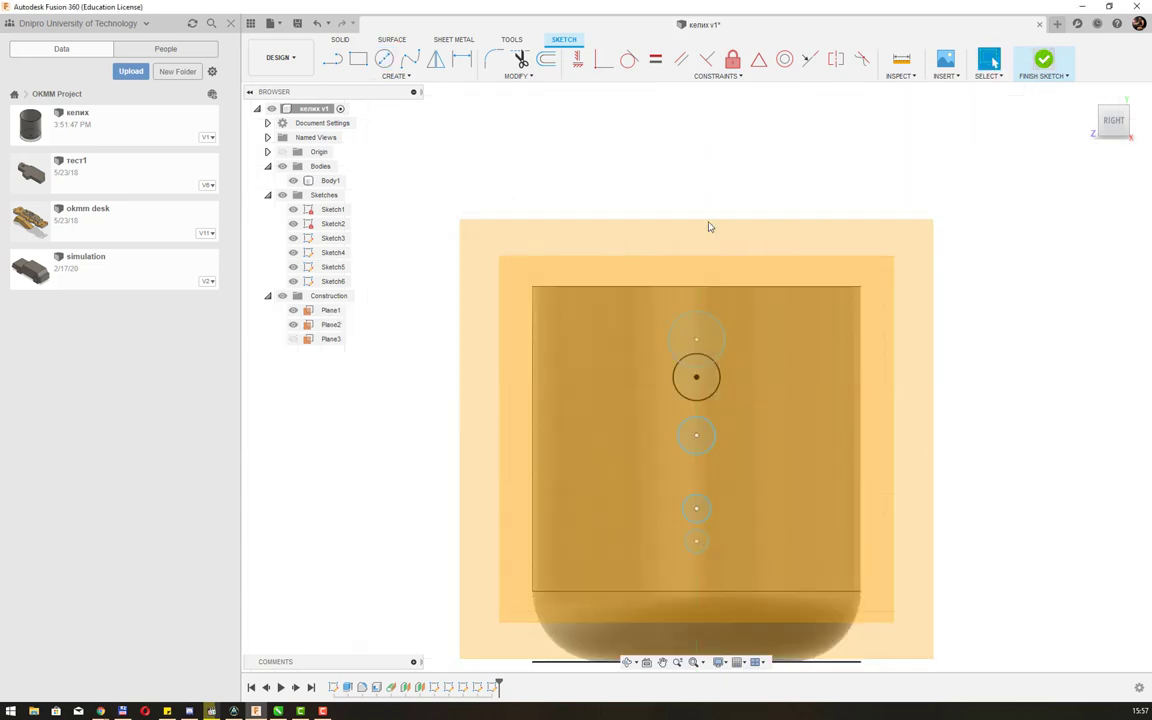
- Reorient to an oblique view of the cup and begin another sketch
click(724, 369)
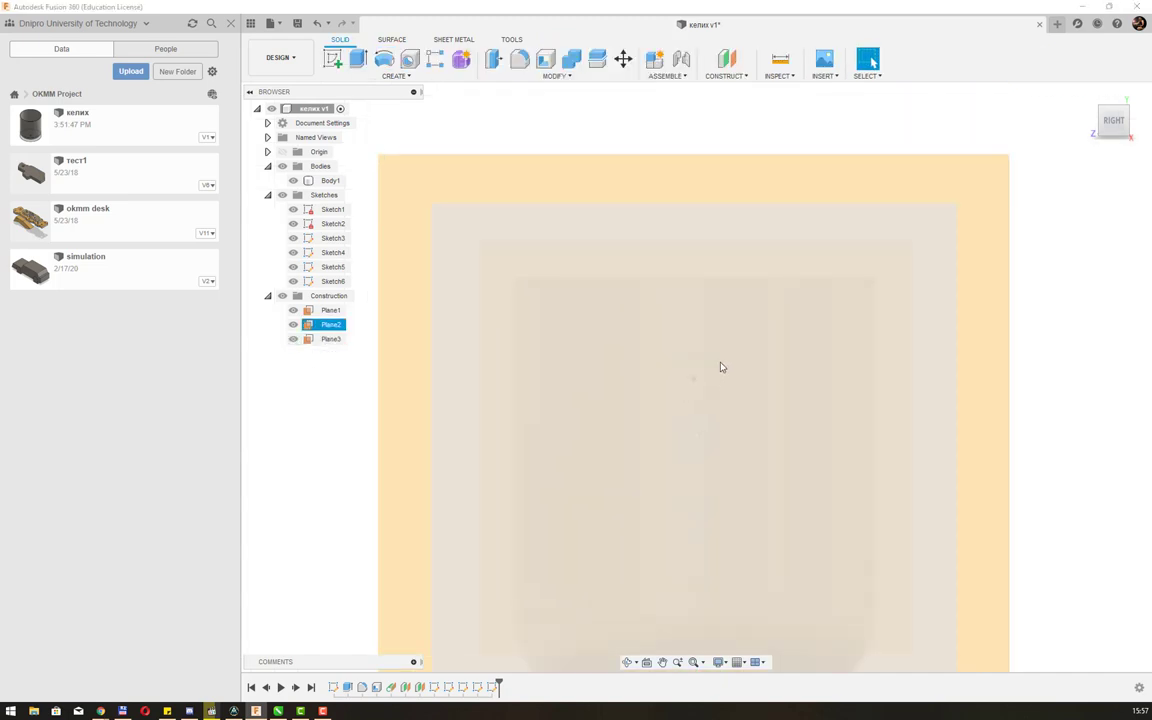
scroll(724, 369, down, 2)
mouse_move(727, 370)
shift+middle_down()
mouse_move(939, 388)
mouse_move(920, 376)
mouse_move(879, 391)
shift+middle_up()
click(939, 388)
click(335, 64)
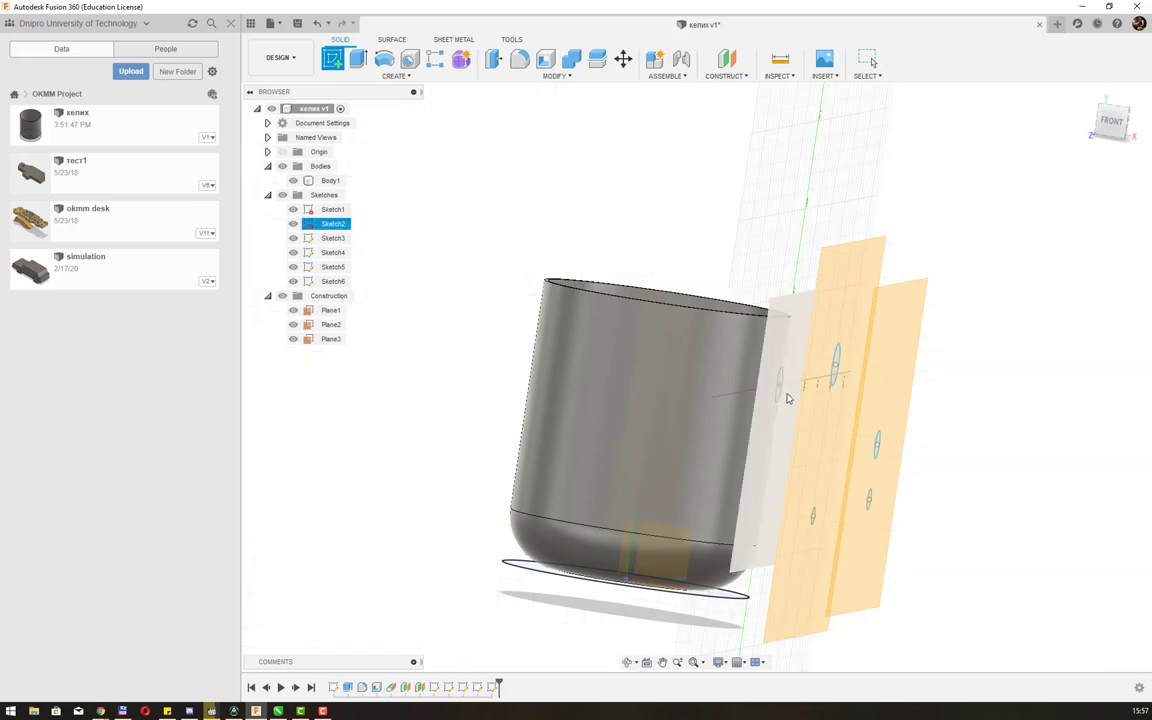
- On another handle plane, draw a small centre-diameter circle at the bottom of the column as Sketch7
click(760, 473)
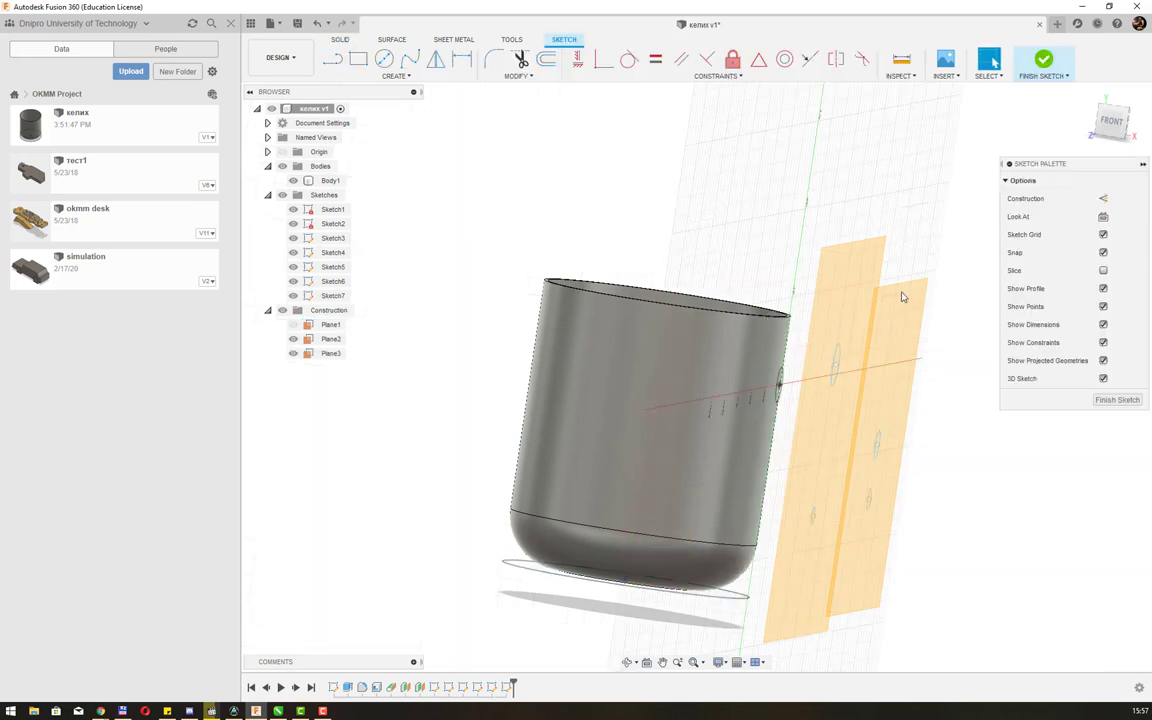
click(1103, 217)
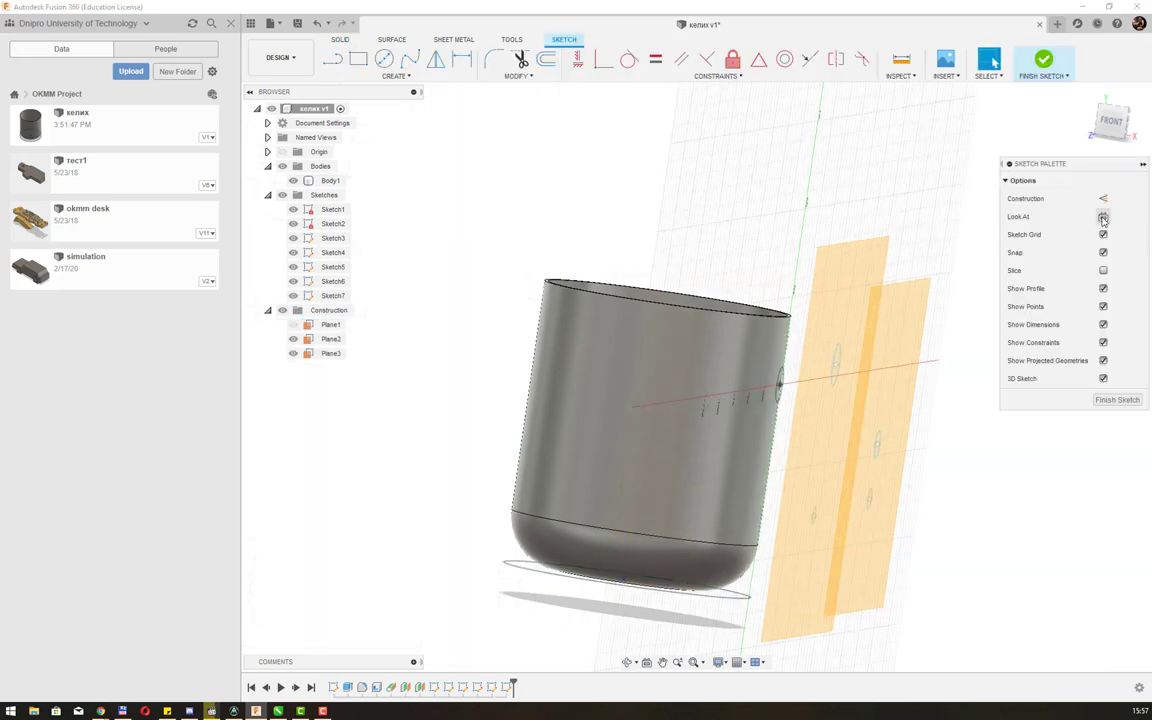
click(384, 58)
scroll(708, 522, up, 3)
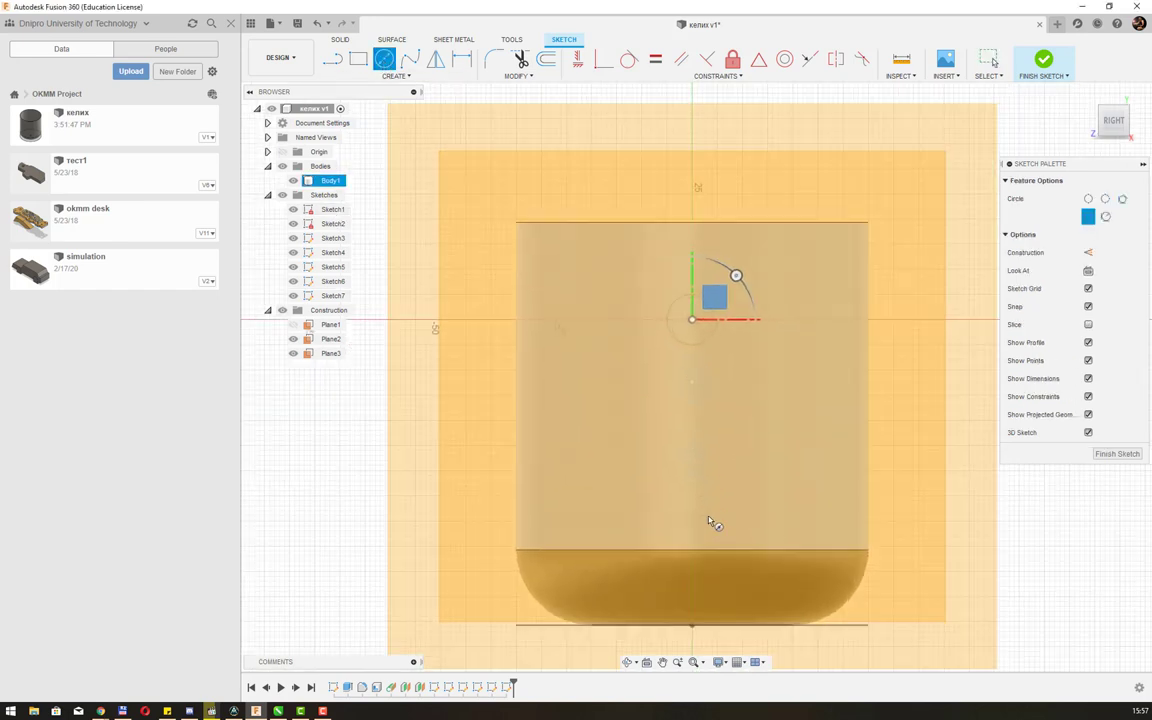
scroll(708, 522, up, 3)
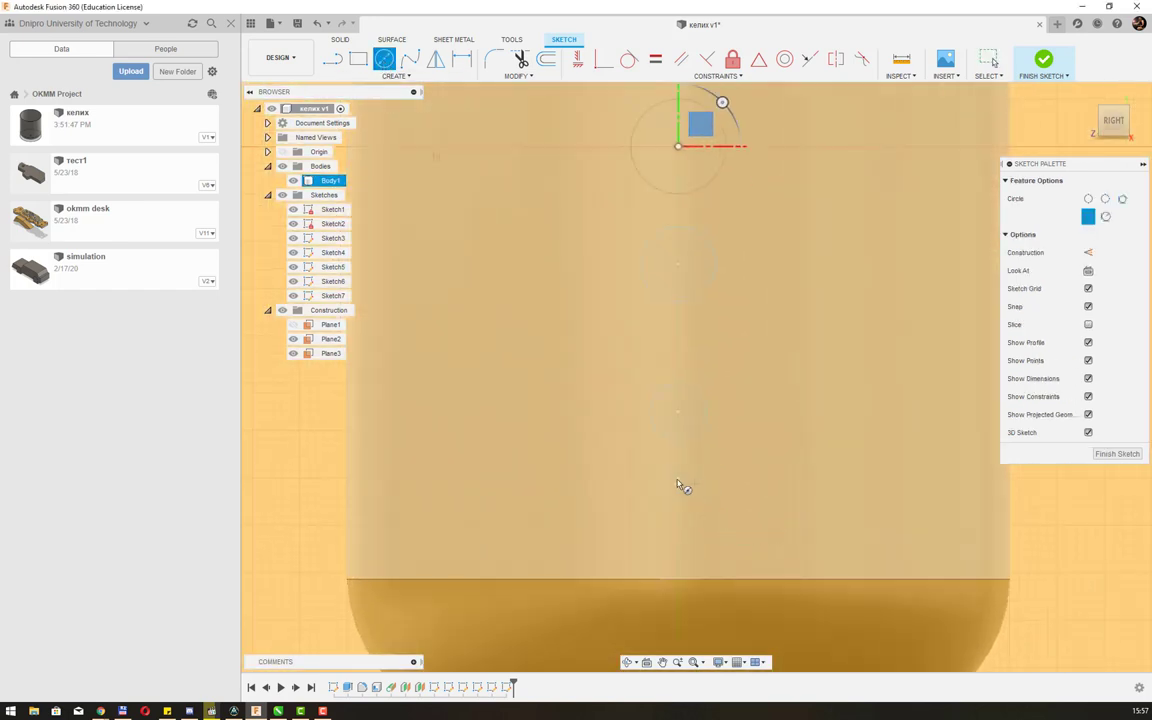
click(679, 479)
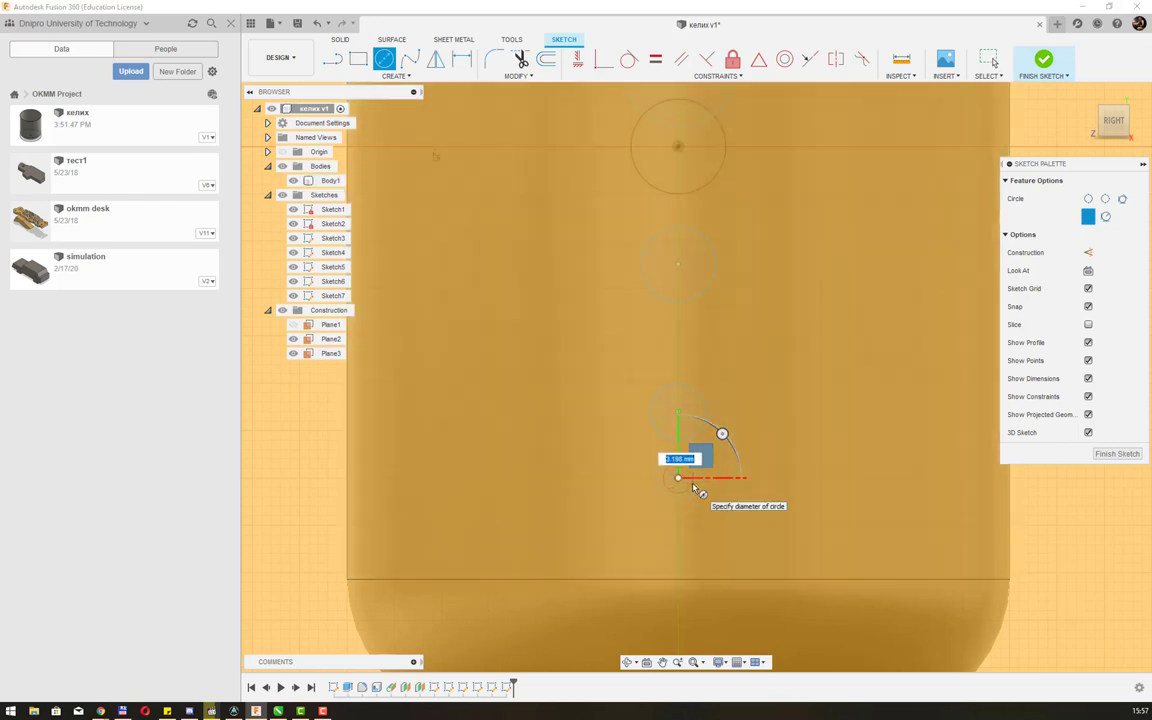
key(Escape)
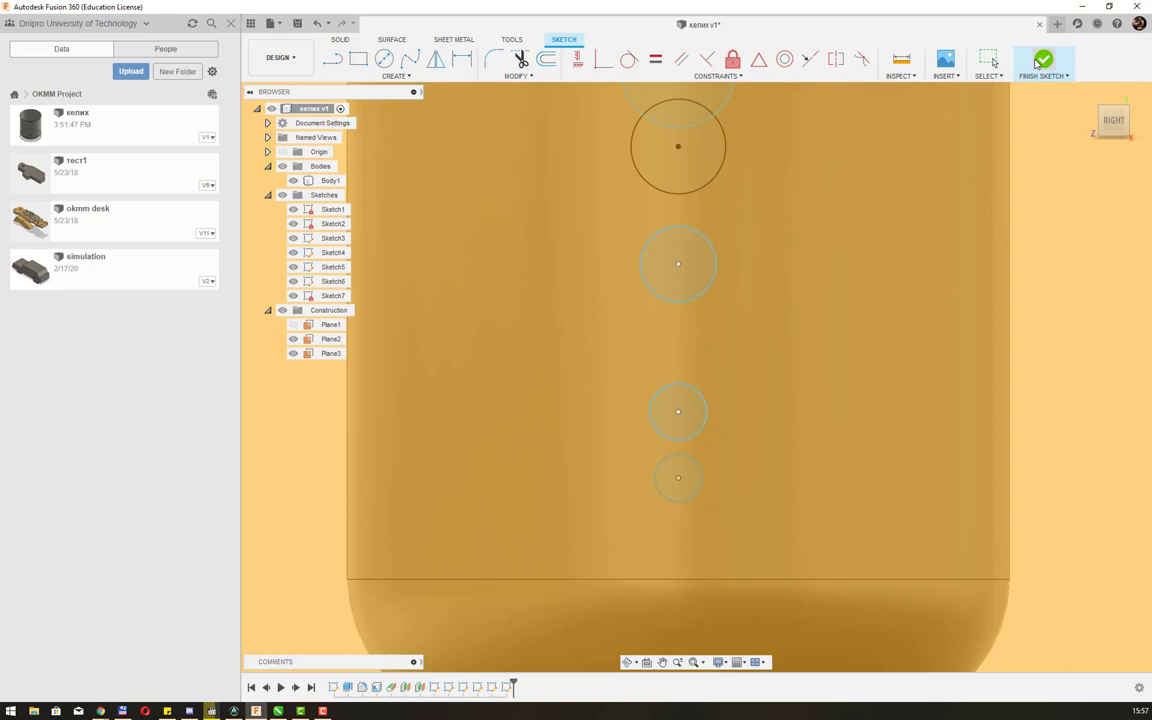
click(1043, 62)
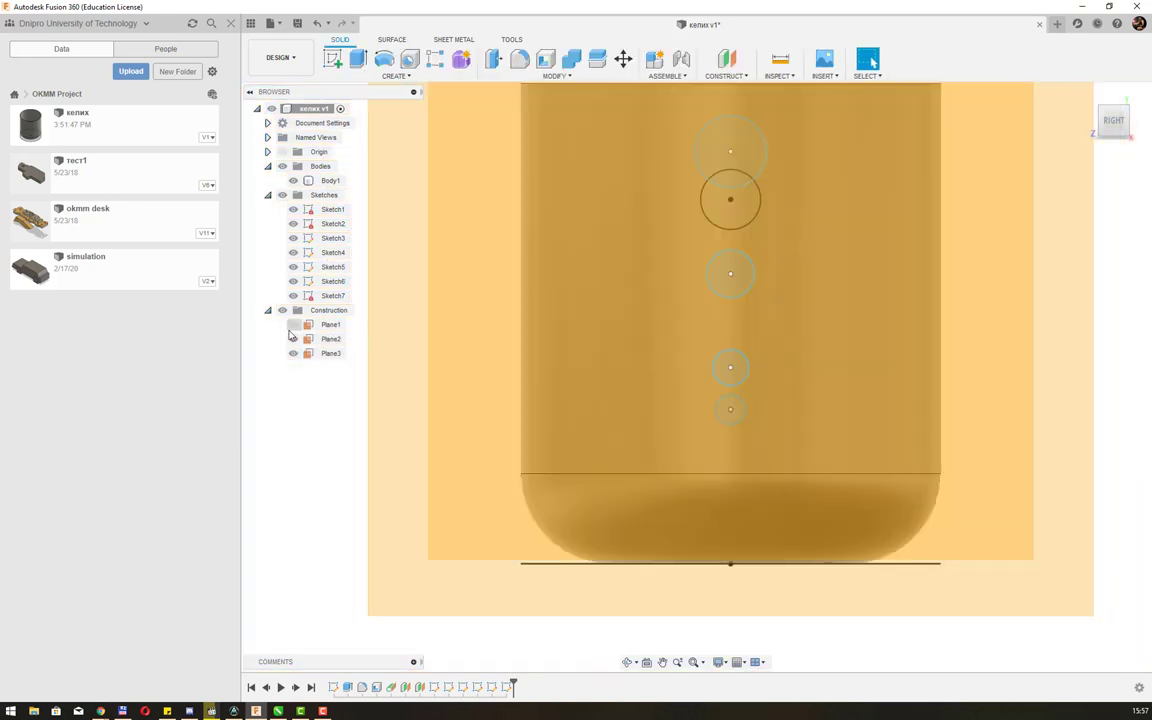
click(438, 333)
shift+middle_drag(743, 306, 789, 313)
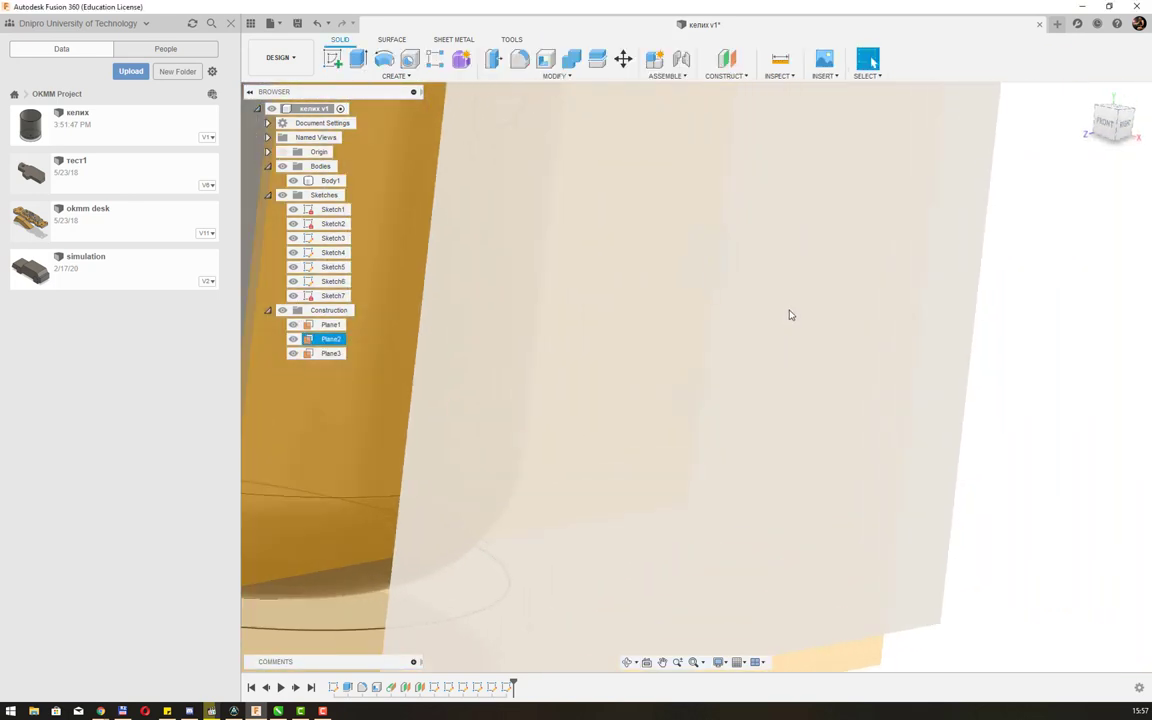
- Hide Plane1–Plane3 using the Construction folder's eye icon in the Browser
scroll(789, 313, down, 5)
click(916, 292)
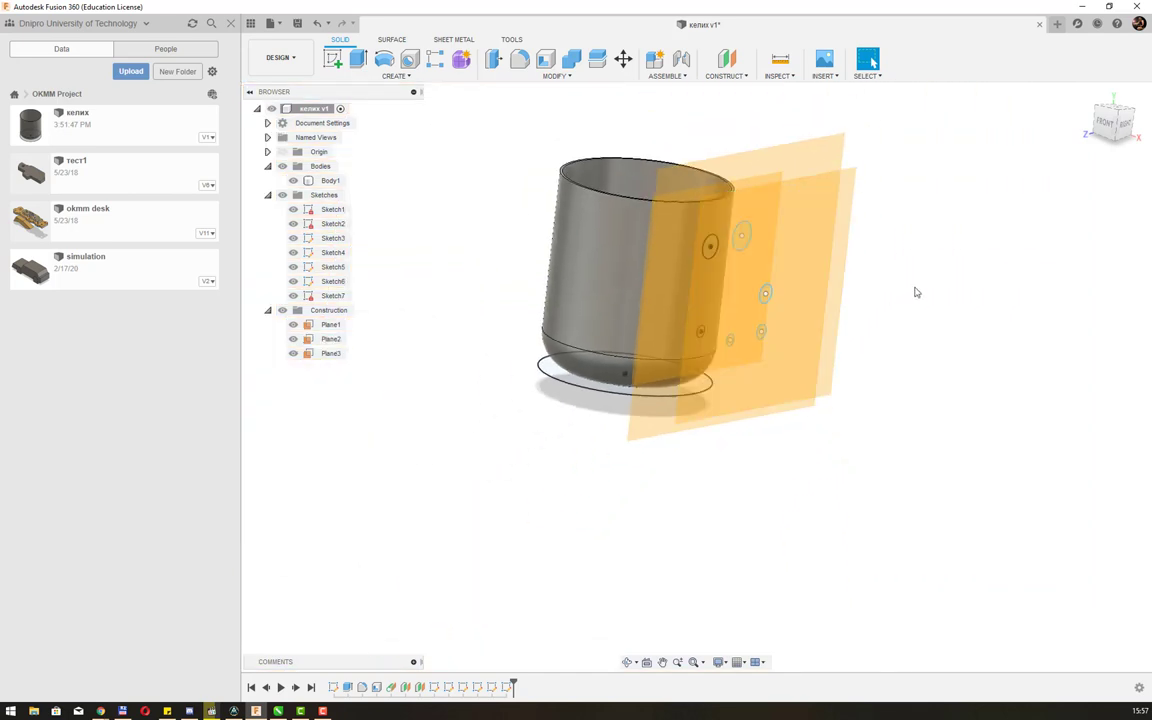
shift+middle_drag(910, 272, 910, 231)
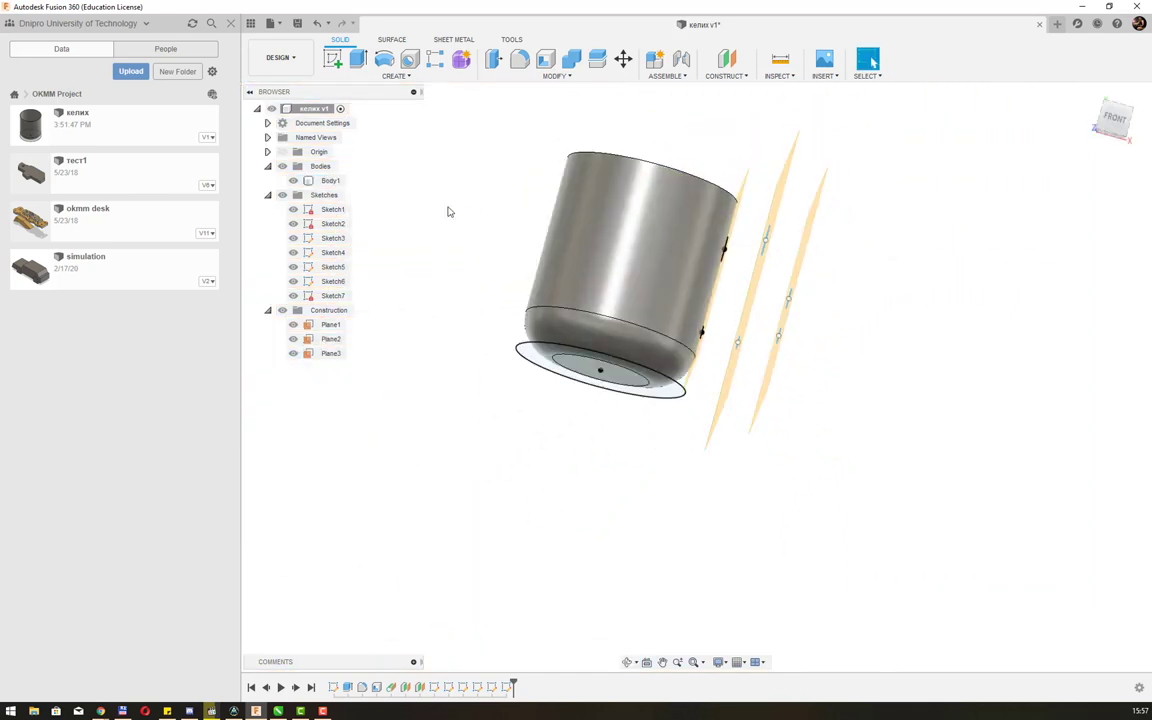
mouse_move(447, 211)
shift+middle_down()
mouse_move(420, 250)
mouse_move(440, 221)
mouse_move(414, 226)
shift+middle_up()
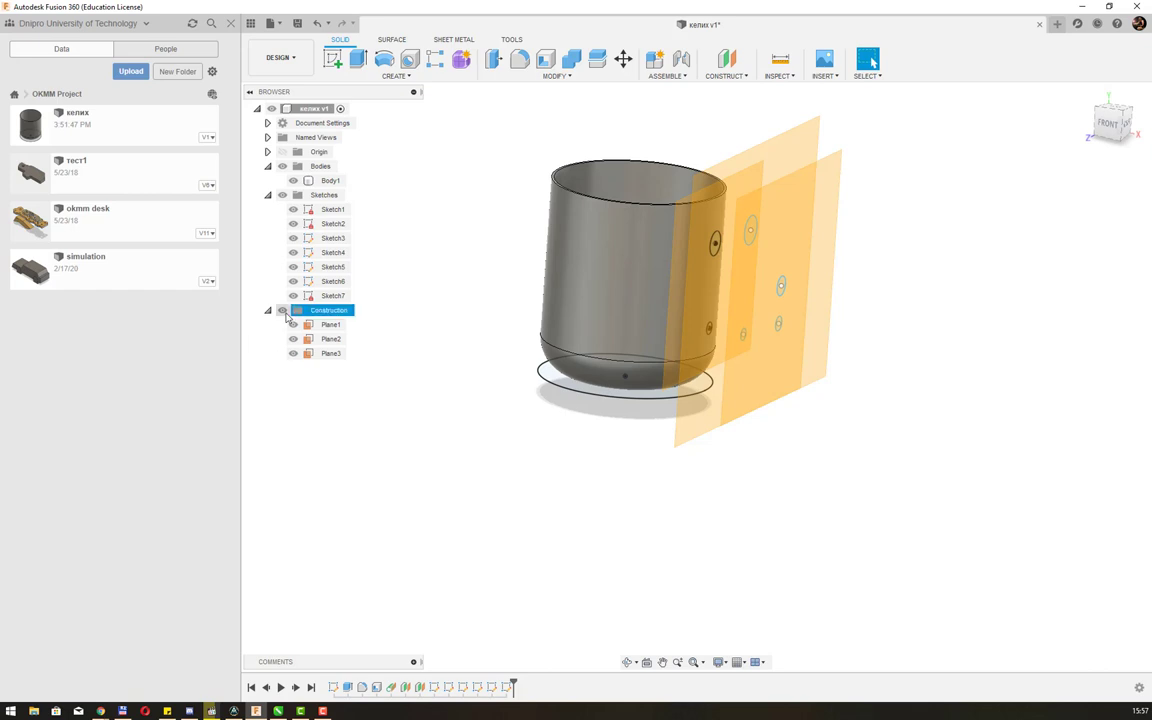
click(283, 311)
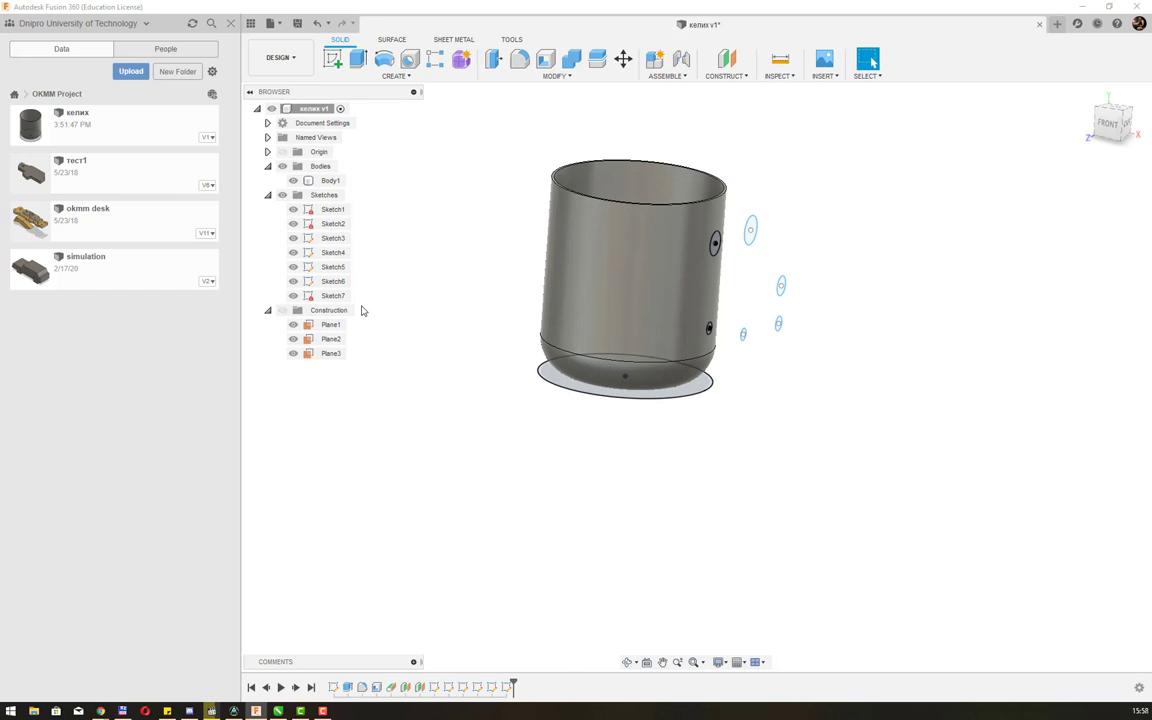
- Set Move/Copy to Sketch Objects and rotate the middle handle circle about the X axis
click(623, 59)
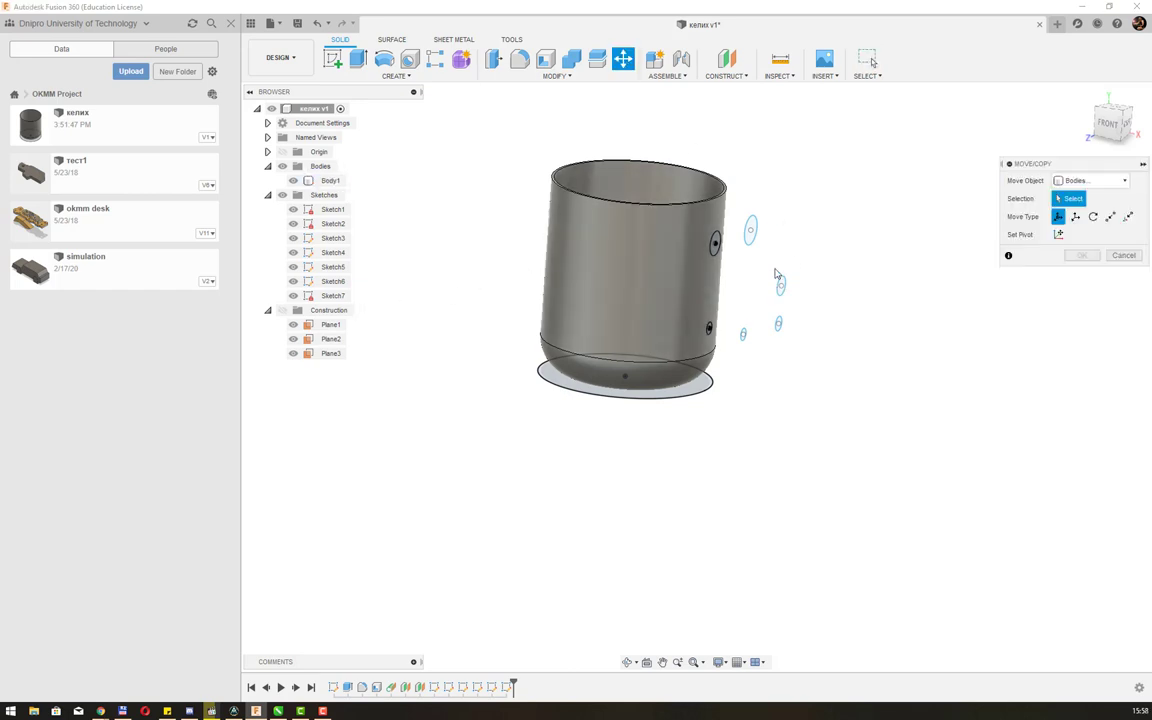
scroll(780, 290, down, 1)
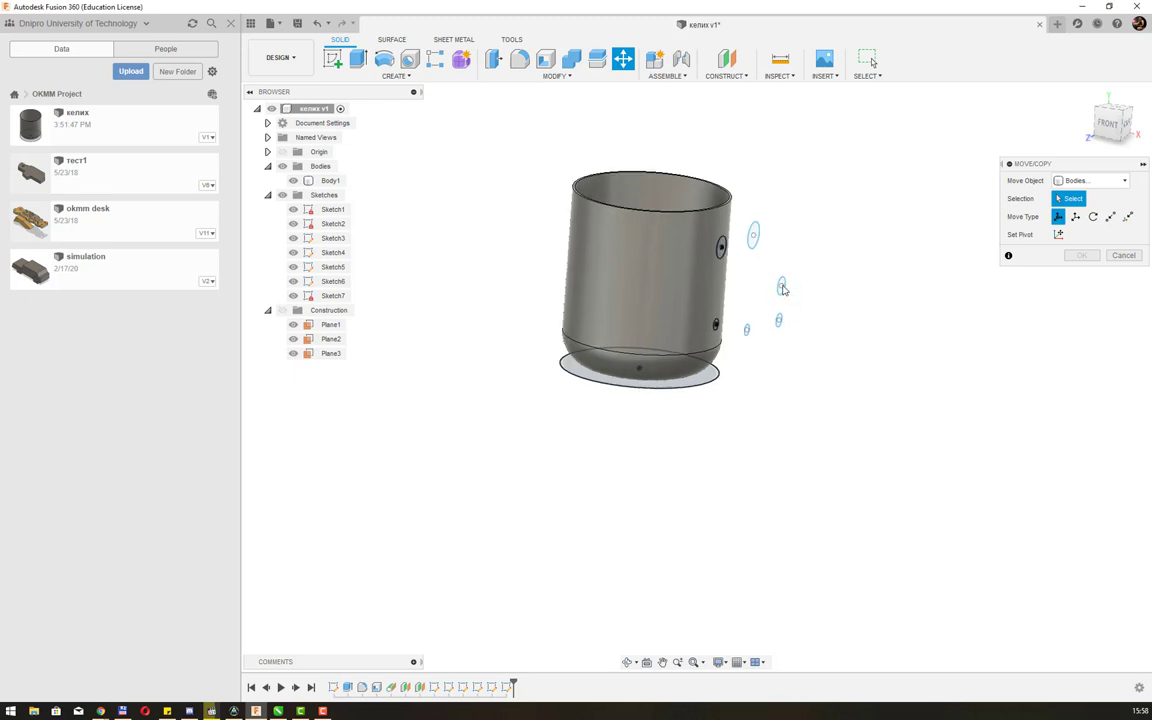
scroll(780, 290, down, 1)
scroll(780, 290, up, 3)
click(1100, 187)
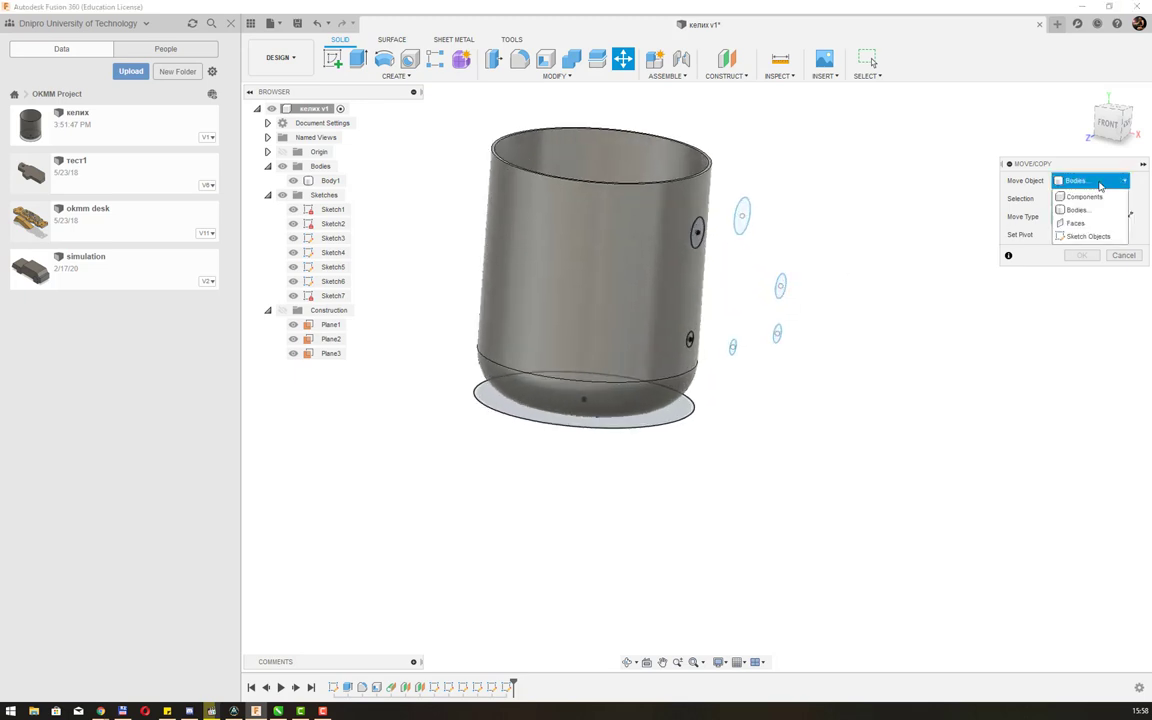
click(1030, 234)
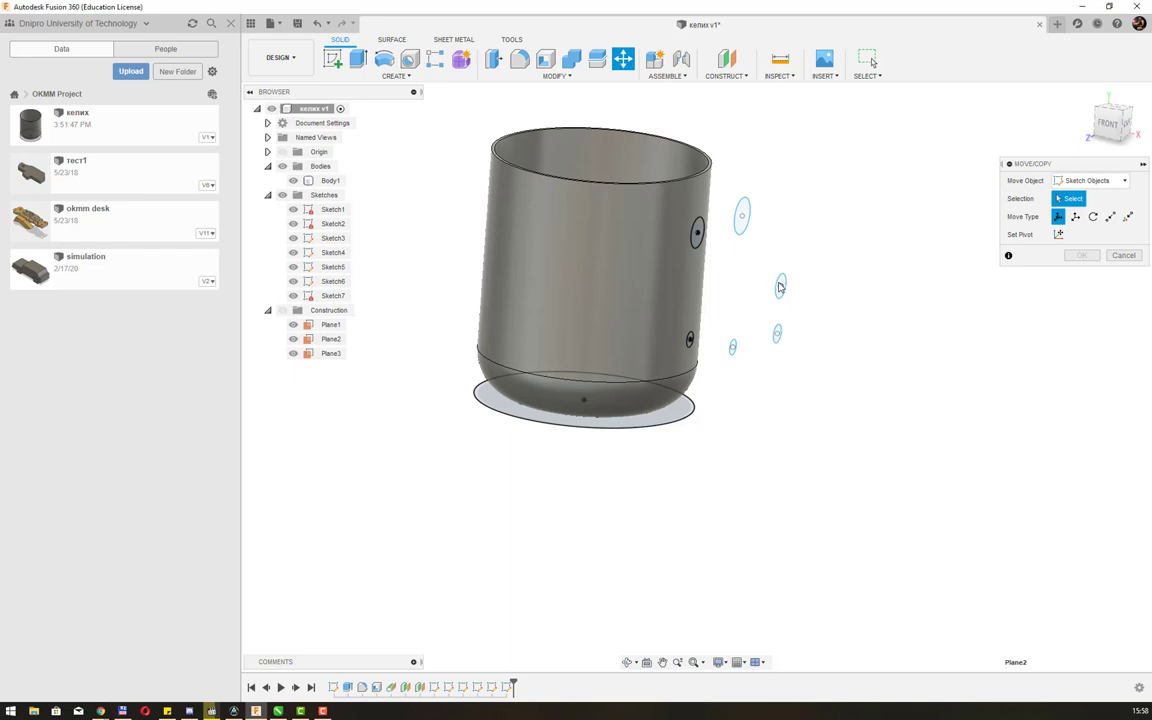
click(780, 288)
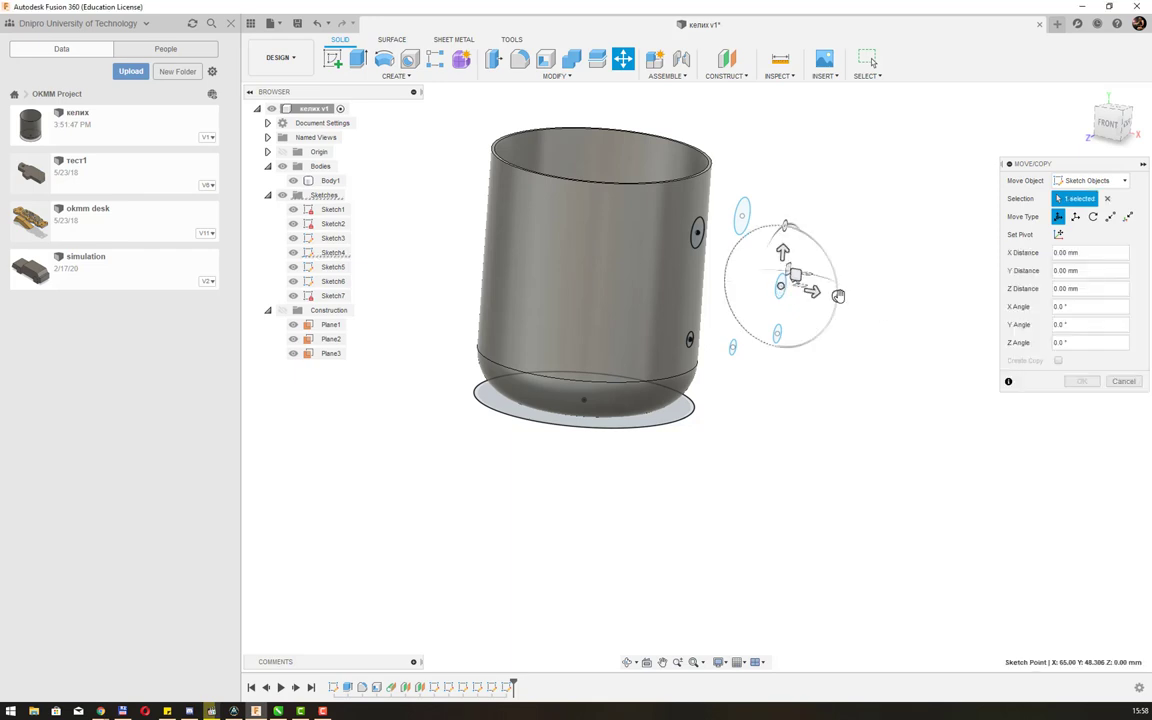
drag(840, 298, 831, 186)
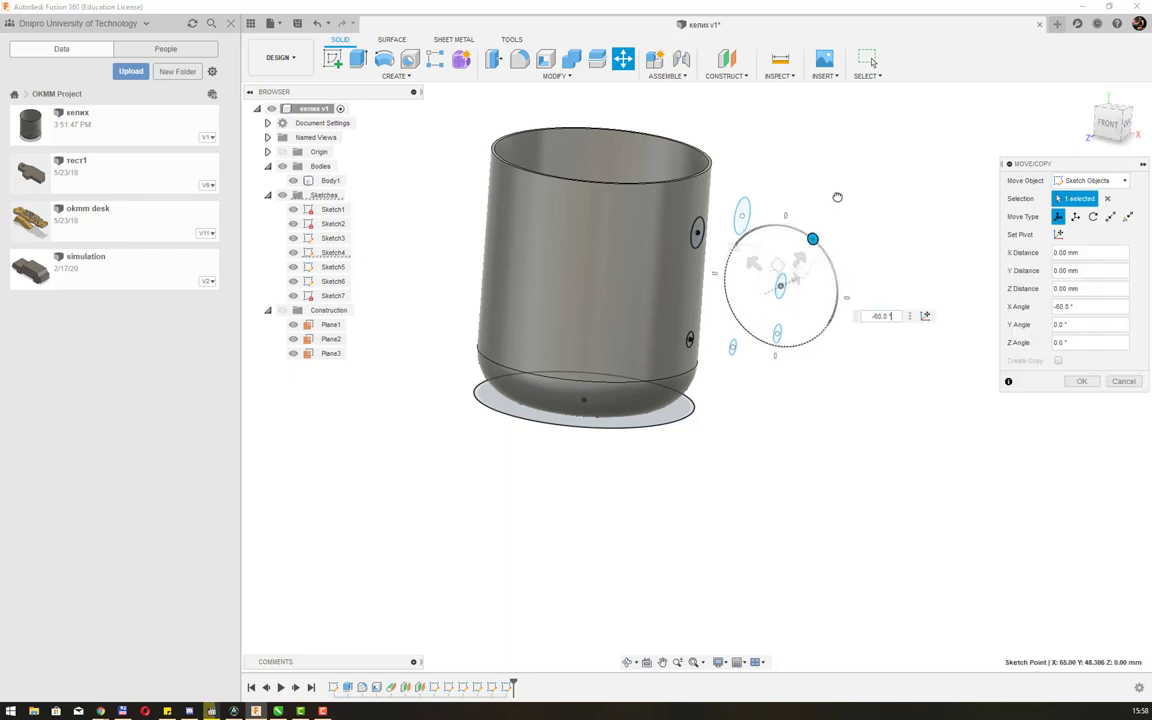
key(Return)
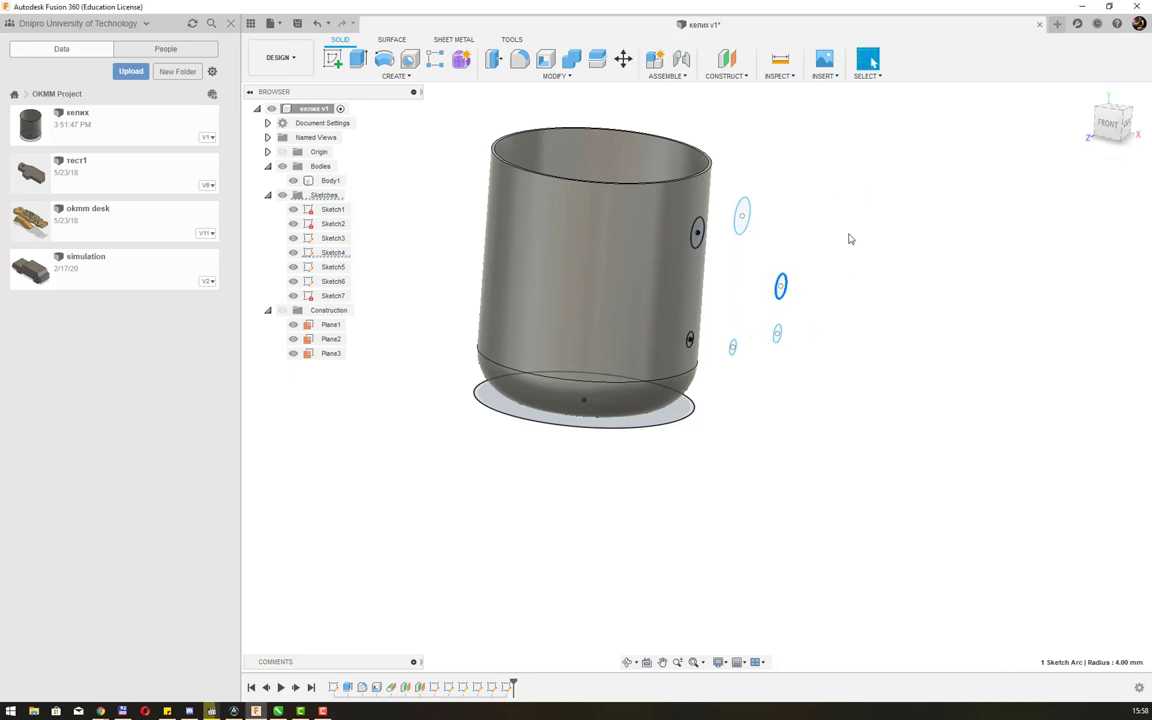
- Rotate the middle circle about −110° around X and apply the move
click(623, 59)
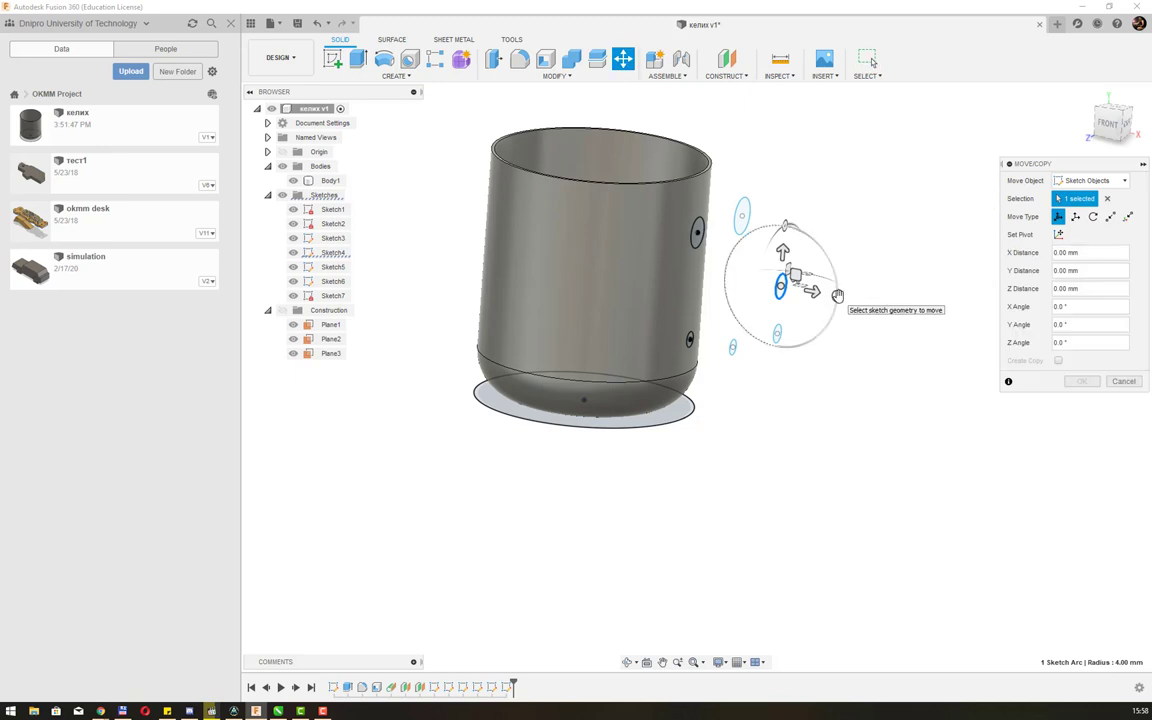
mouse_move(837, 296)
mouse_down()
mouse_move(818, 197)
mouse_move(726, 115)
mouse_move(737, 119)
mouse_up()
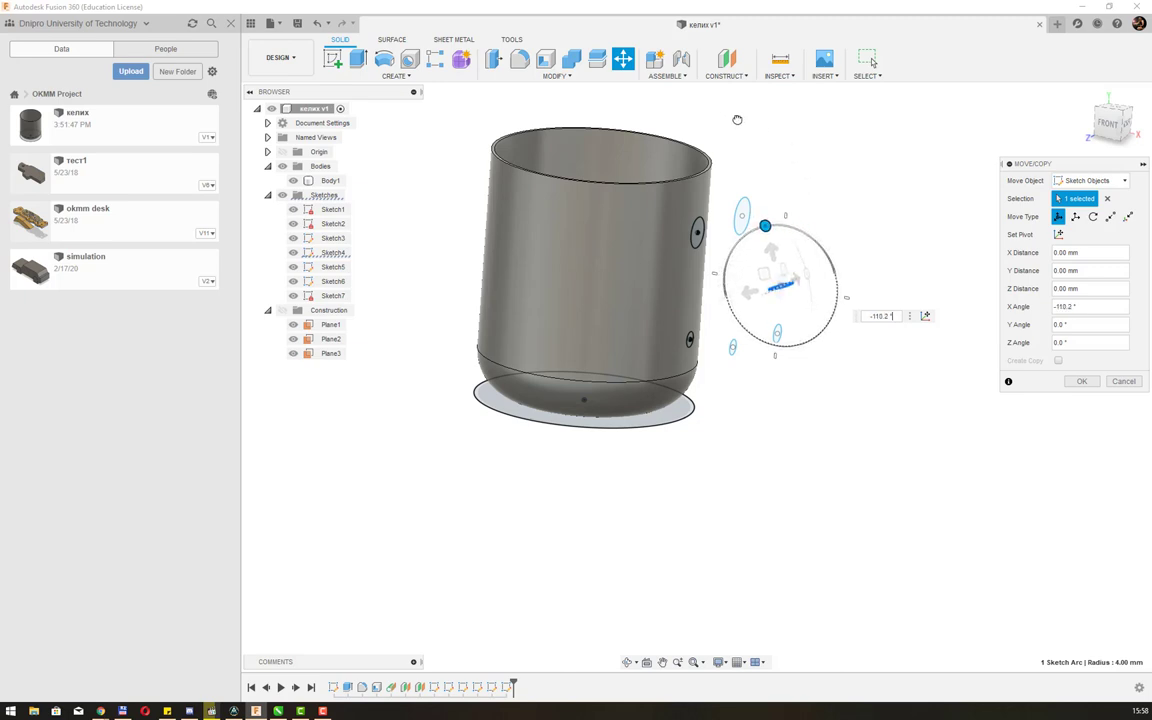
click(1081, 382)
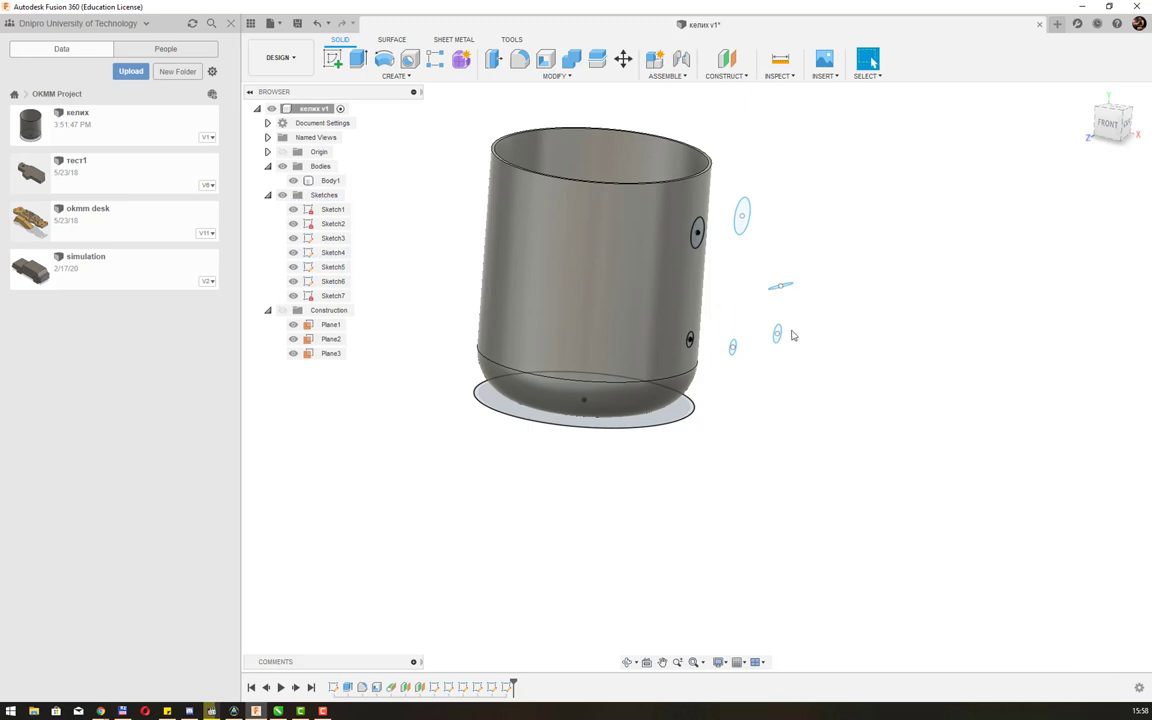
click(622, 60)
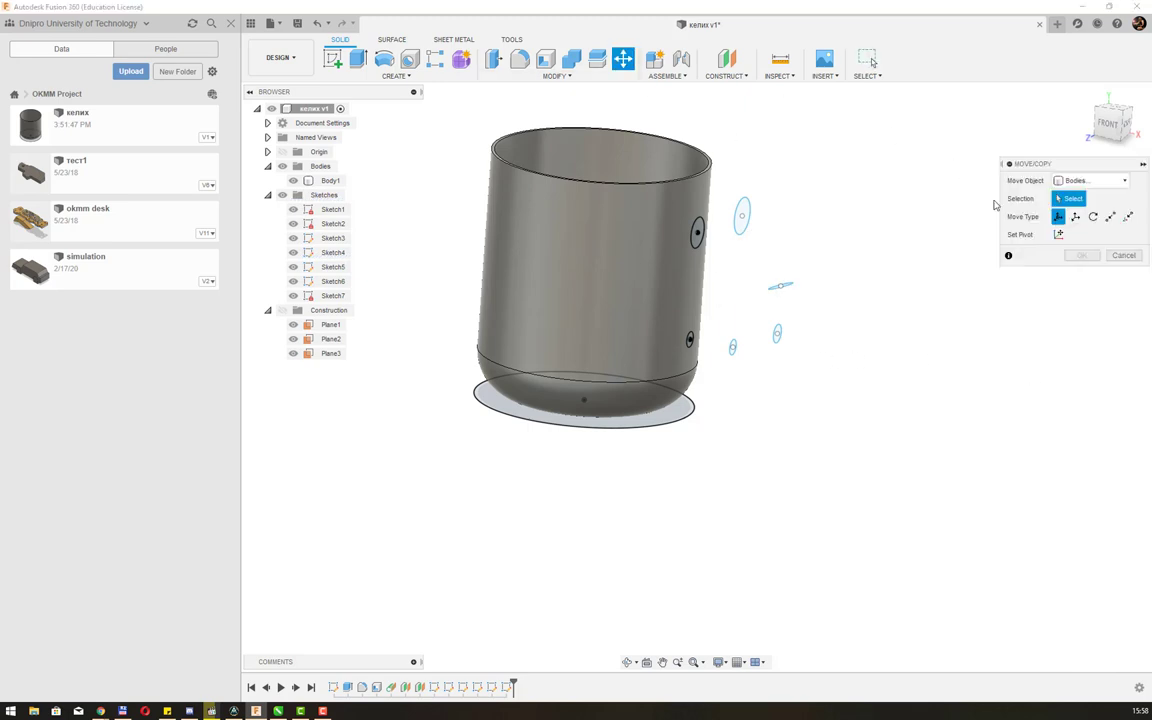
- Rotate the lower handle circle to −47.3° about the X axis
click(1104, 181)
click(1087, 236)
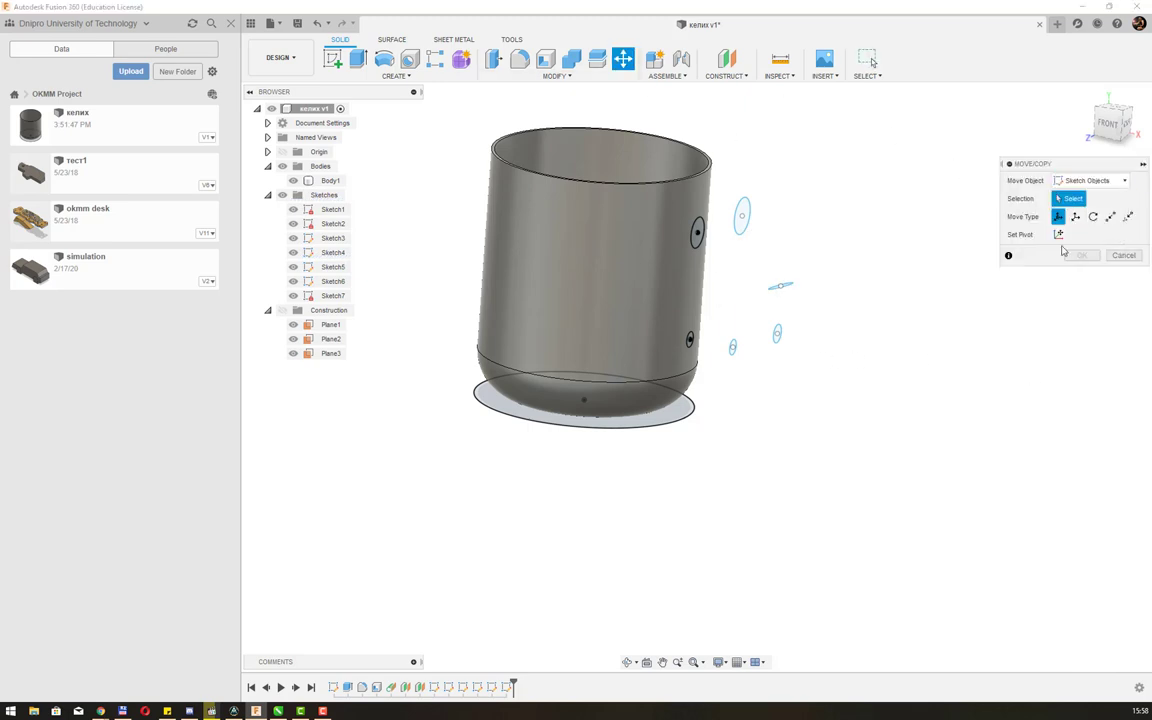
click(777, 333)
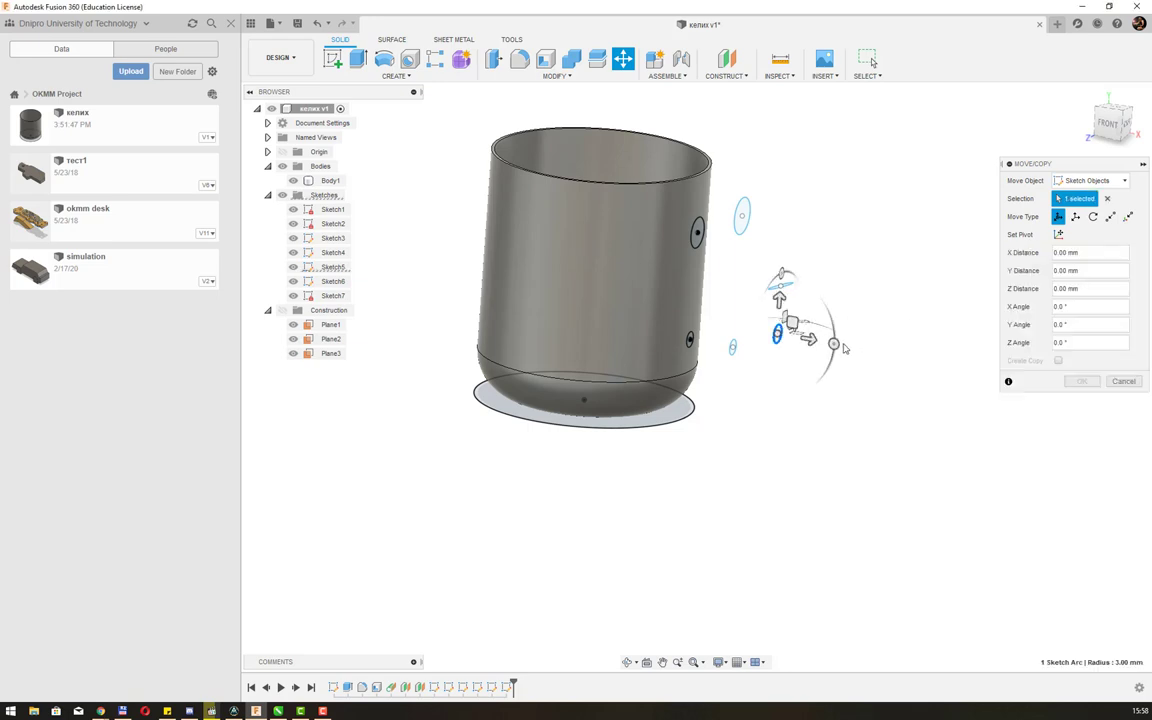
drag(843, 347, 831, 284)
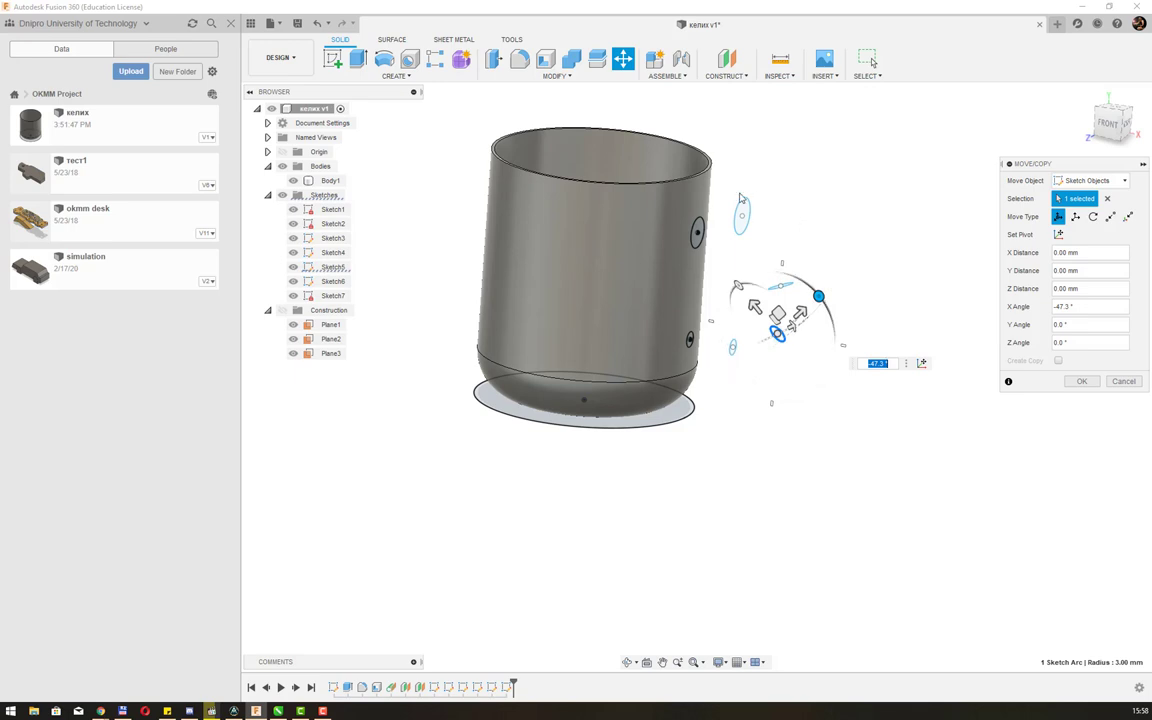
key(Return)
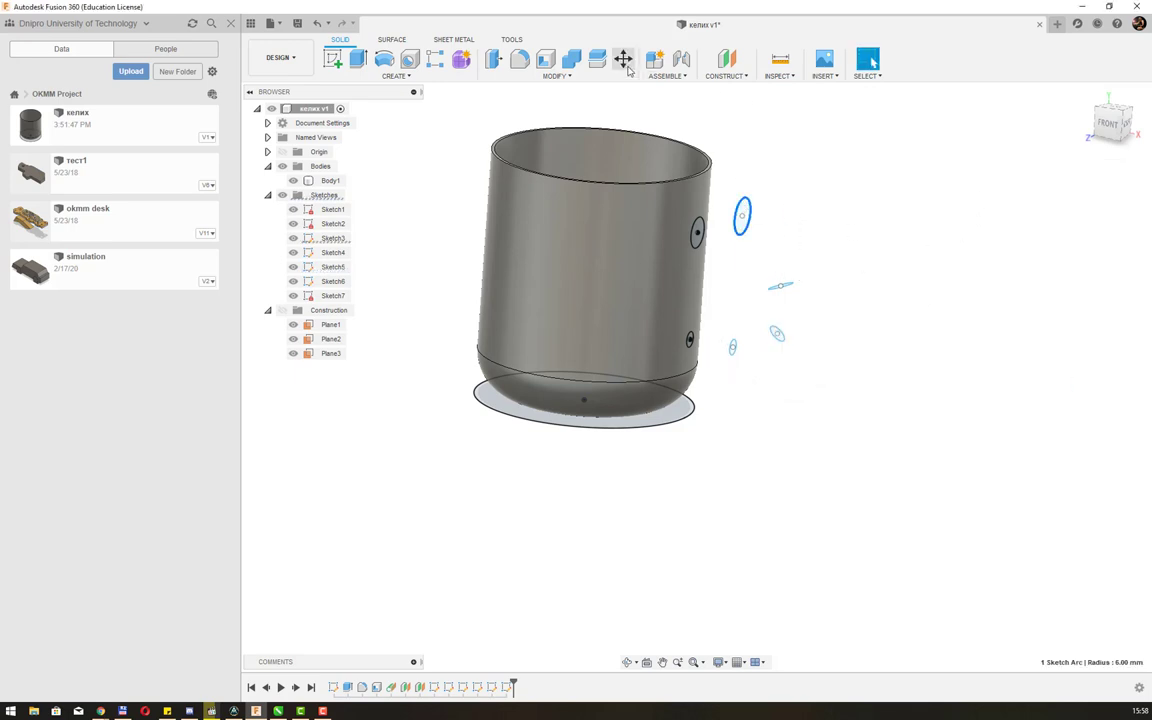
- Tilt the upper handle circle 15° about the X axis and inspect the tilts
key(m)
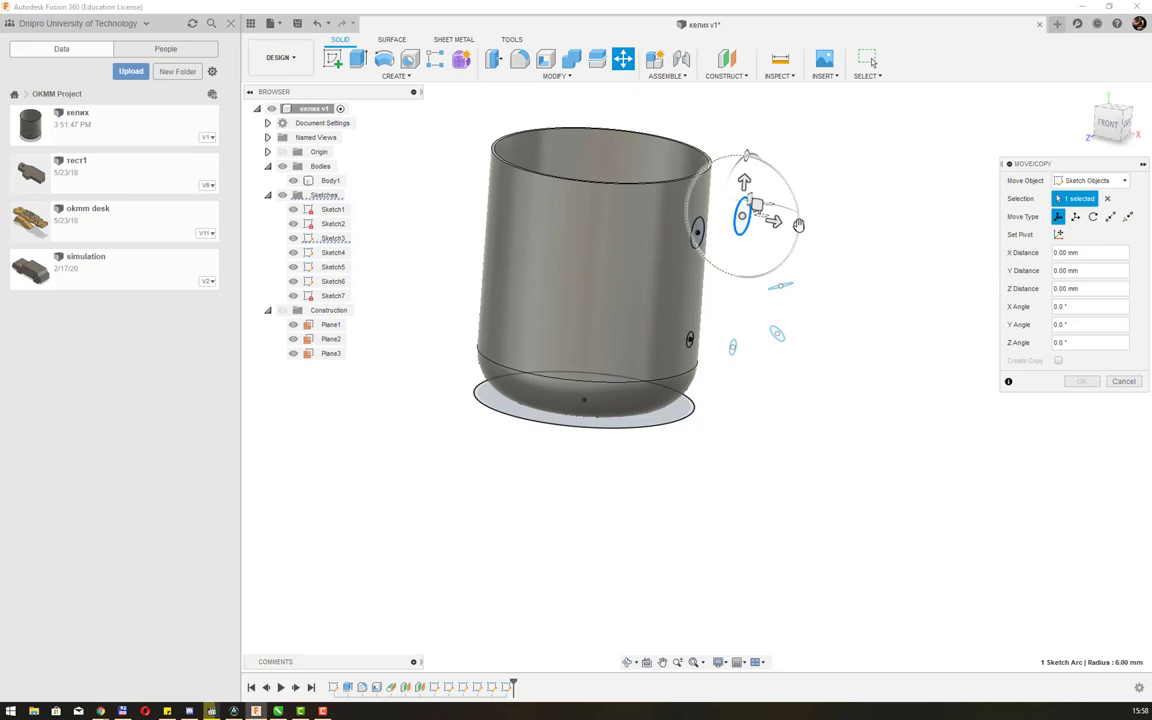
drag(798, 225, 811, 247)
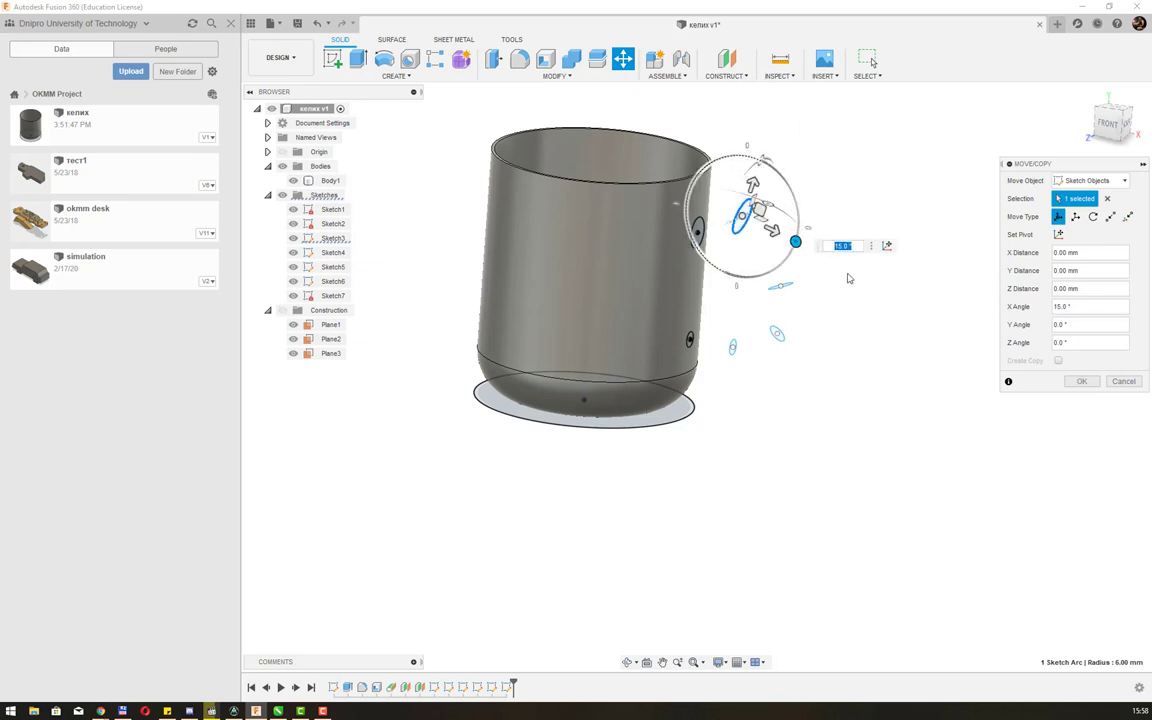
click(1082, 382)
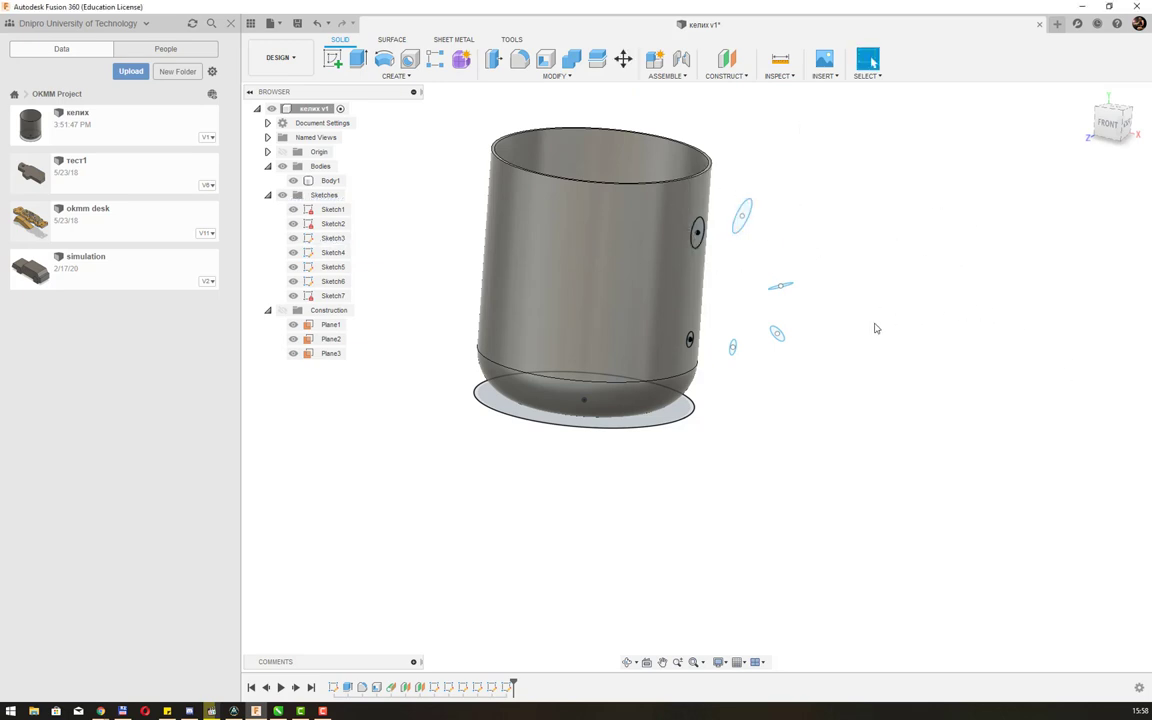
mouse_move(845, 306)
shift+middle_down()
mouse_move(879, 271)
mouse_move(915, 285)
mouse_move(897, 283)
mouse_move(899, 307)
mouse_move(887, 298)
mouse_move(895, 280)
shift+middle_up()
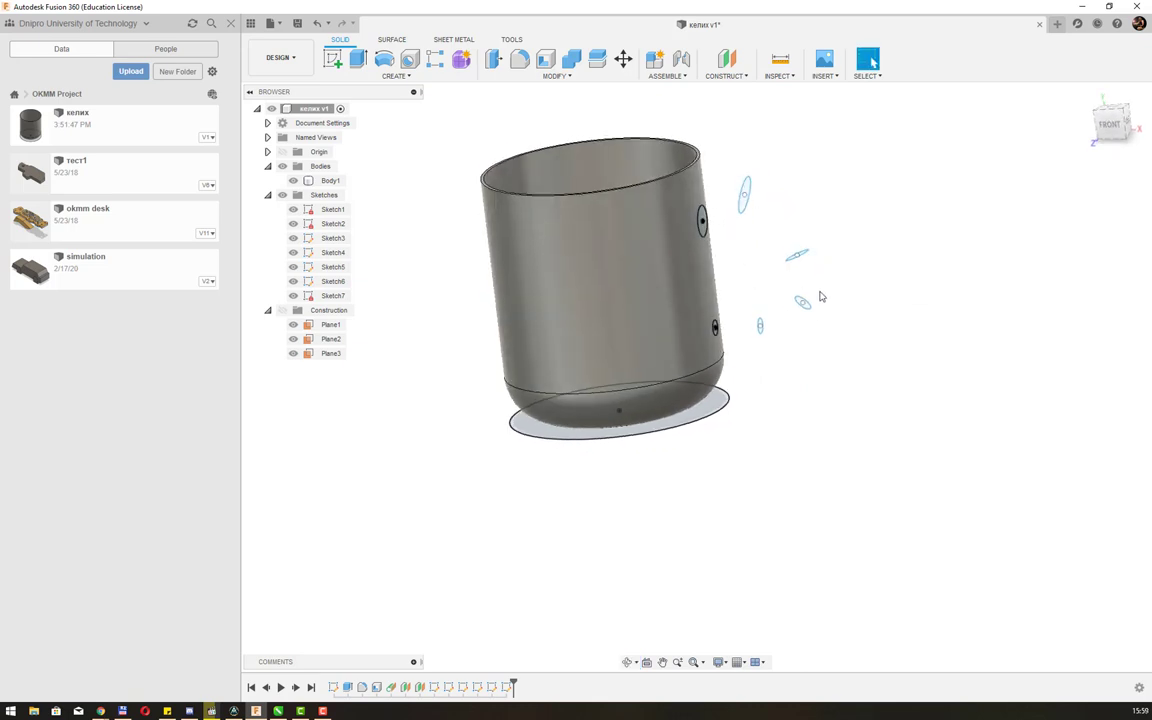
click(394, 76)
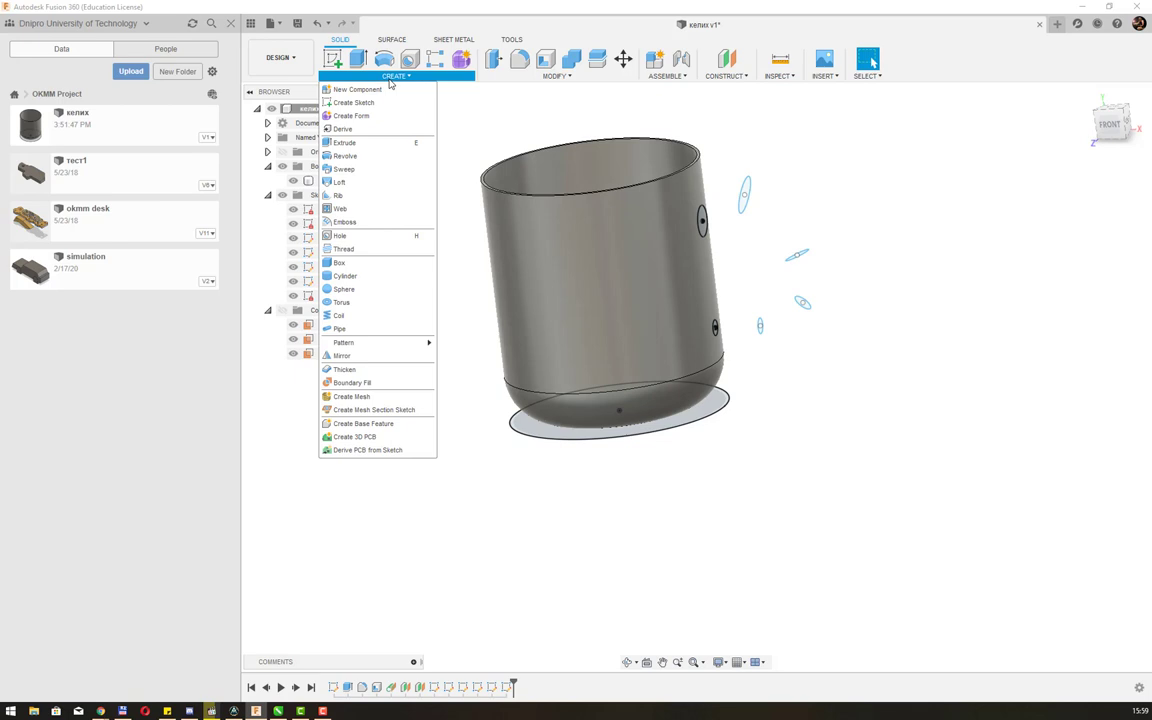
- Loft from the mug's side hole through the next three handle circles as Profiles 1–4
click(376, 188)
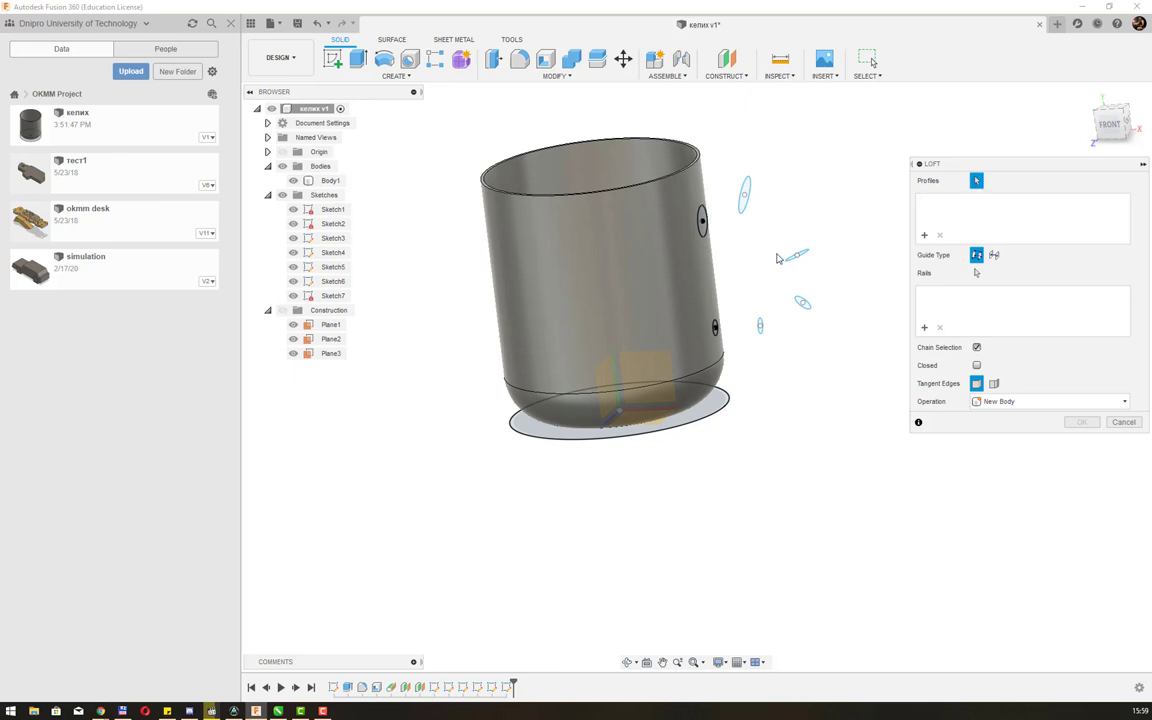
shift+middle_drag(777, 258, 761, 252)
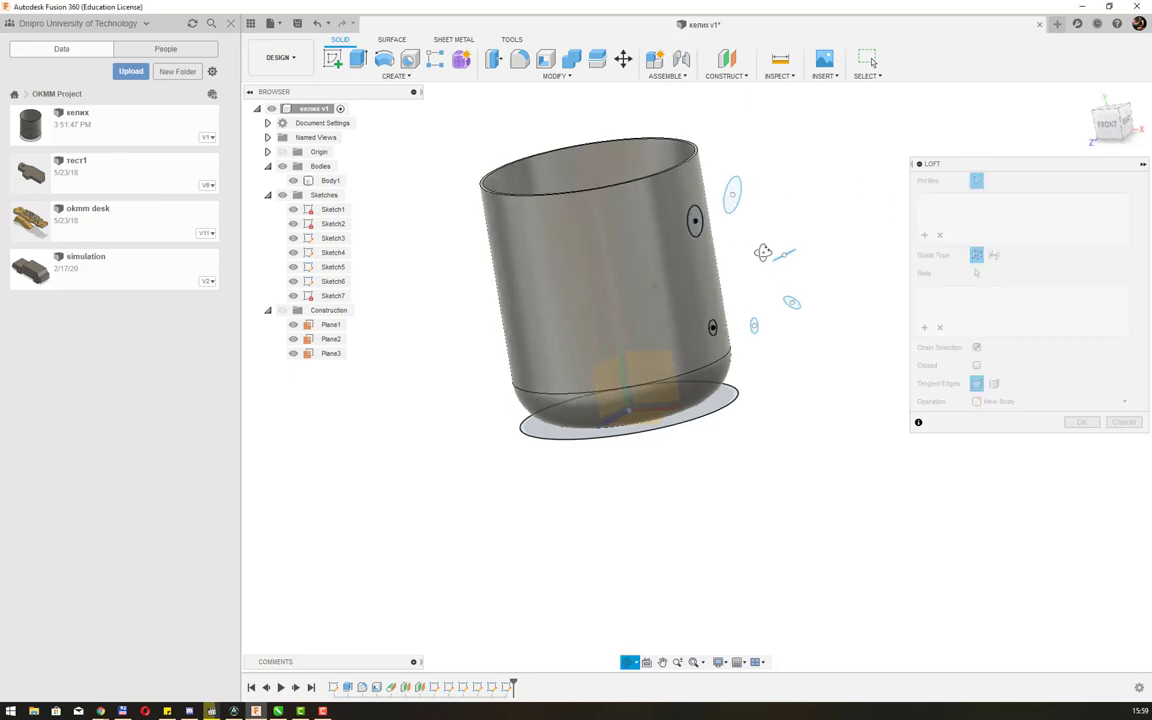
click(695, 216)
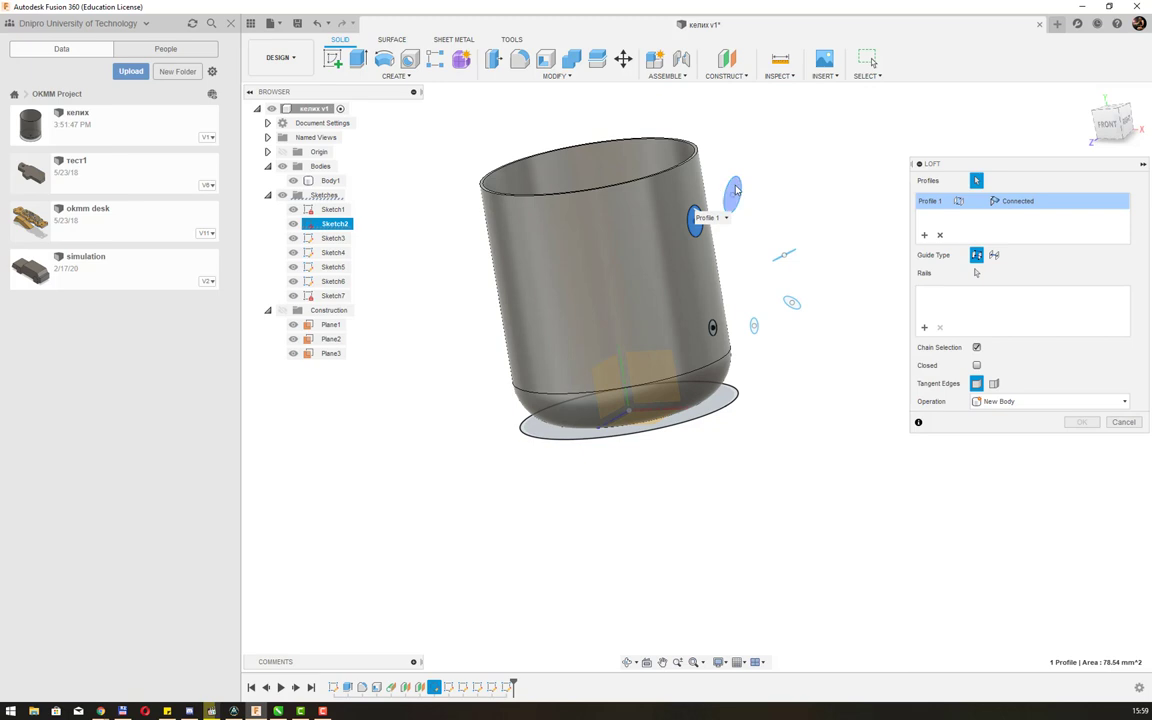
click(735, 189)
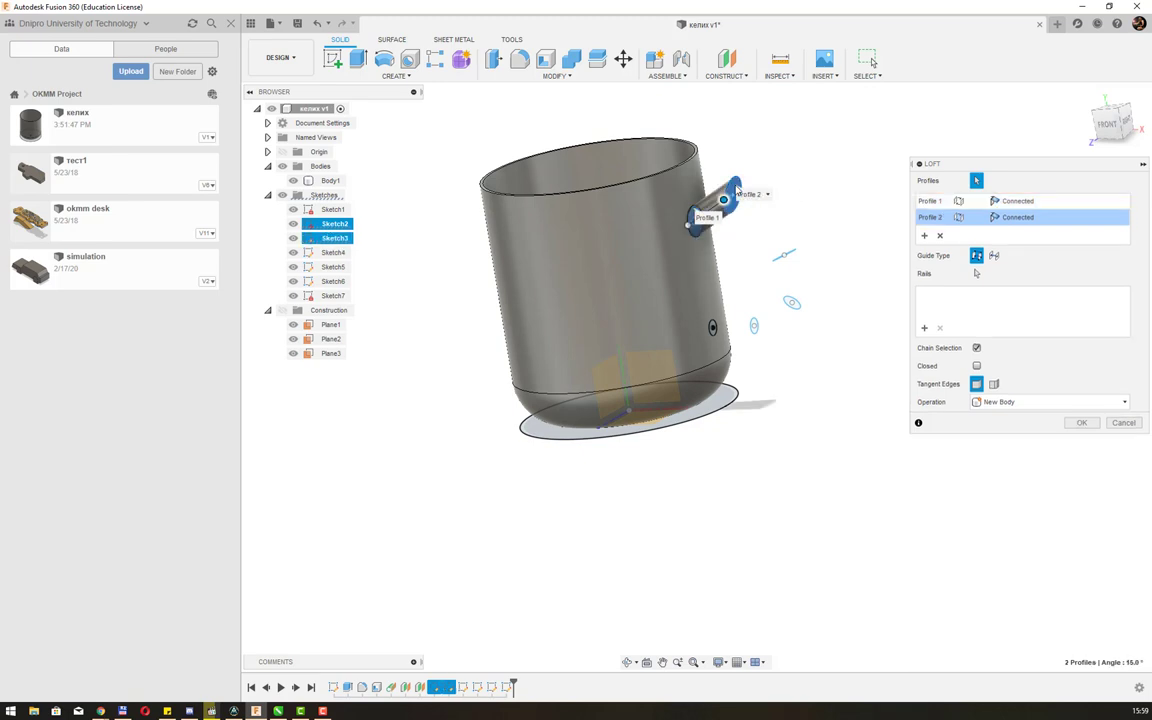
shift+middle_drag(816, 260, 816, 218)
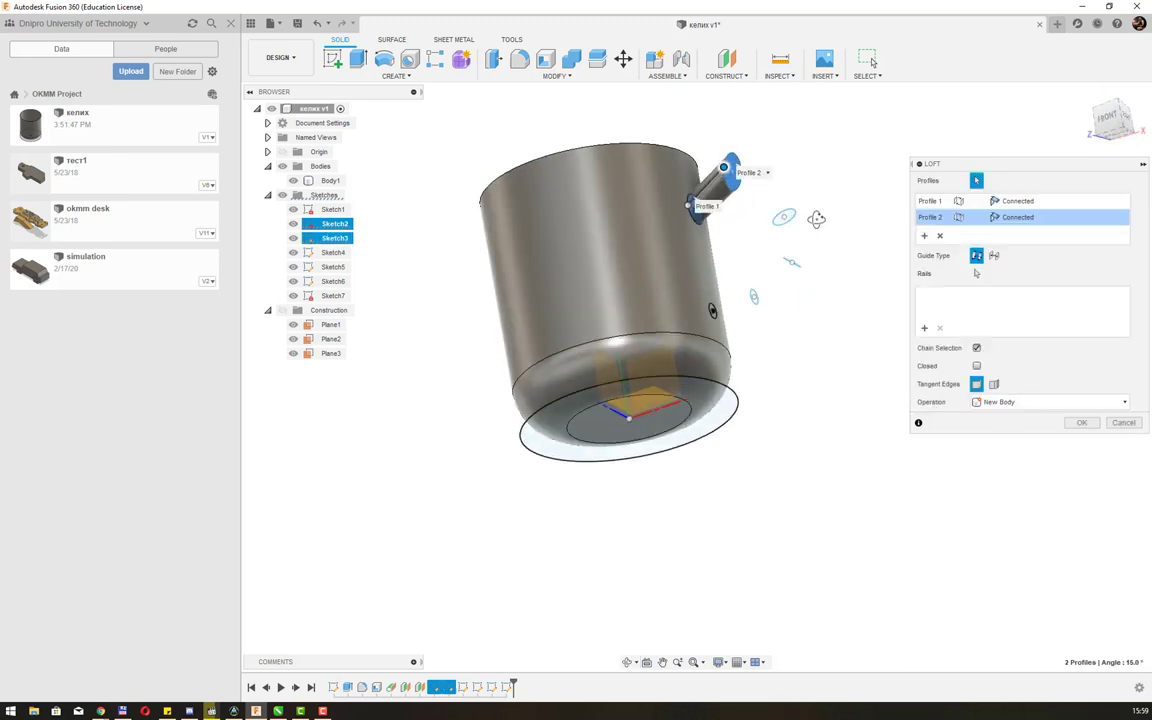
click(787, 217)
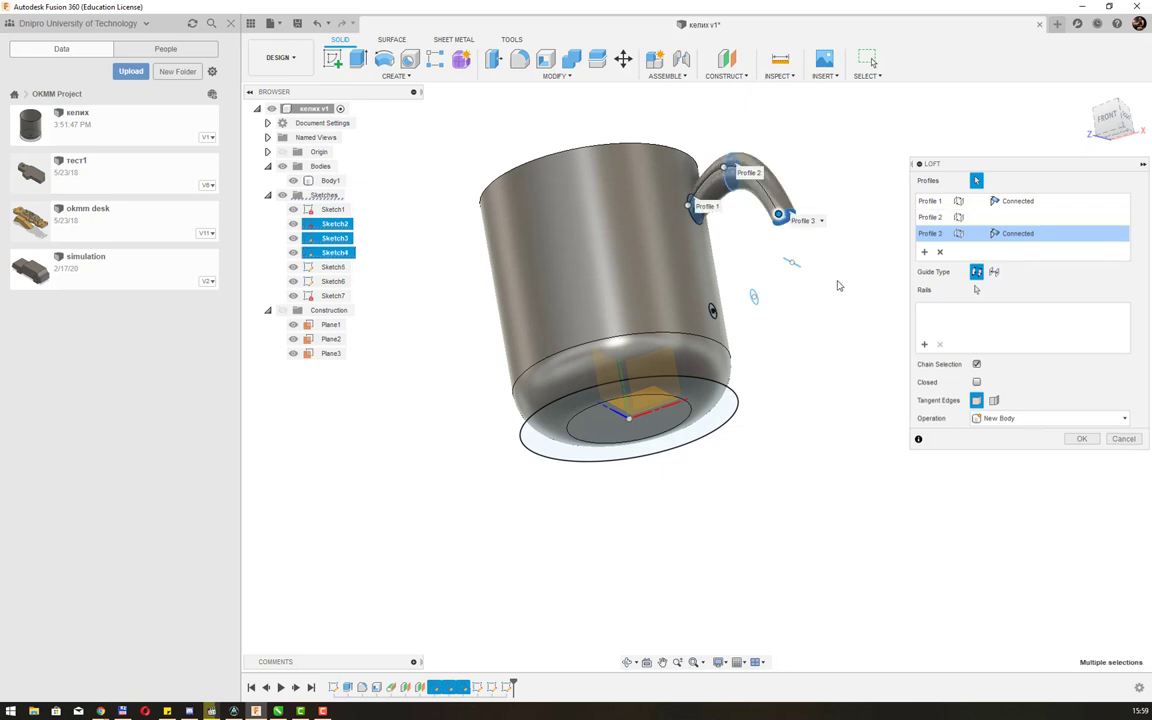
mouse_move(836, 283)
shift+middle_down()
mouse_move(861, 275)
mouse_move(874, 242)
mouse_move(800, 342)
mouse_move(812, 290)
mouse_move(800, 276)
shift+middle_up()
click(806, 262)
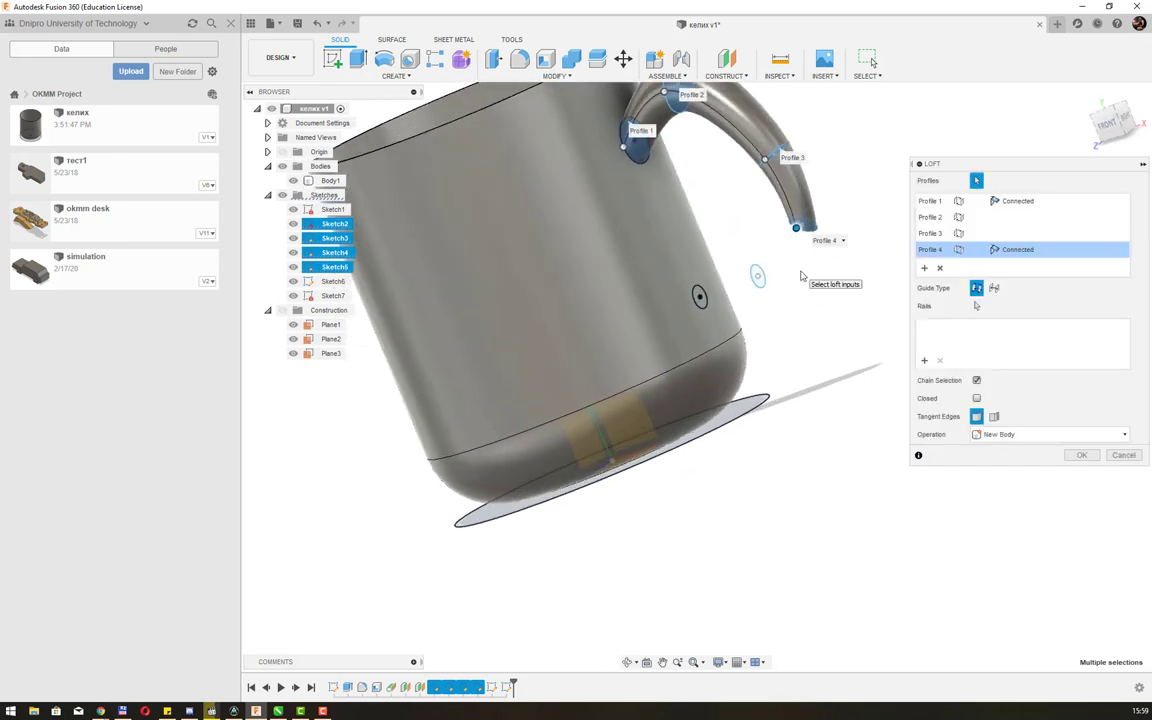
scroll(800, 276, up, 2)
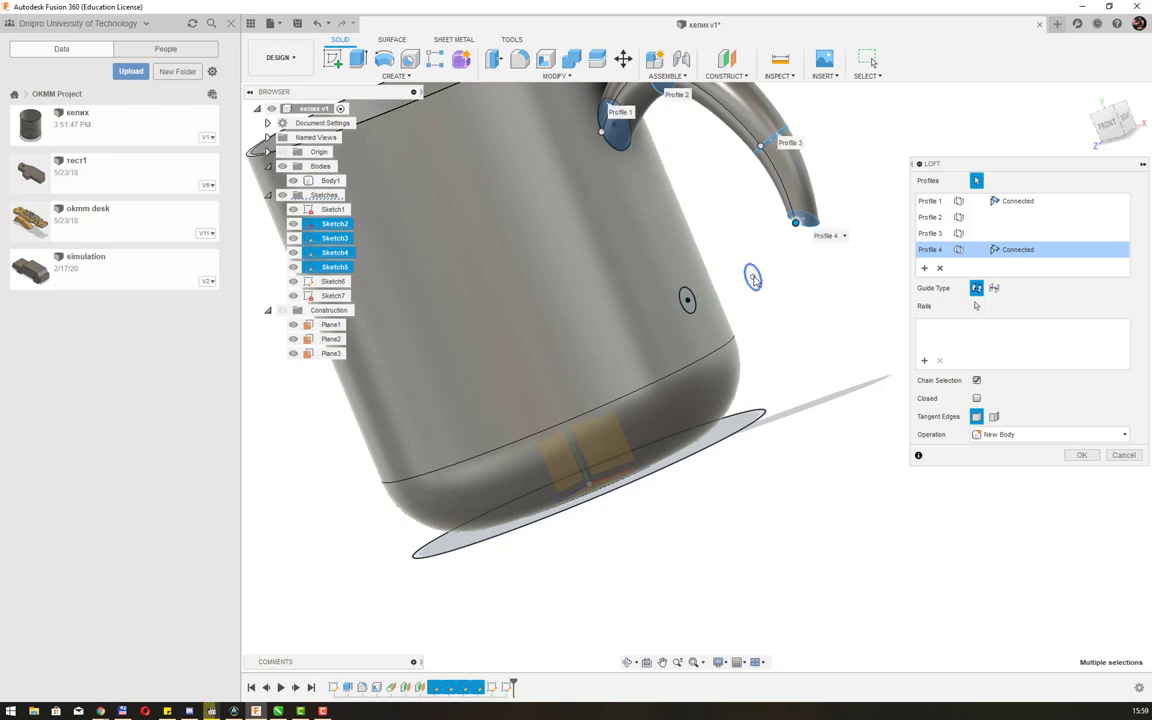
- Add the smallest circle as Profile 5 and check the tapered handle preview
click(753, 278)
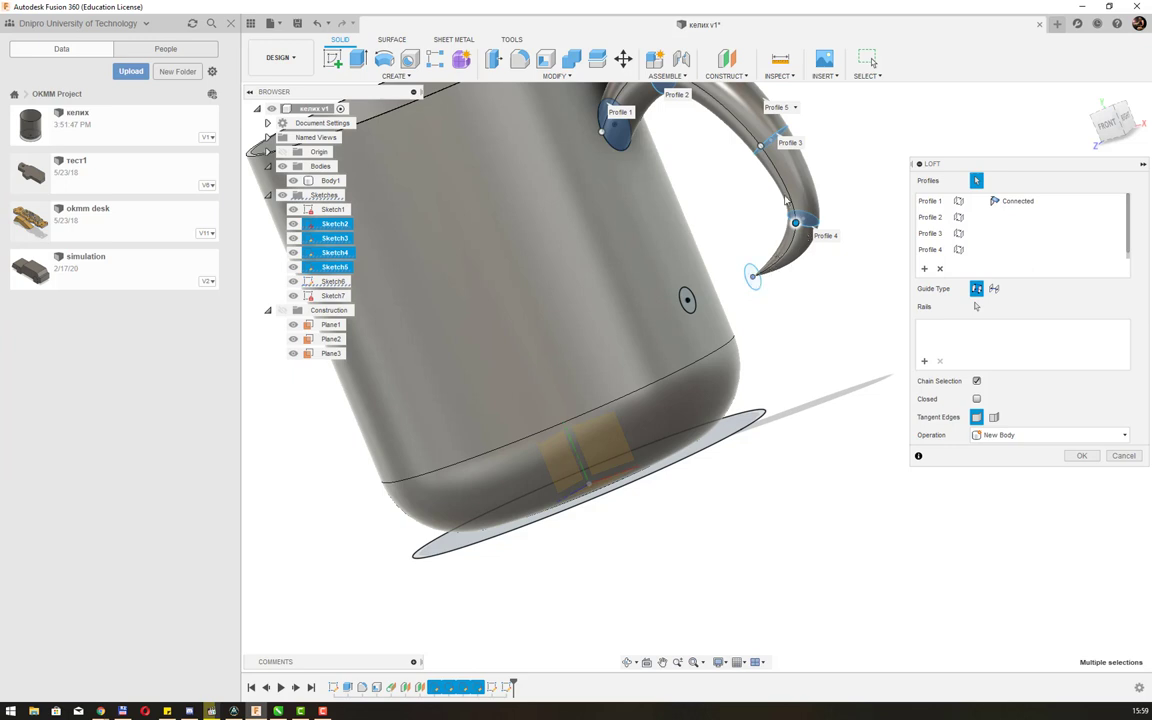
mouse_move(818, 302)
shift+middle_down()
mouse_move(851, 276)
mouse_move(846, 262)
shift+middle_up()
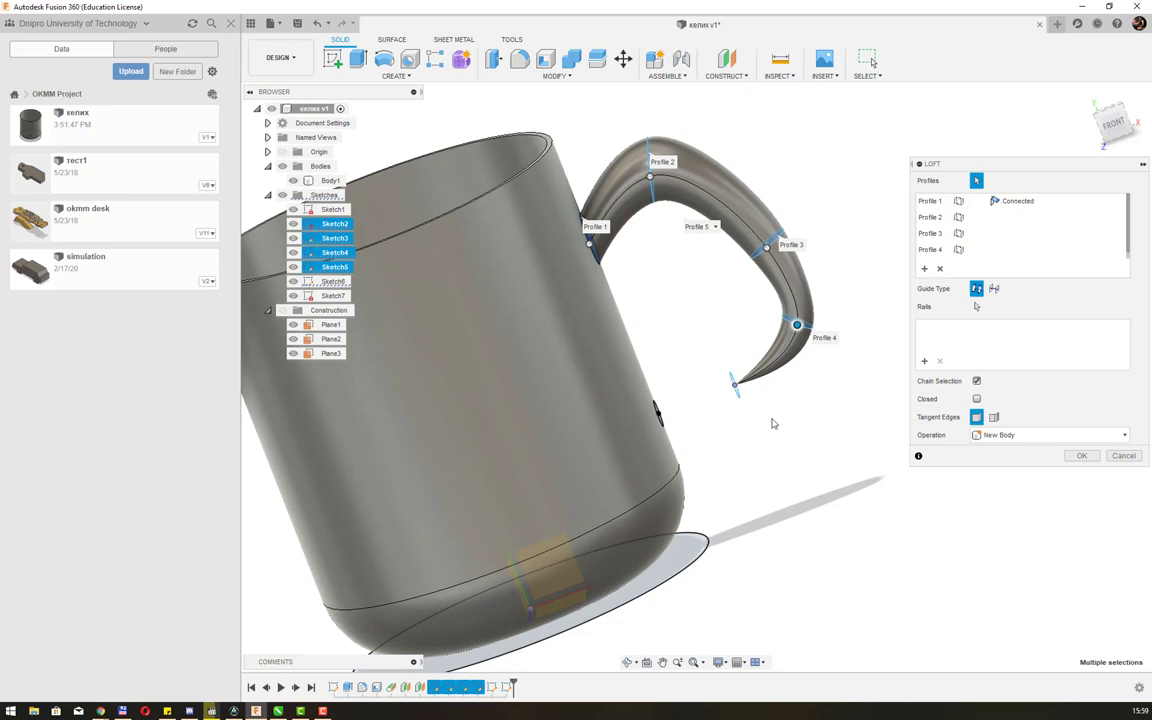
shift+middle_drag(772, 424, 733, 419)
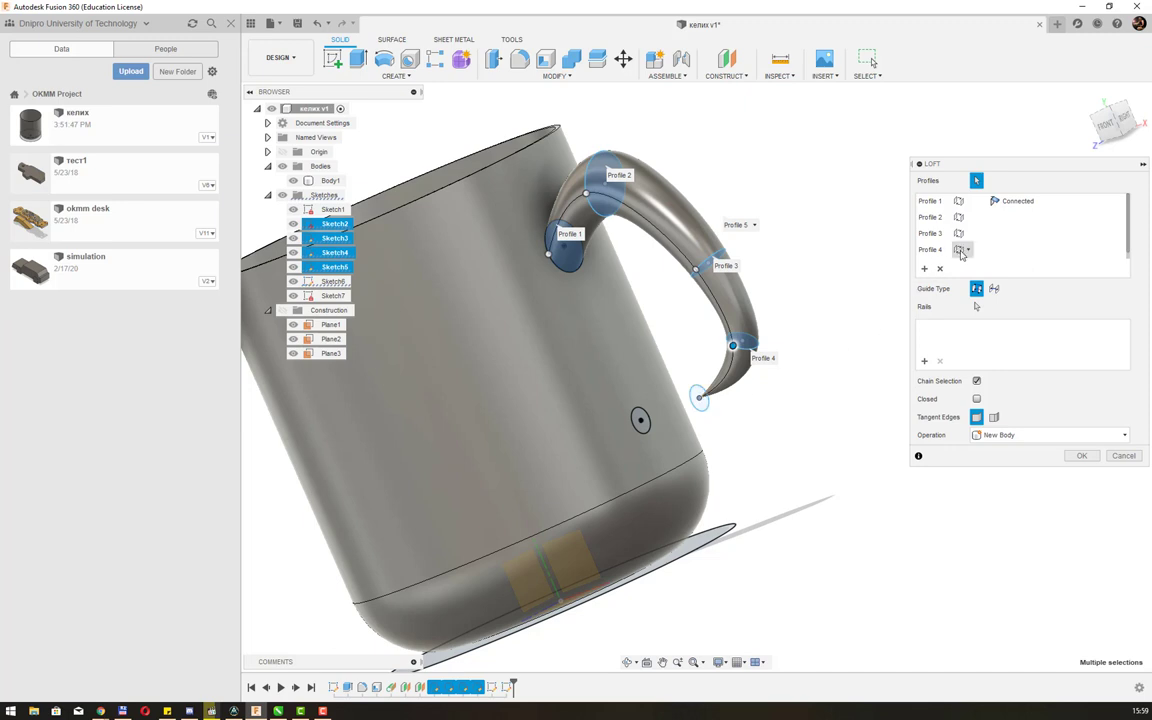
- Remove the point and problematic fourth profile from the loft selection
click(930, 251)
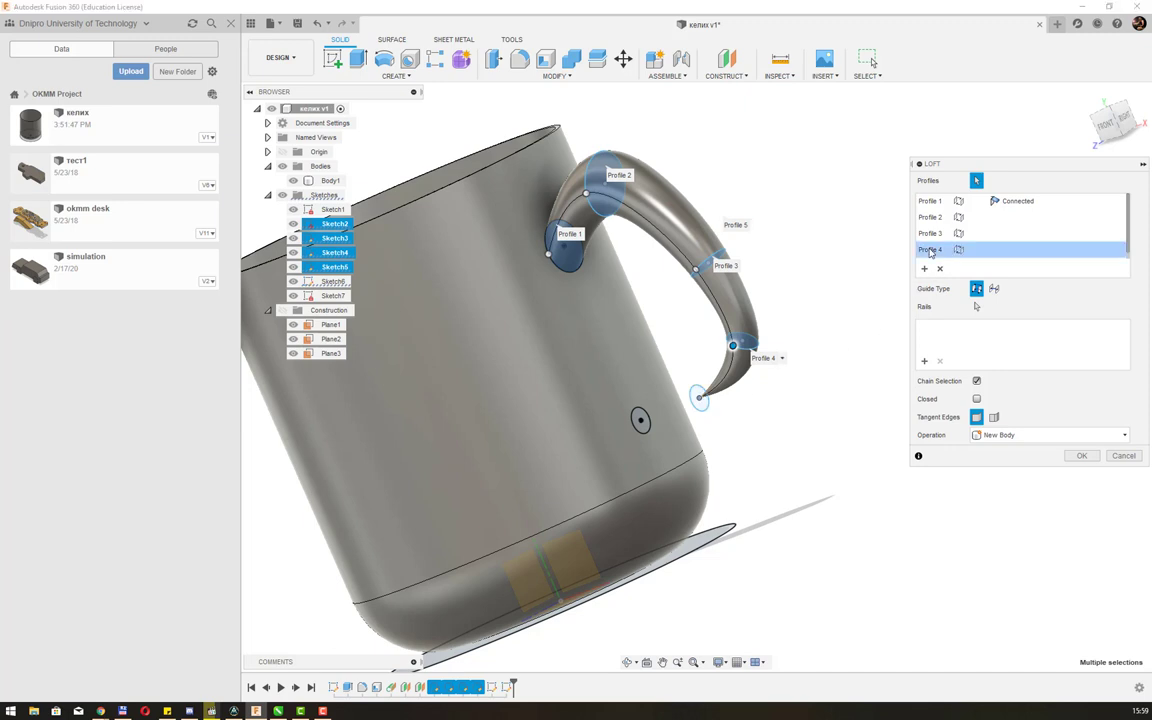
click(941, 269)
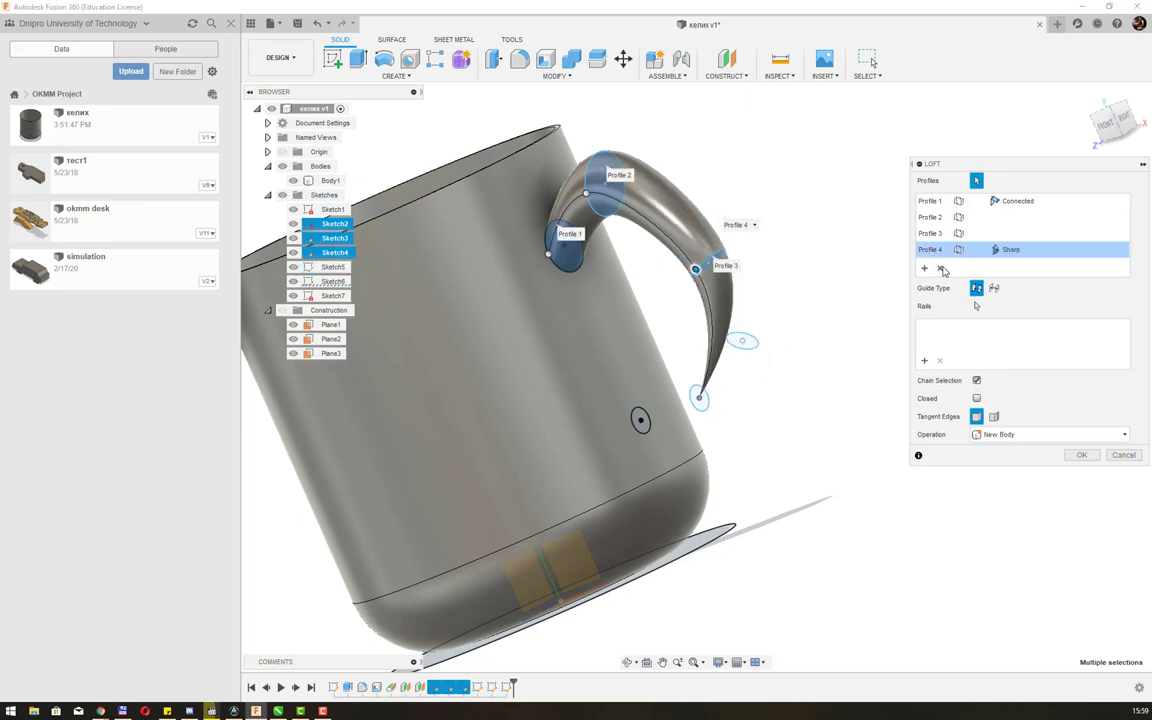
click(702, 400)
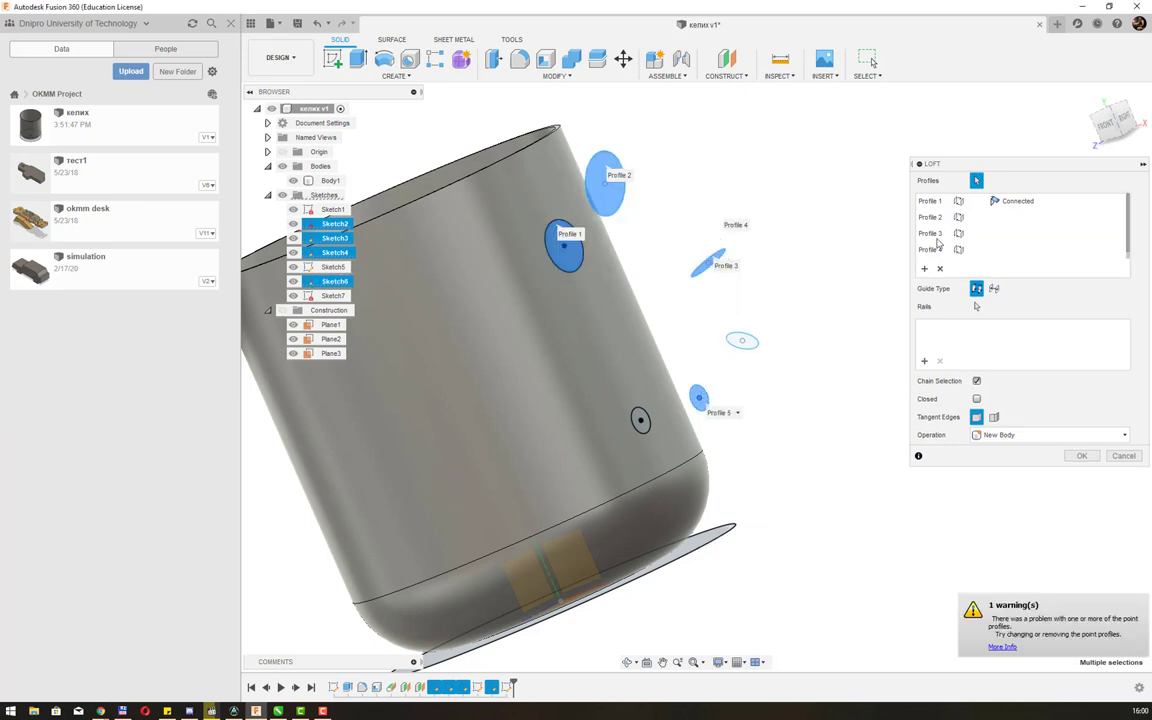
click(937, 249)
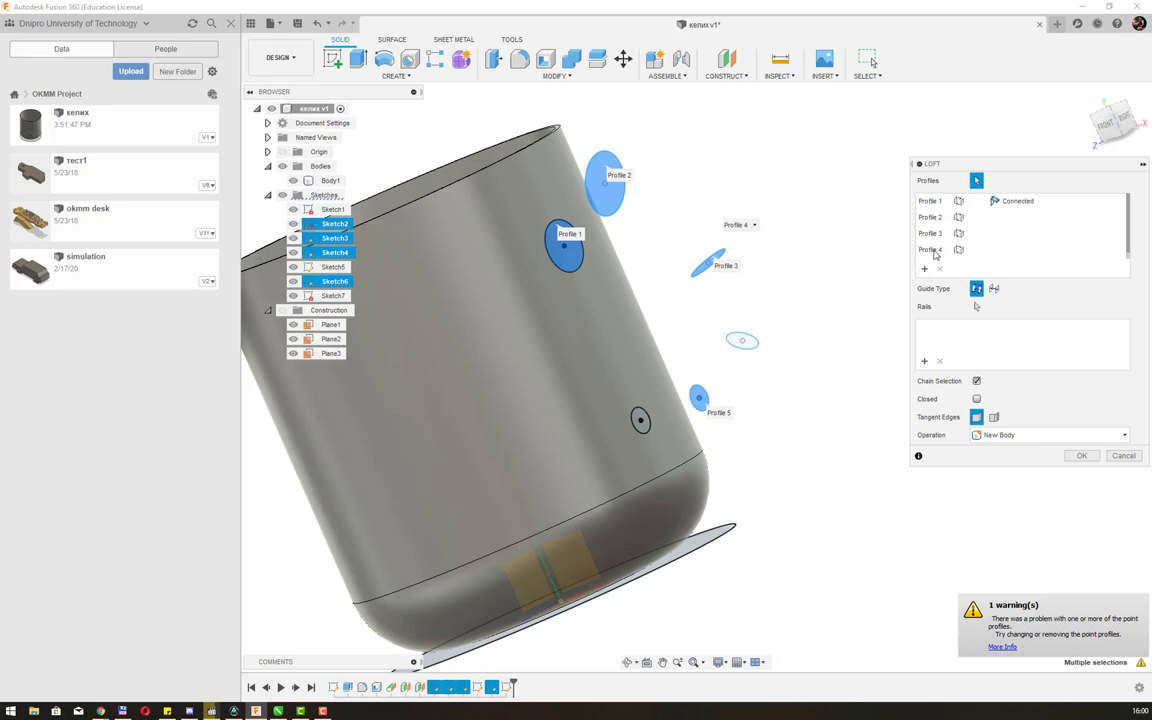
click(924, 270)
click(934, 255)
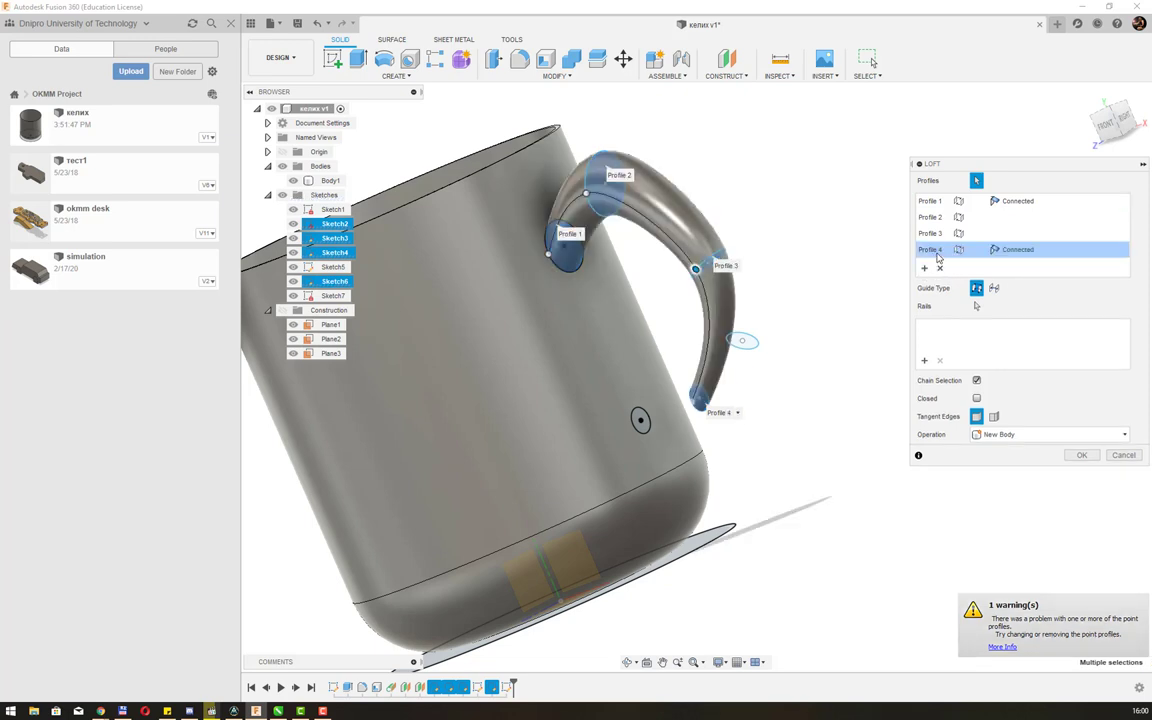
click(940, 268)
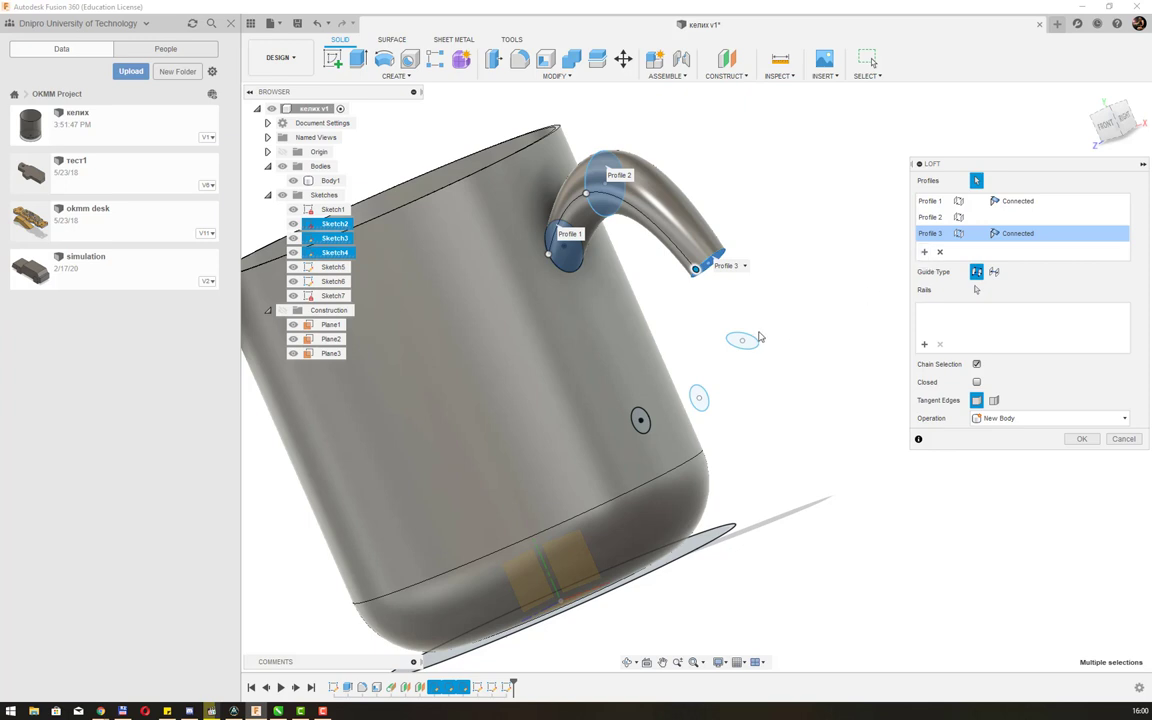
- Add the remaining three ellipses as Profiles 4–6 and apply the loft, creating Body2
click(752, 344)
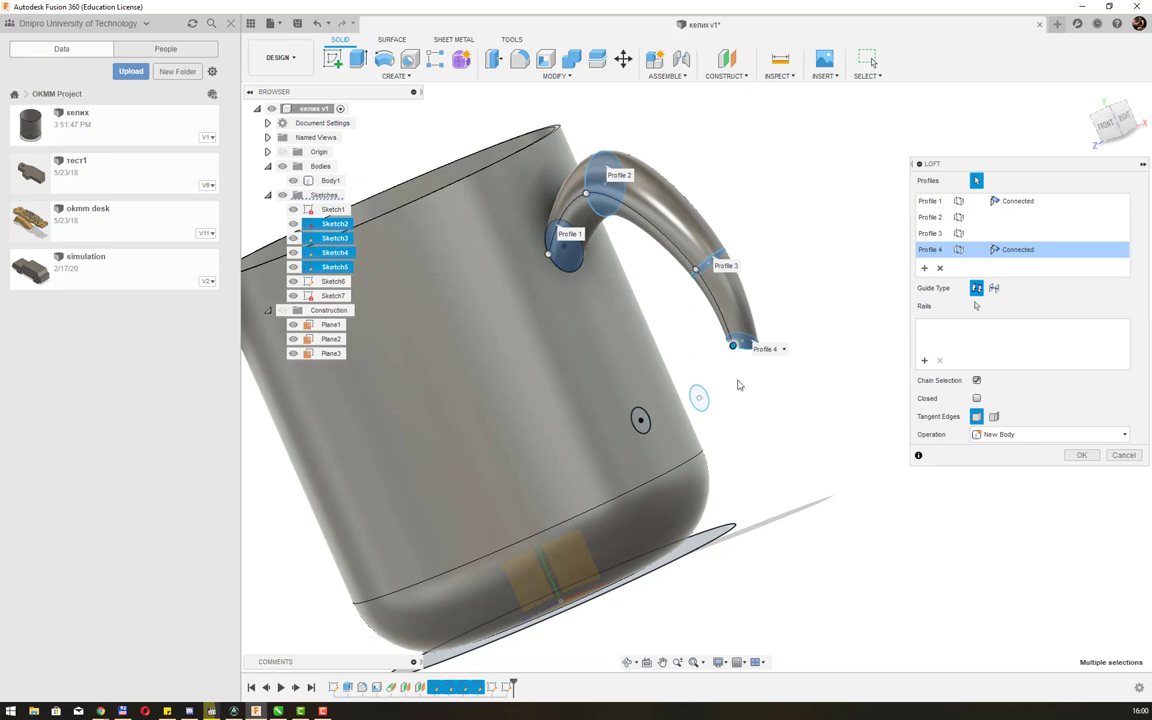
click(701, 399)
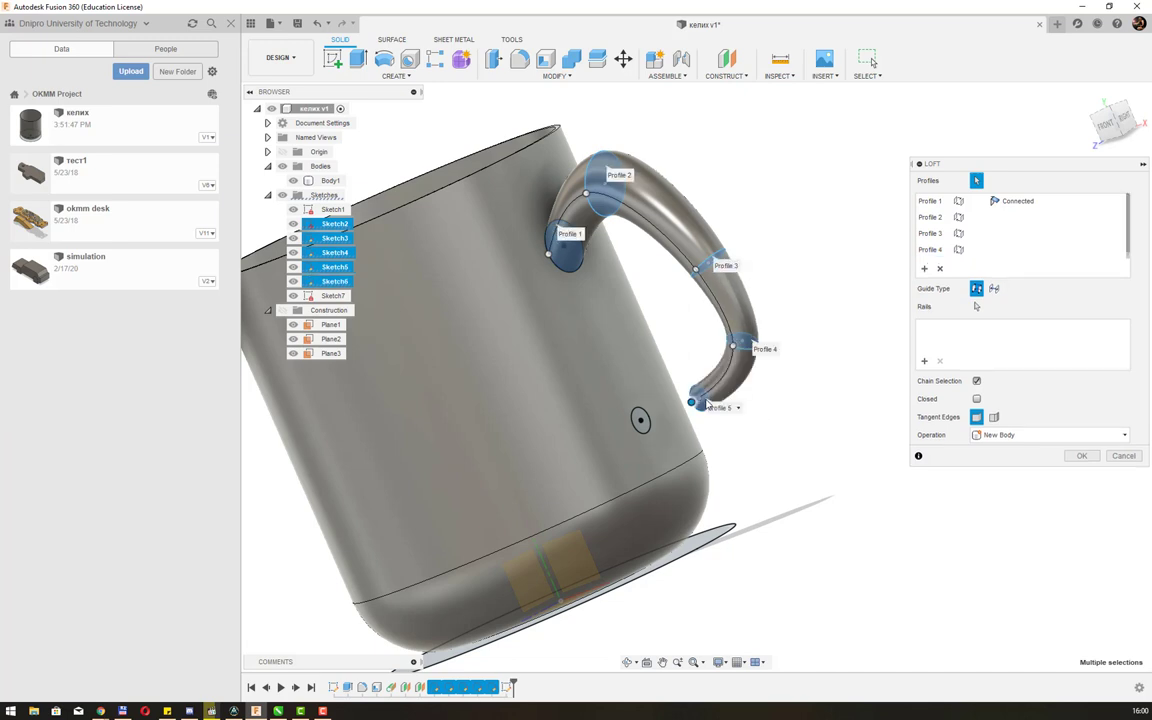
click(643, 426)
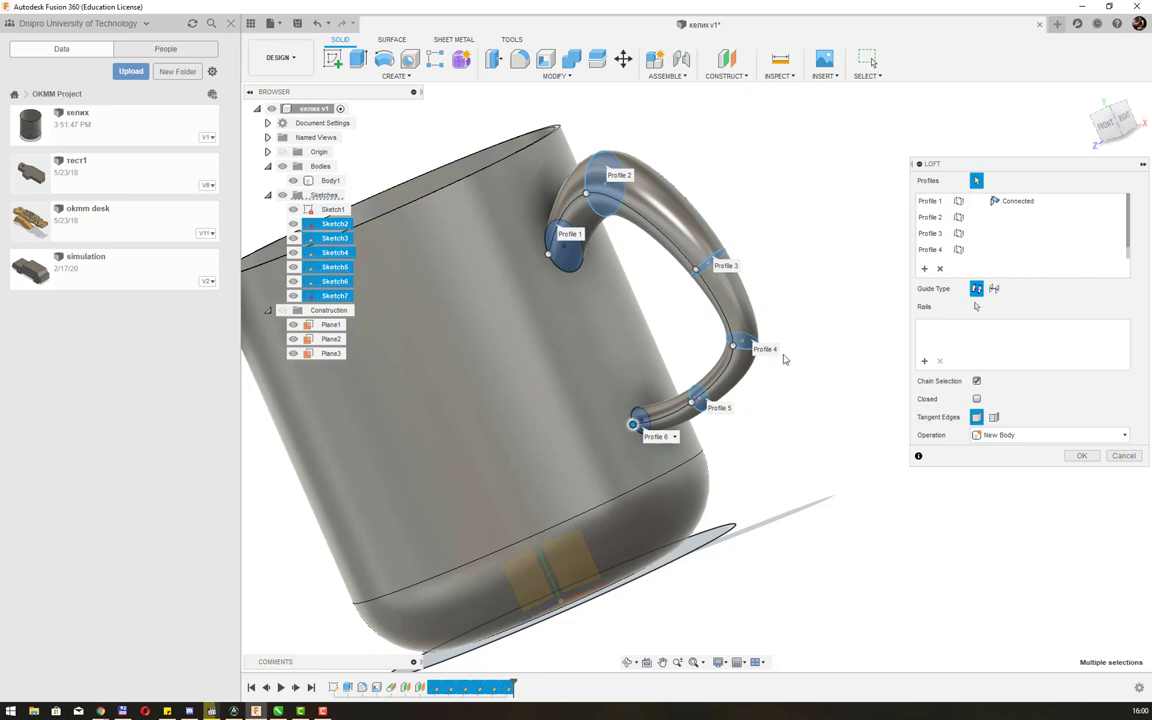
click(1081, 456)
- Inspect the handle body from FRONT and a tilted 3D view, then start a new sketch
mouse_move(746, 216)
middle_down()
mouse_move(872, 247)
mouse_move(1100, 160)
middle_up()
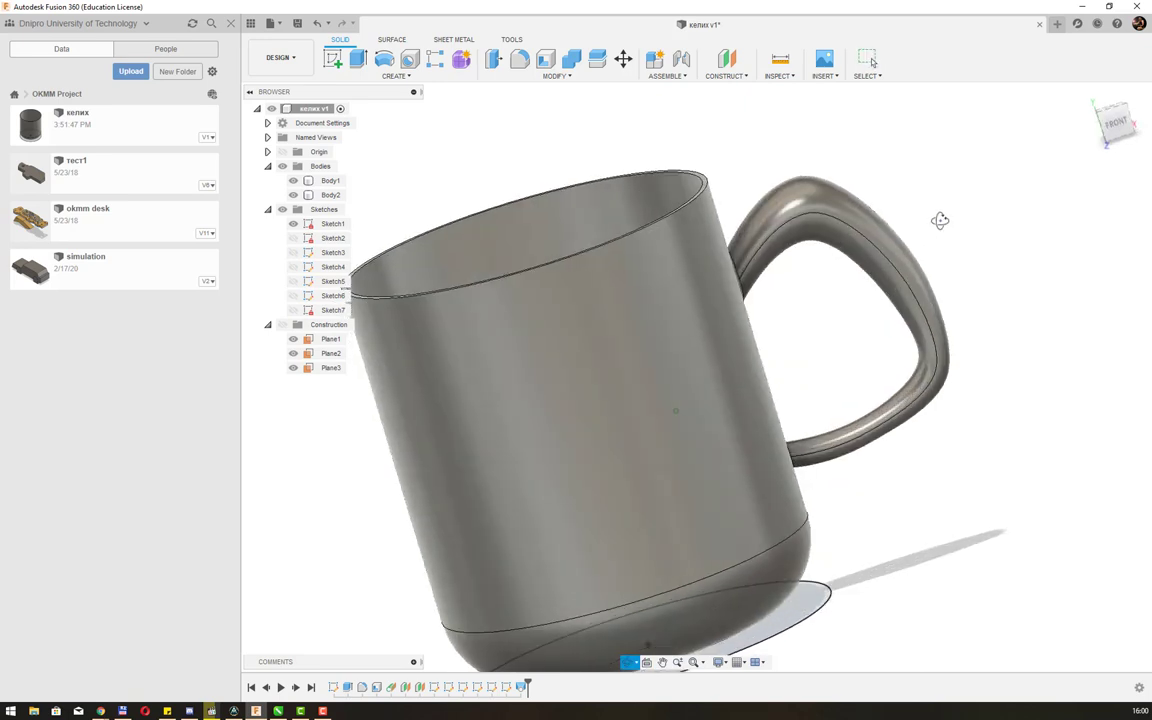
click(1115, 125)
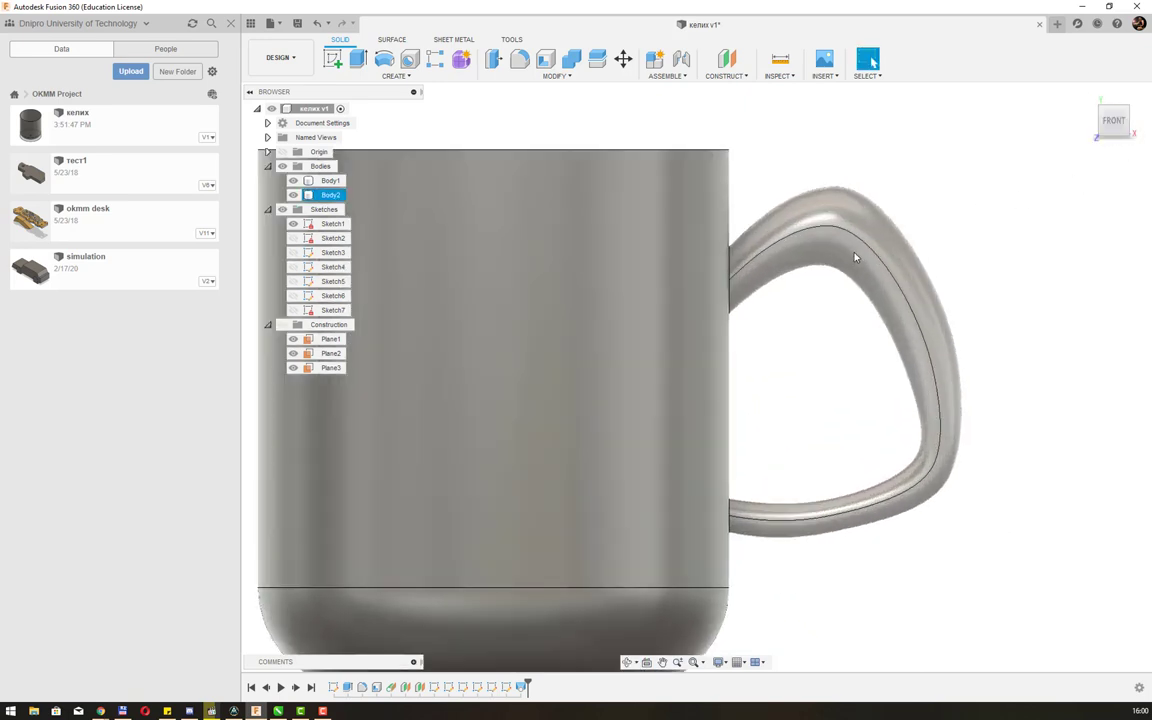
scroll(855, 258, down, 5)
mouse_move(954, 234)
shift+middle_down()
mouse_move(858, 258)
mouse_move(964, 229)
mouse_move(915, 239)
mouse_move(941, 239)
shift+middle_up()
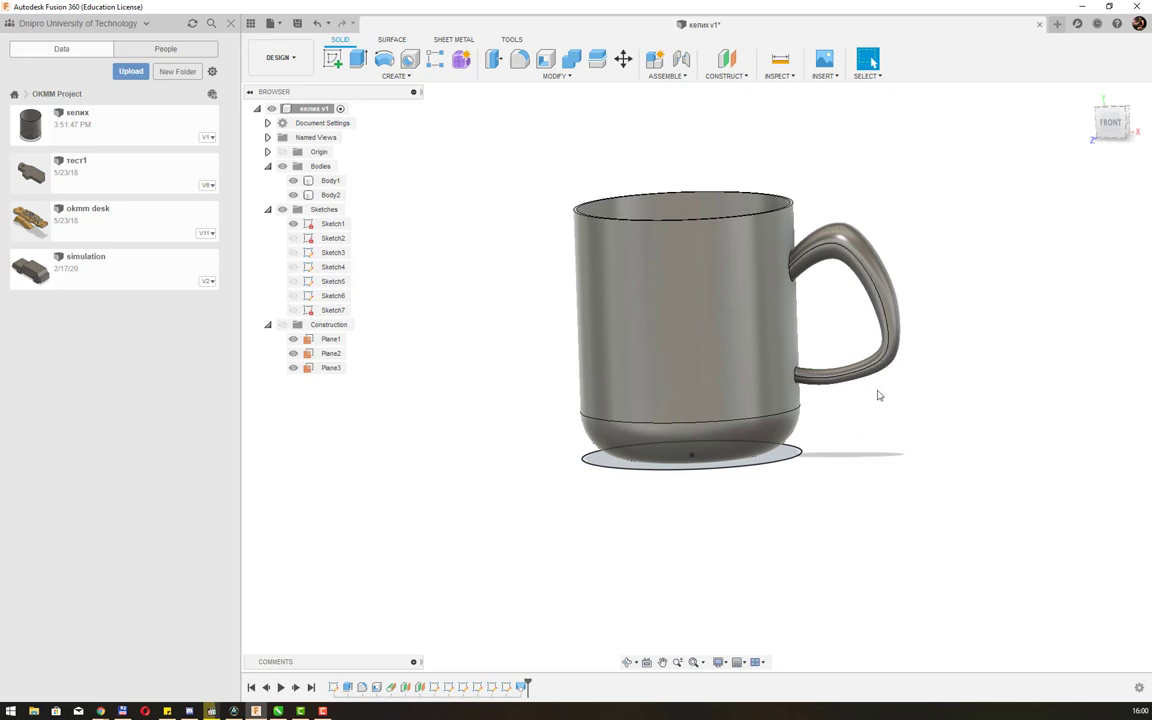
click(872, 242)
key(Escape)
click(333, 58)
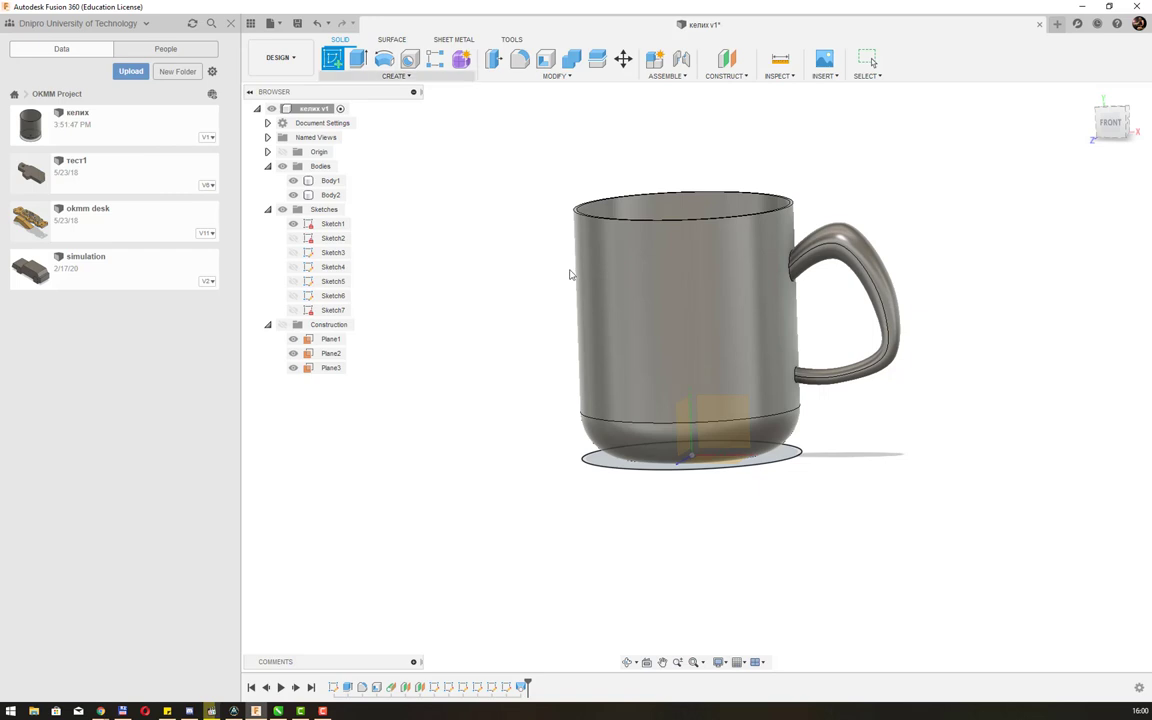
- Start Sketch8 on the front origin plane through the mug
click(720, 412)
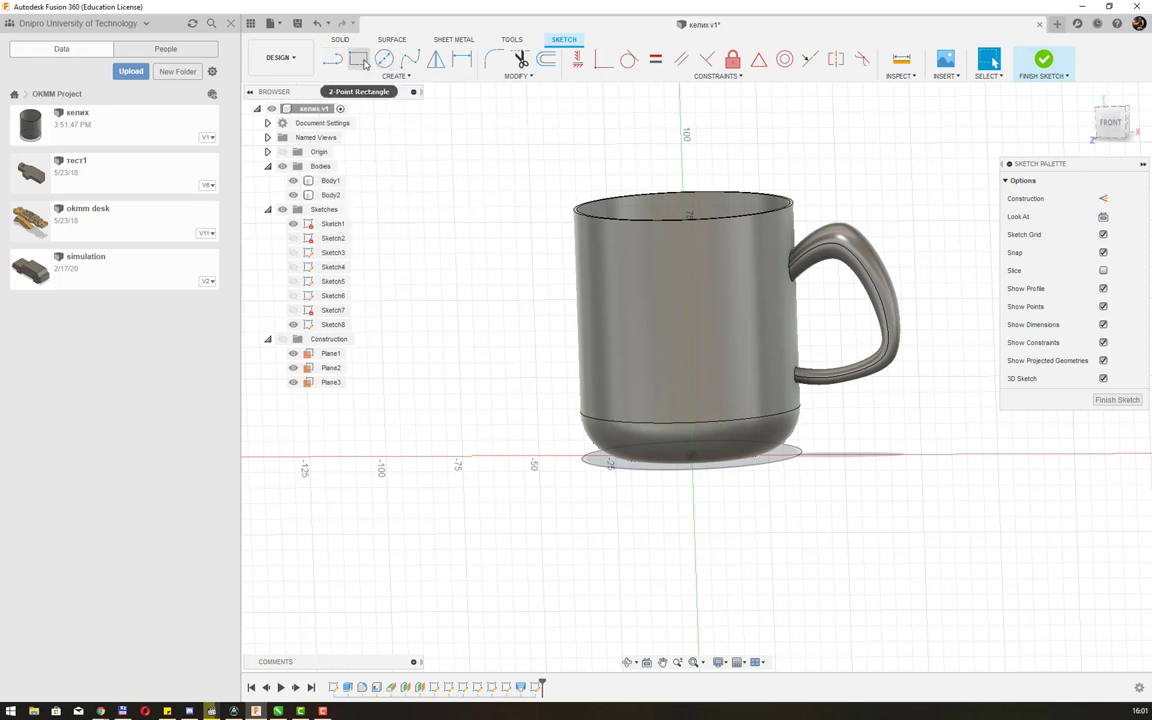
click(394, 77)
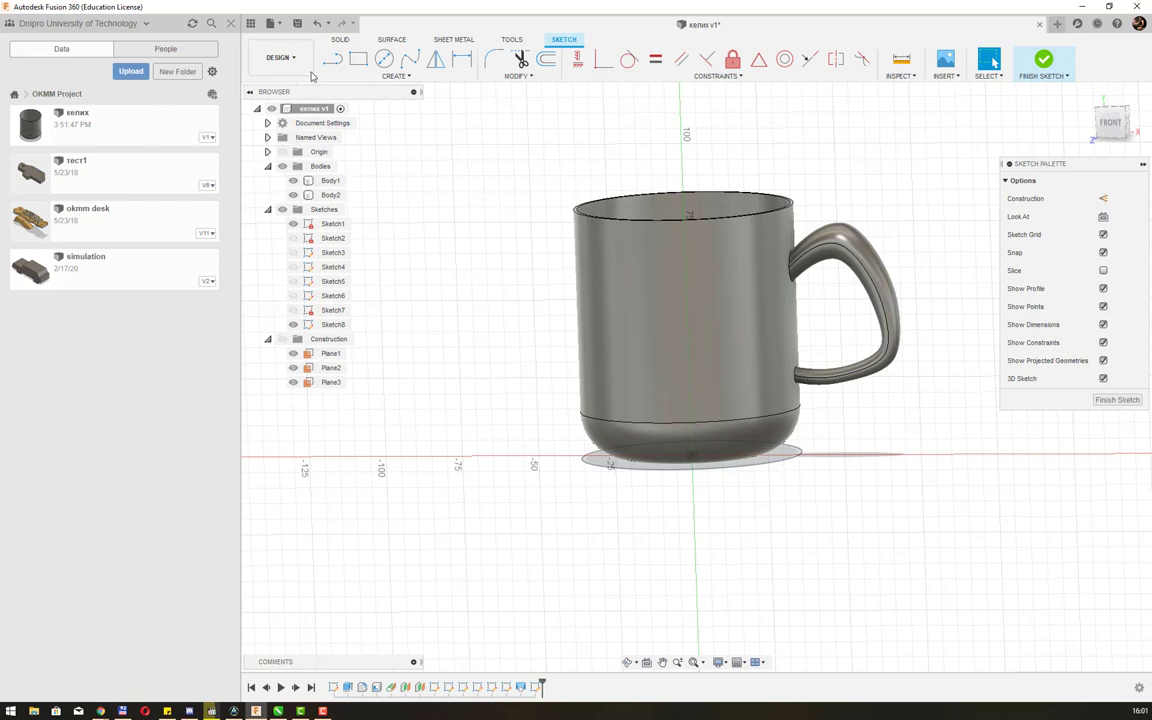
- Save the mug as version 2, keeping 'User Saved' as the description
click(297, 23)
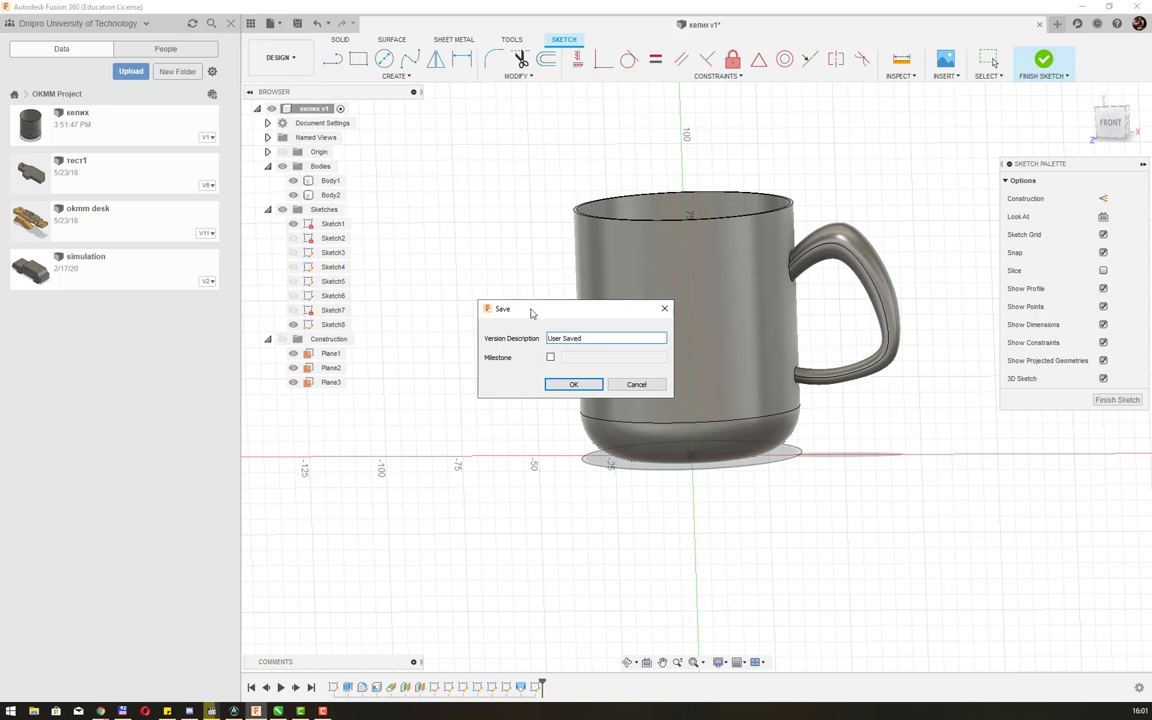
click(588, 337)
click(574, 385)
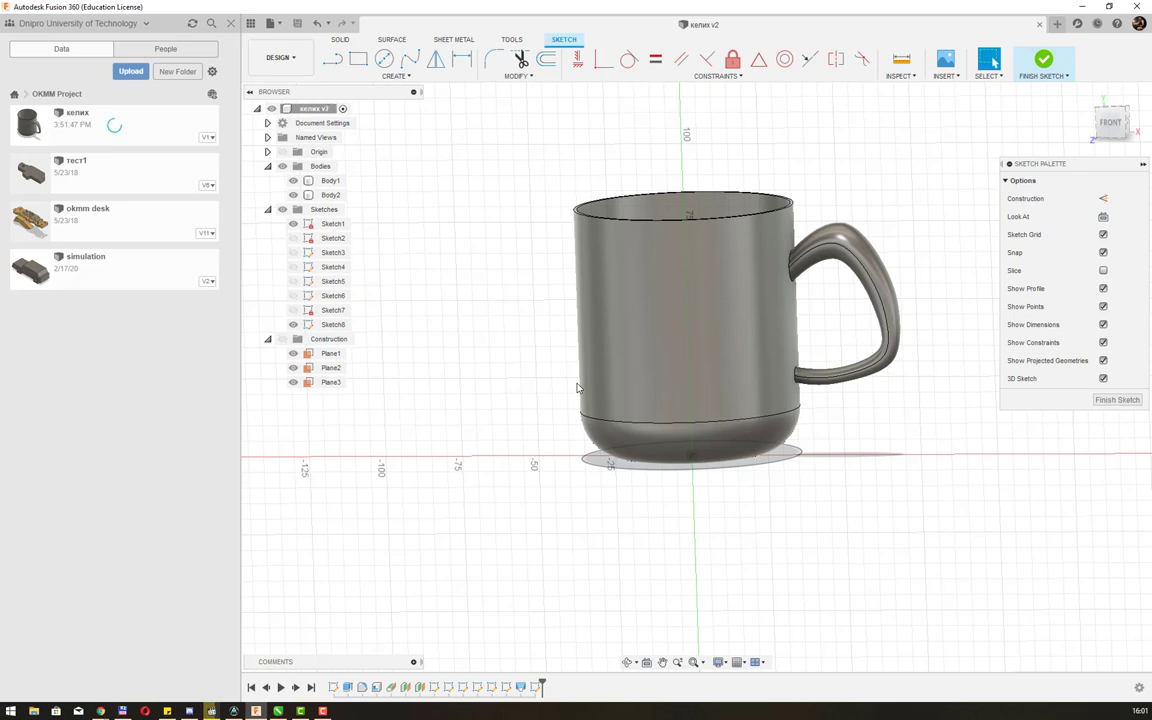
- Show the mug file's version history in the Data Panel, then clear the body selection
click(207, 138)
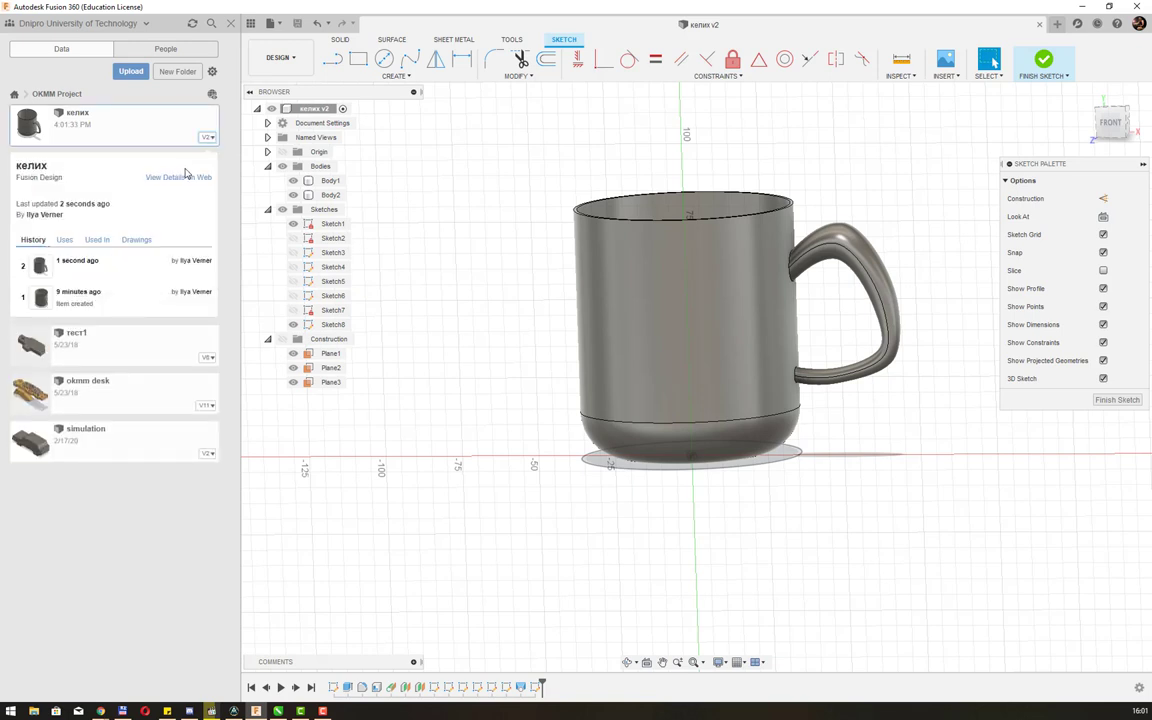
mouse_move(110, 293)
click(330, 180)
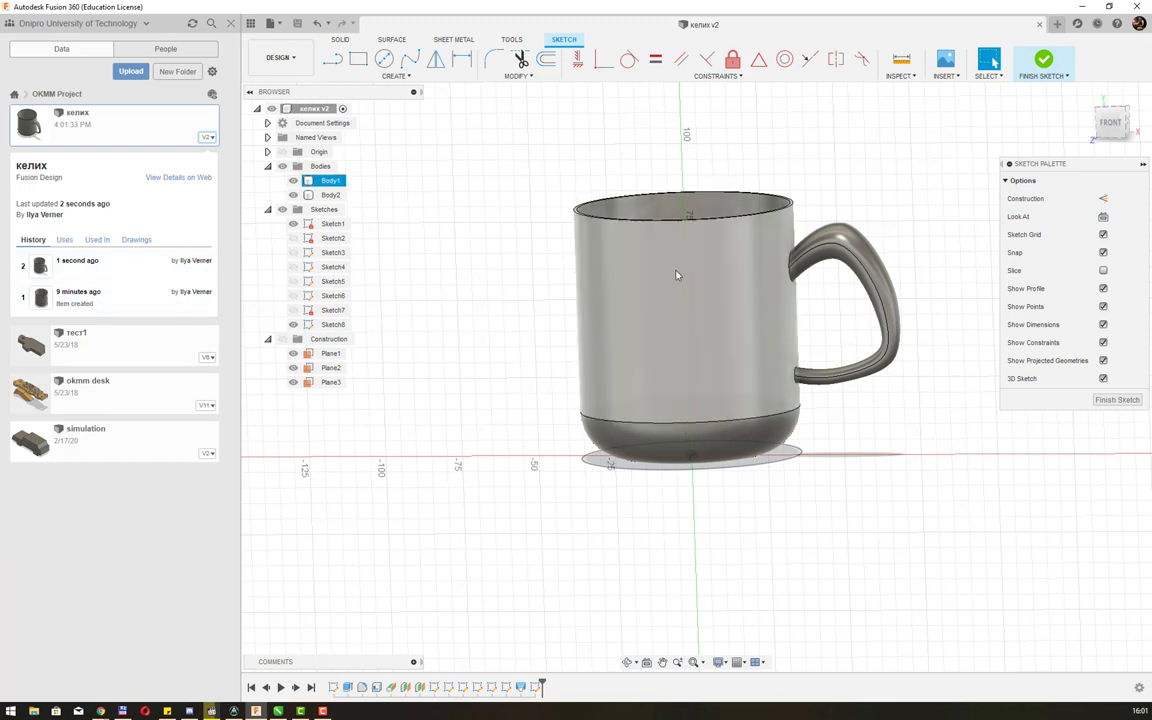
key(Escape)
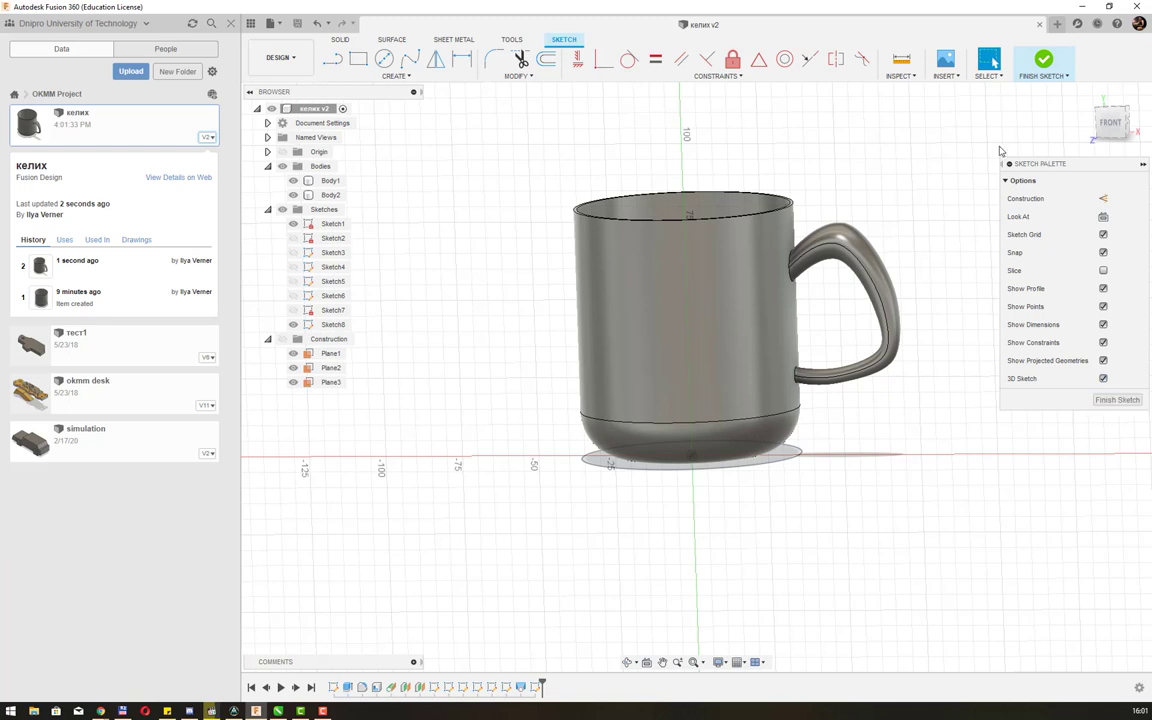
- Finish Sketch8, pan the mug left, and bring up the File menu options
click(1044, 64)
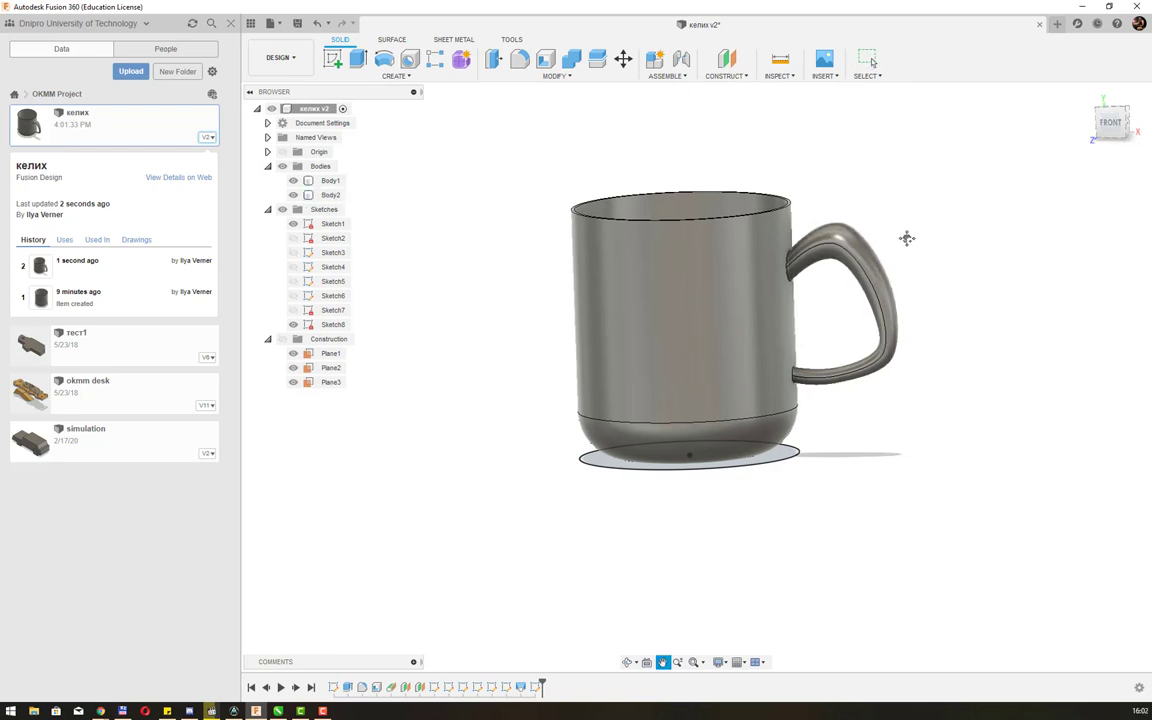
middle_drag(905, 236, 883, 242)
key(Escape)
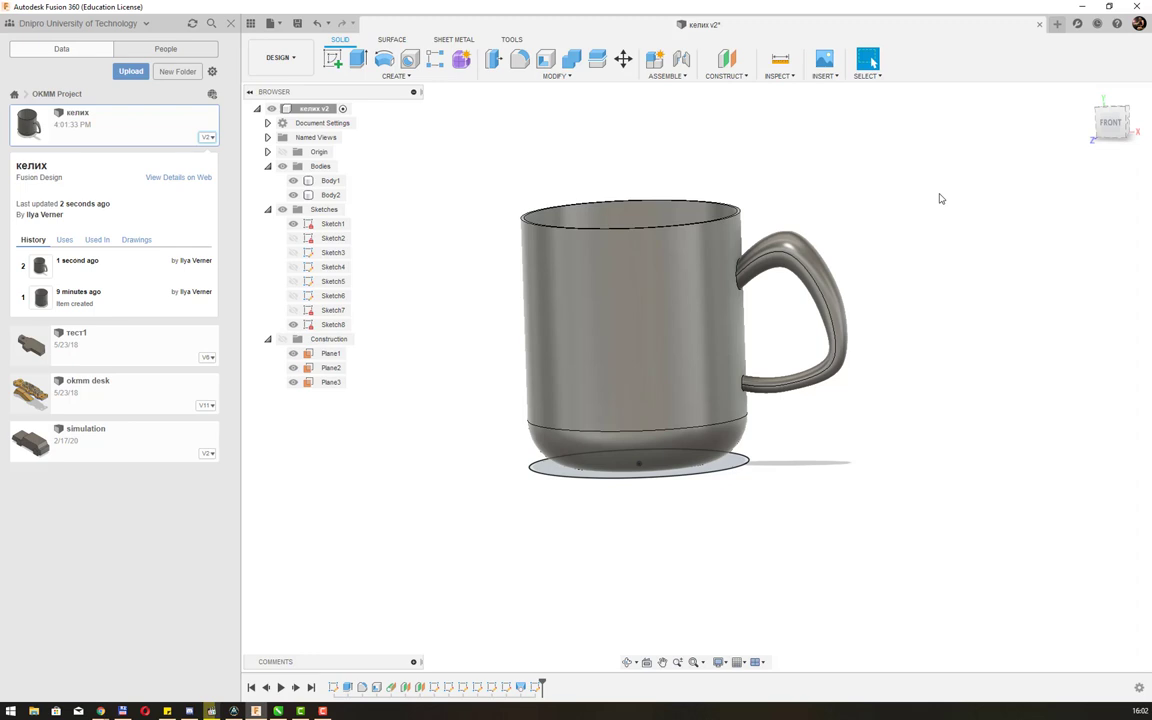
click(281, 24)
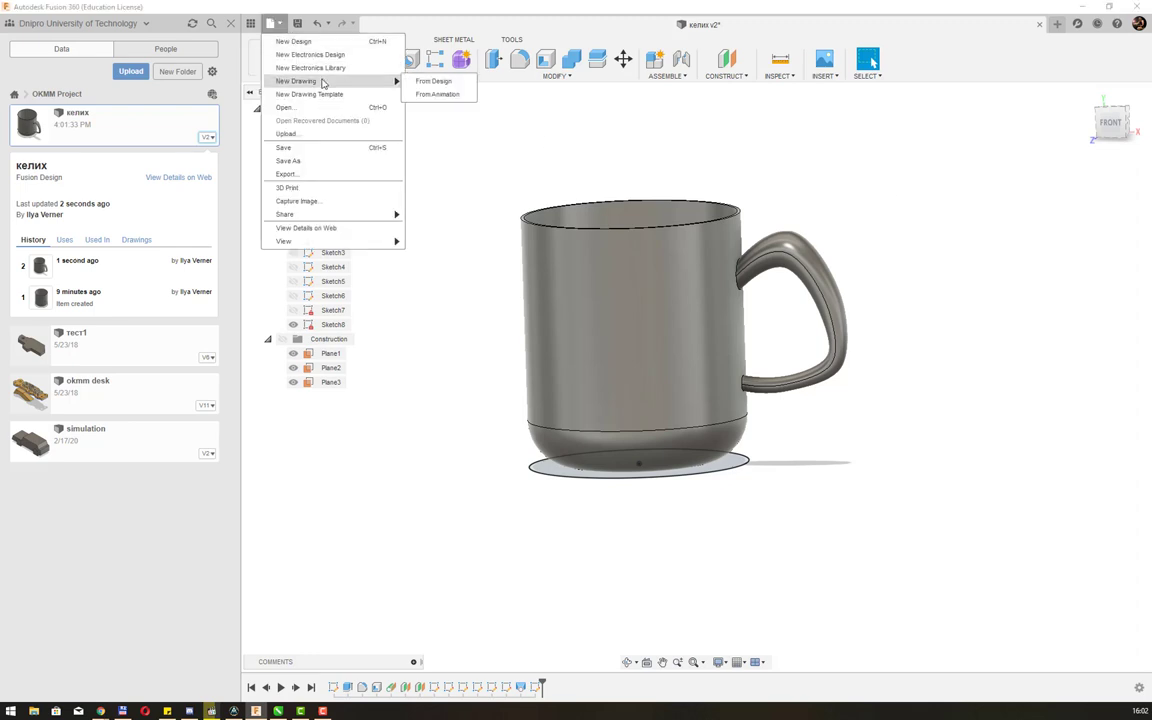
mouse_move(296, 81)
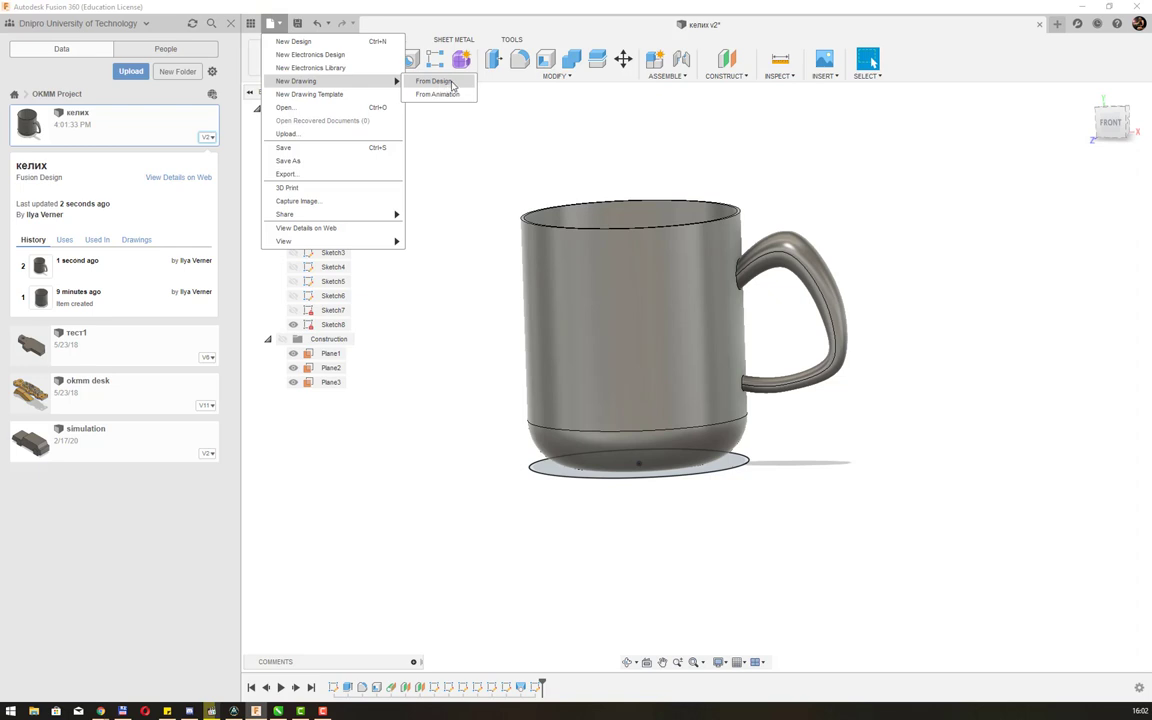
- Create a drawing from the design: From Scratch template, ISO standard, mm units, A3 sheet
click(452, 87)
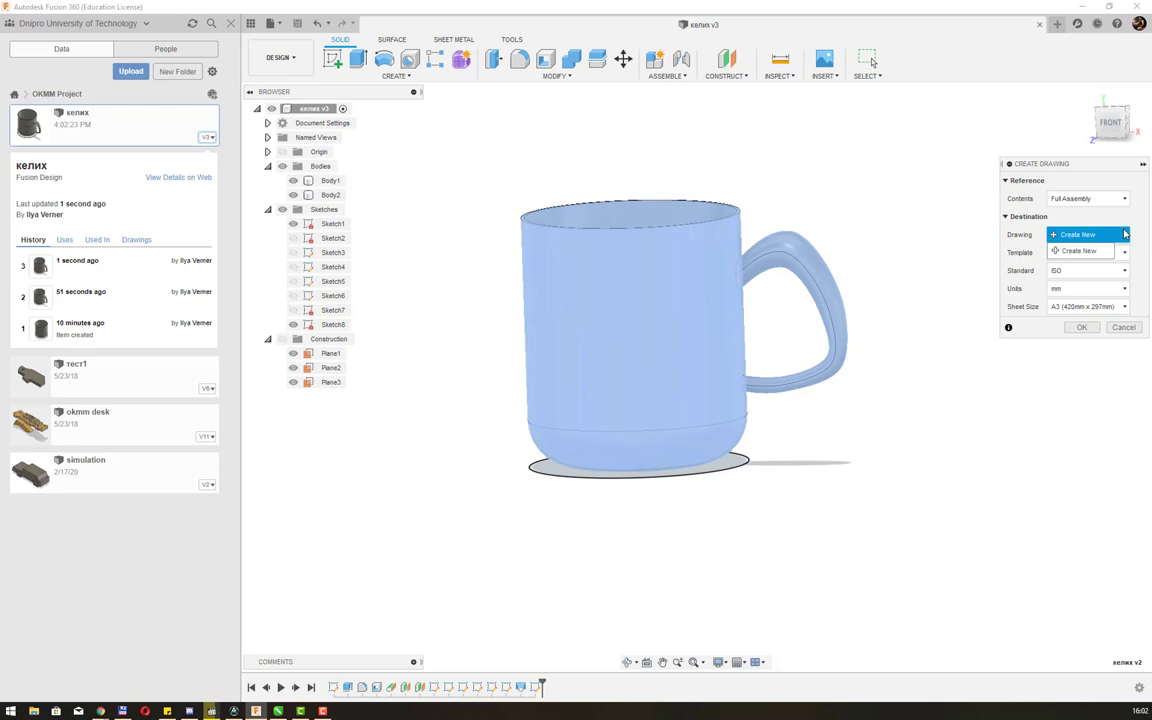
click(1127, 254)
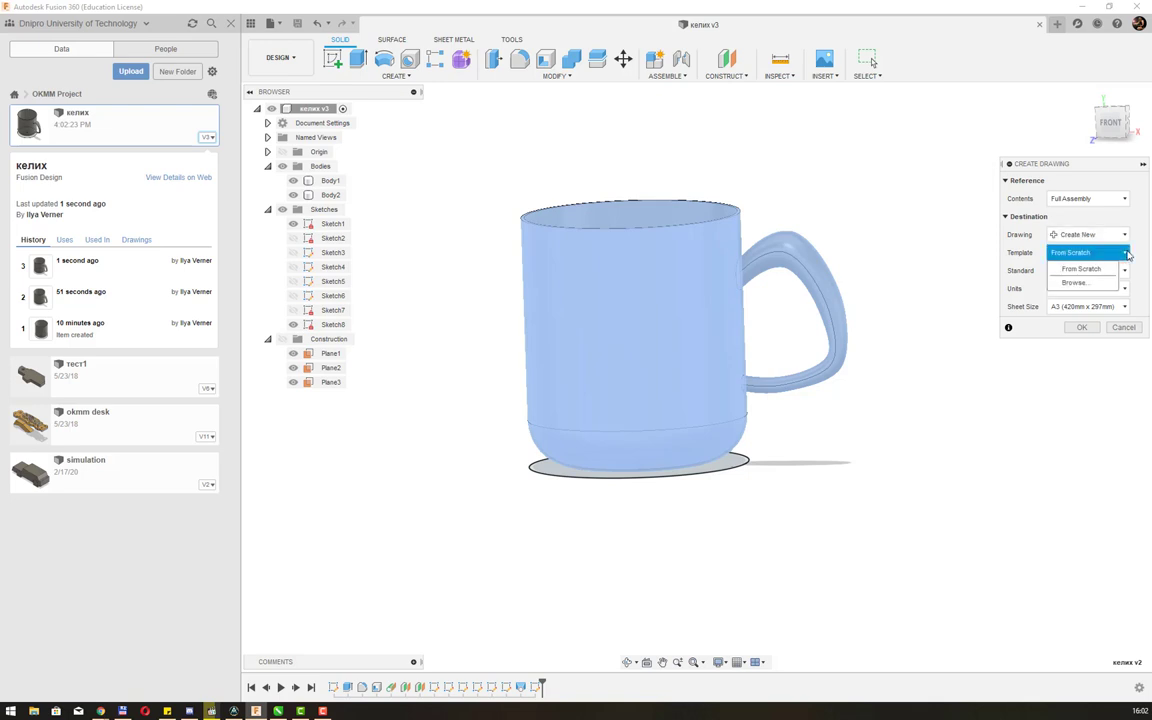
click(1126, 254)
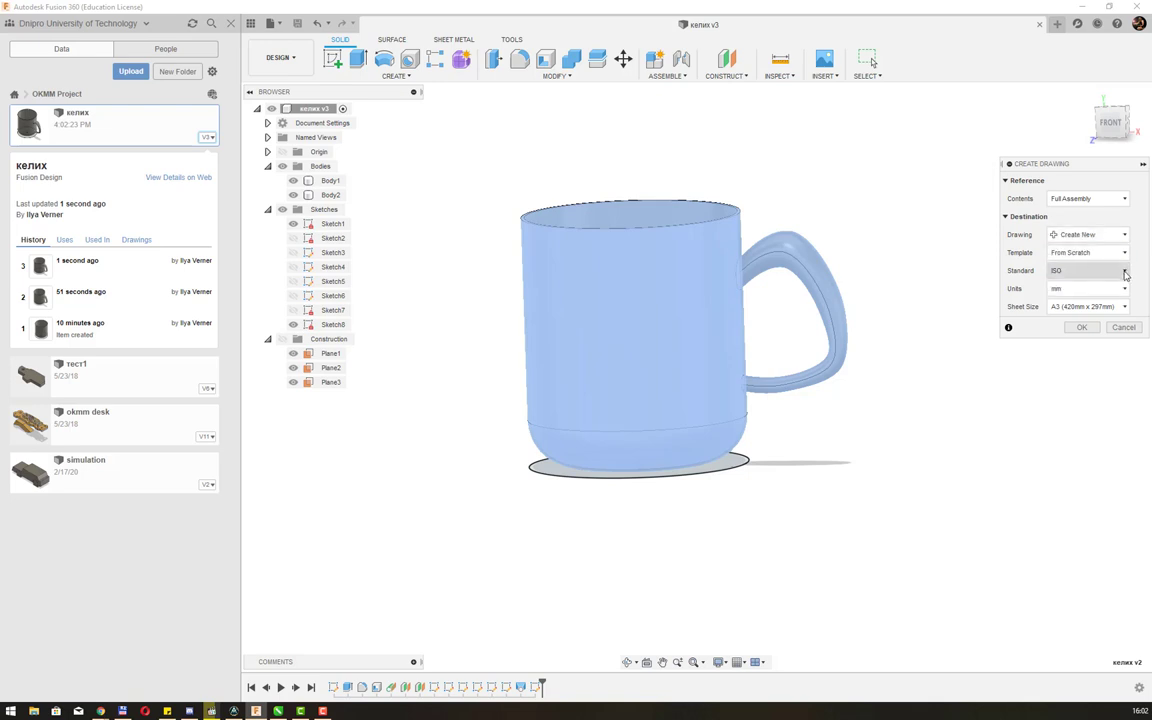
click(1125, 272)
click(1125, 273)
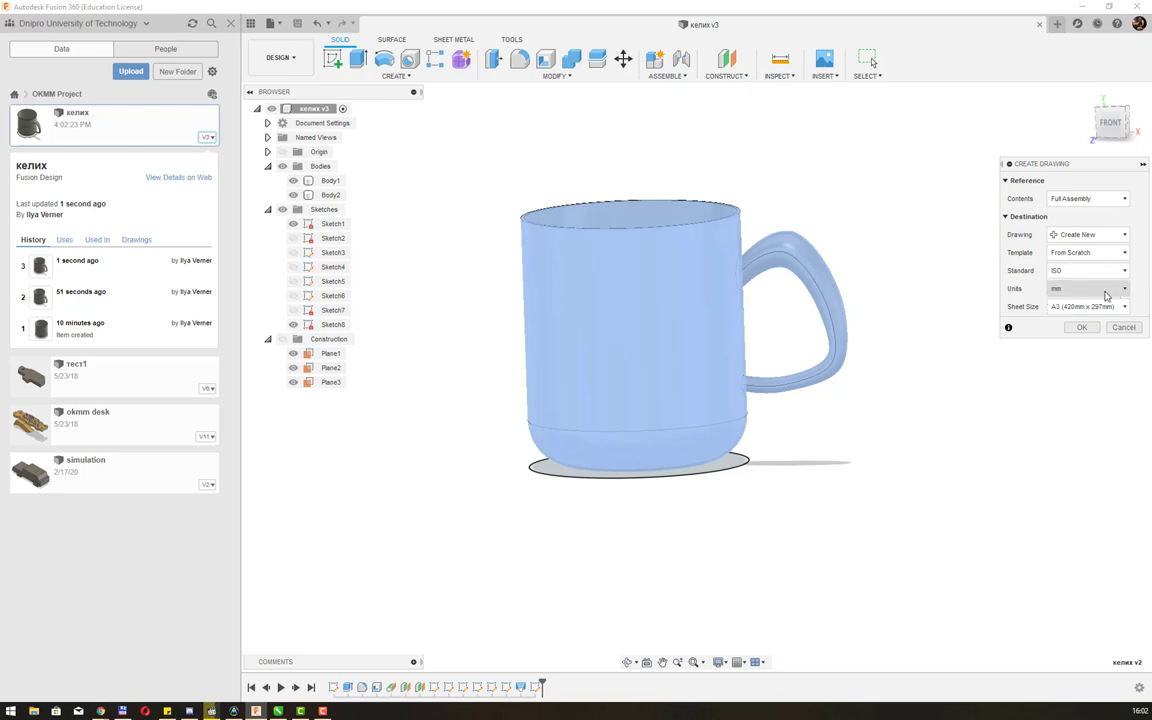
click(1120, 308)
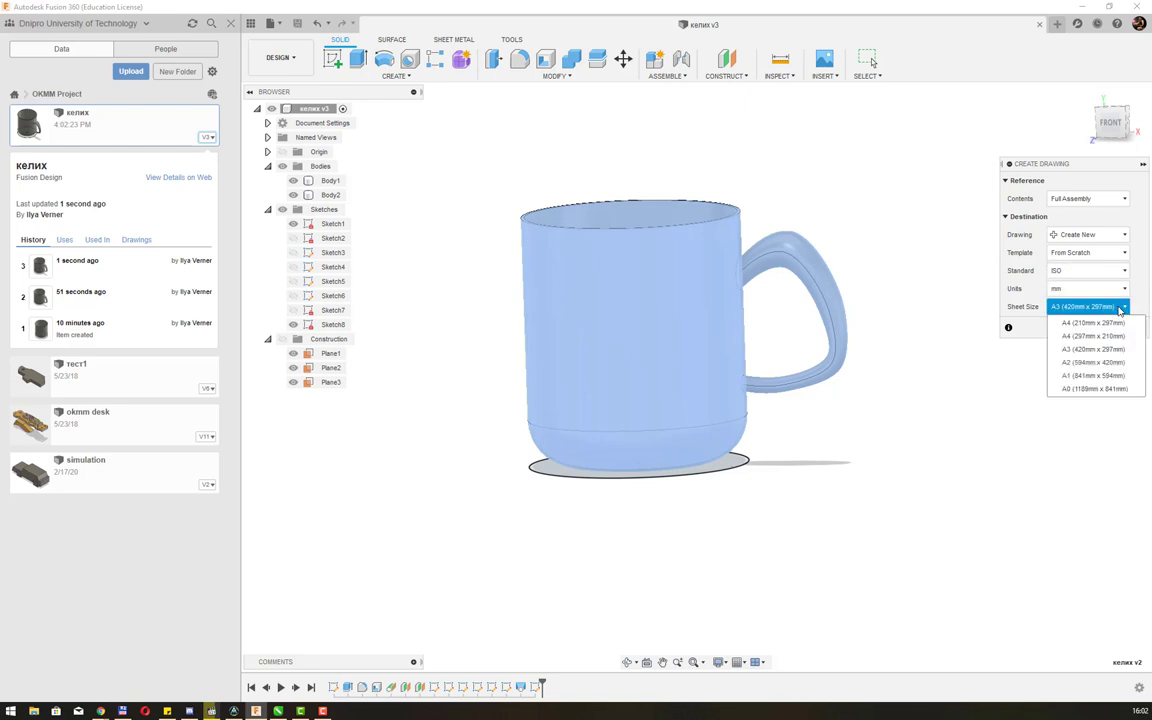
click(1120, 310)
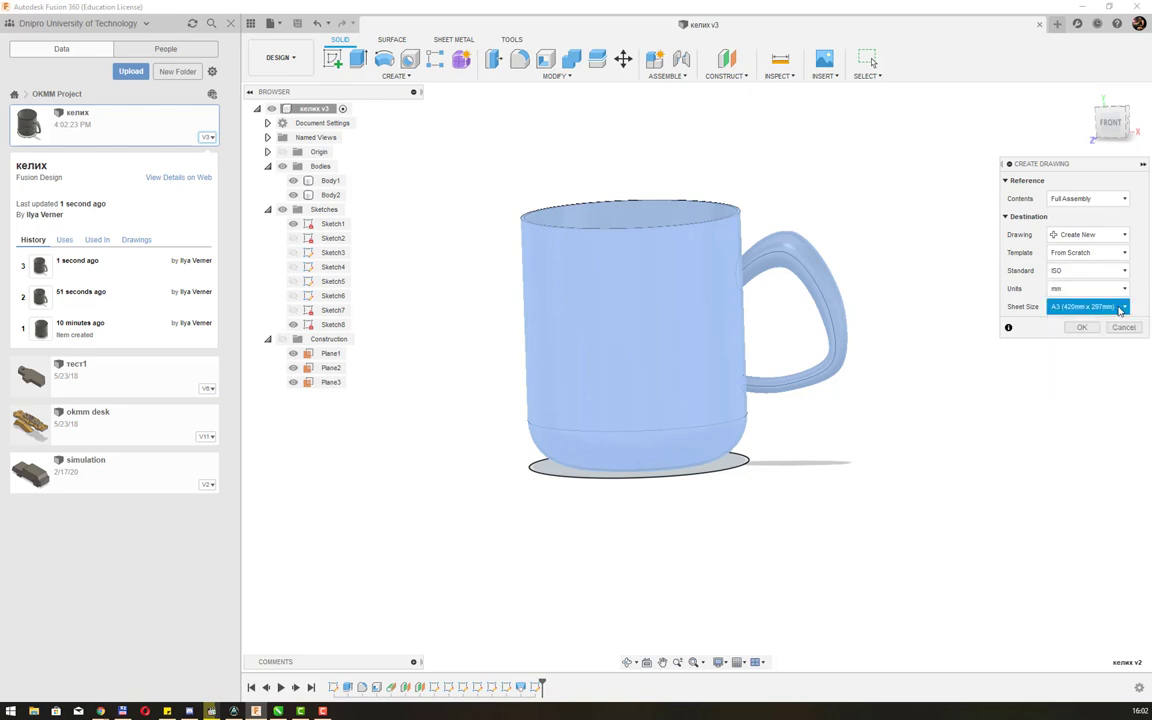
click(1120, 308)
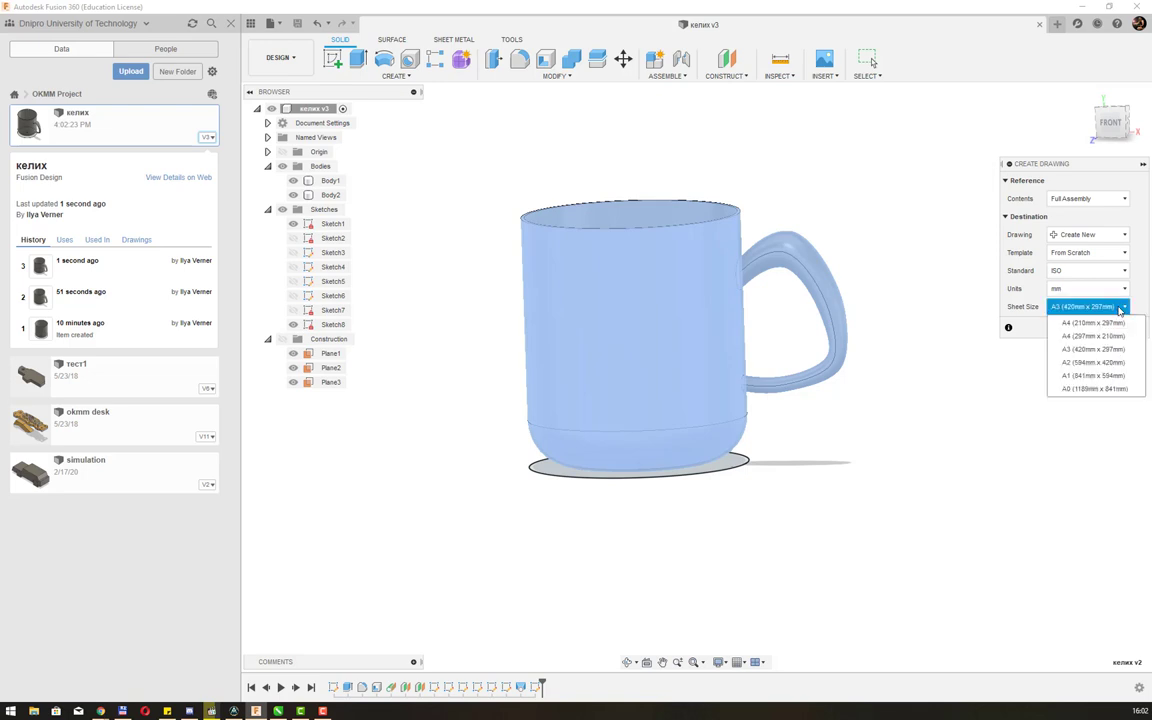
click(1120, 310)
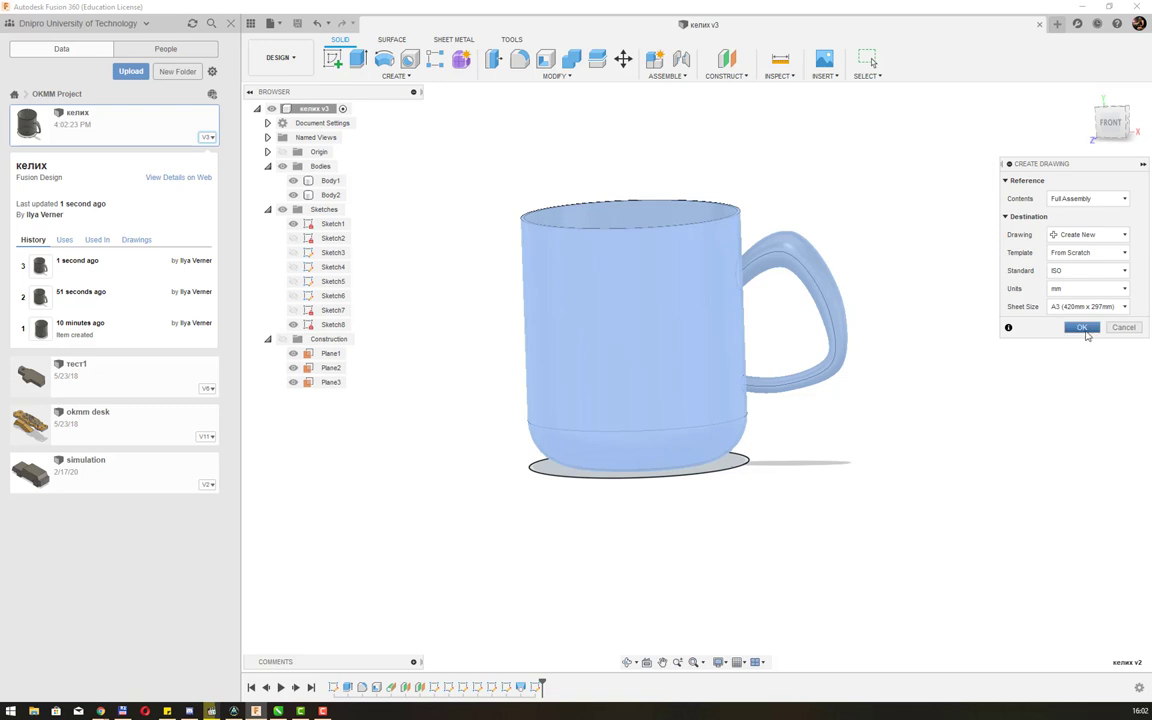
click(1082, 328)
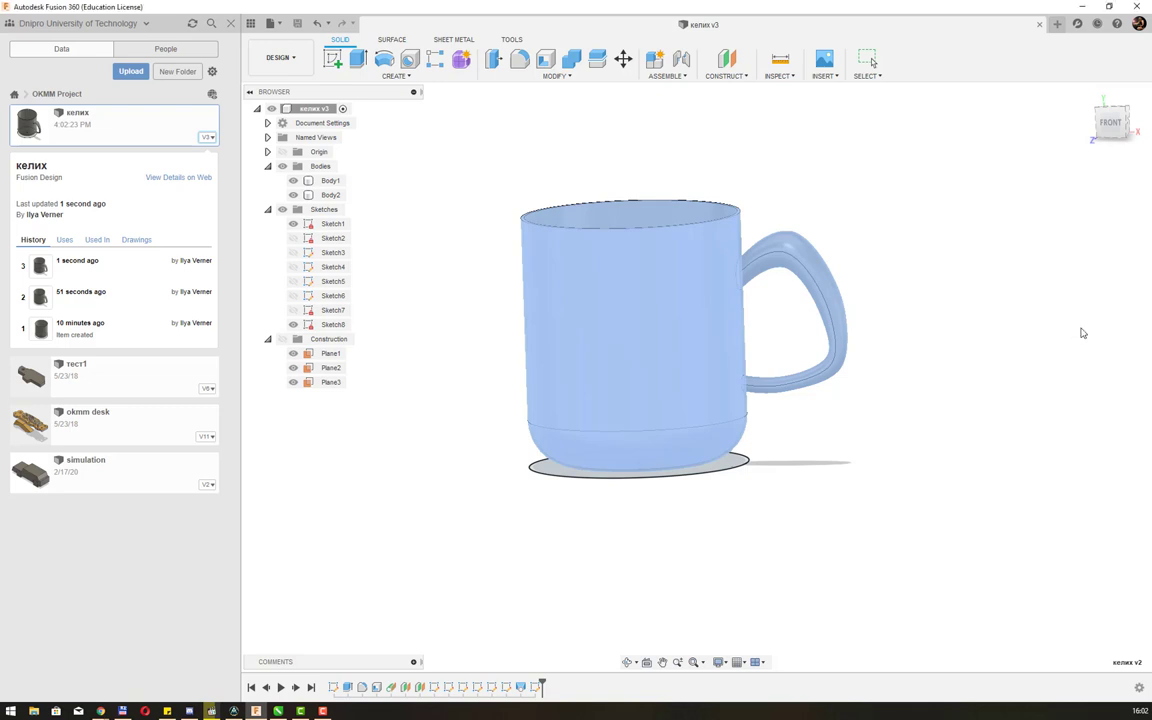
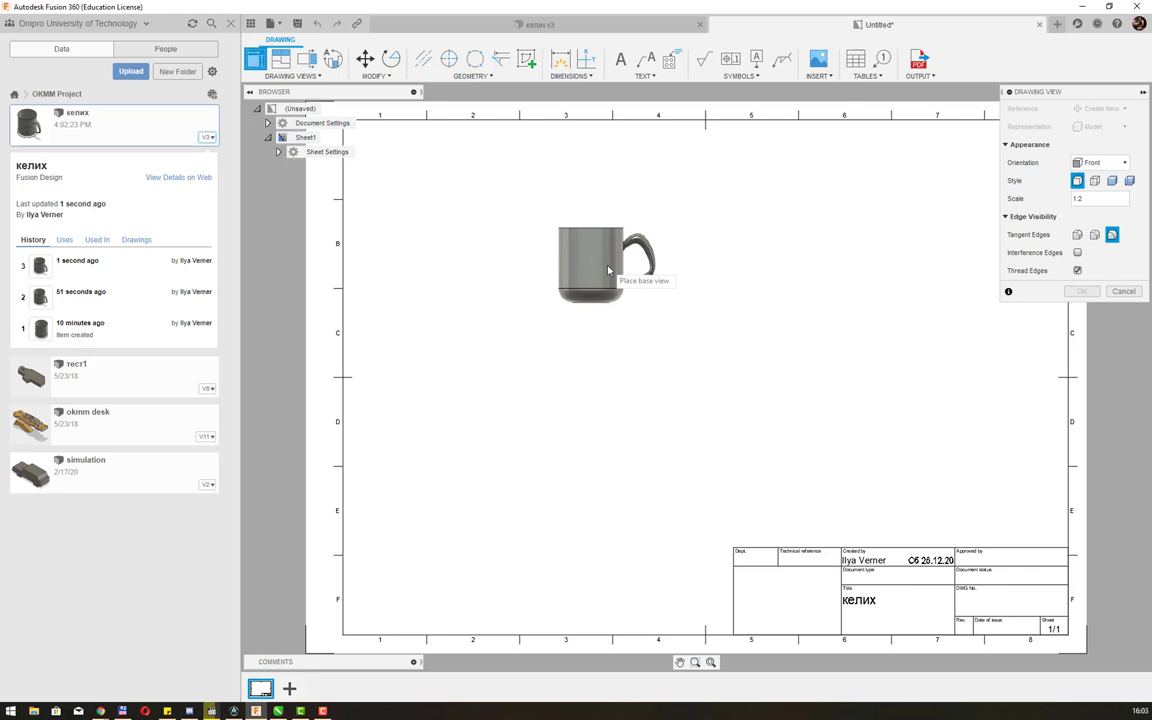
- Place a 1:1 scale front base view of the mug near the sheet's top left
click(1135, 203)
click(1000, 208)
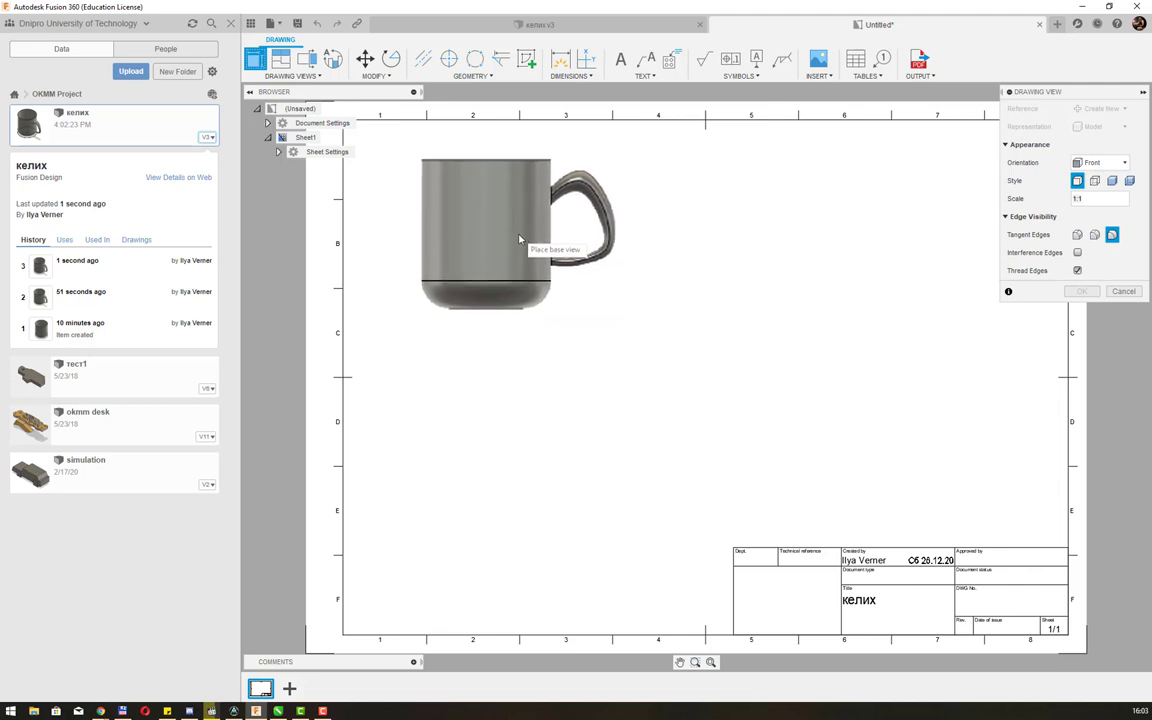
click(519, 246)
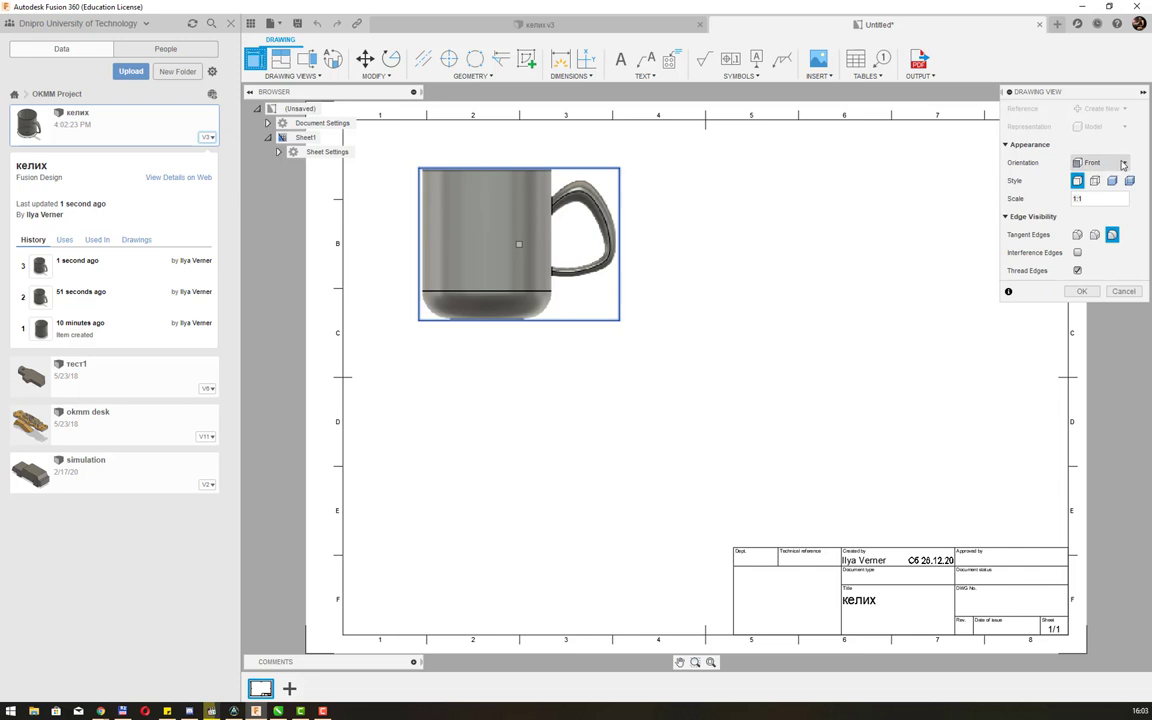
- Keep the Front orientation, set the style to Visible and Hidden Edges, and confirm
click(1123, 164)
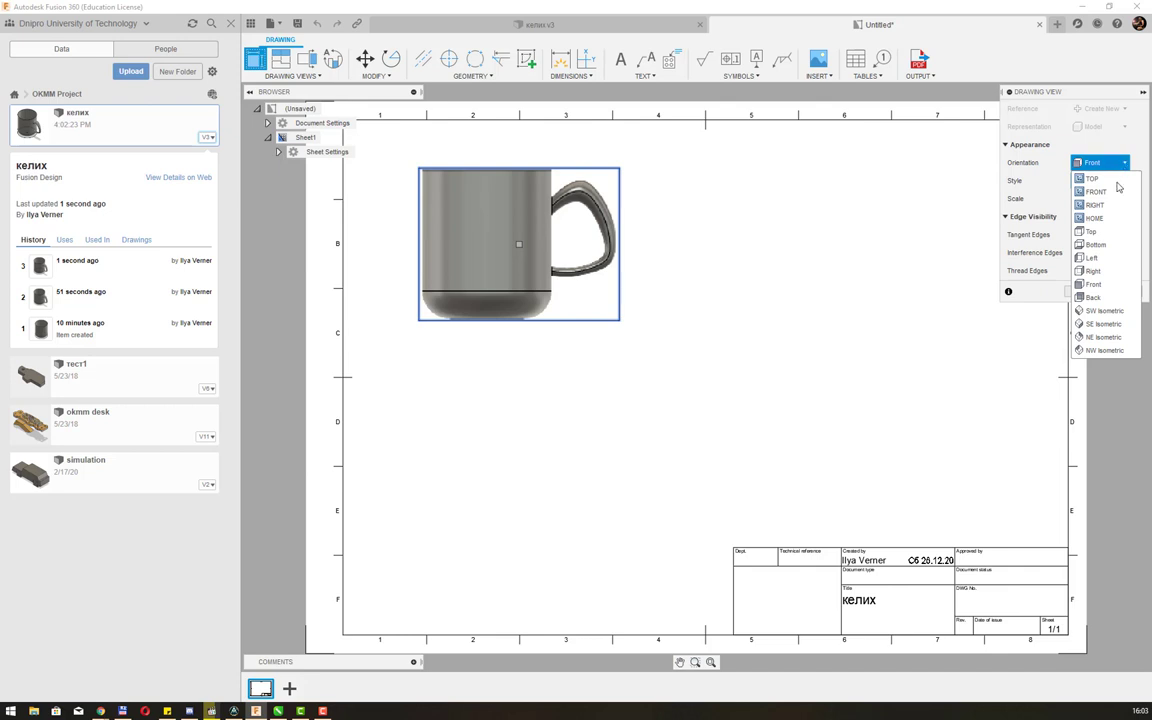
click(1101, 232)
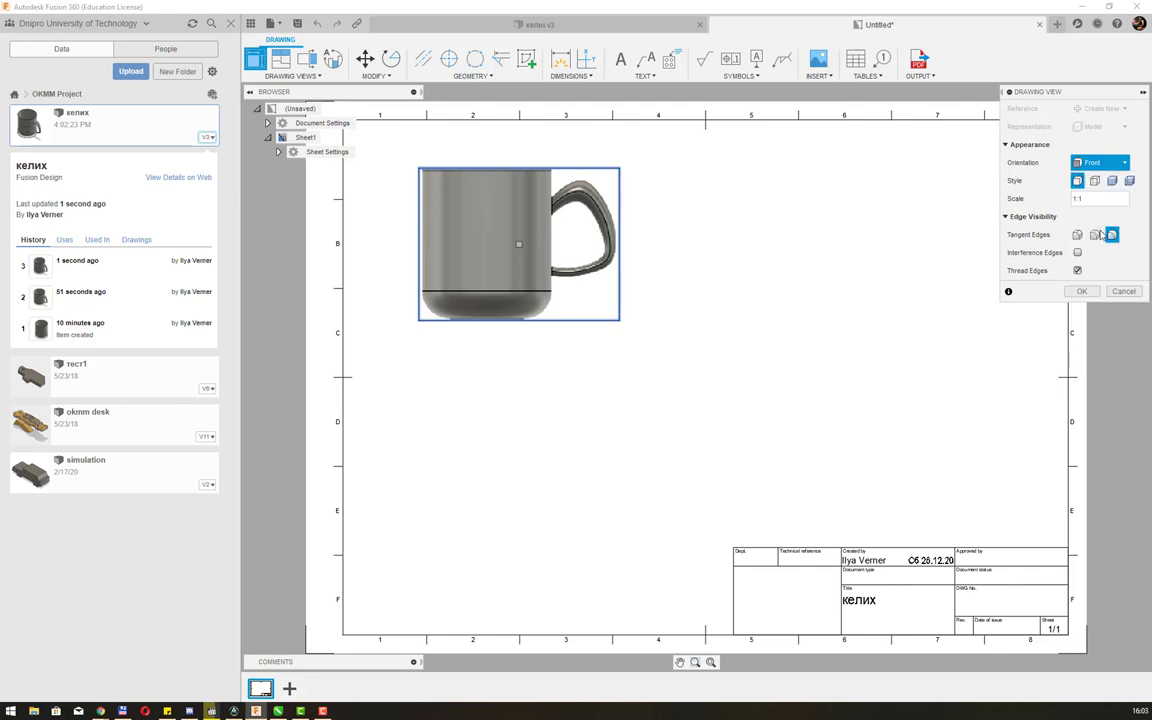
click(1100, 162)
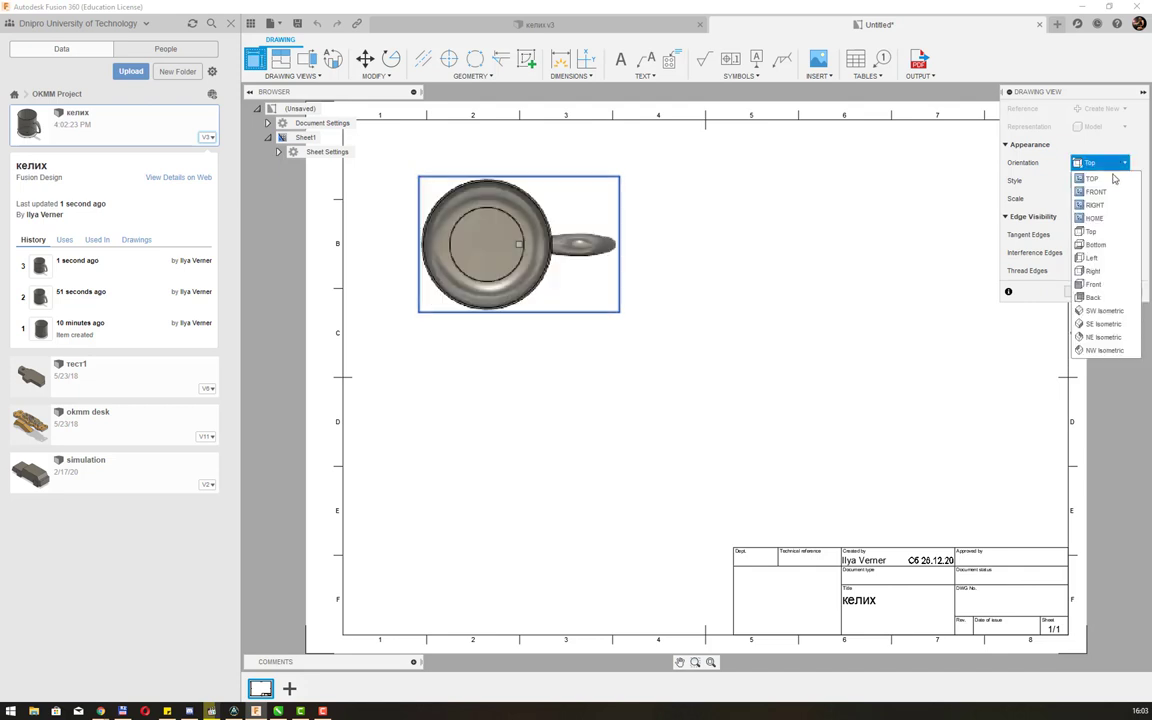
click(1096, 271)
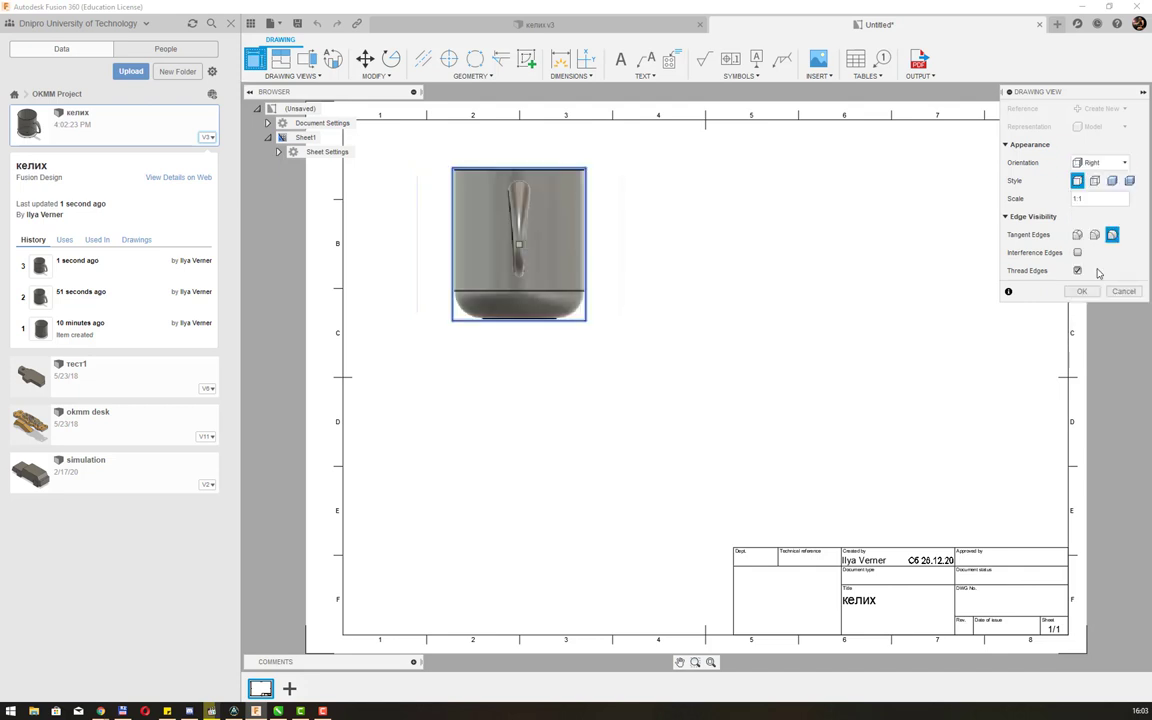
click(1100, 162)
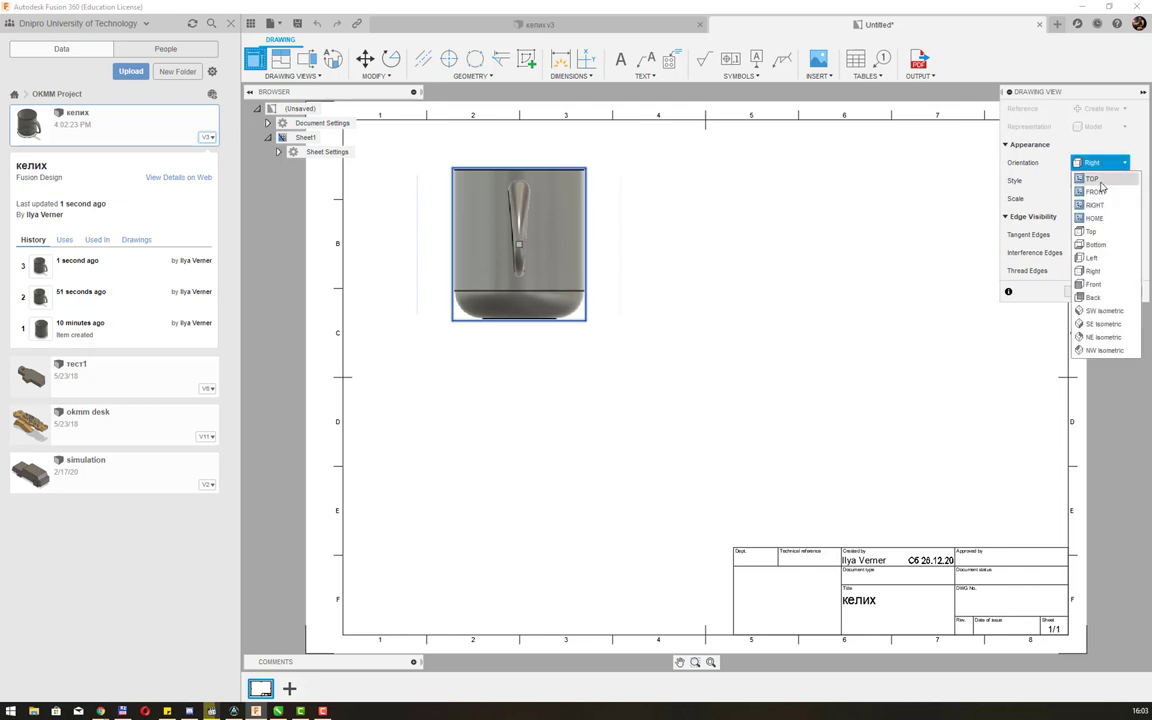
click(1094, 284)
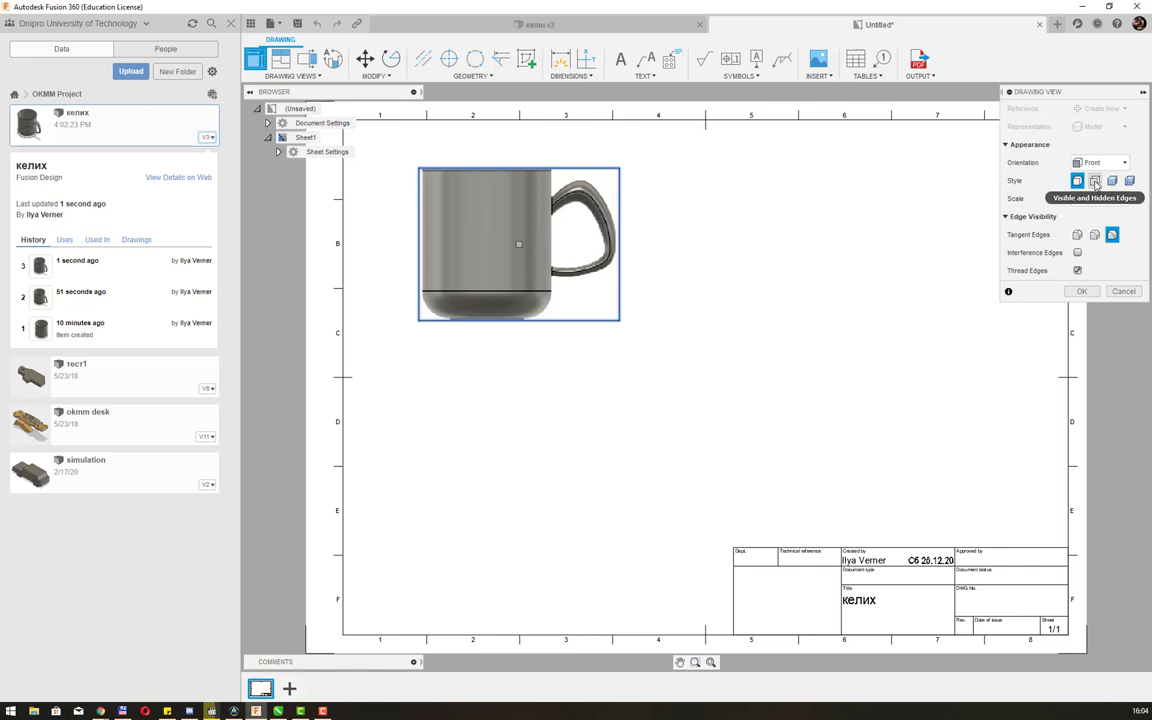
click(1095, 181)
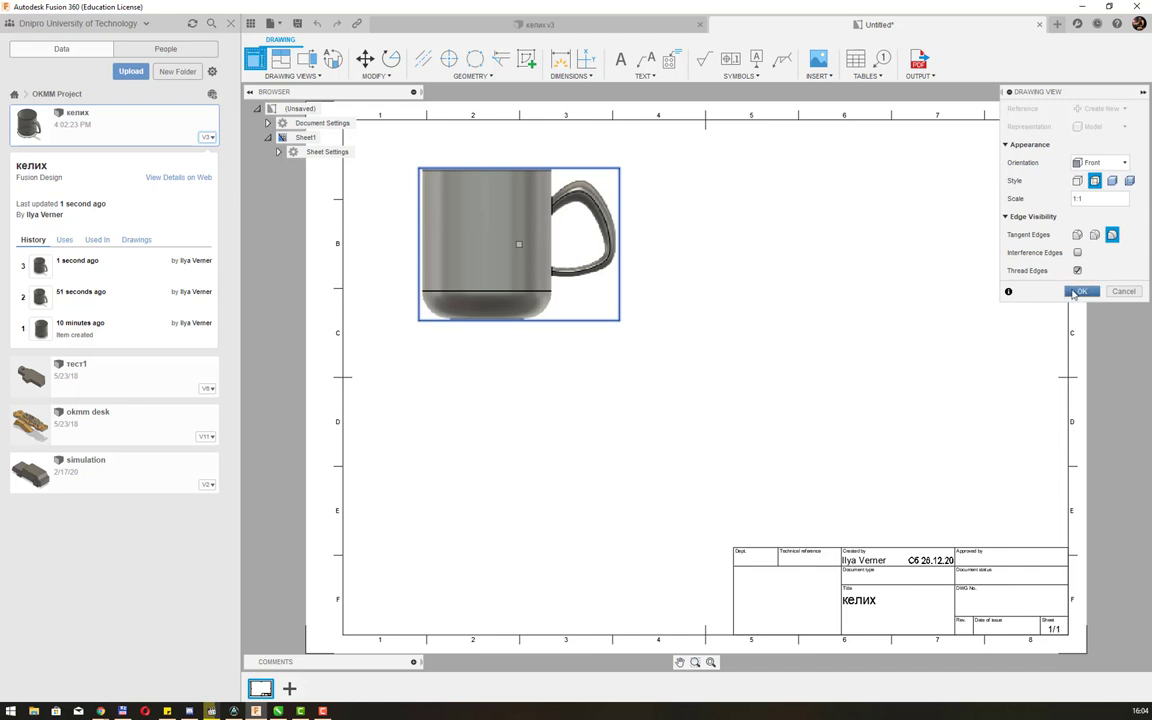
click(1081, 291)
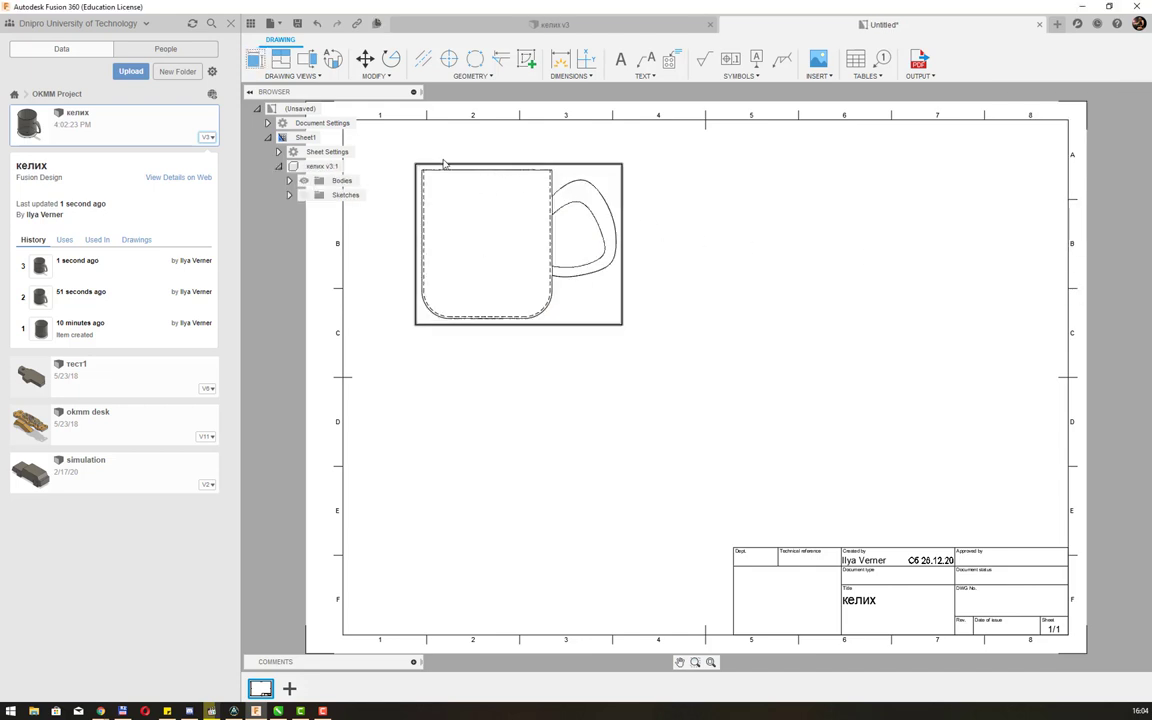
- Project right-side, top and isometric views from the mug's front view
click(314, 78)
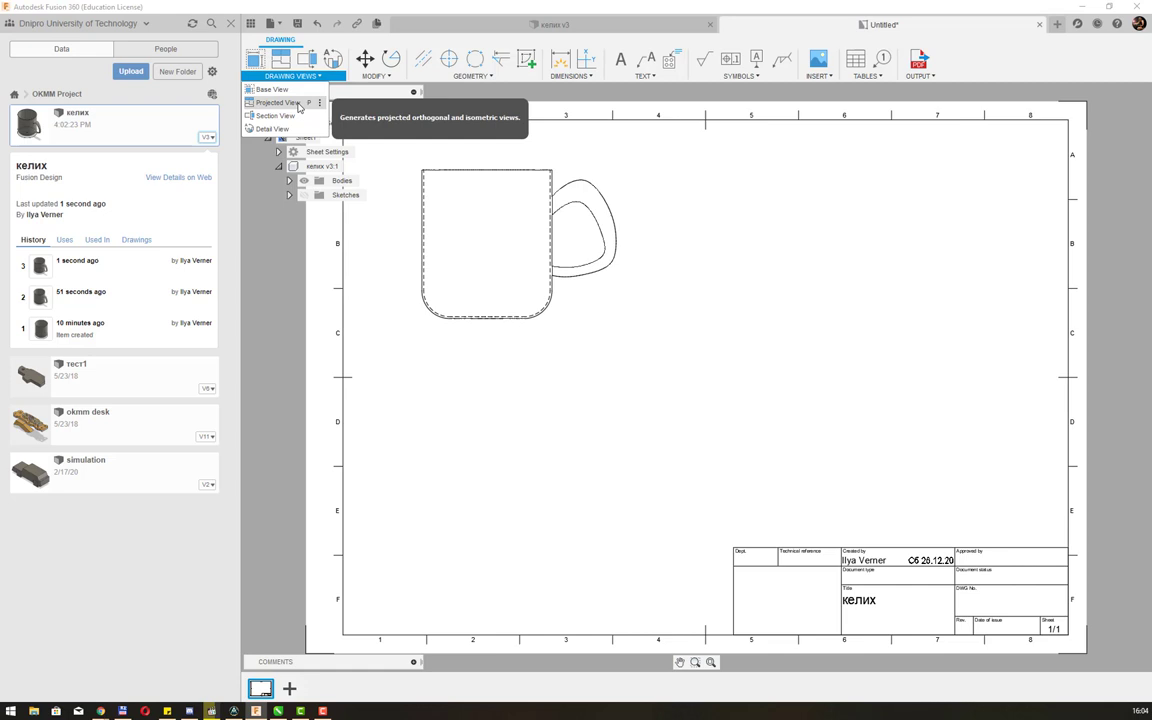
click(298, 104)
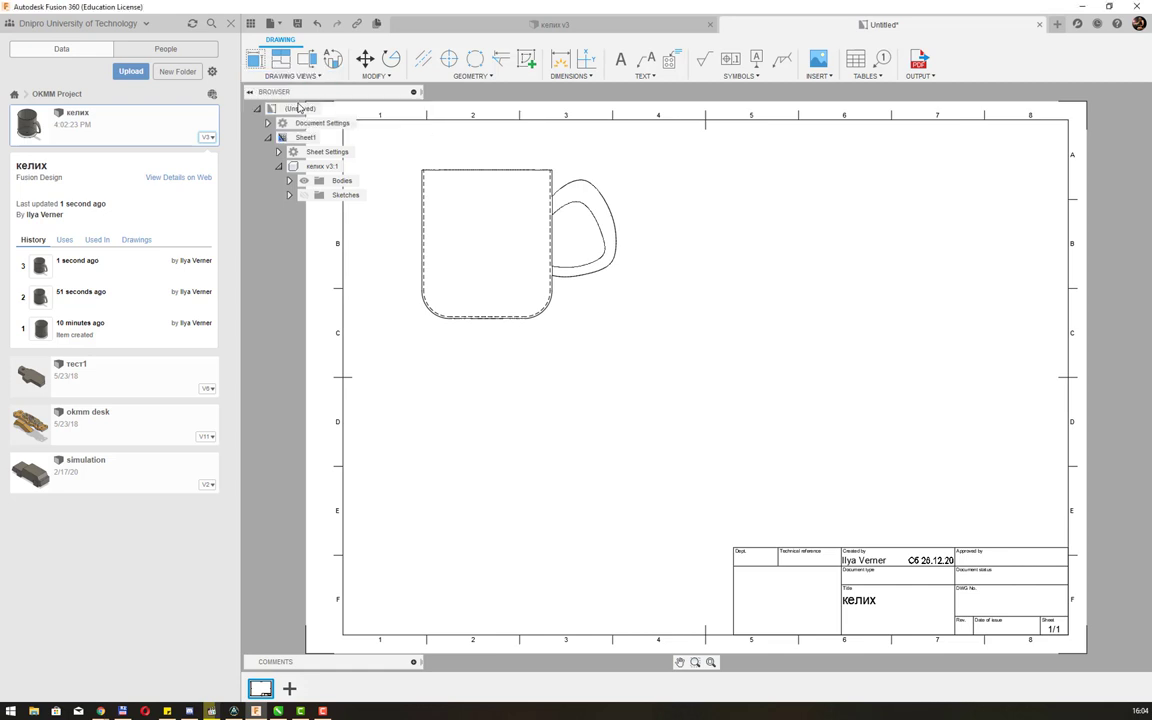
click(512, 318)
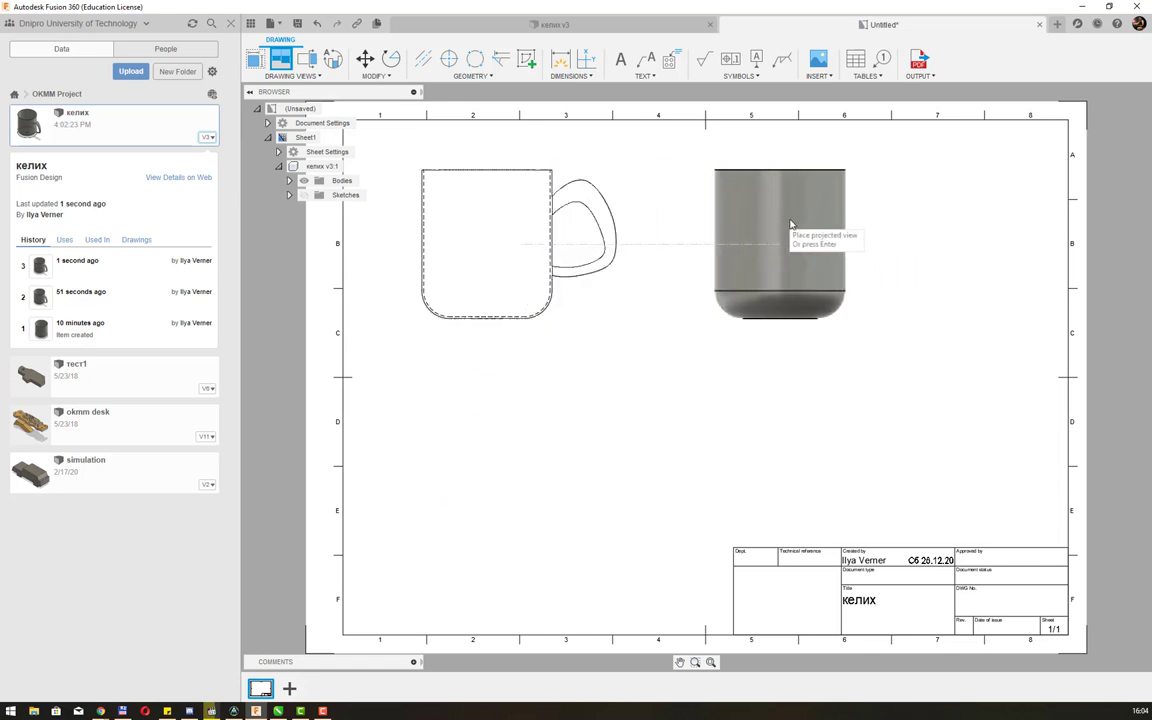
click(796, 225)
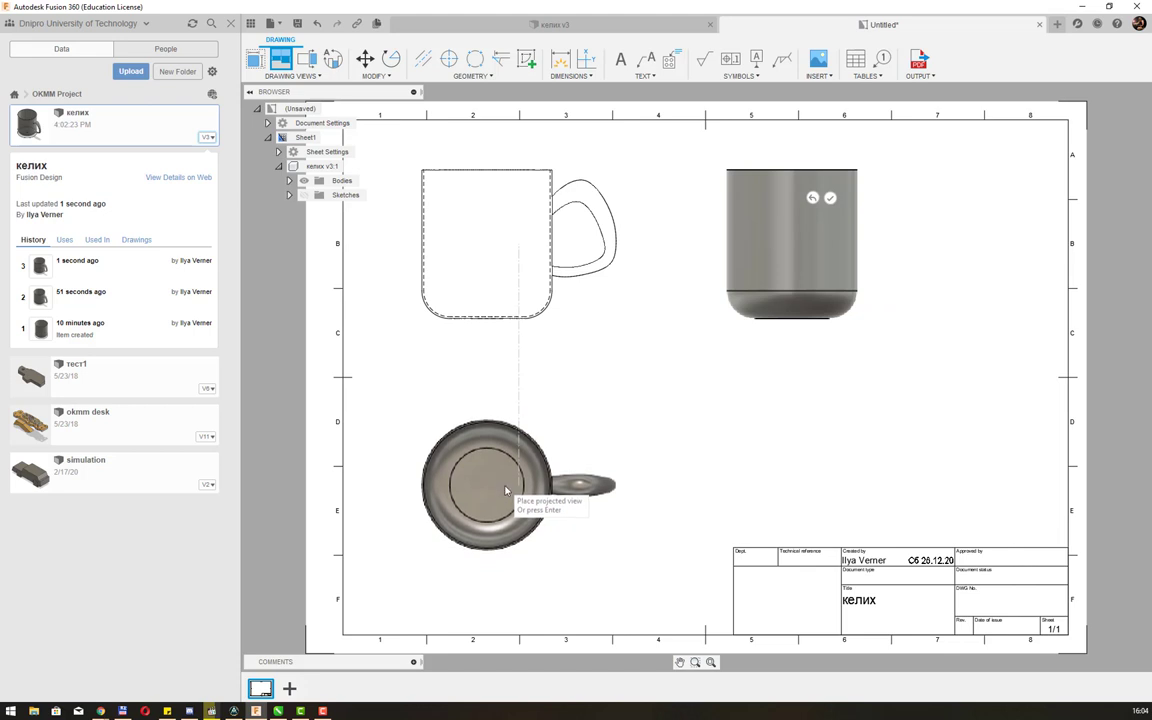
click(506, 490)
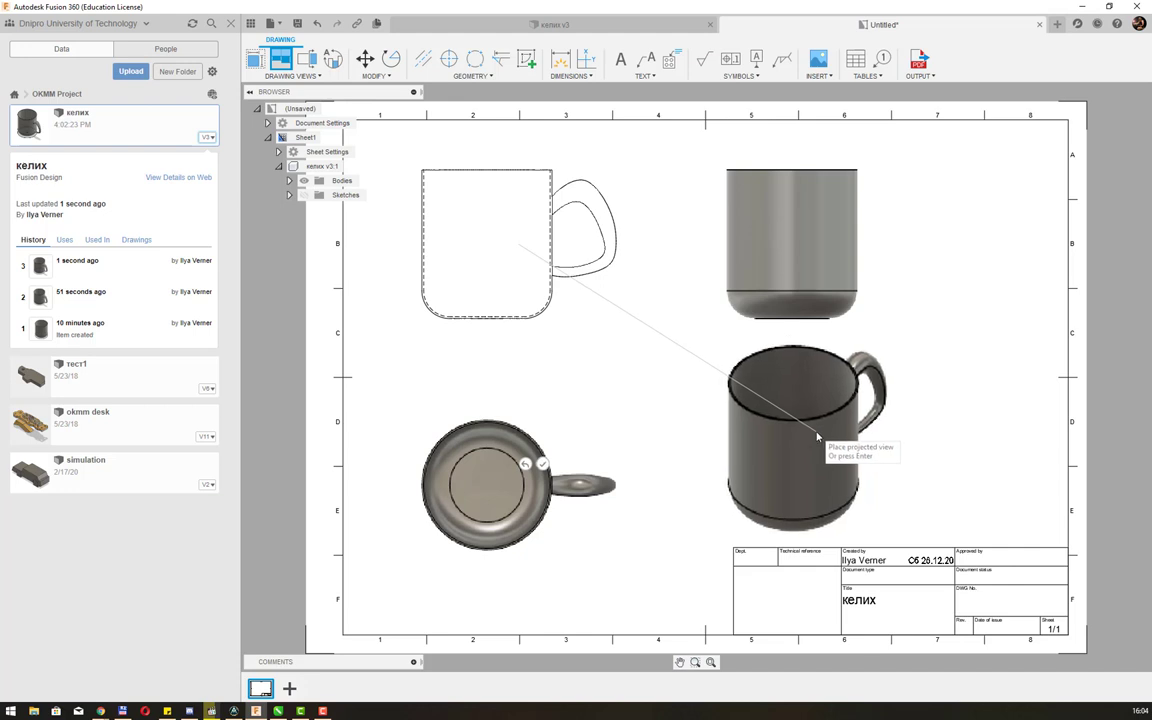
click(817, 437)
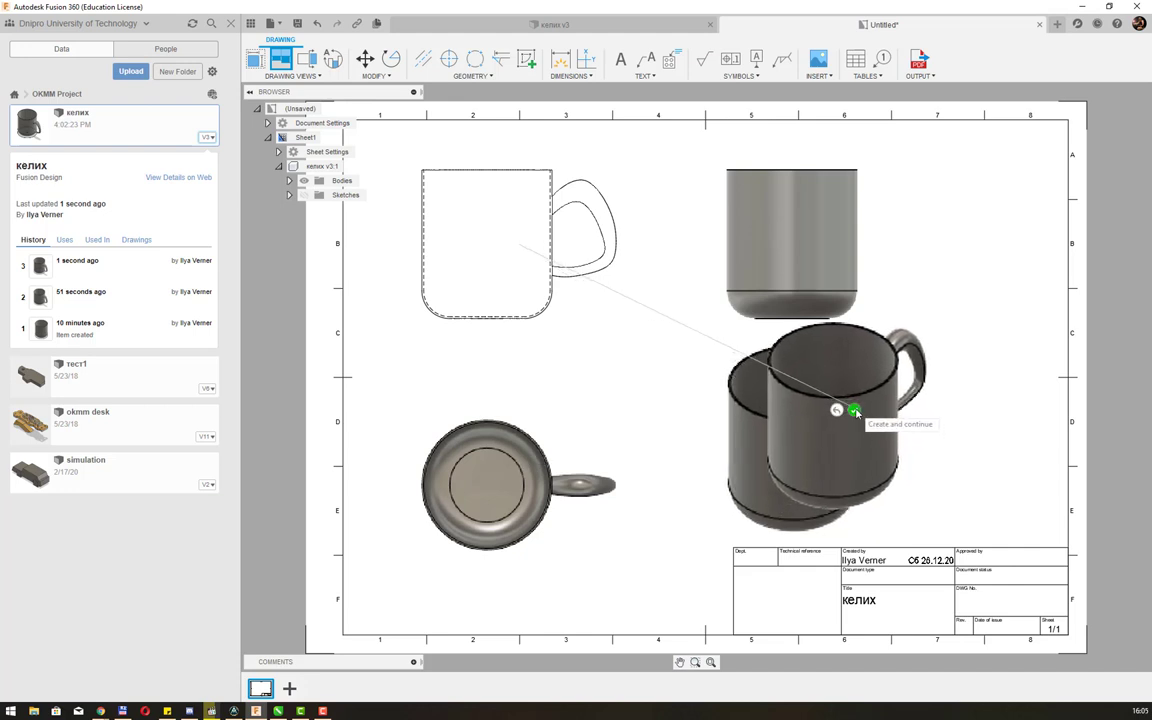
click(855, 411)
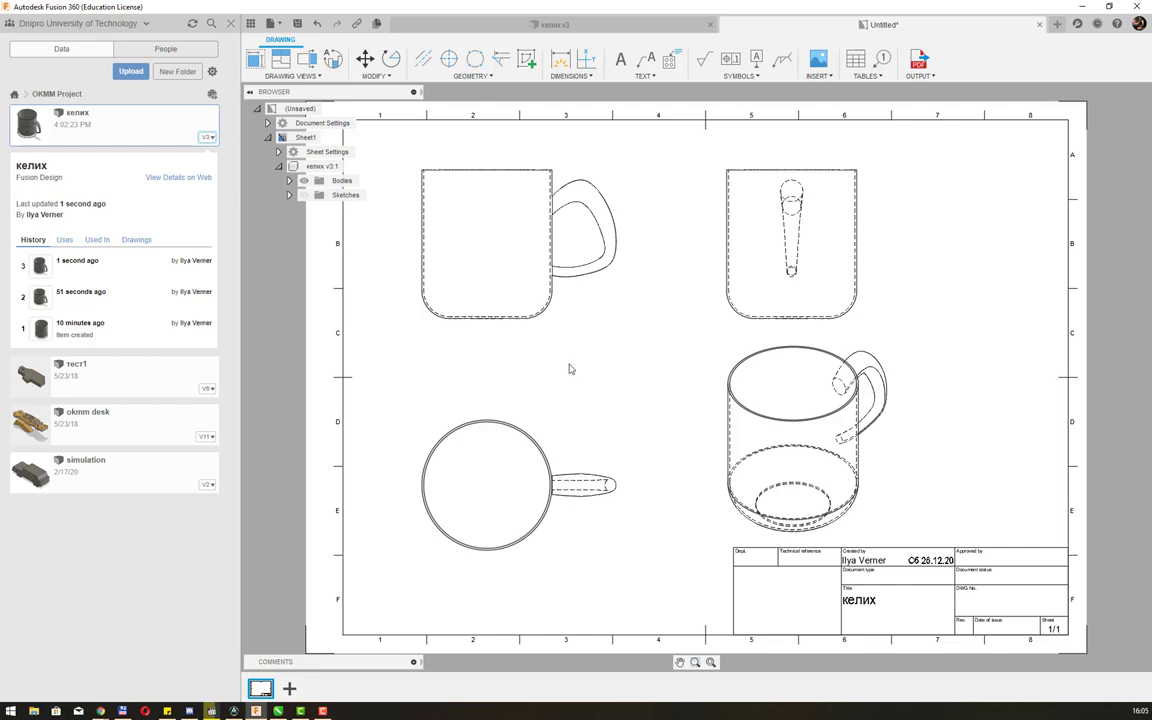
click(533, 421)
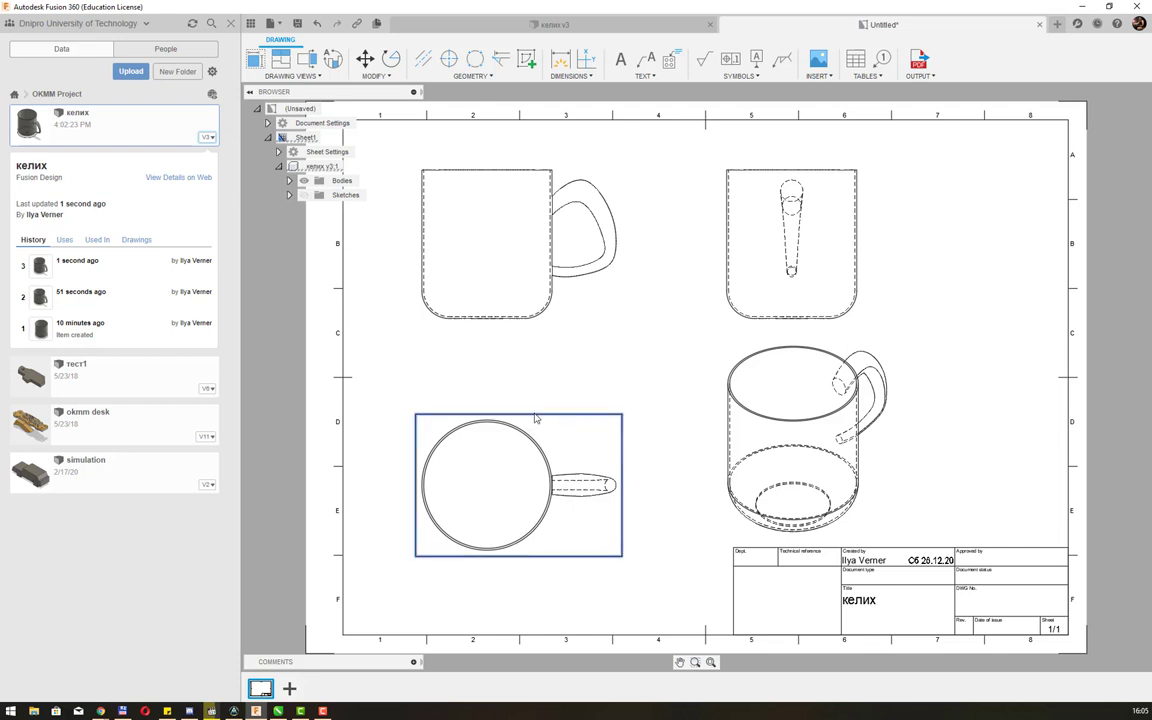
double_click(535, 418)
right_click(535, 418)
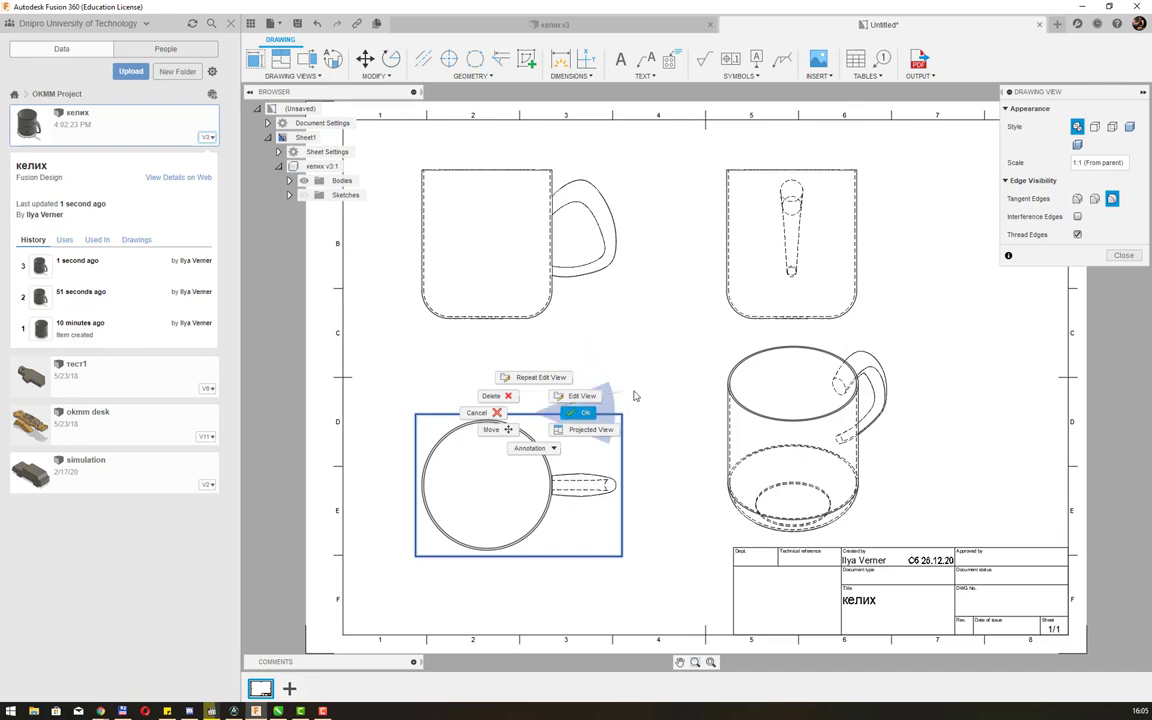
click(615, 353)
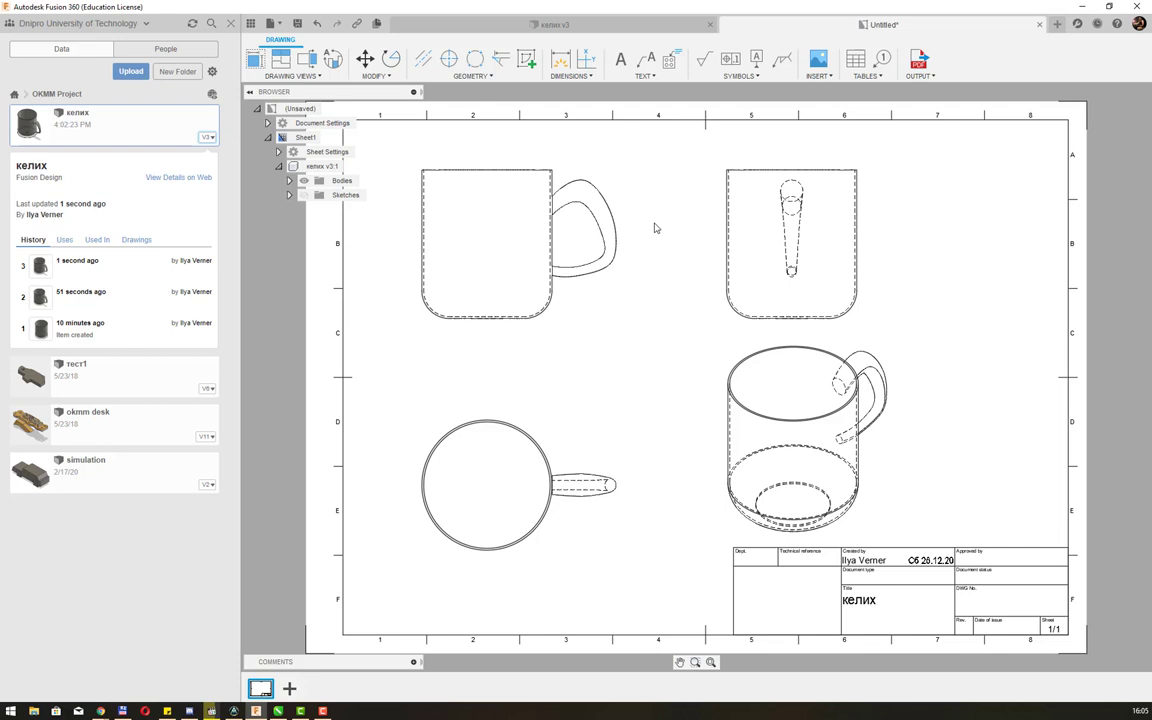
click(531, 419)
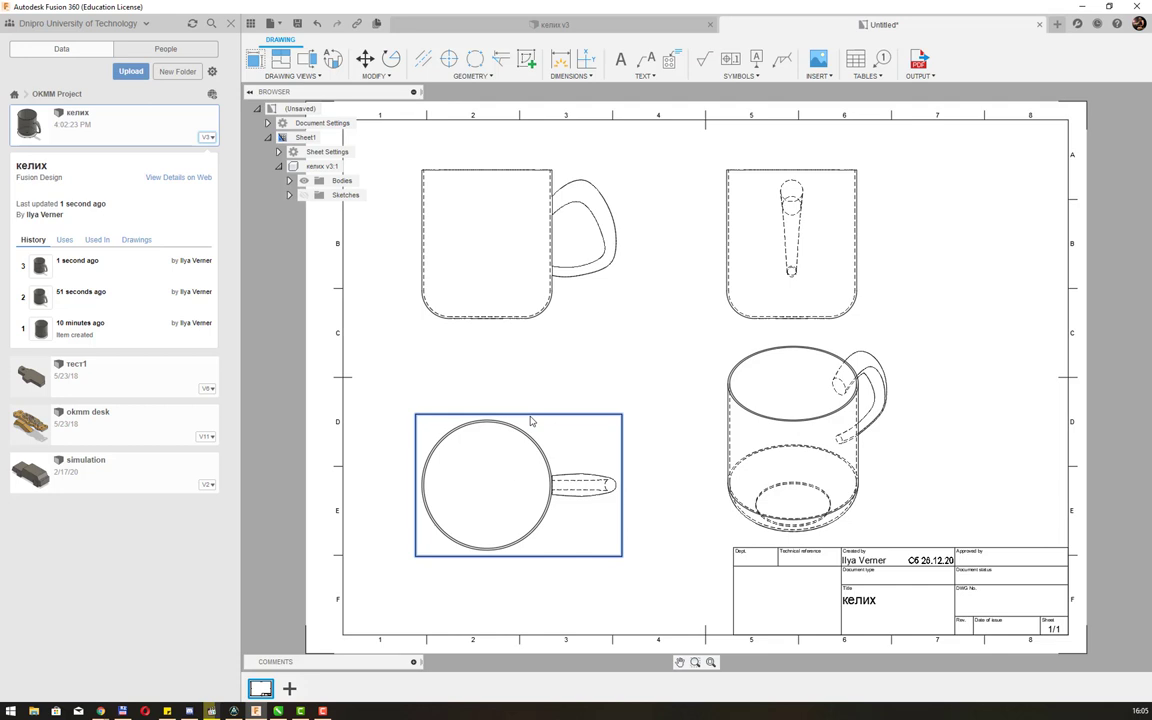
double_click(531, 421)
key(Escape)
- Add a Ø70 diameter dimension across the rim in the top view
click(561, 60)
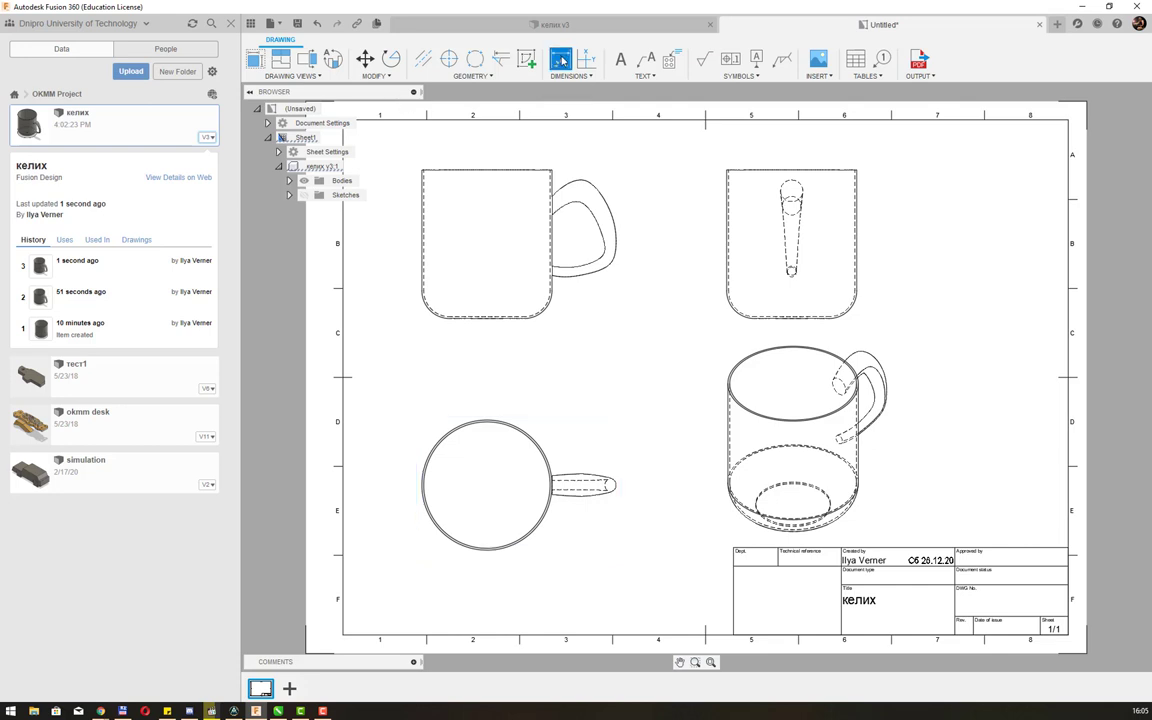
click(450, 433)
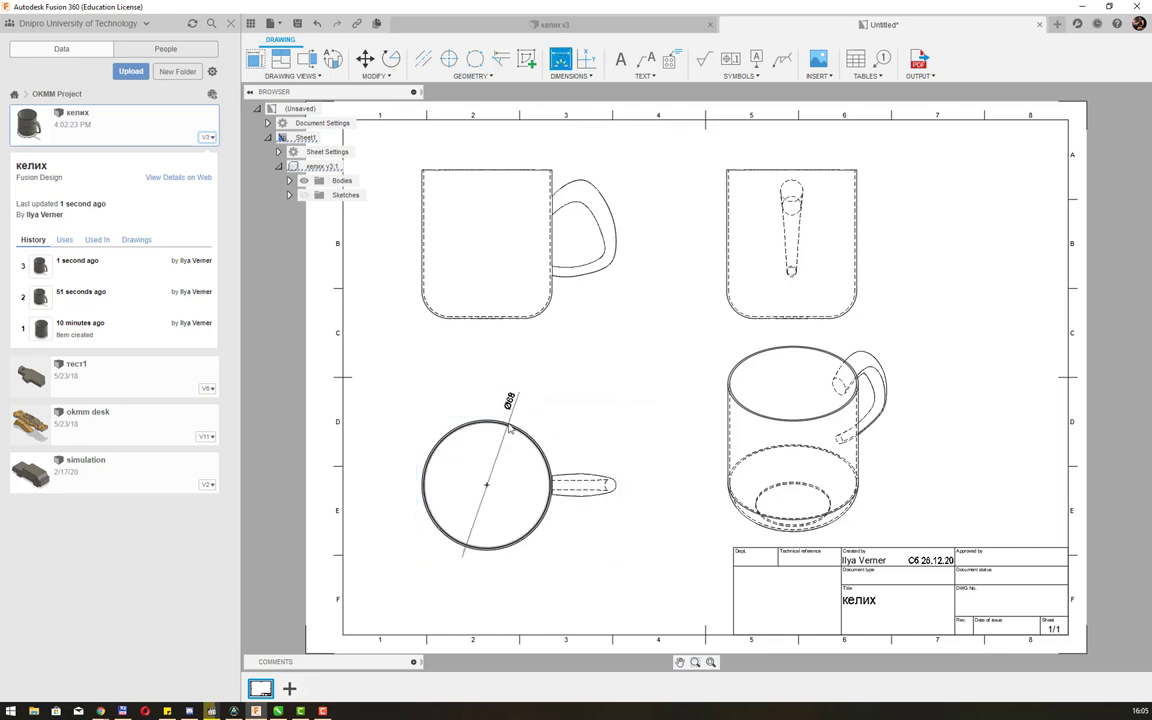
click(512, 429)
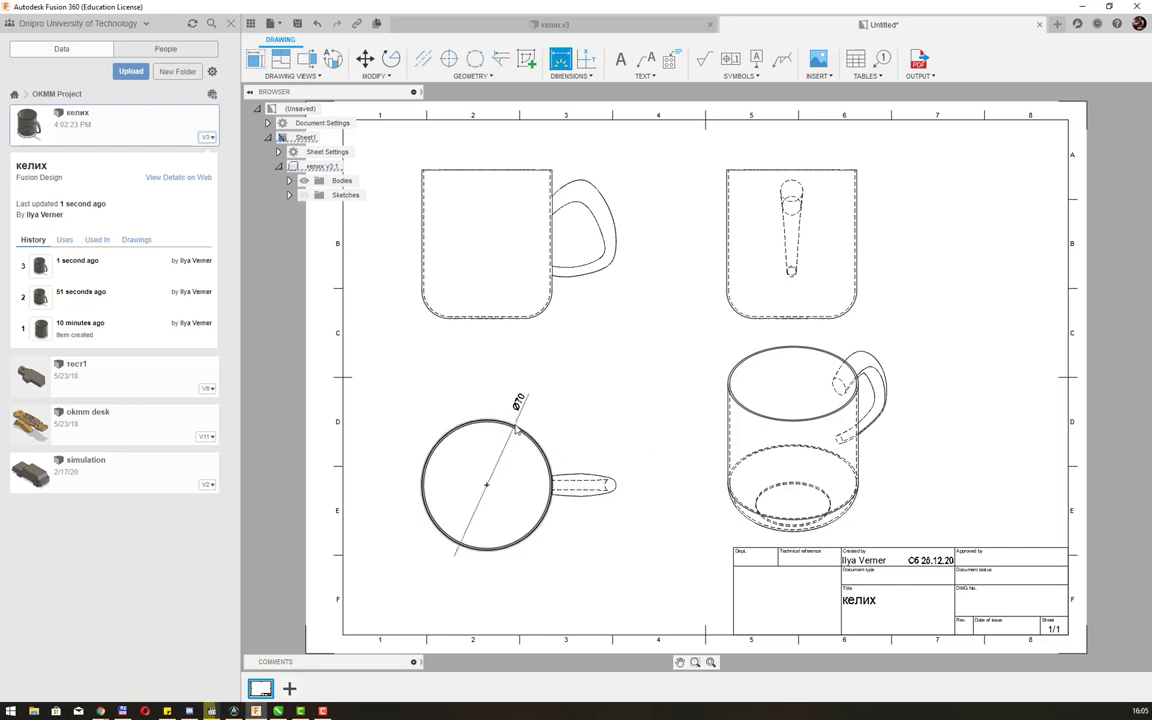
click(548, 418)
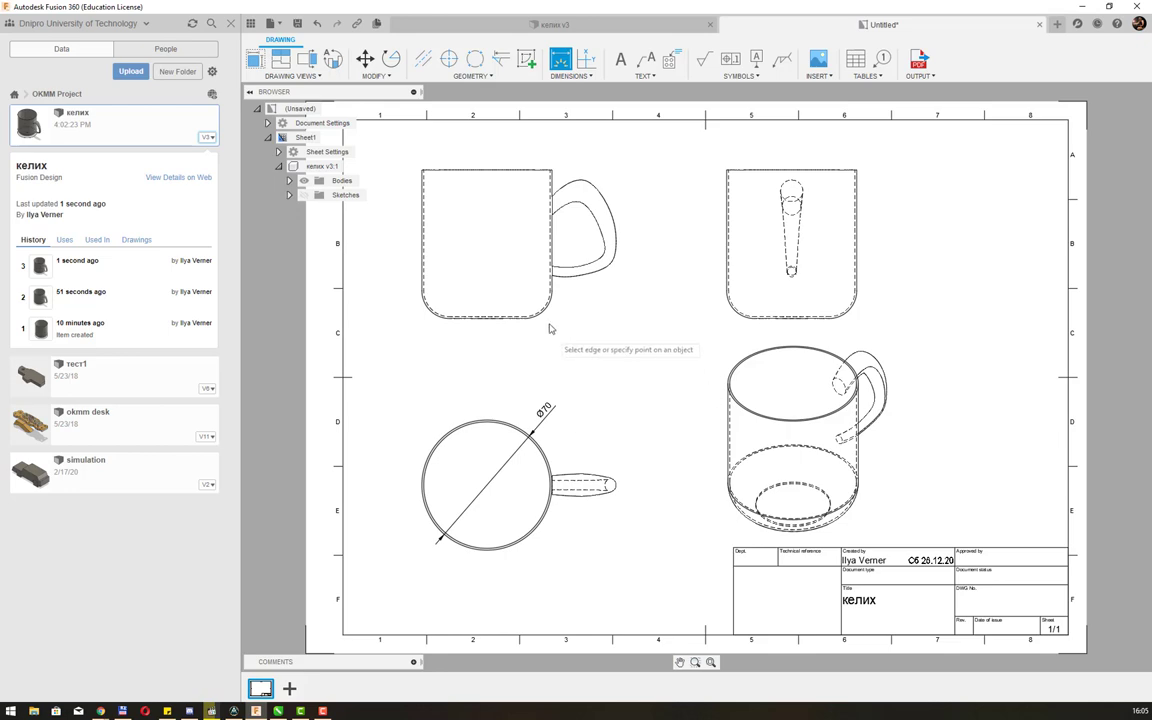
- Cancel the extra diameter dimension preview on the circular view
scroll(540, 416, up, 2)
scroll(540, 416, up, 2)
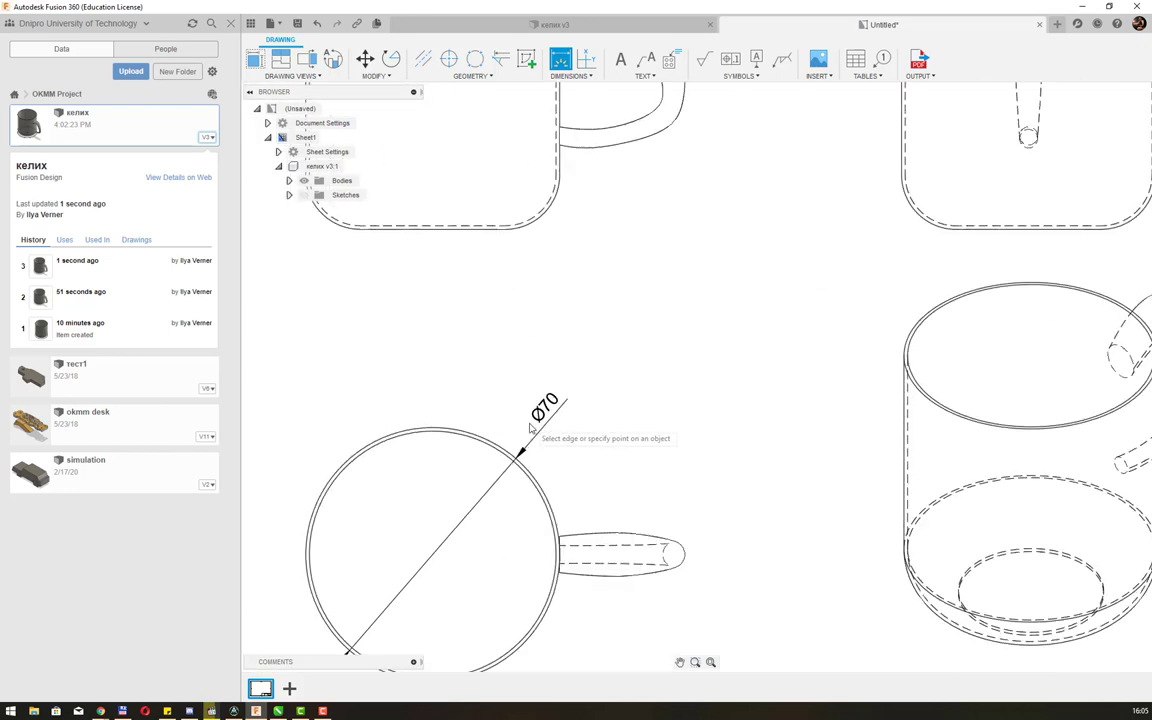
scroll(540, 416, up, 1)
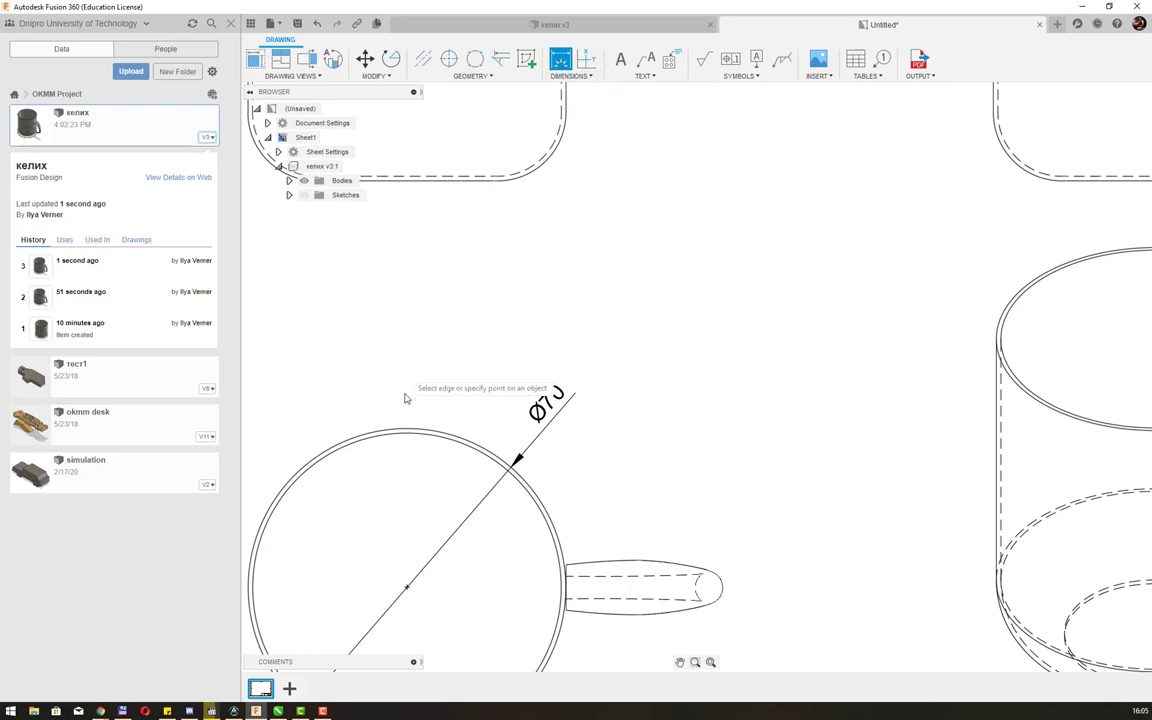
click(452, 444)
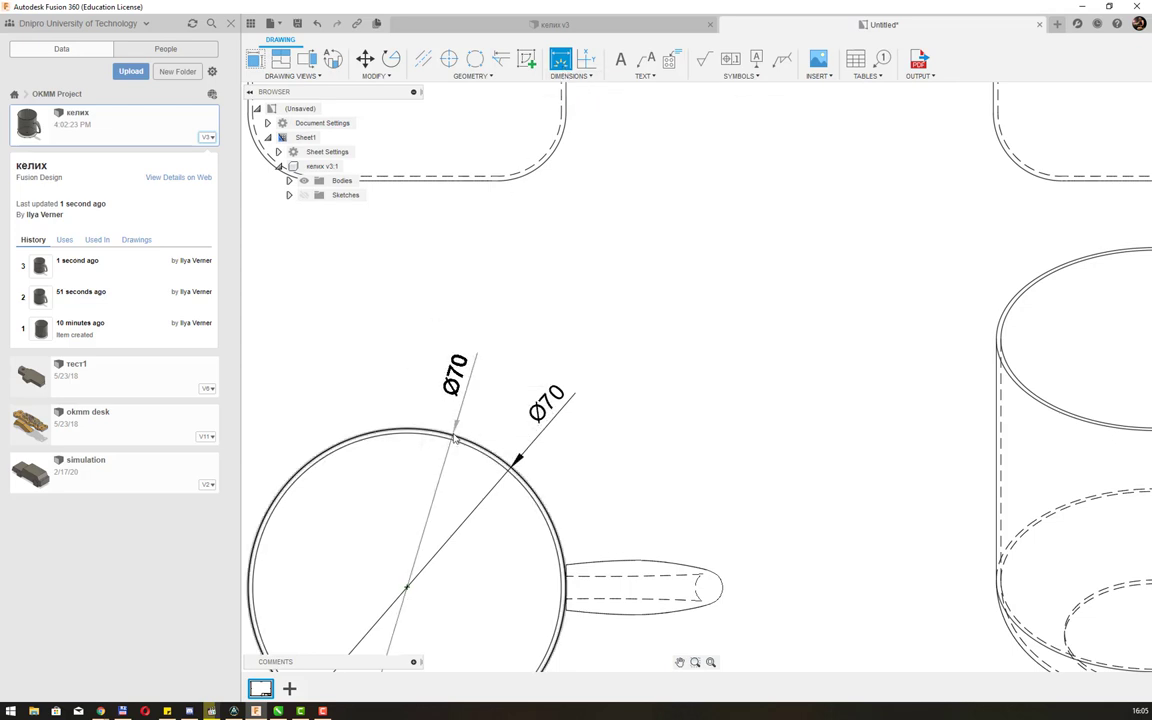
key(Escape)
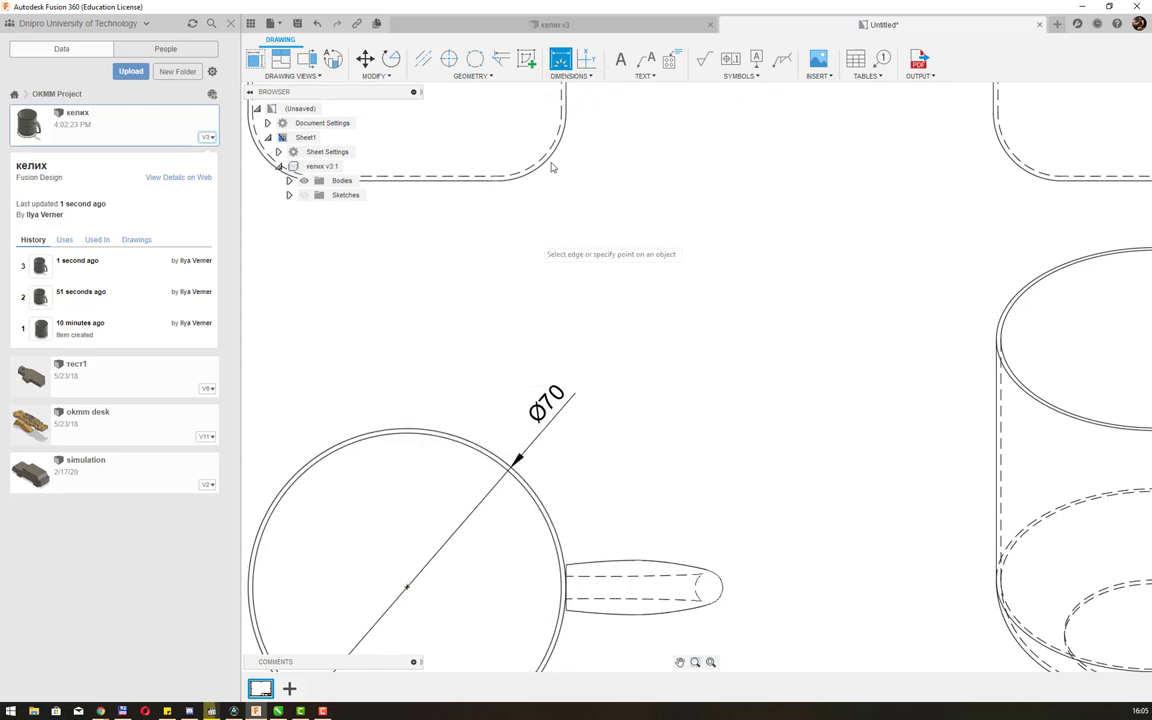
click(588, 77)
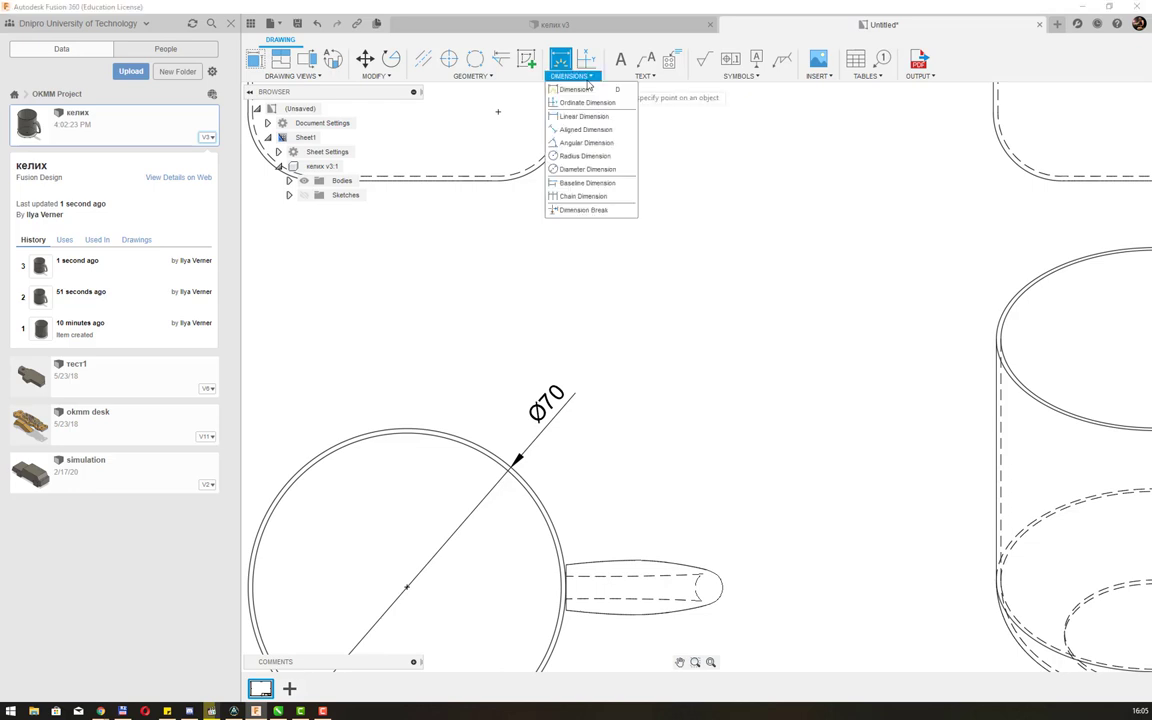
- Dimension the 1 wall thickness between inner and outer rim at the circle's top
click(584, 90)
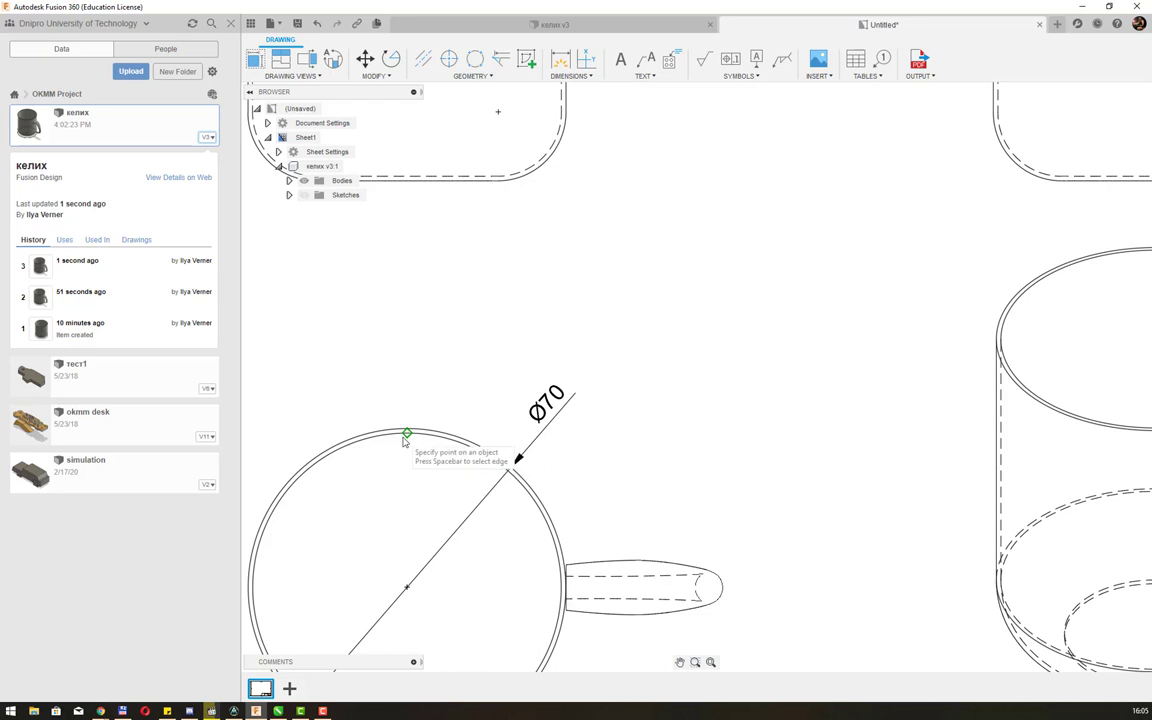
scroll(406, 438, down, 2)
scroll(406, 438, up, 3)
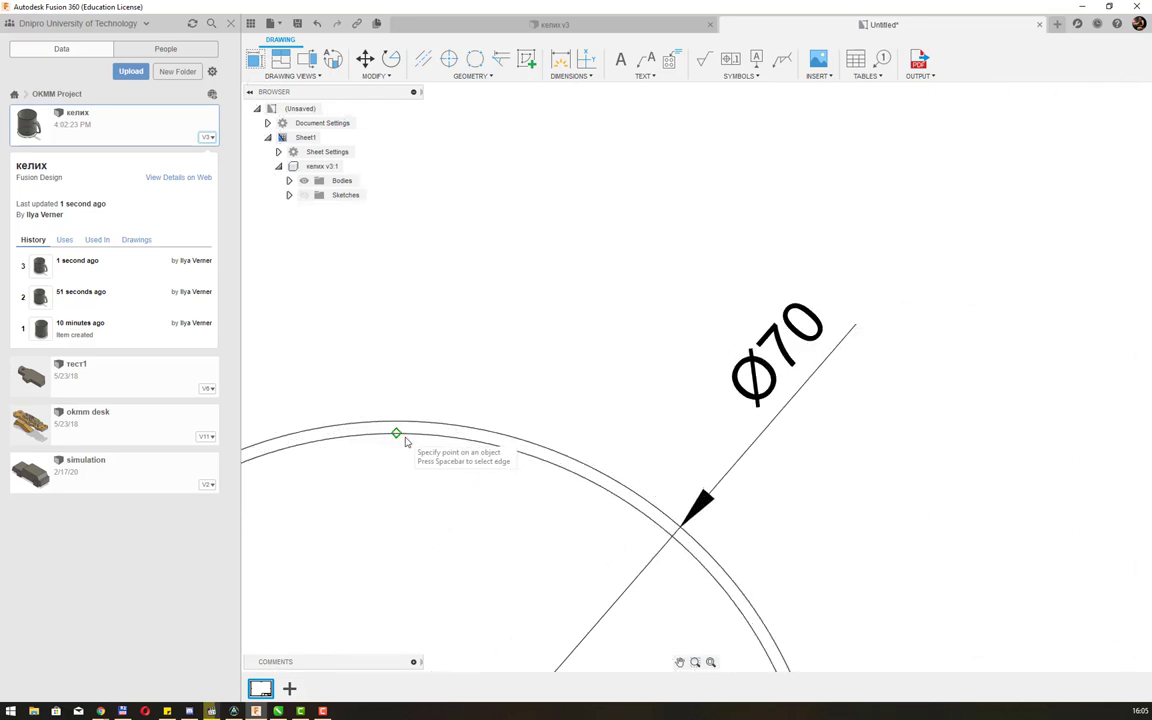
click(396, 436)
click(397, 423)
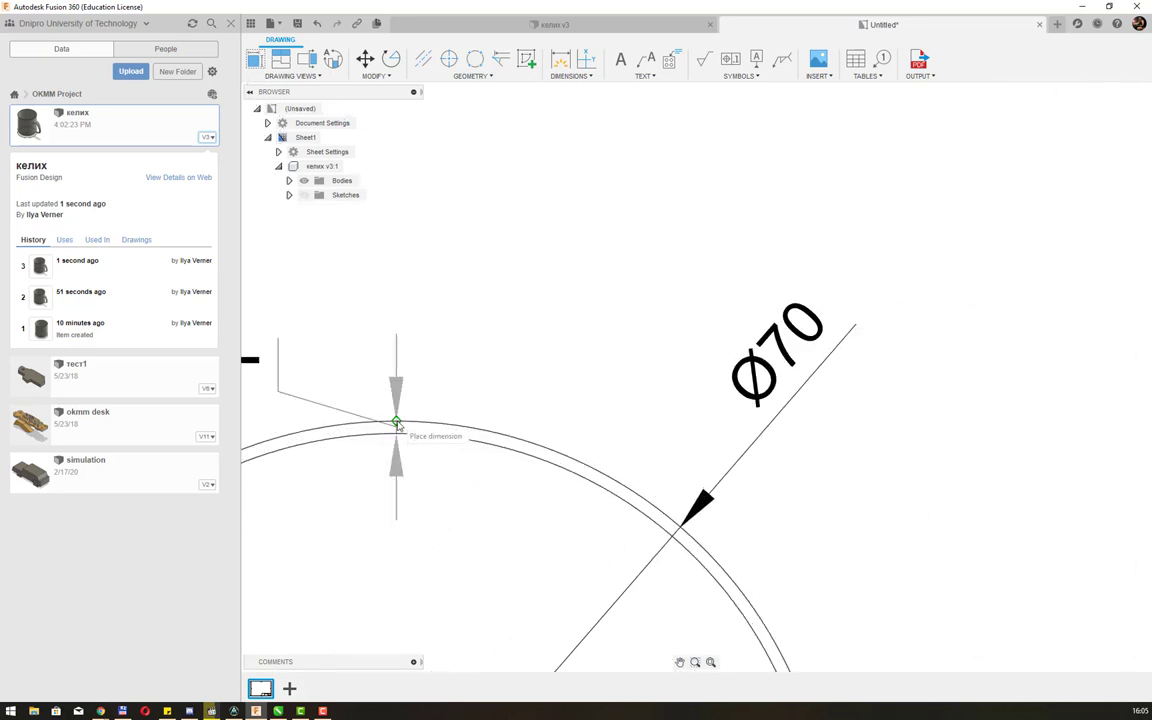
click(382, 276)
- Fit the whole drawing sheet in the window and recentre it
scroll(456, 298, down, 2)
scroll(458, 300, down, 2)
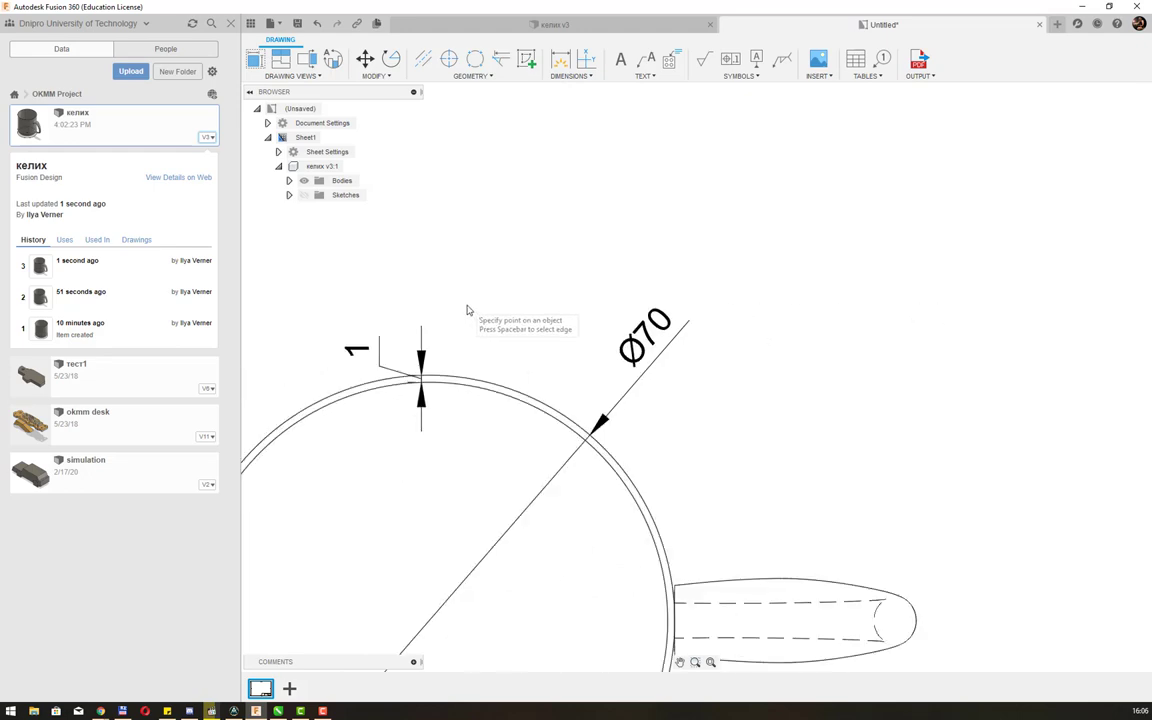
scroll(462, 303, down, 2)
scroll(468, 306, down, 2)
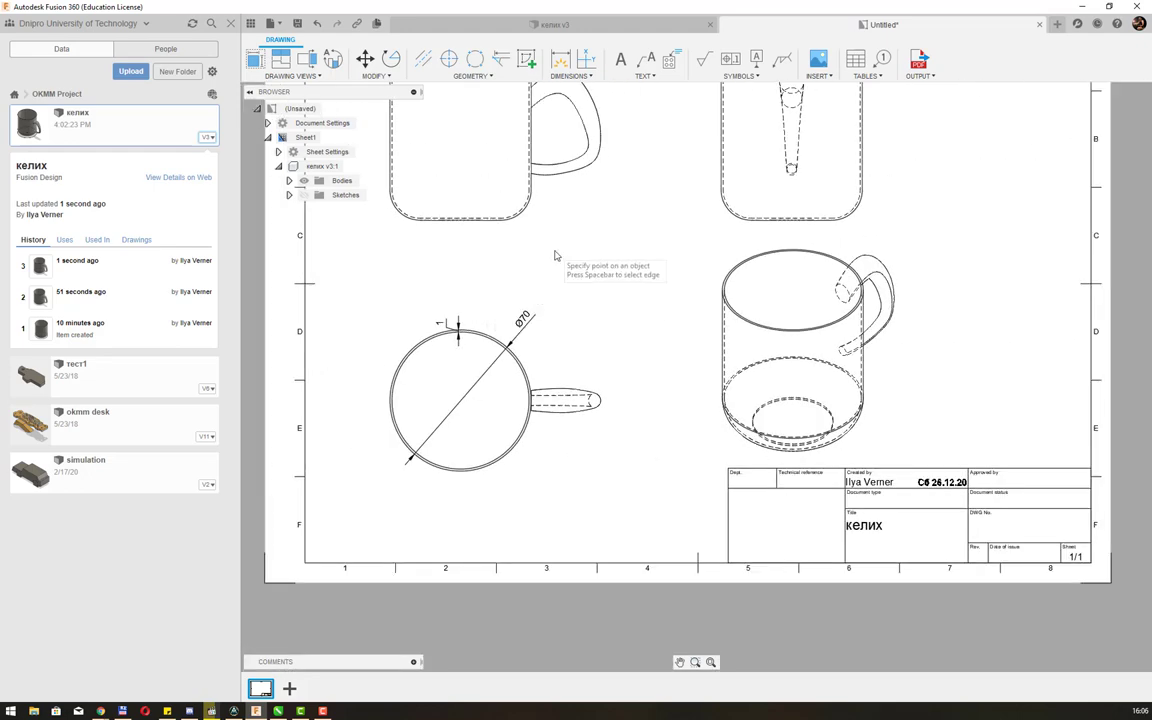
middle_click(562, 329)
middle_drag(562, 329, 581, 362)
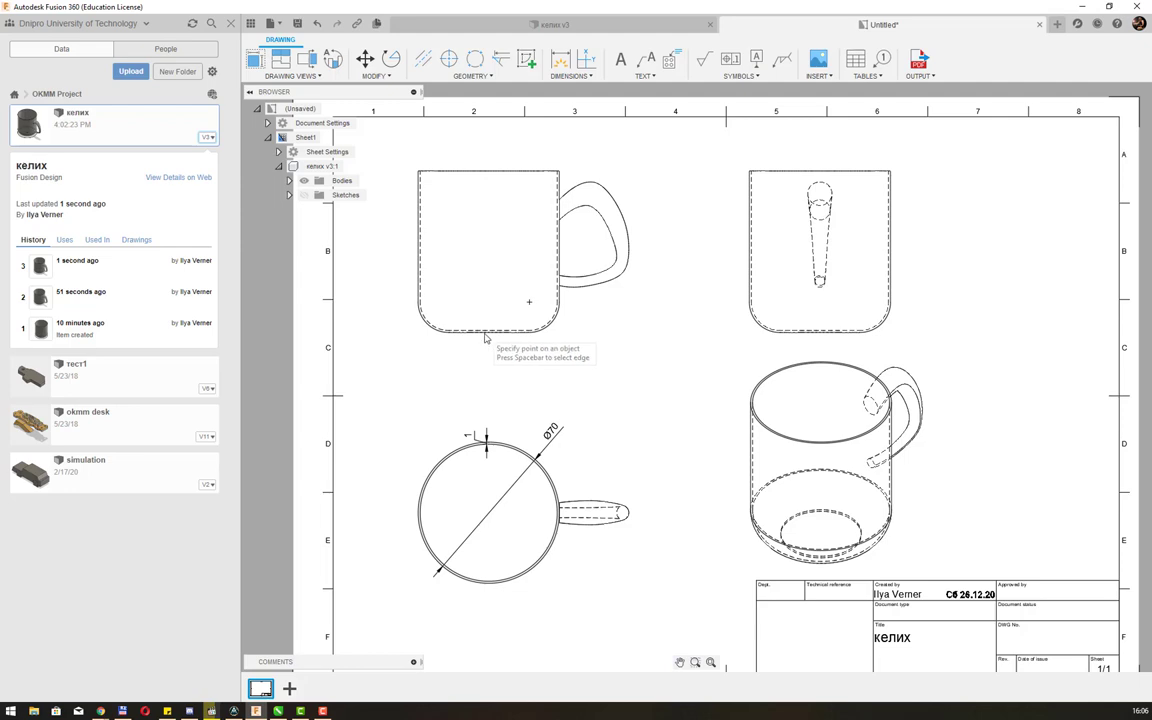
- Dimension the mug's 80 height from its top-left corner to its bottom edge
click(436, 305)
scroll(489, 339, down, 1)
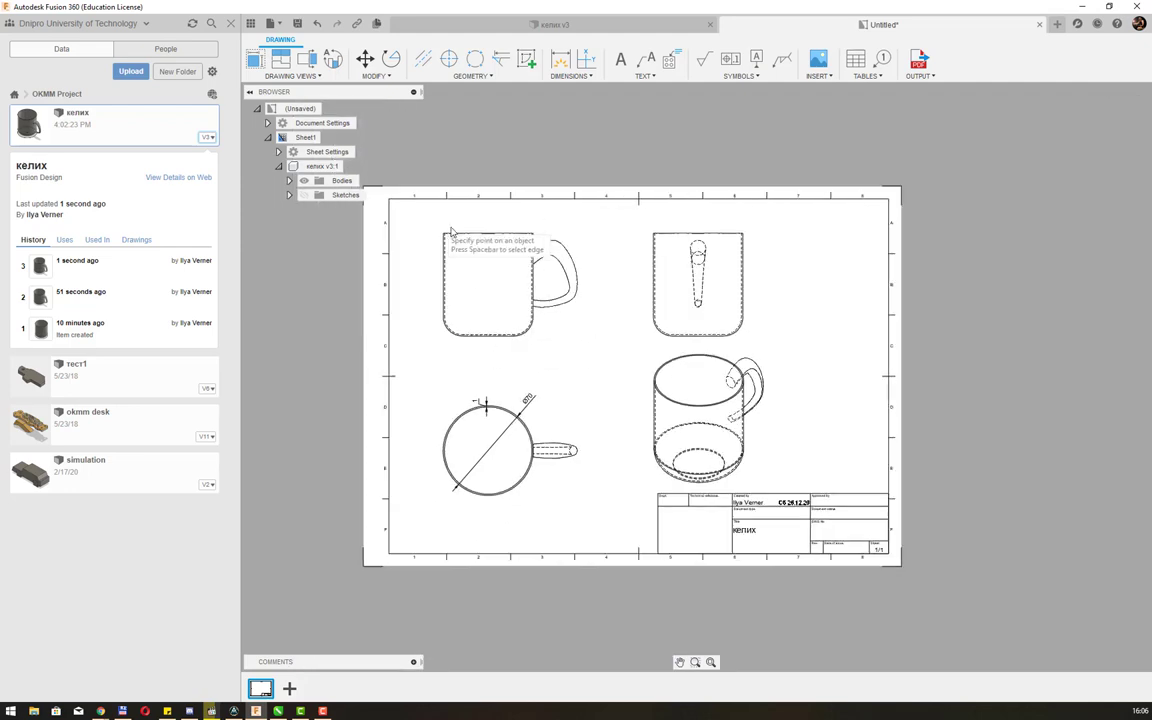
scroll(452, 231, down, 2)
scroll(442, 226, up, 3)
scroll(431, 229, up, 2)
scroll(440, 232, up, 2)
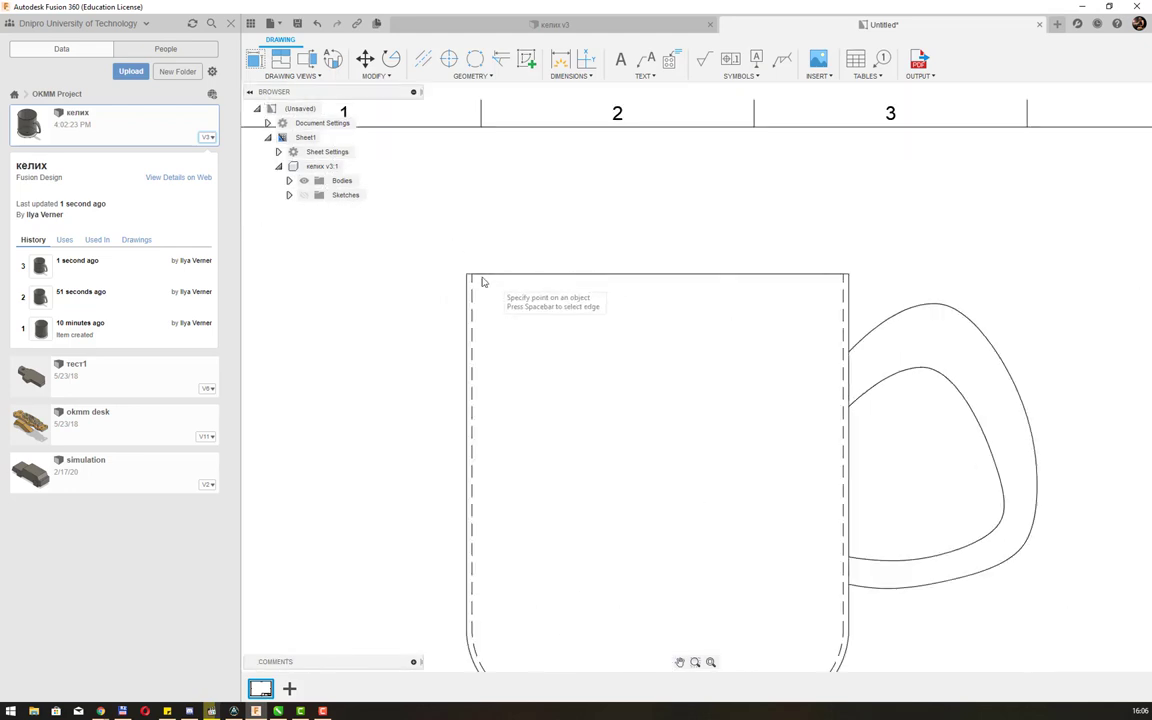
click(466, 278)
scroll(530, 352, up, 2)
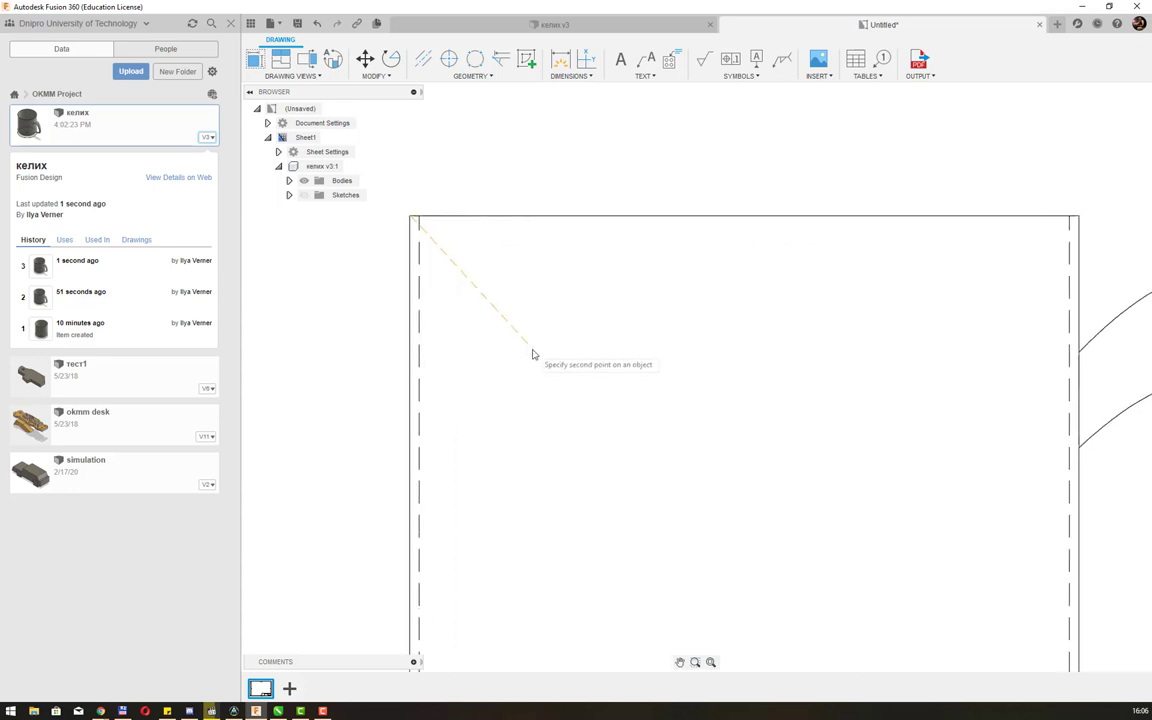
scroll(533, 354, down, 1)
scroll(543, 404, down, 3)
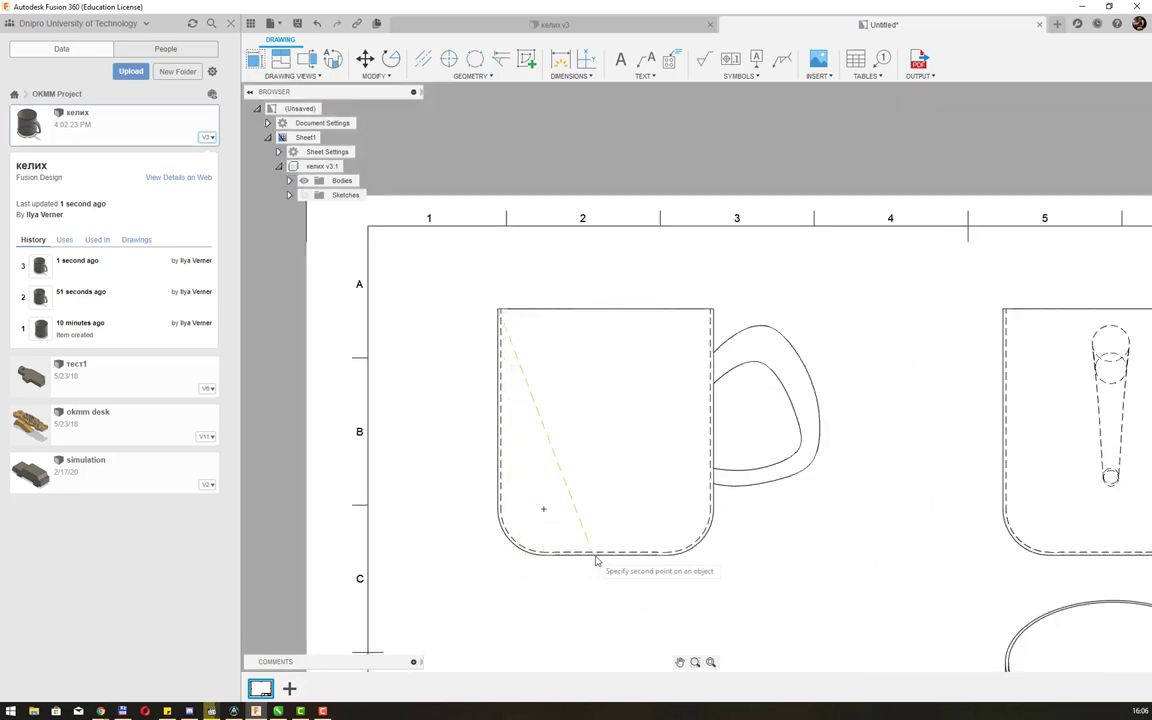
click(538, 557)
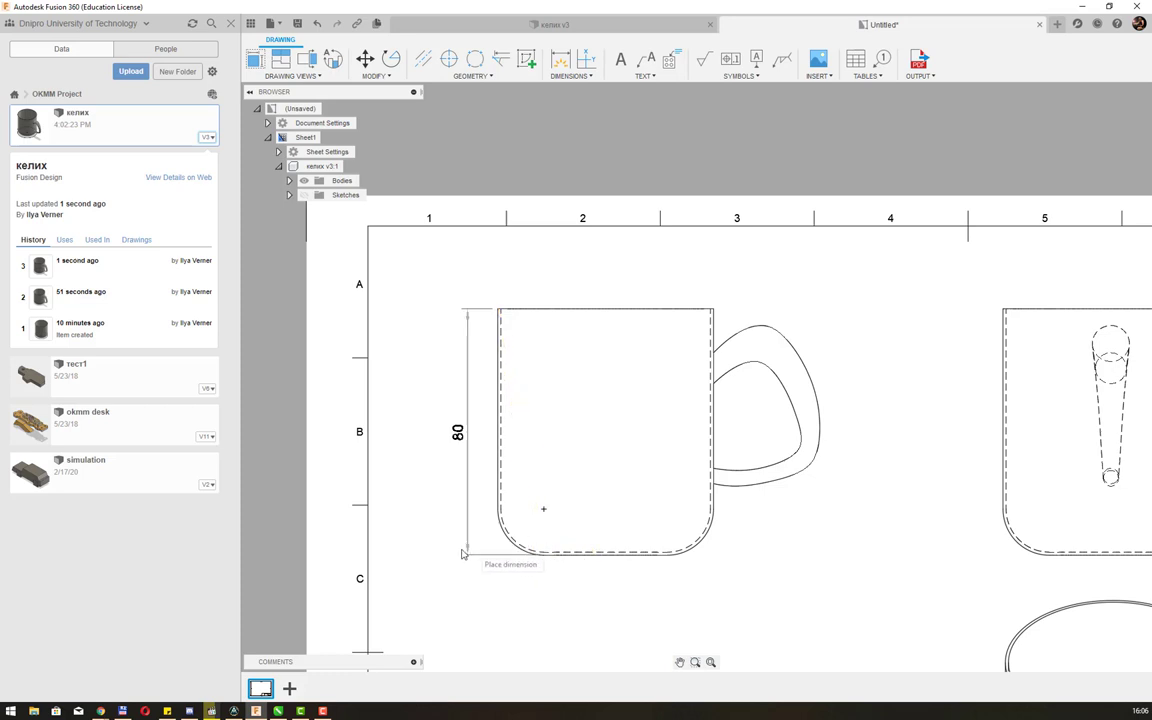
- Place the 80 height dimension to the left of the front view
click(453, 425)
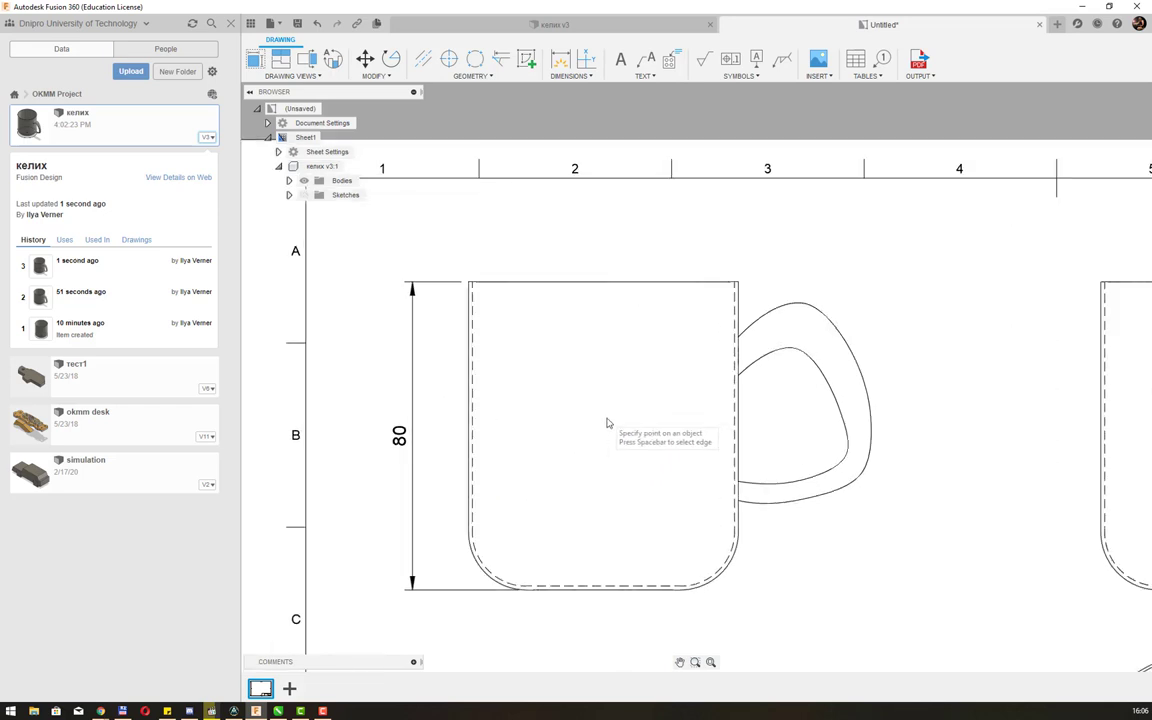
scroll(606, 423, down, 2)
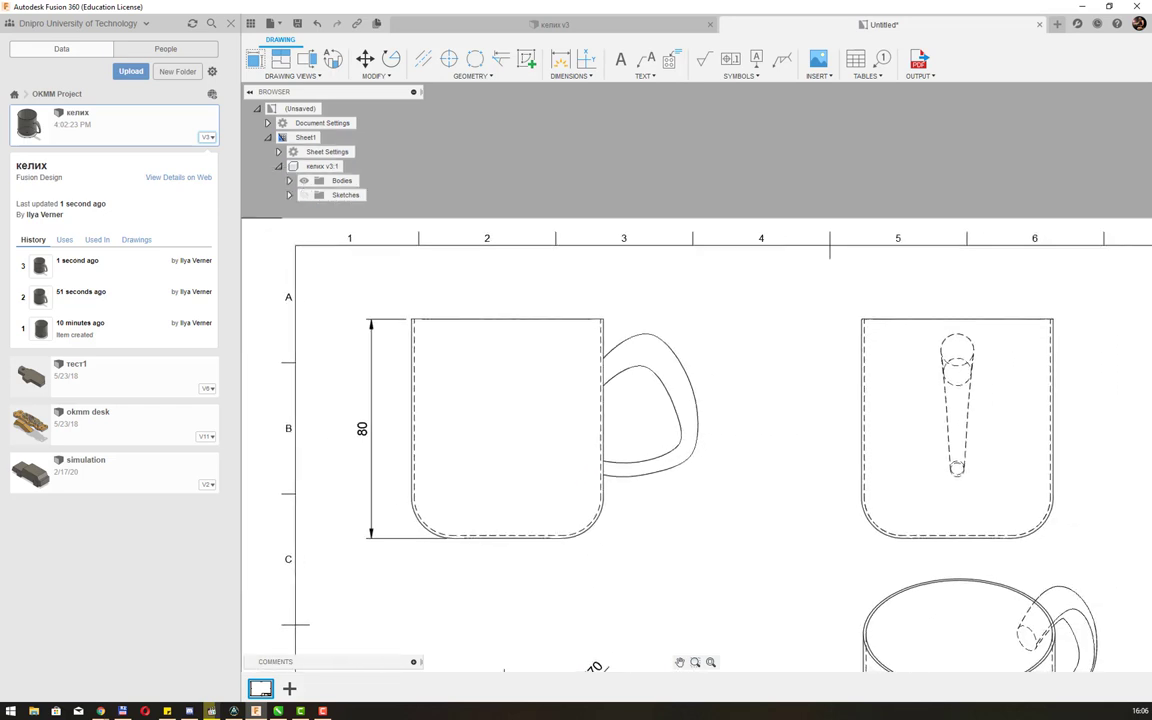
scroll(585, 345, up, 1)
scroll(728, 409, down, 2)
scroll(728, 409, down, 2)
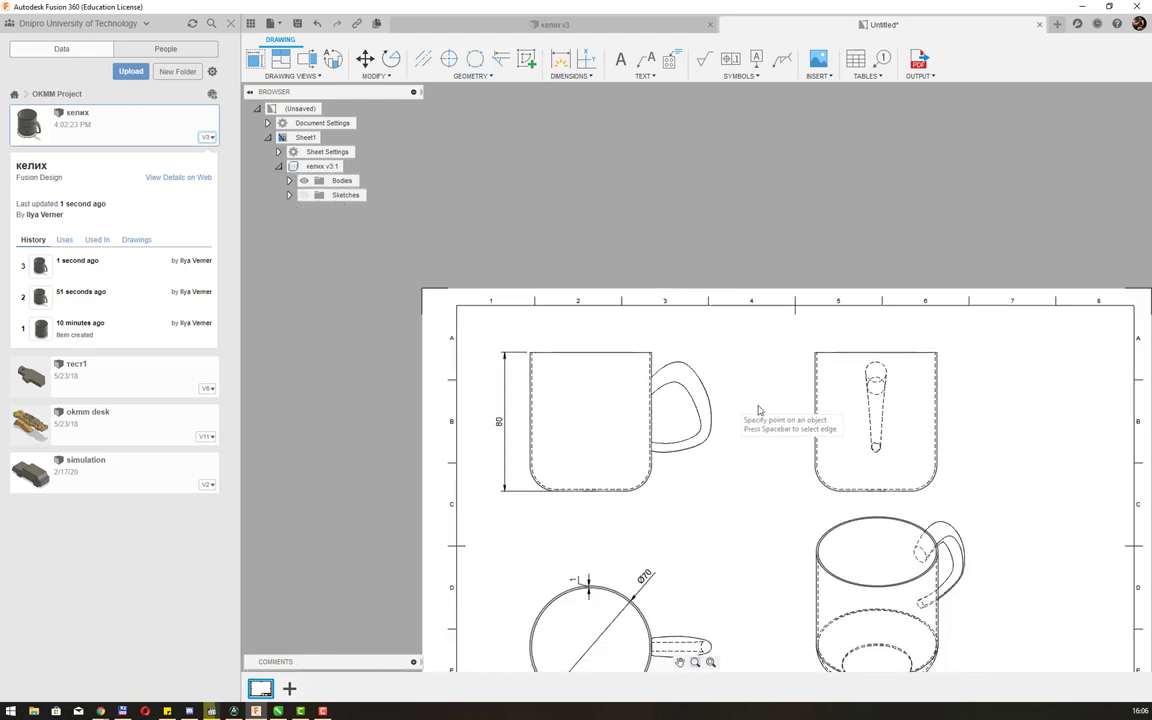
scroll(710, 370, down, 1)
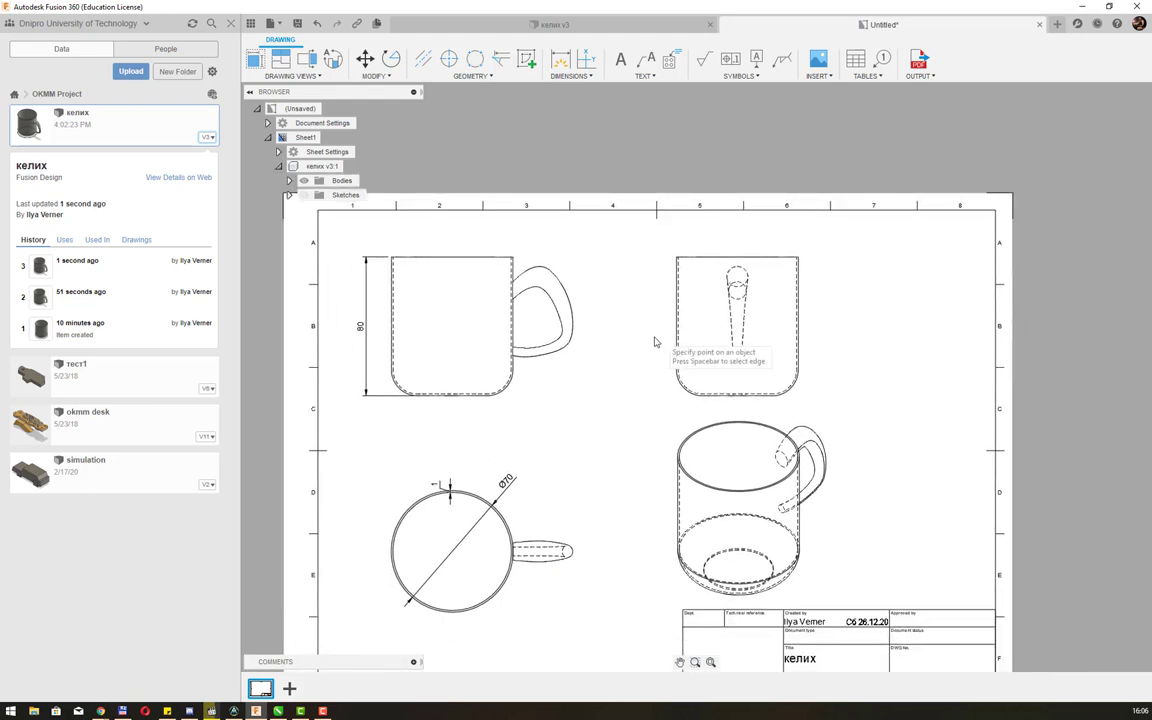
- Add an R14 radius to the bottom-right rounded corner and cancel a stray 47 dimension
click(571, 76)
click(580, 86)
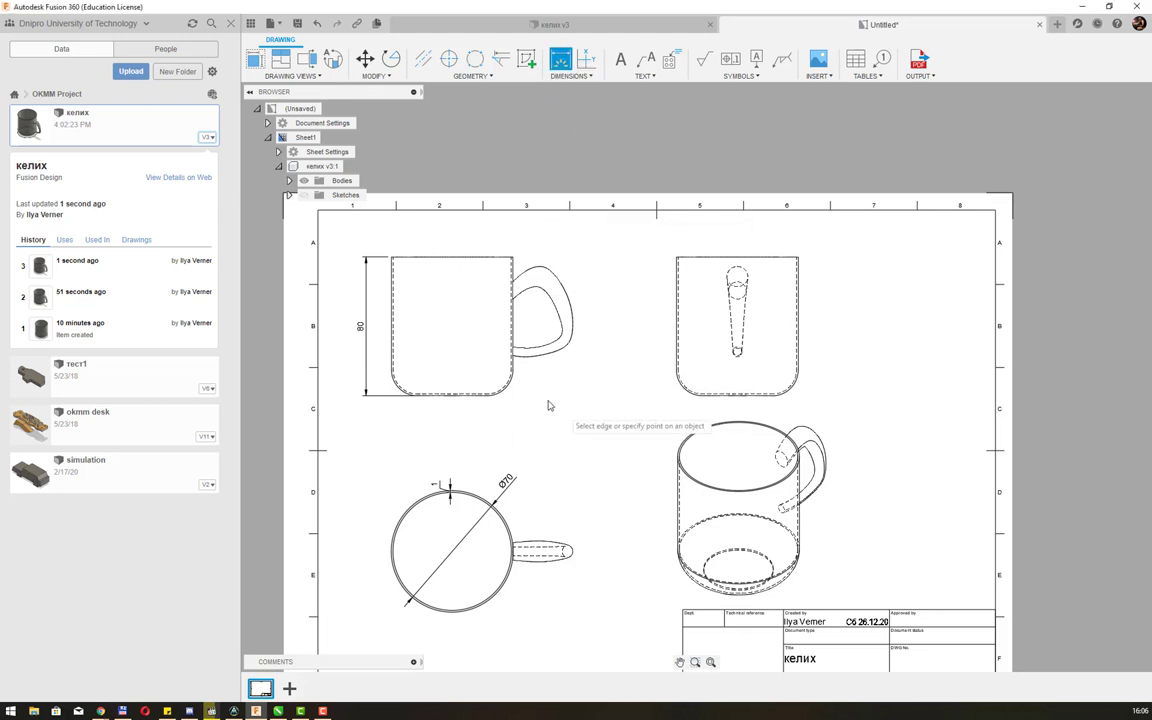
click(506, 389)
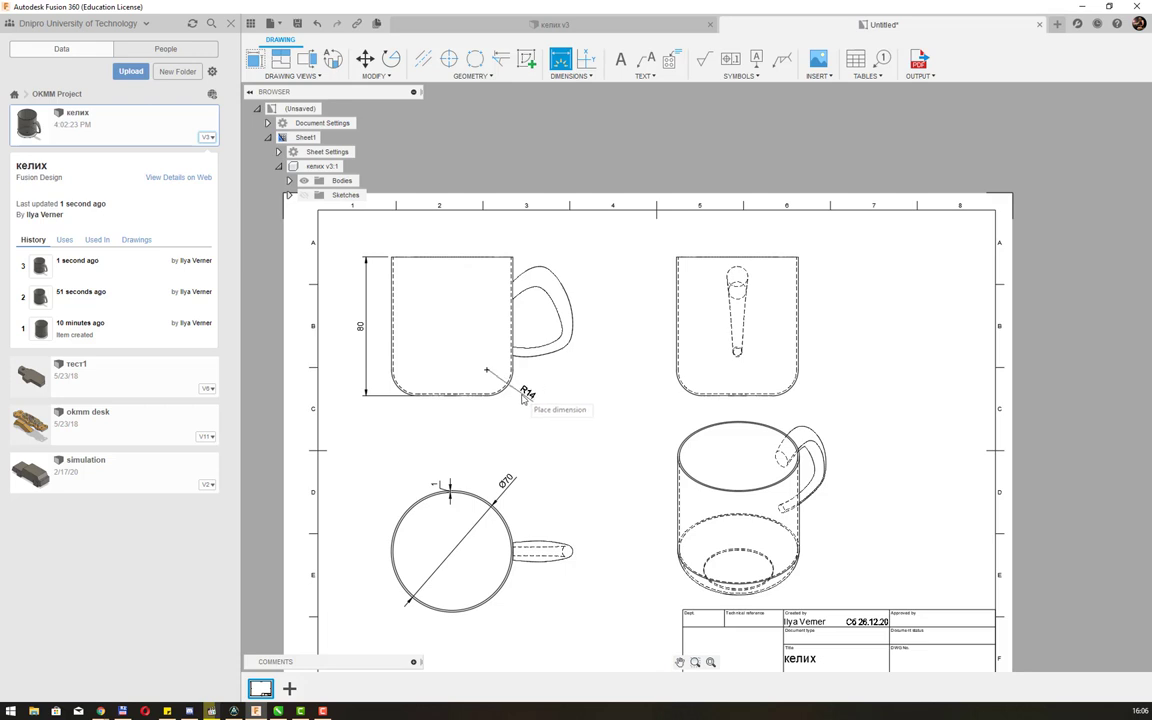
click(523, 393)
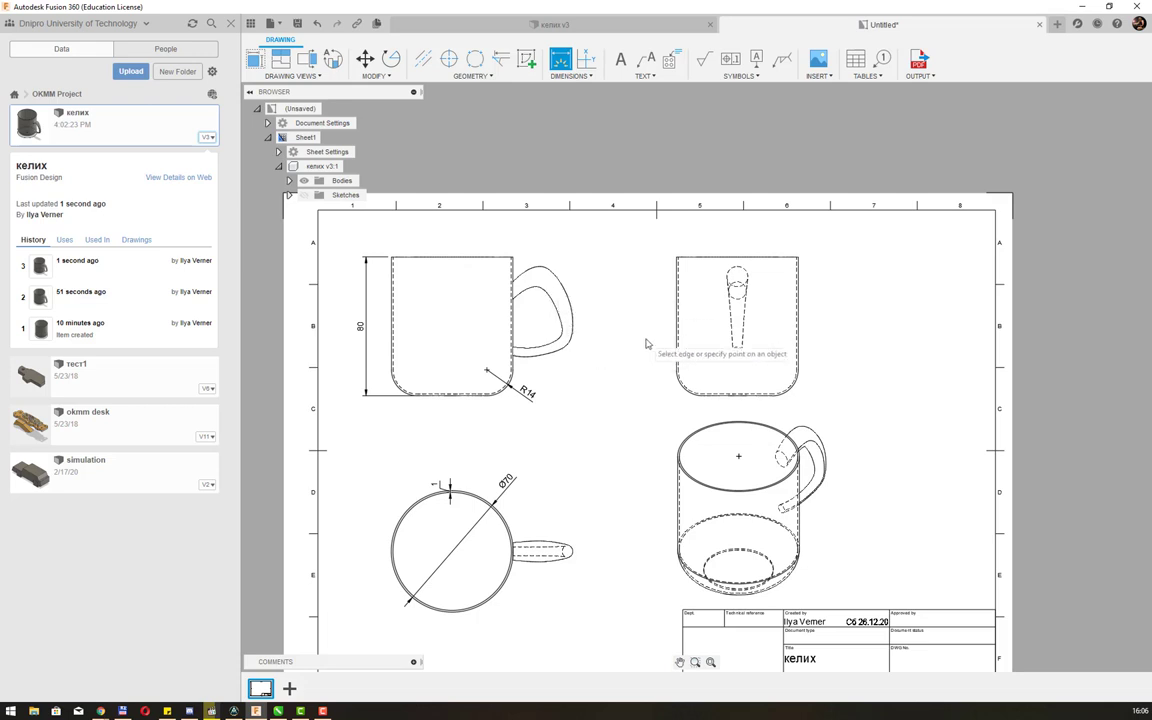
middle_drag(702, 418, 705, 380)
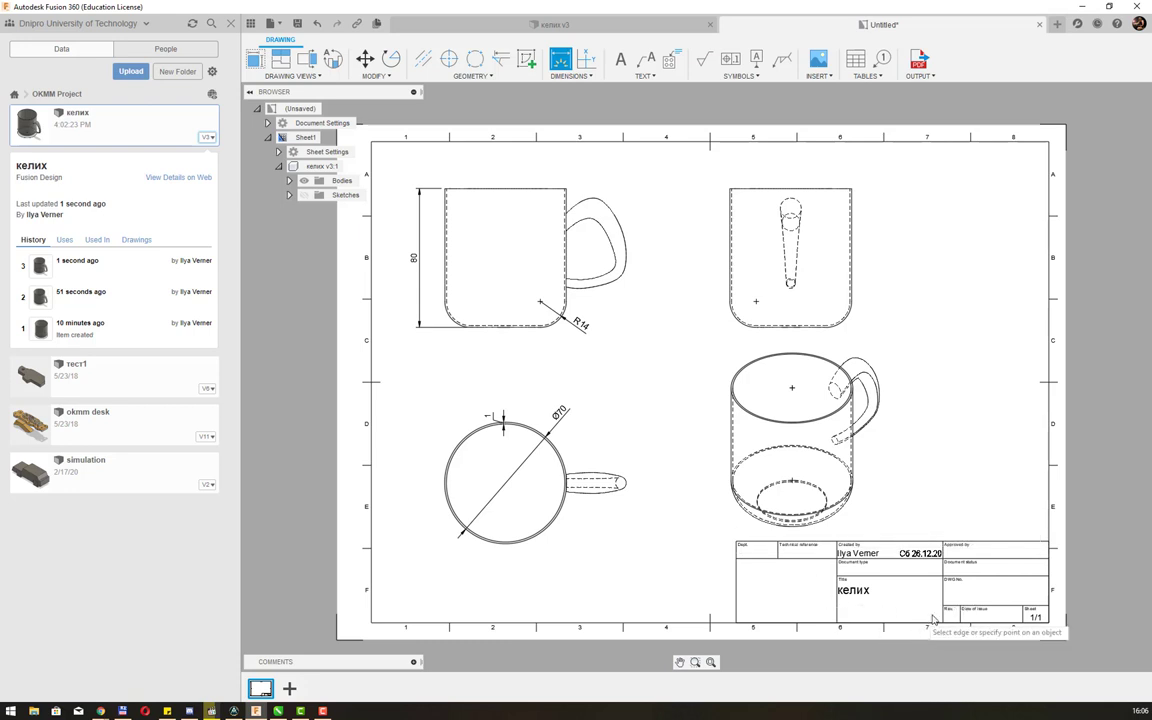
click(942, 583)
key(Escape)
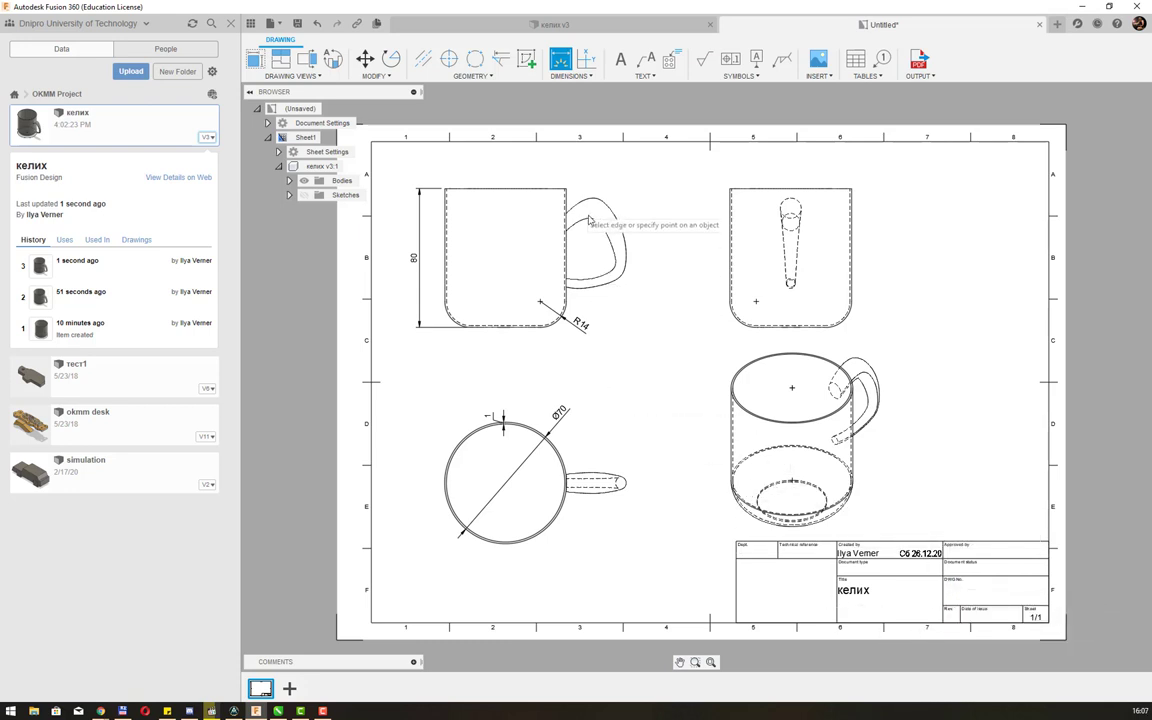
- Fill the title block's Approved by with 'Перевірено' and Dept with 'КТЕД'
scroll(829, 512, down, 3)
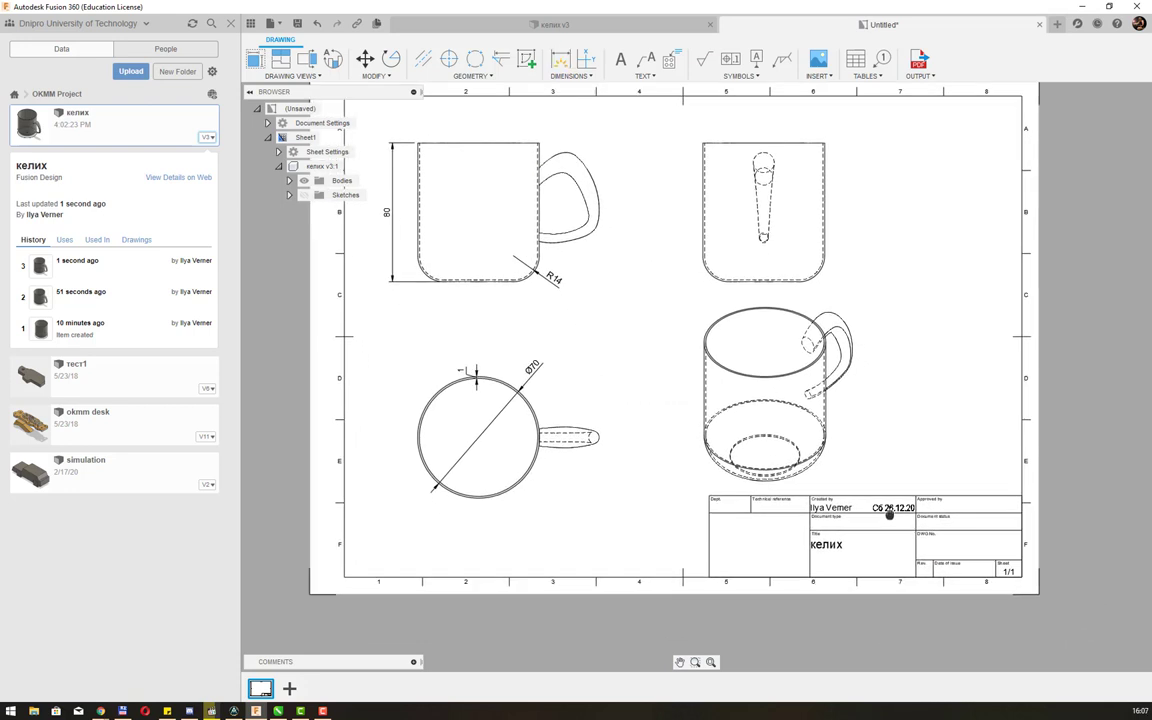
double_click(845, 508)
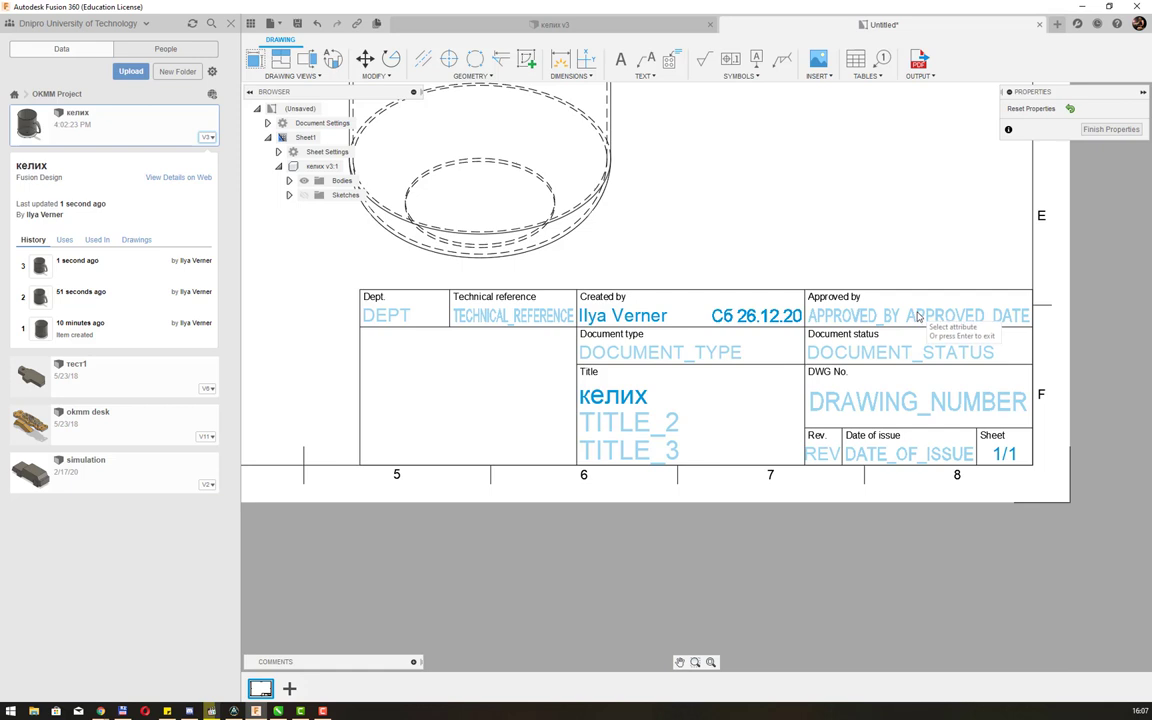
click(862, 318)
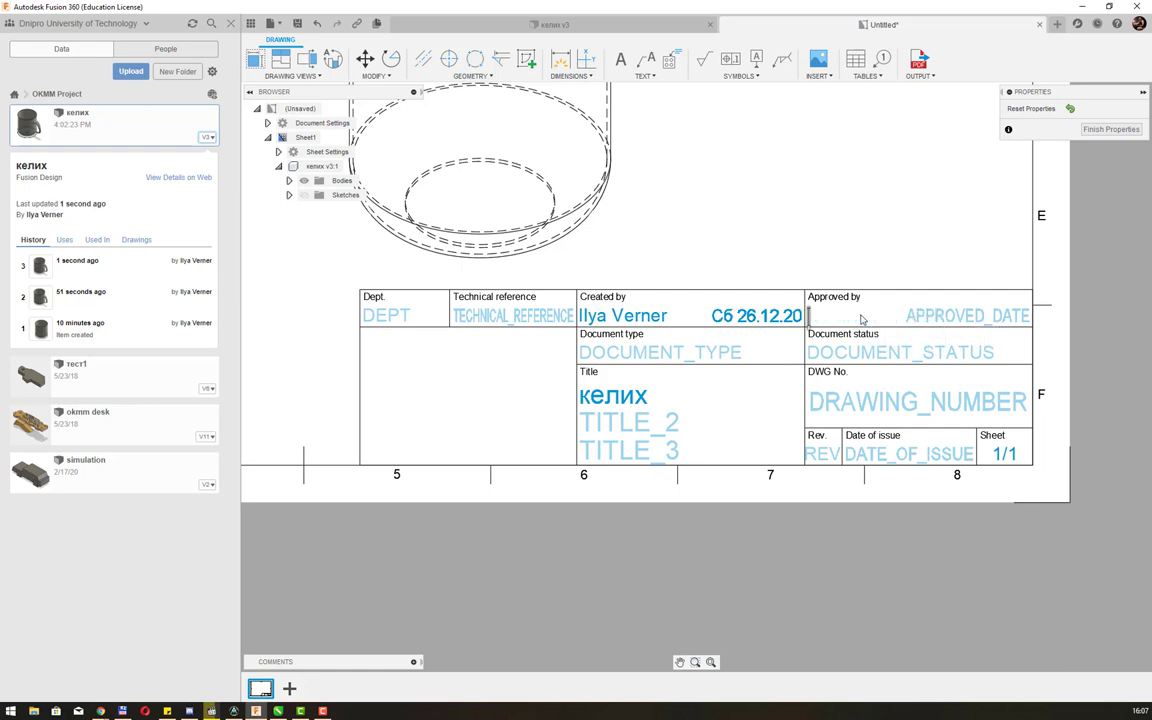
text(Пе)
text(ревірено)
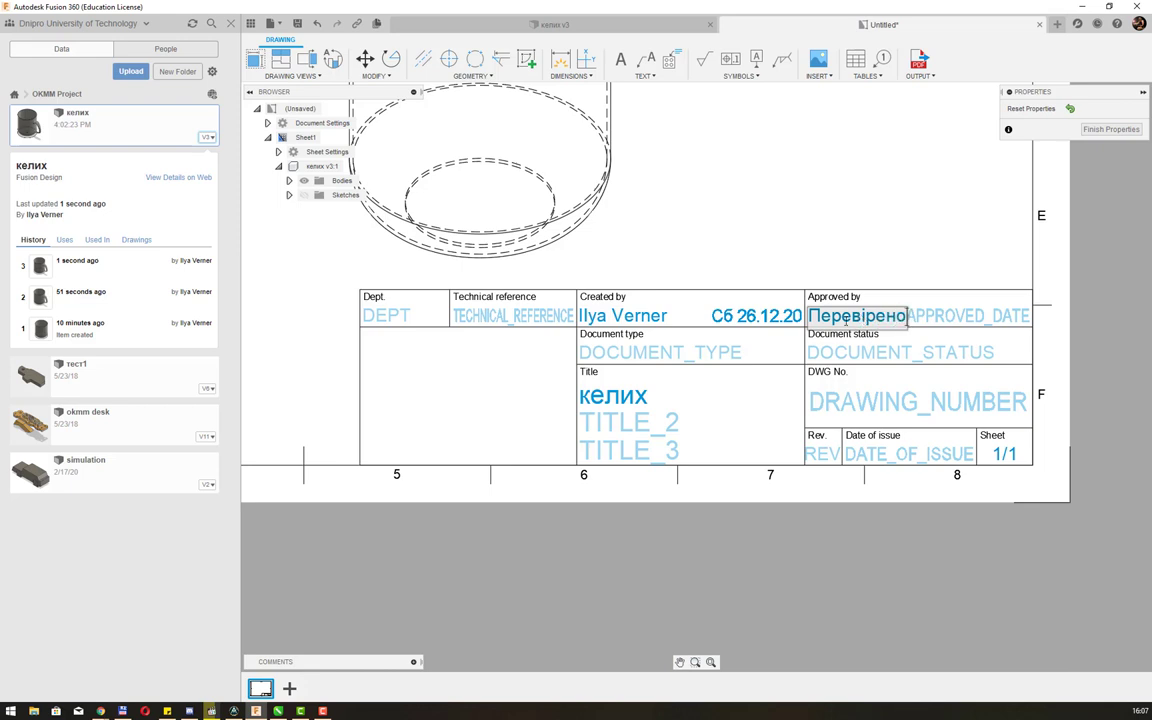
click(395, 318)
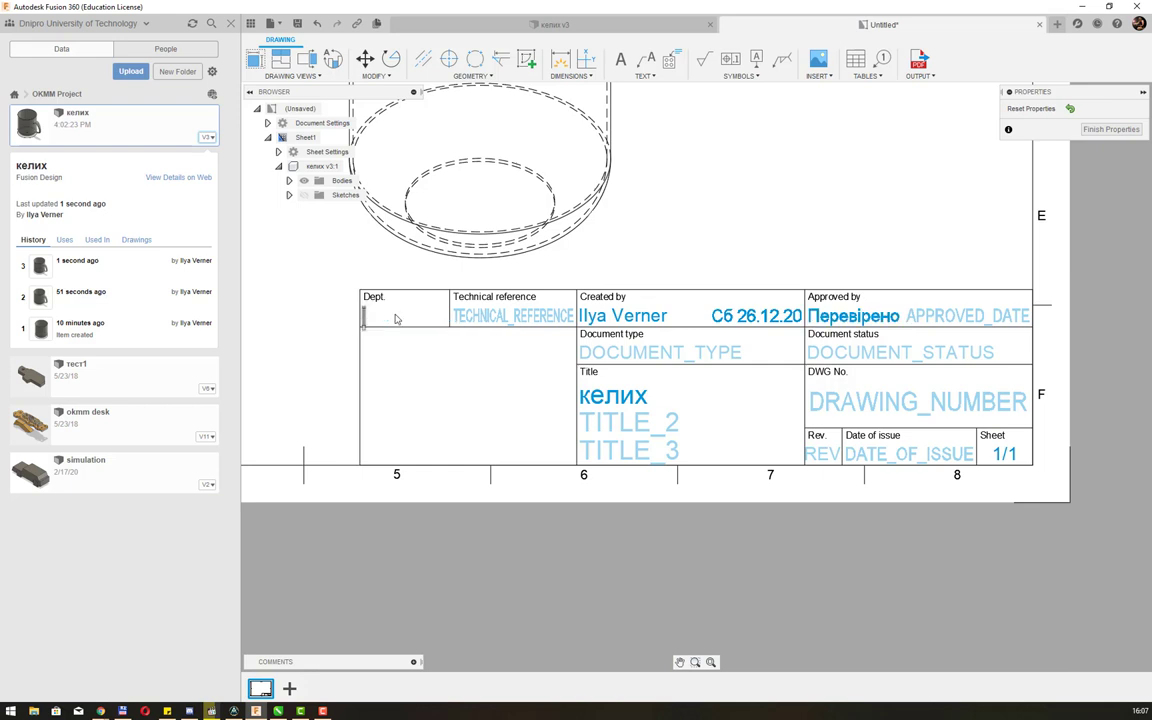
text(КТЕ)
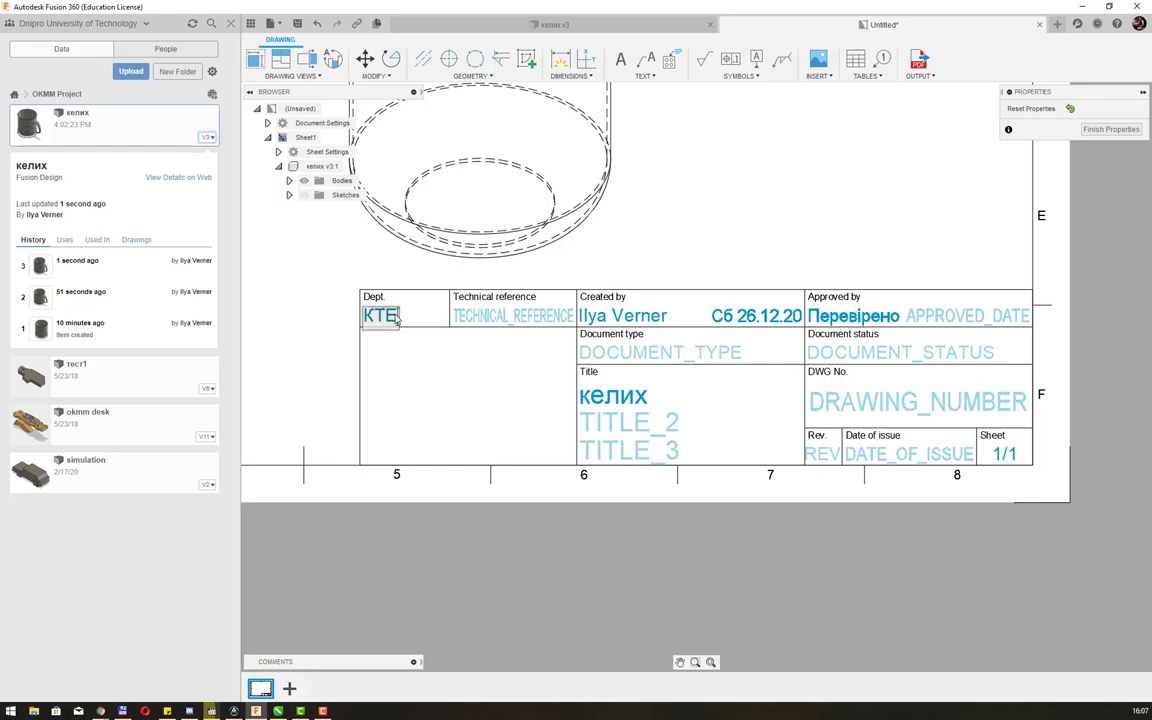
text(Д)
click(1112, 130)
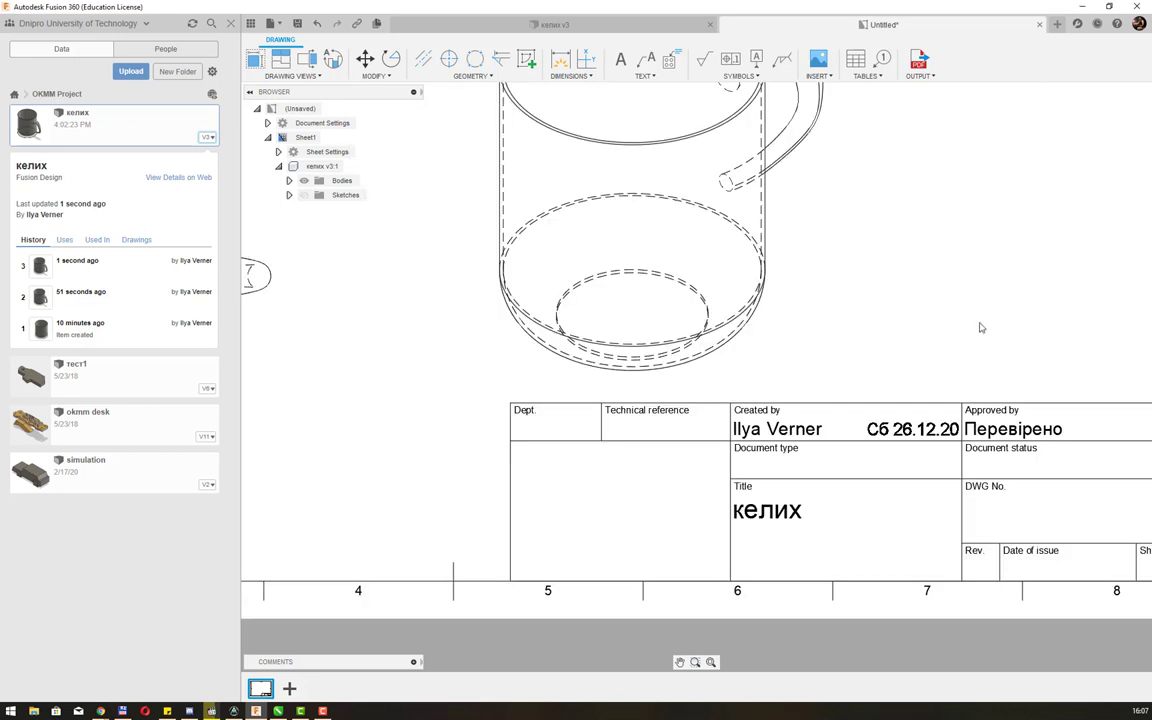
- Reopen the title block and reset its properties, leaving Dept empty
middle_drag(1039, 352, 887, 312)
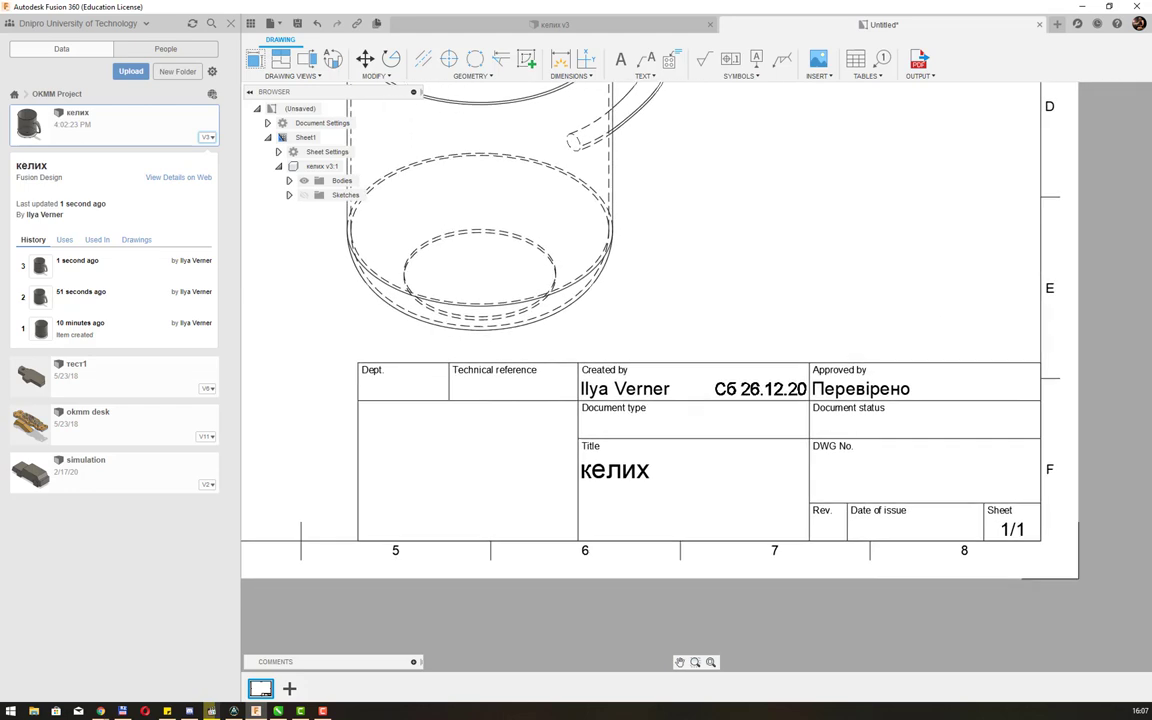
double_click(617, 474)
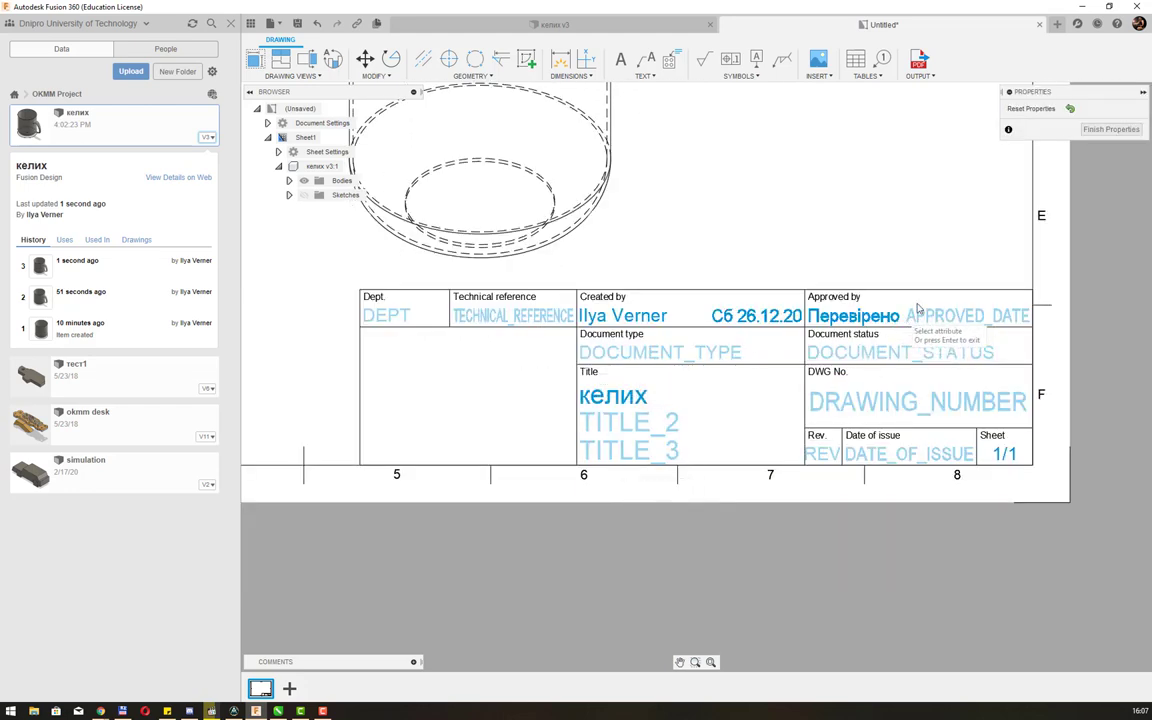
click(1070, 109)
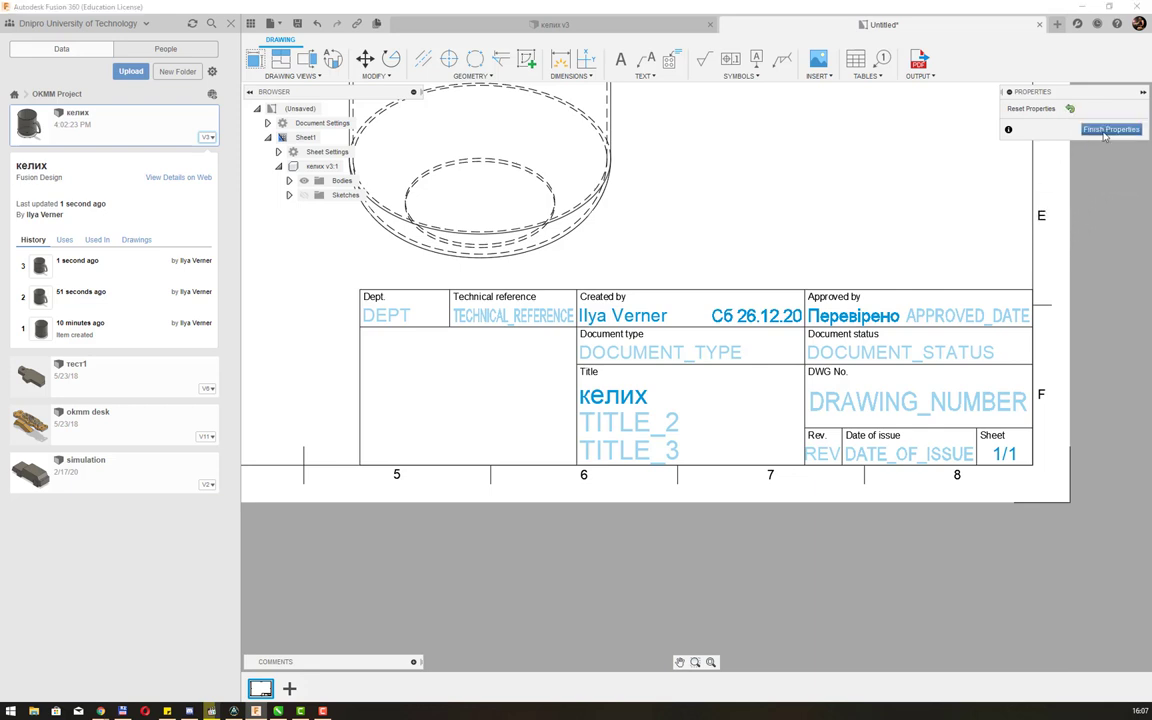
click(1108, 129)
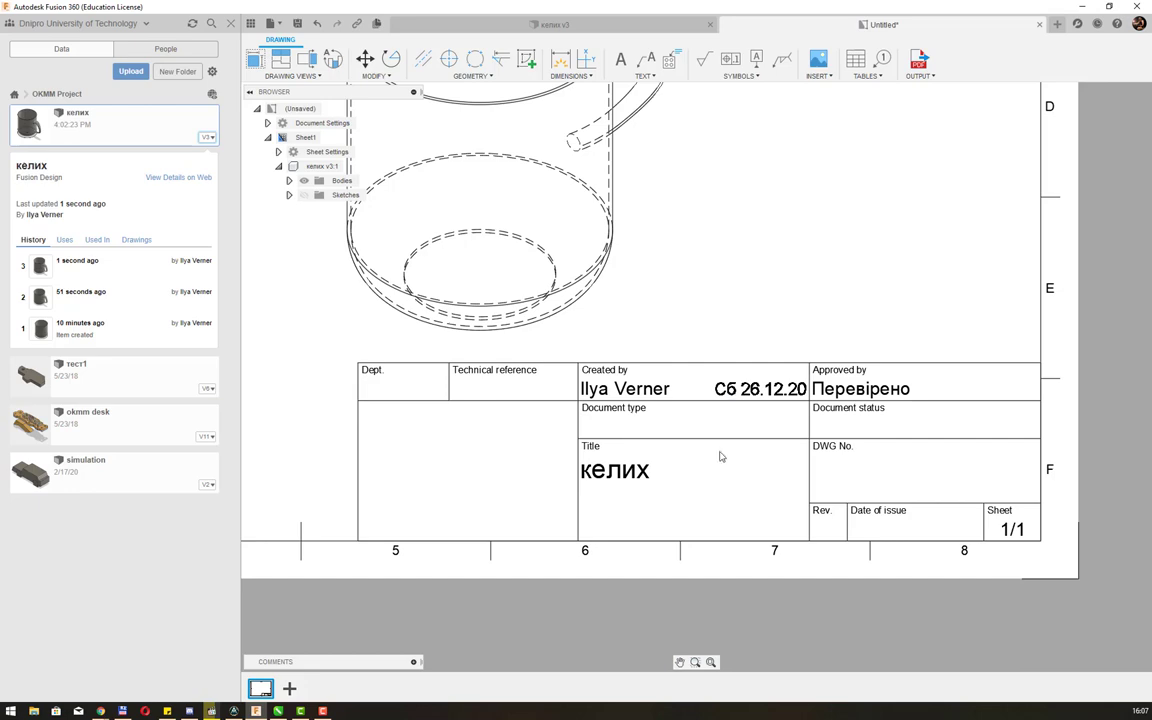
scroll(825, 339, up, 2)
scroll(825, 323, down, 2)
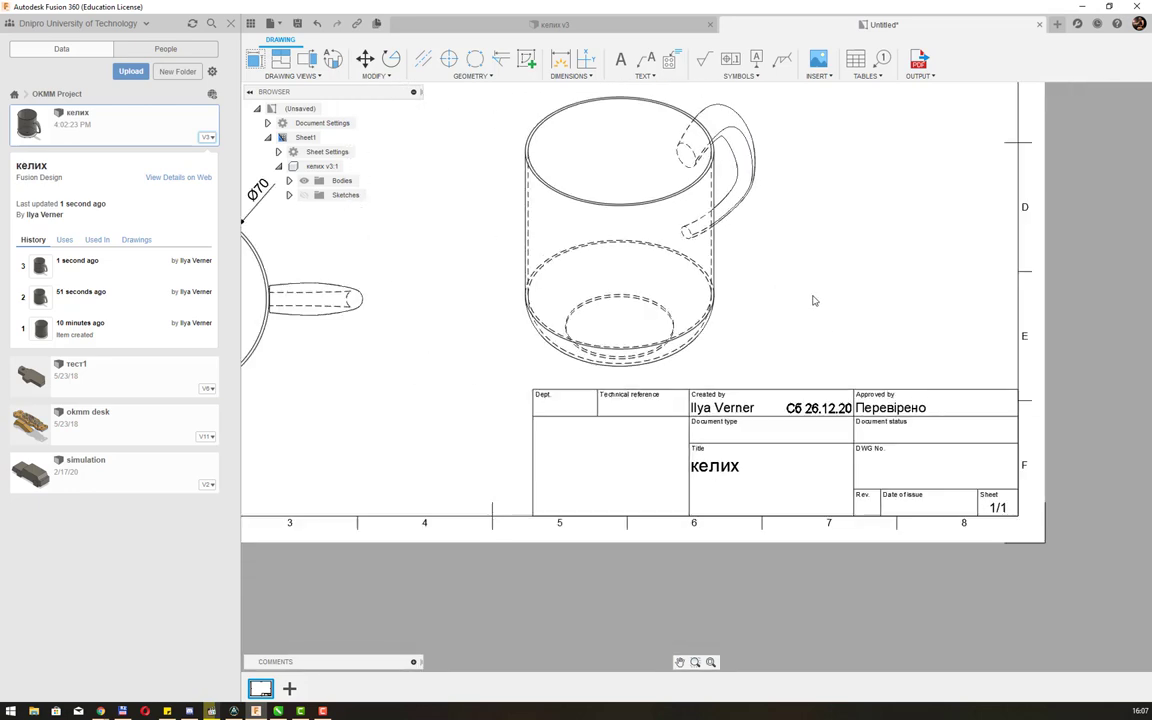
scroll(813, 298, down, 2)
scroll(820, 285, down, 2)
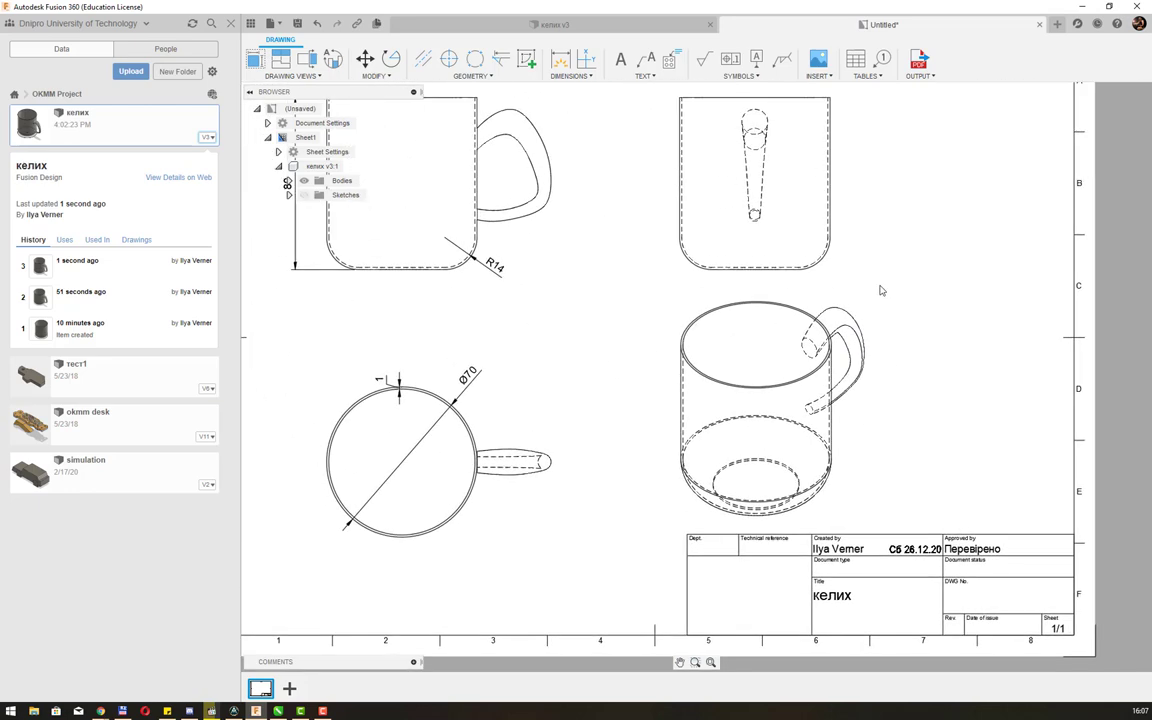
scroll(885, 300, down, 2)
mouse_move(892, 262)
middle_down()
mouse_move(905, 297)
mouse_move(924, 280)
middle_up()
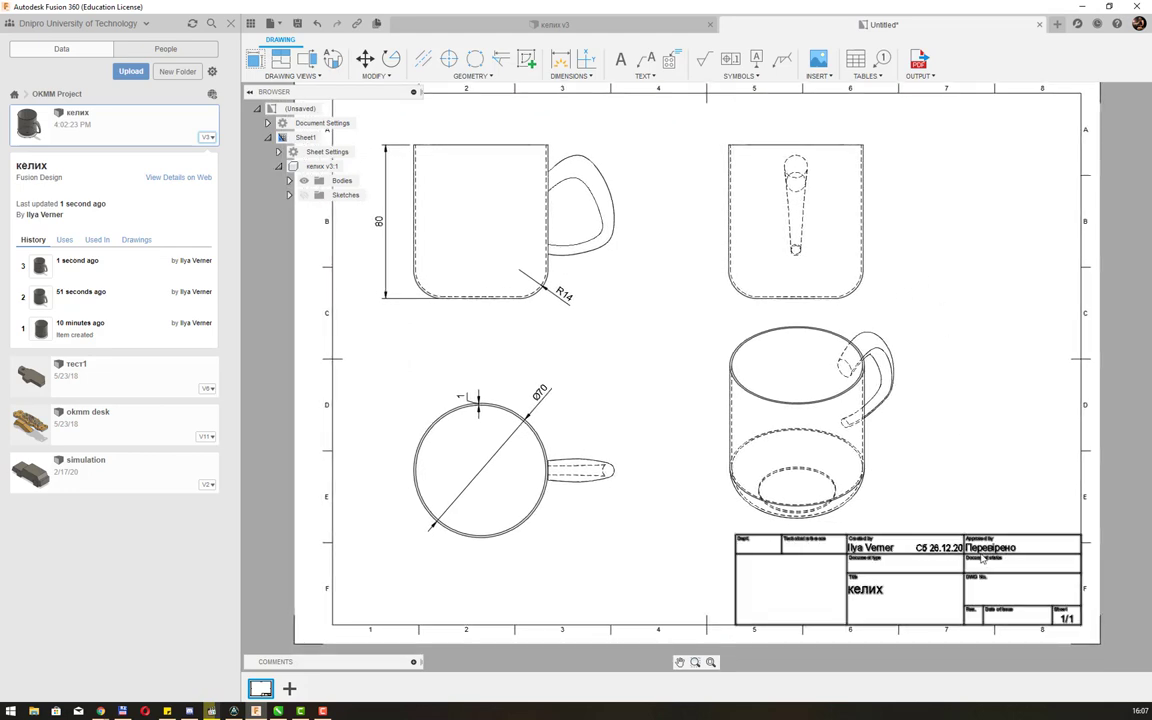
click(940, 540)
right_click(940, 539)
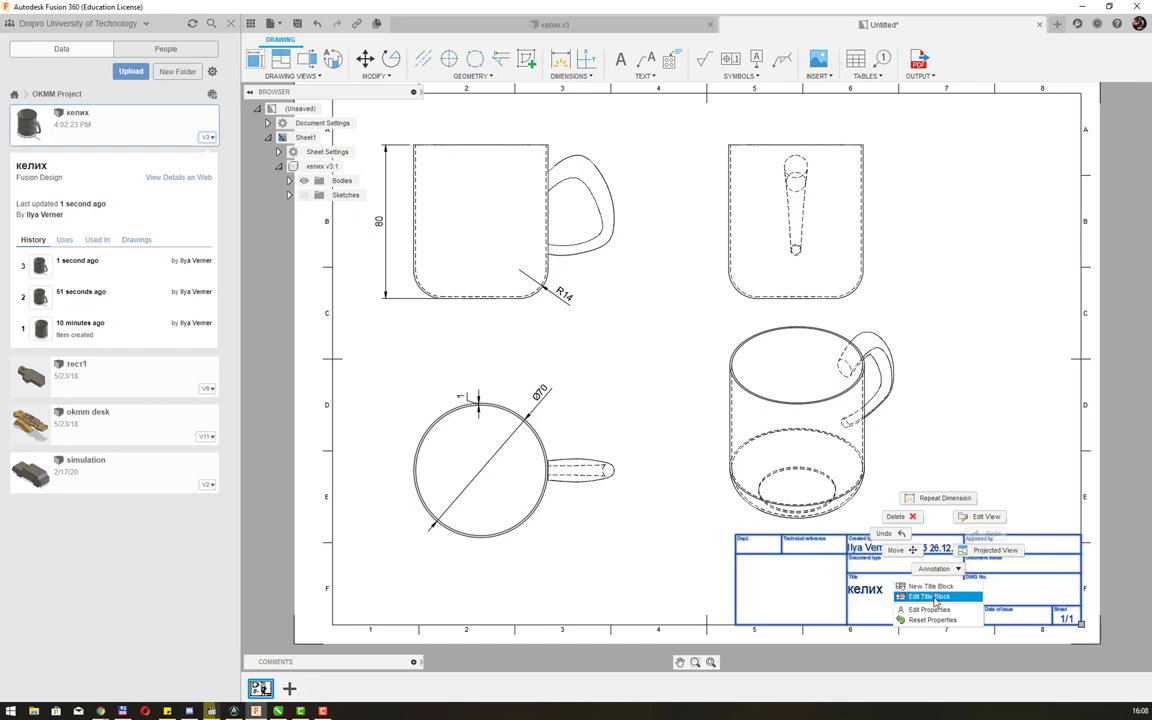
click(981, 452)
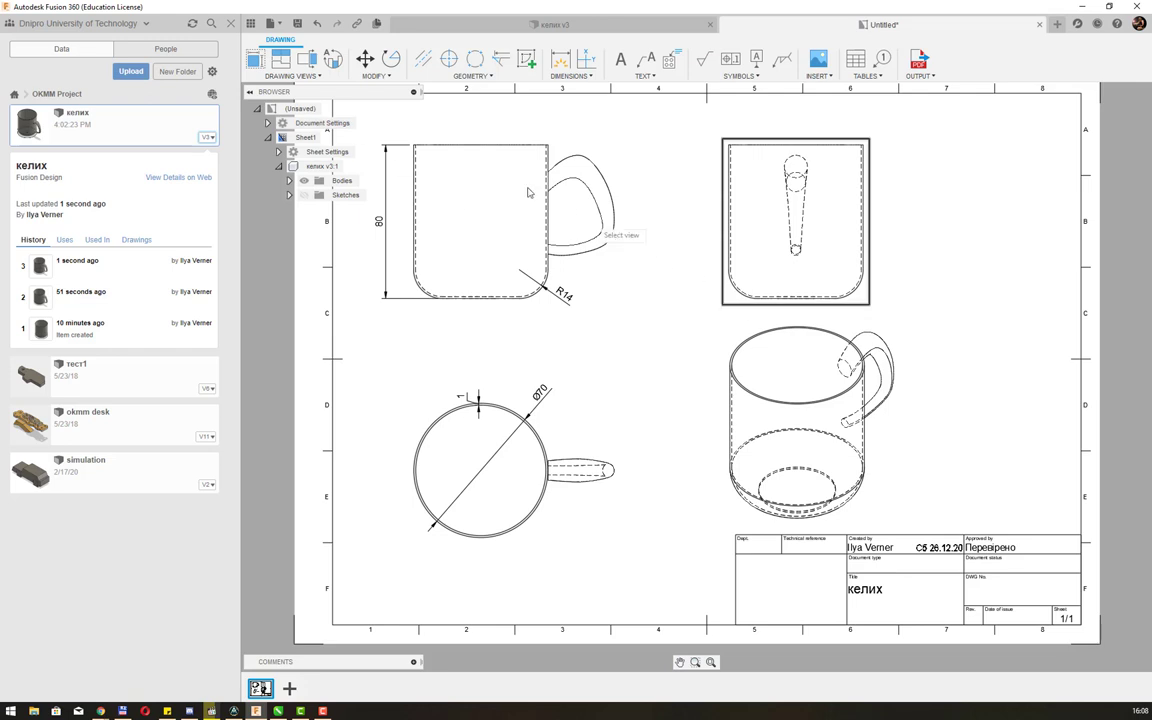
- Save the drawing to OKMM Project as 'келих кресник'
click(297, 24)
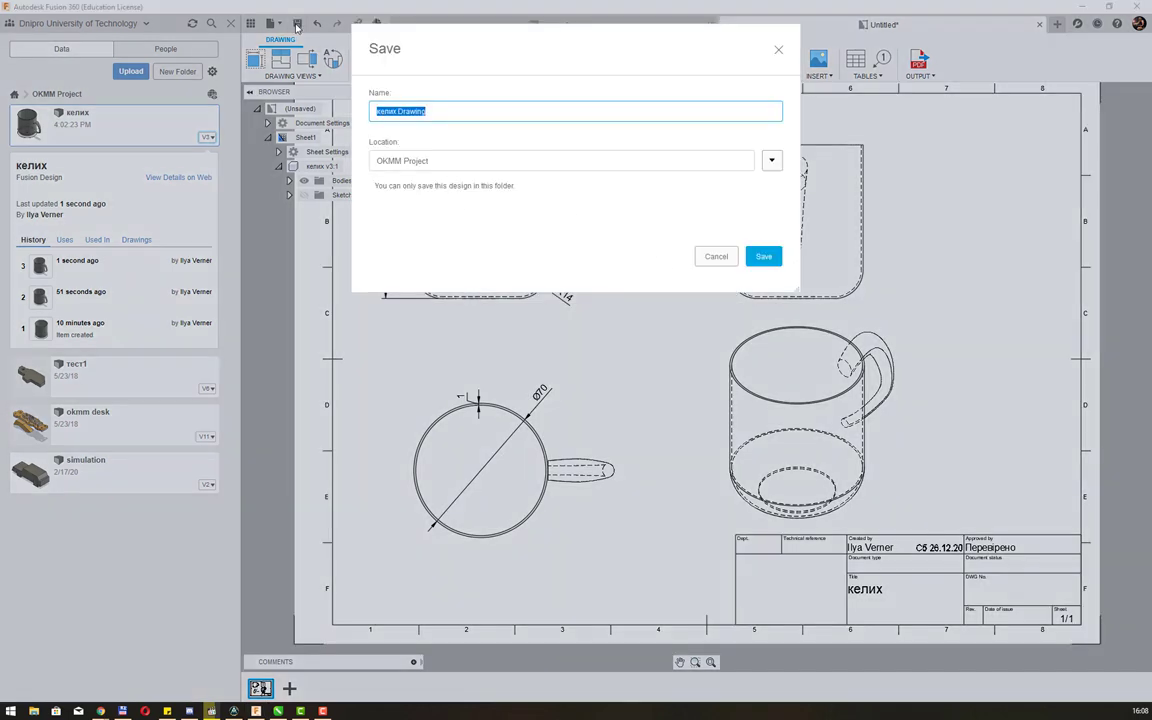
double_click(418, 111)
text(креслен)
click(766, 256)
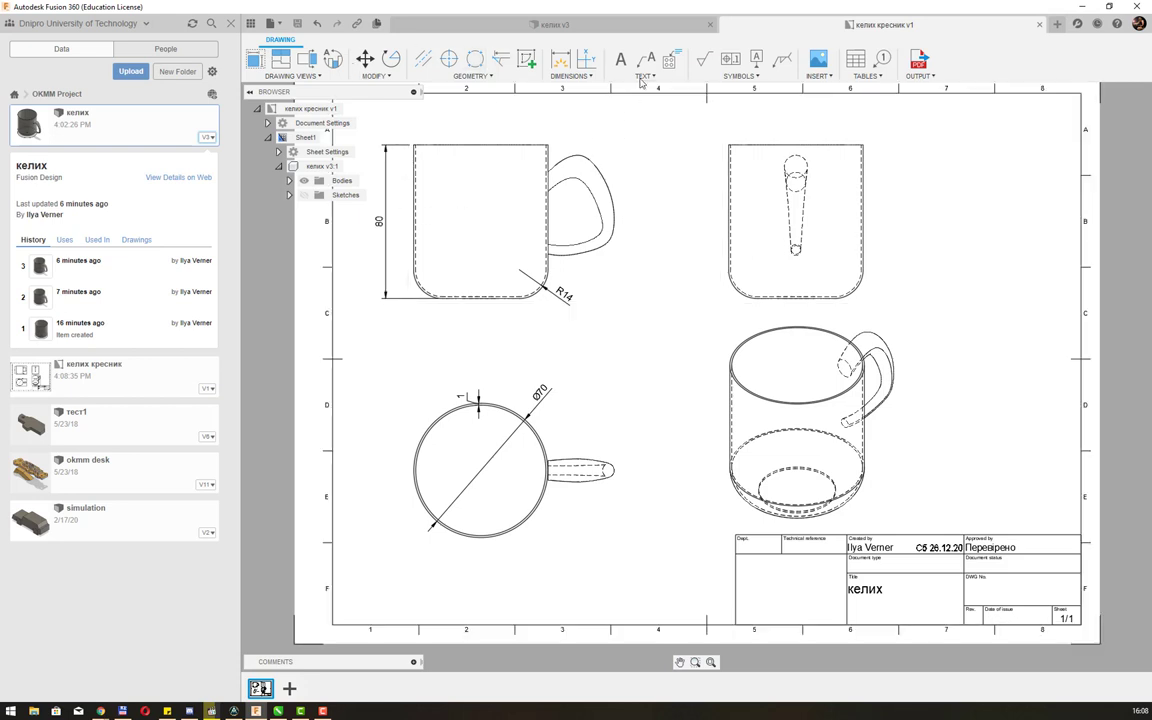
click(615, 25)
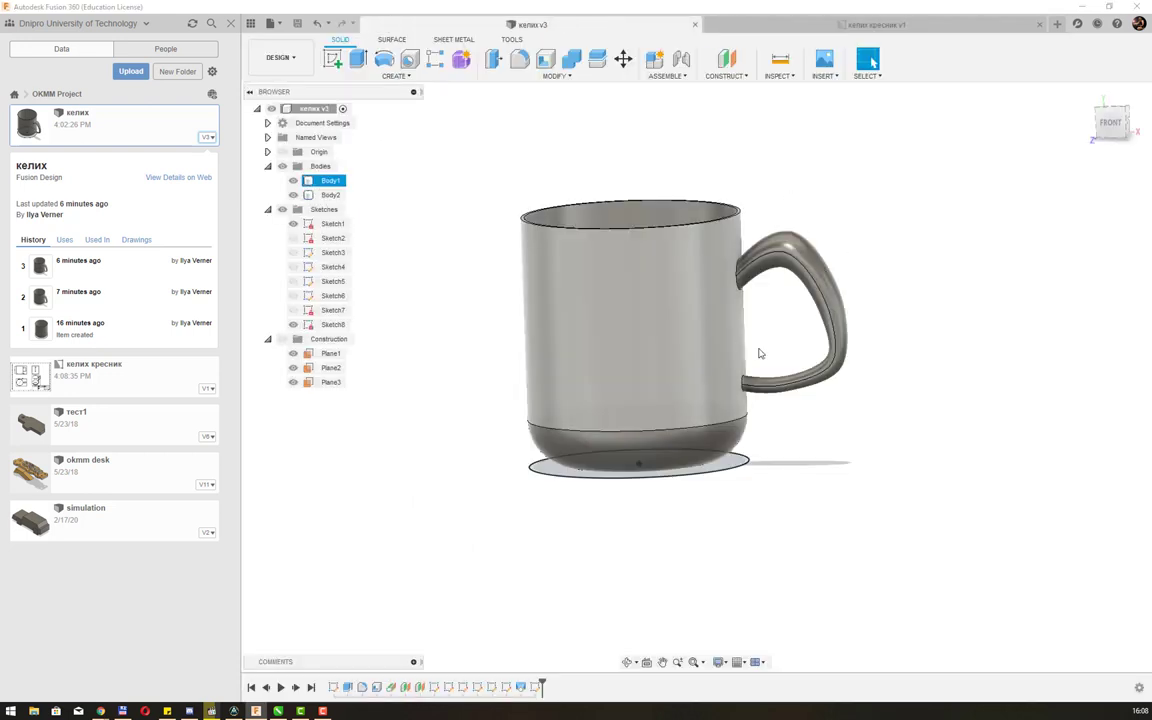
- Switch the келих v3 design to the Render workspace and orbit into the mug's top
click(296, 62)
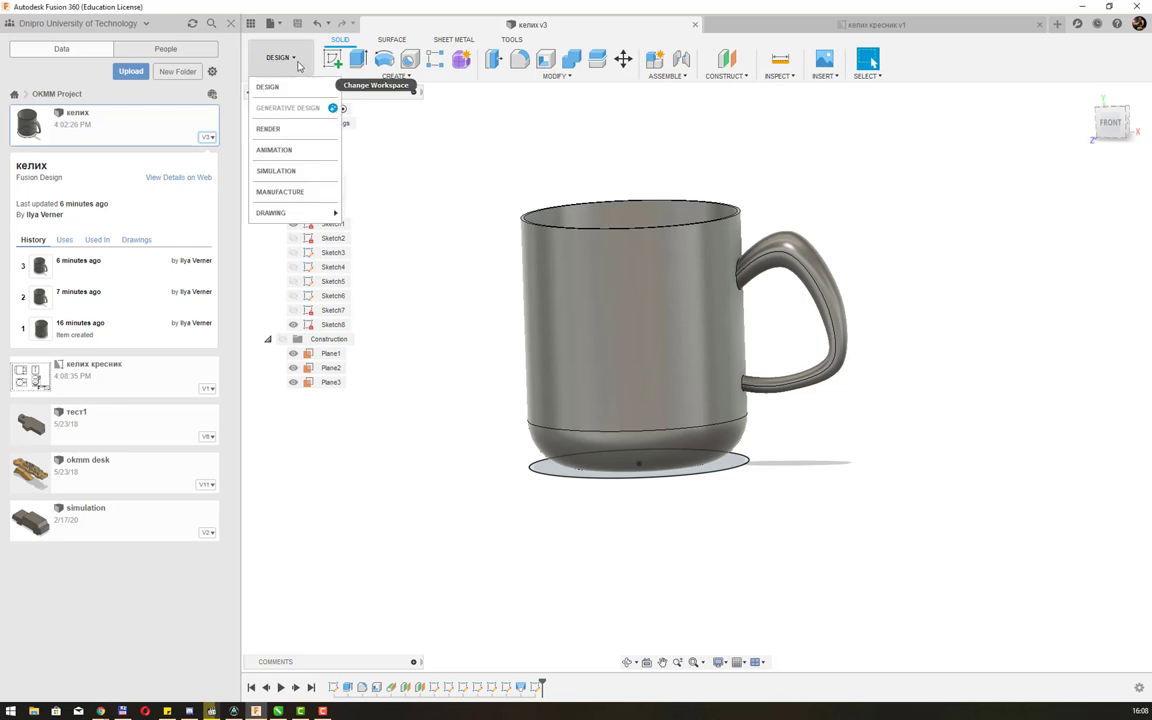
click(294, 130)
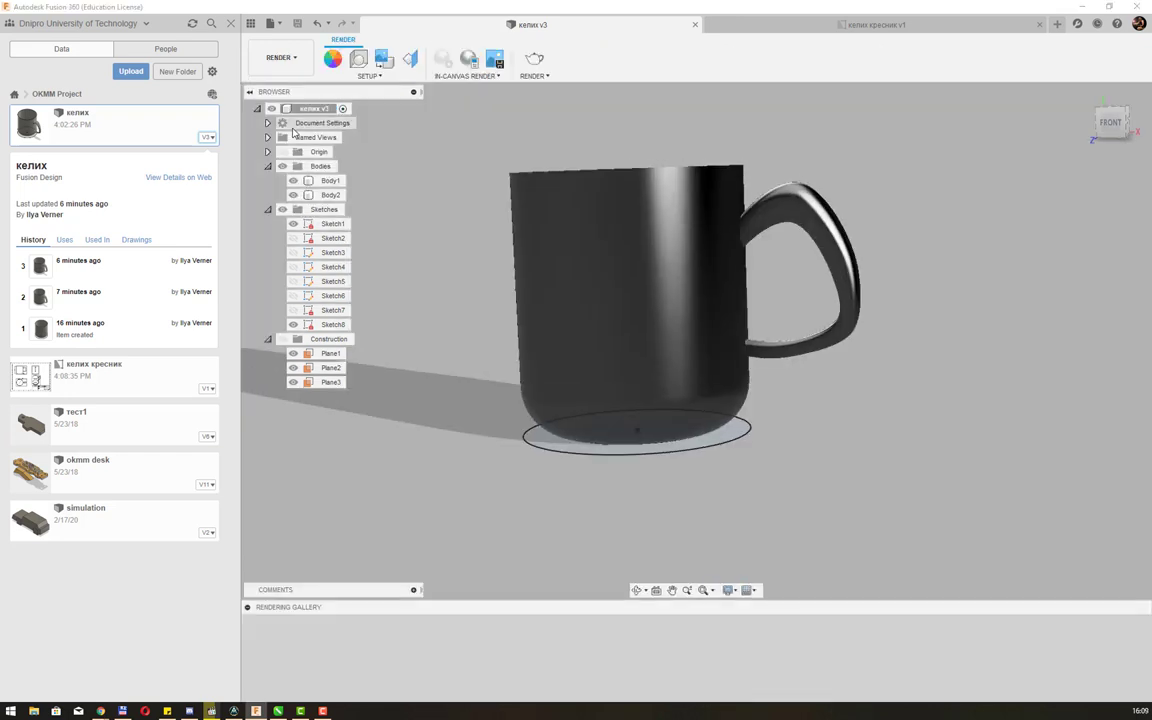
mouse_move(889, 246)
shift+middle_down()
mouse_move(887, 275)
mouse_move(889, 260)
shift+middle_up()
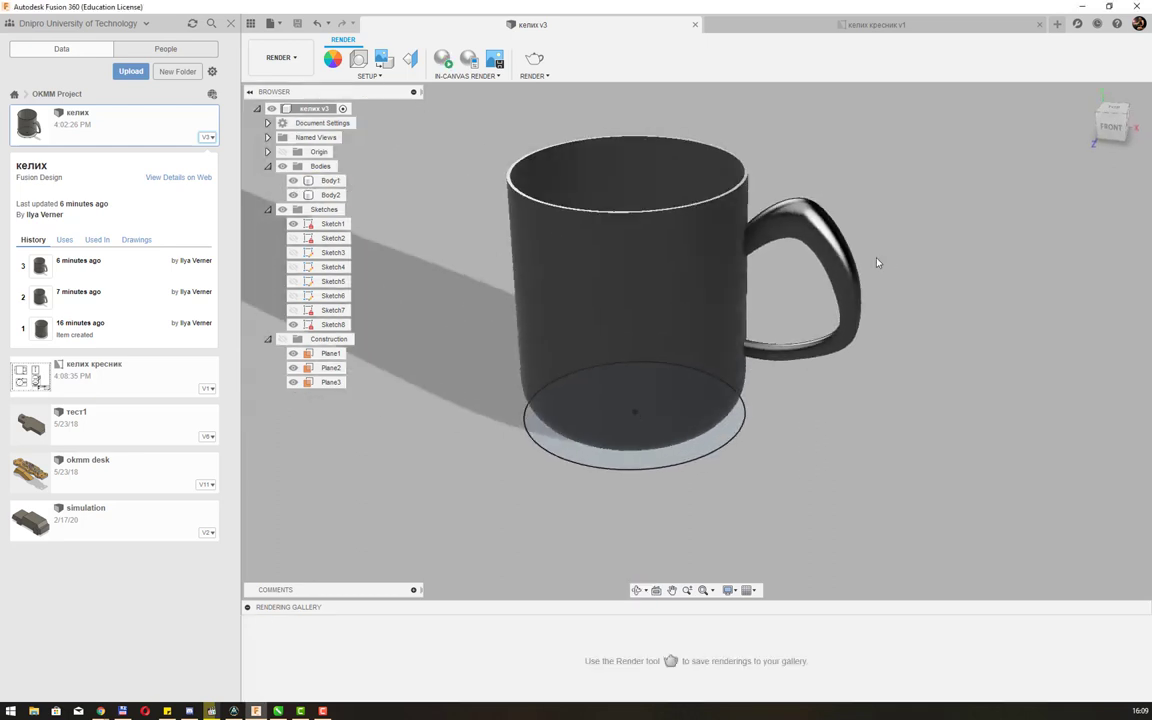
- Browse the Fusion 360 Appearances library to the Glass > Color Density materials
click(338, 62)
click(338, 62)
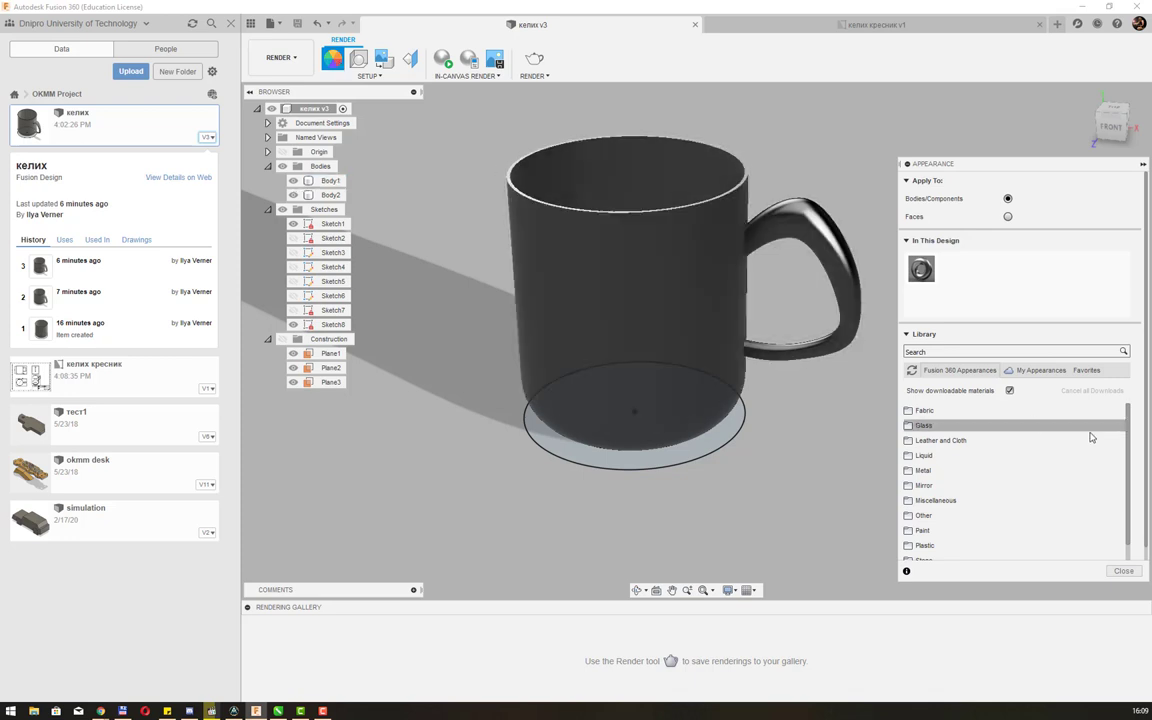
click(1050, 372)
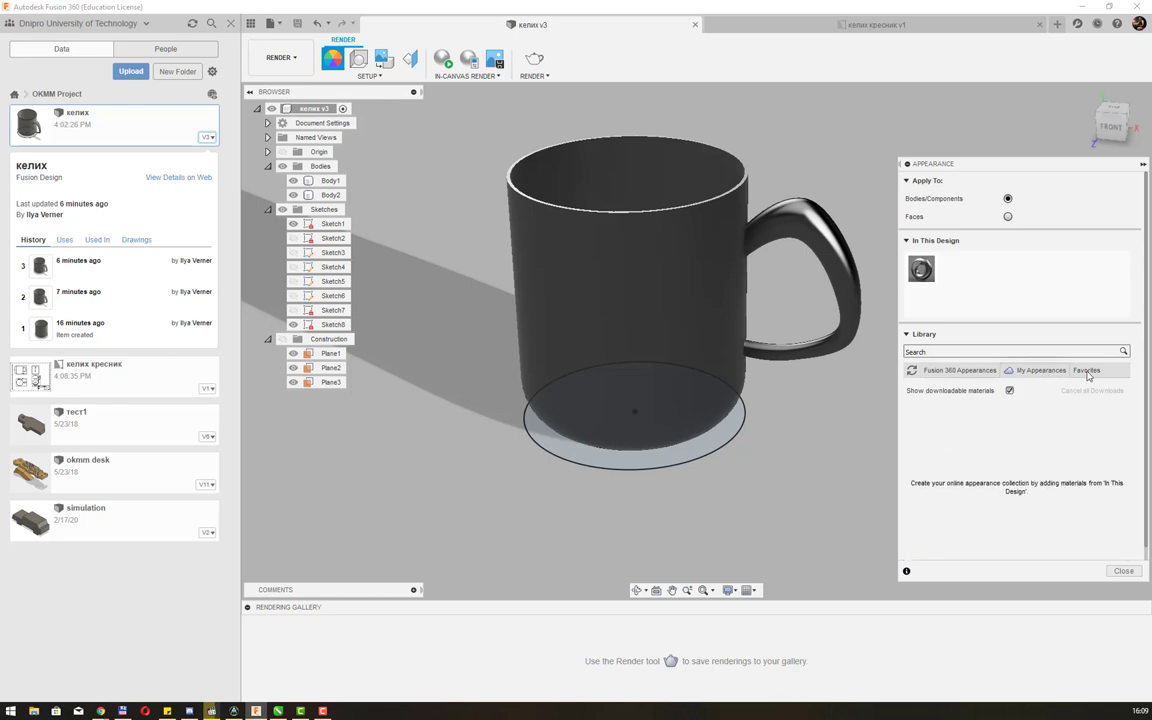
click(1030, 371)
click(971, 369)
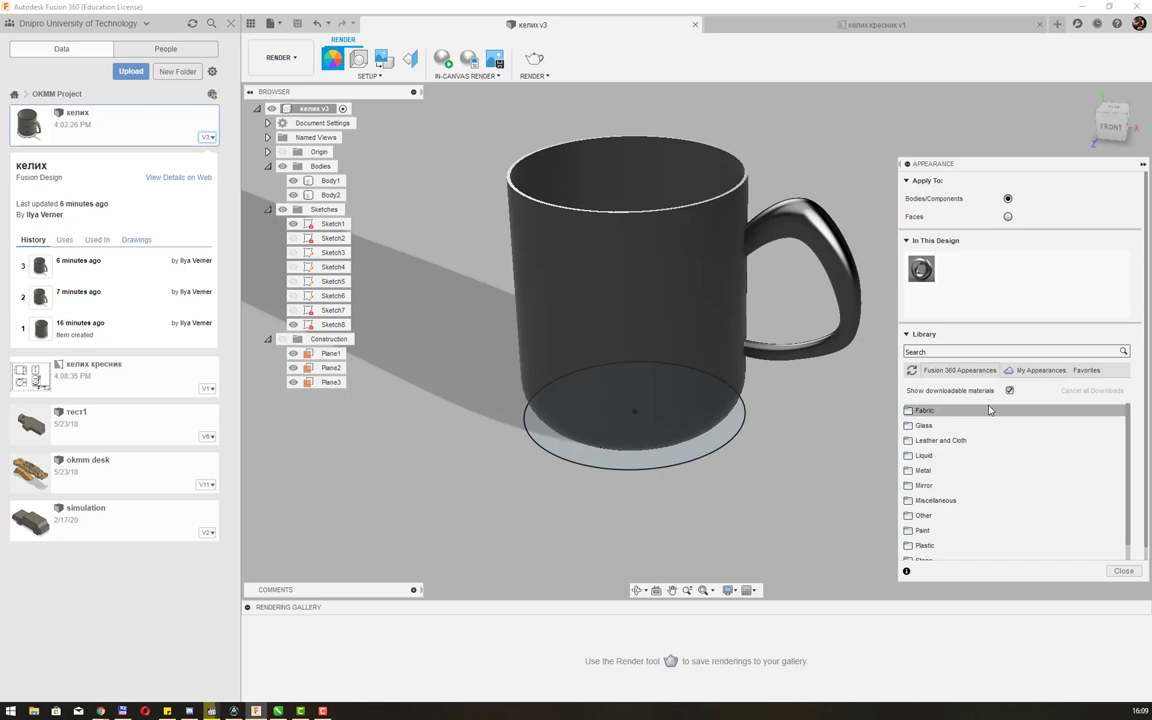
click(924, 426)
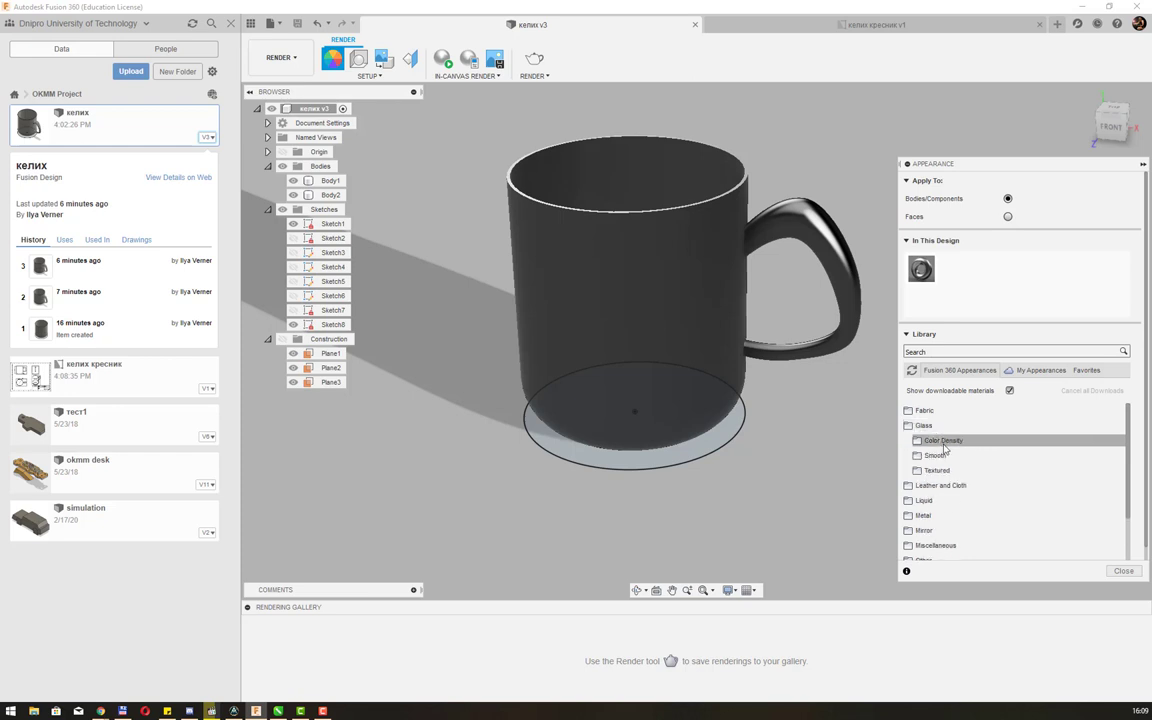
click(953, 444)
- Try several glass swatches on the mug, settle on dark glass for the body, and close
scroll(985, 480, down, 3)
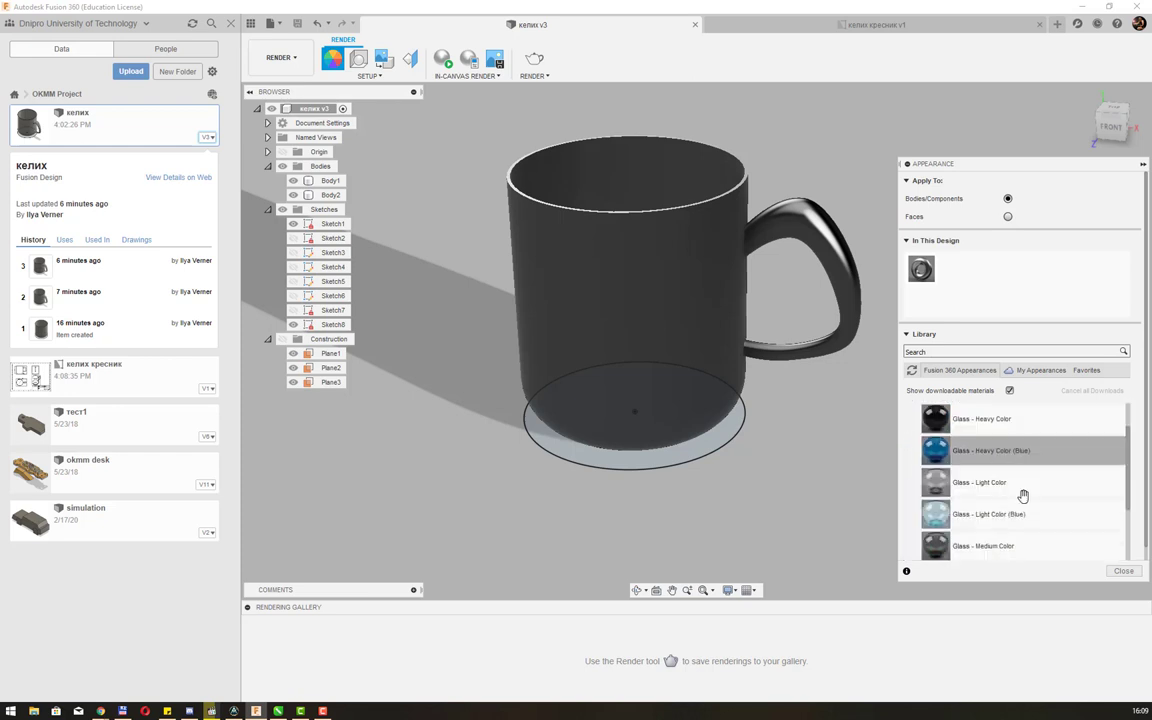
scroll(996, 470, down, 2)
scroll(996, 470, up, 3)
drag(984, 452, 706, 306)
drag(935, 482, 845, 268)
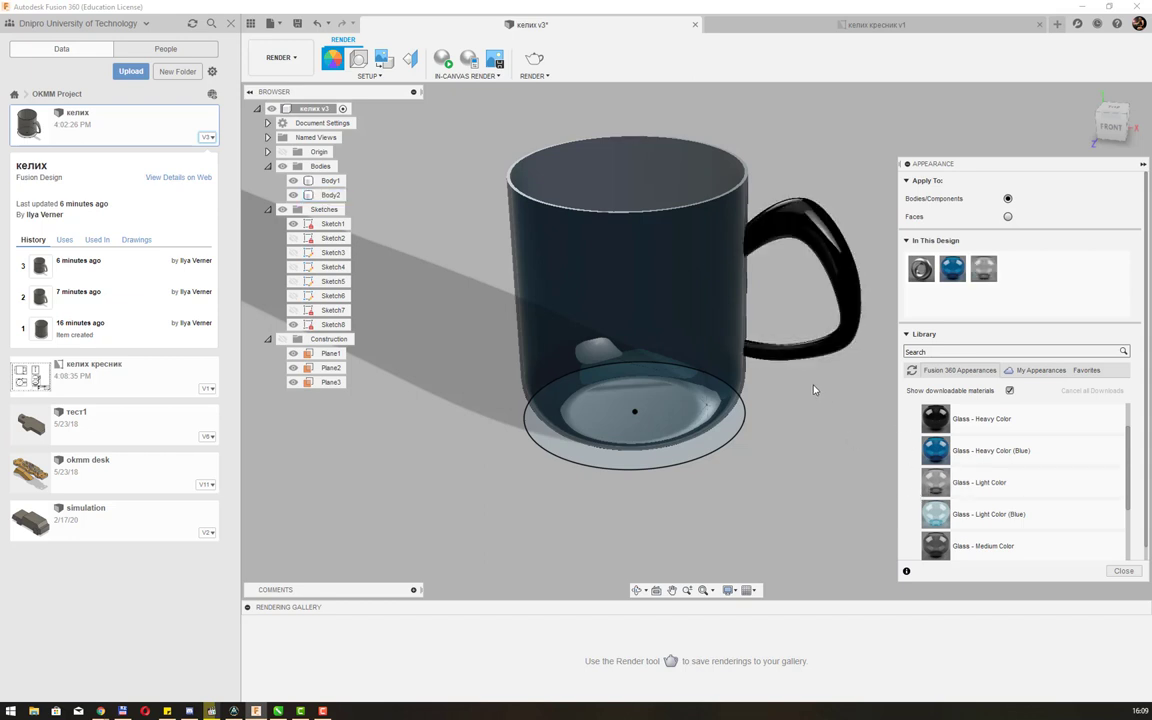
drag(813, 390, 644, 326)
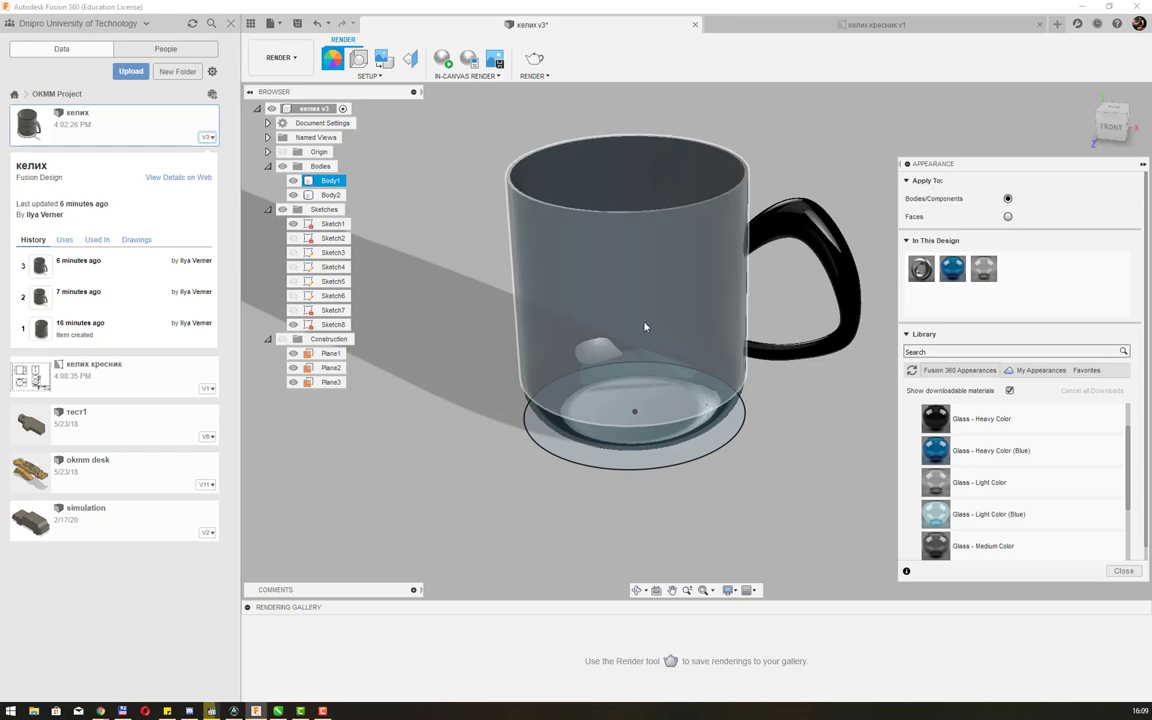
drag(644, 326, 702, 347)
mouse_move(935, 405)
mouse_down()
mouse_move(723, 242)
mouse_move(616, 283)
mouse_up()
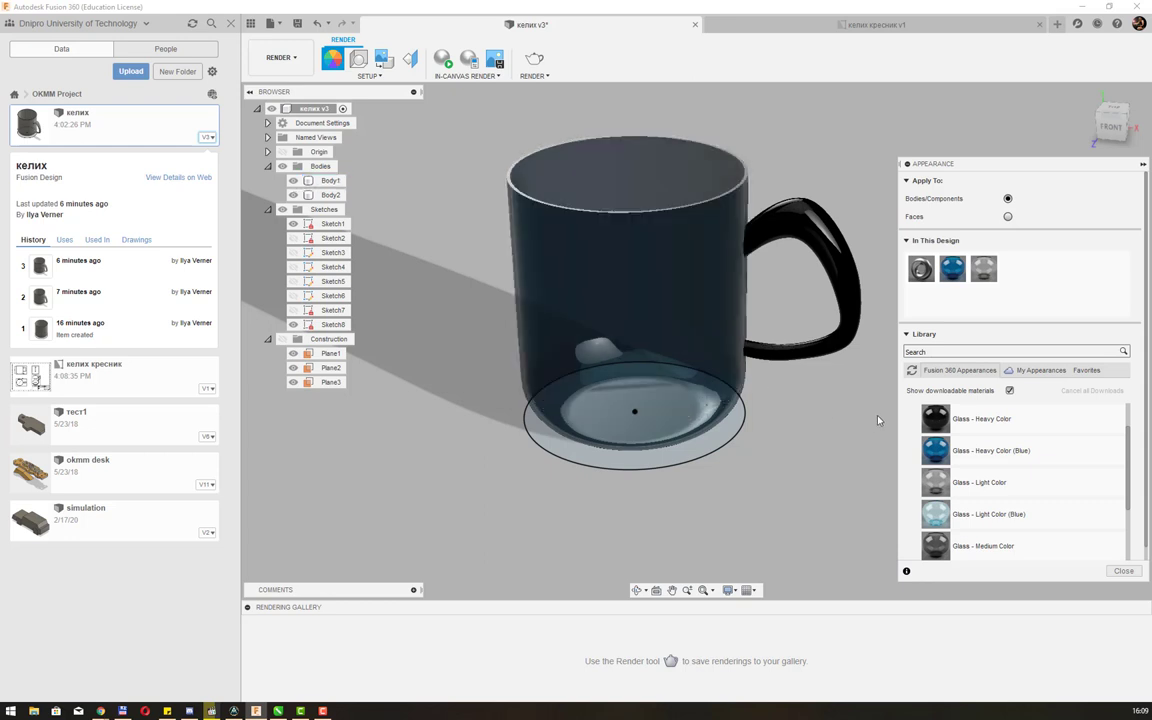
drag(878, 420, 656, 216)
drag(648, 281, 650, 280)
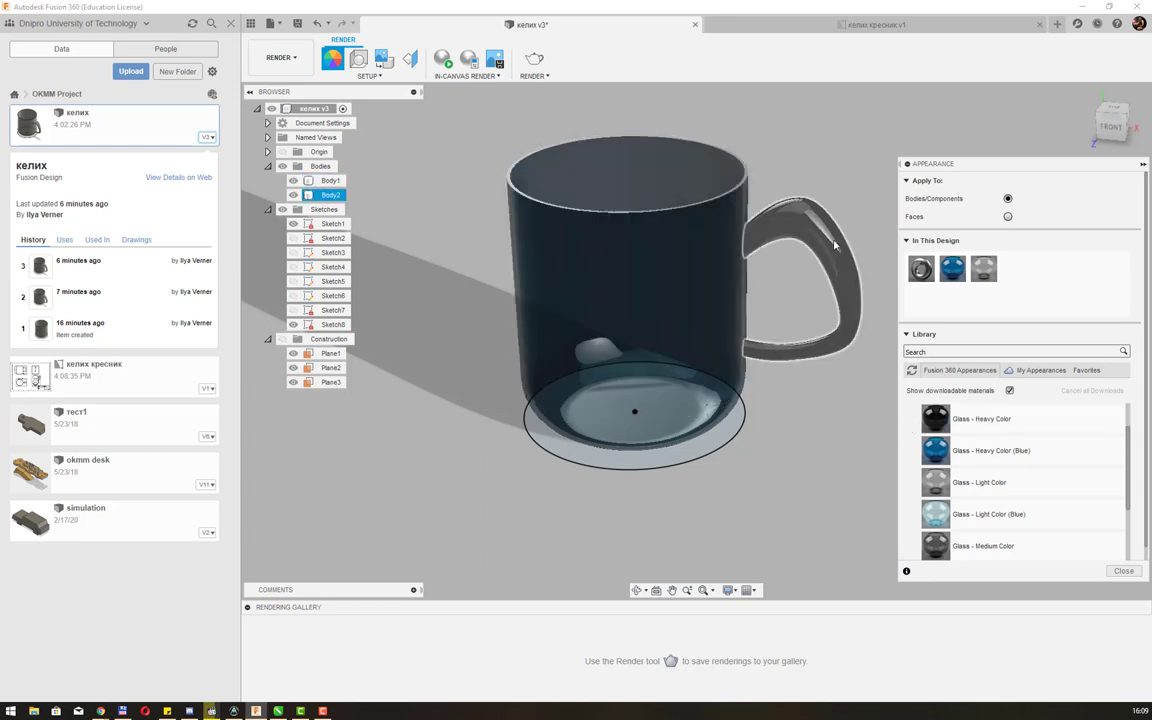
scroll(1050, 466, down, 5)
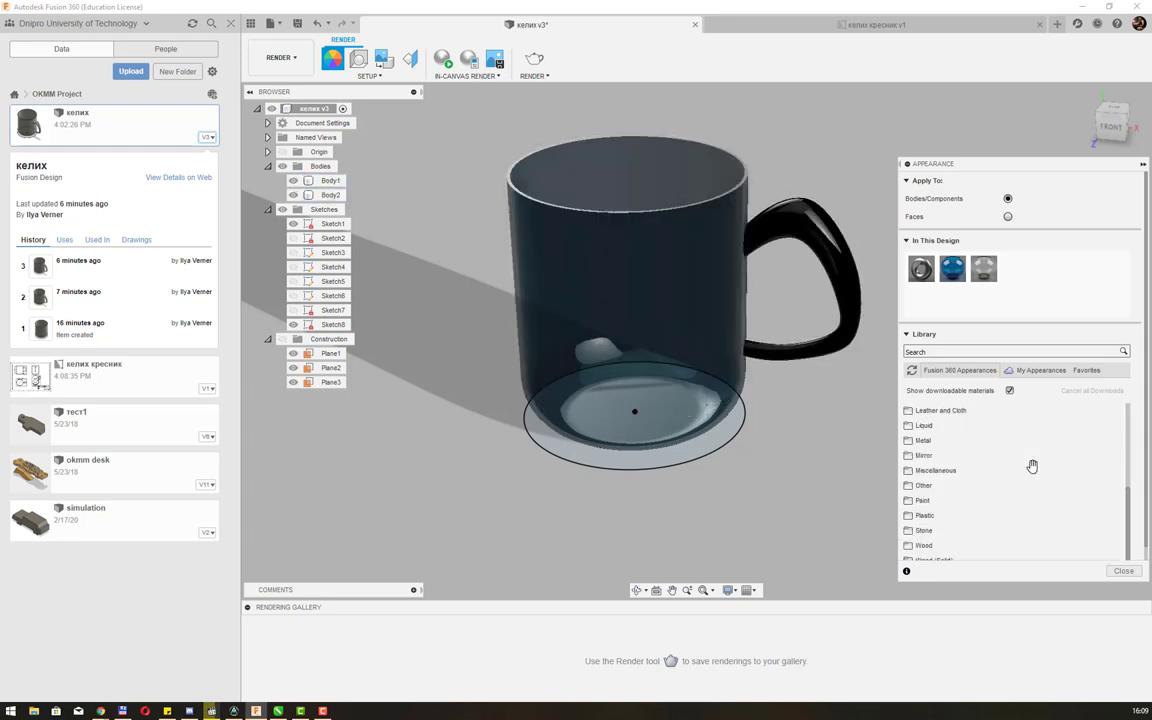
scroll(1031, 465, down, 2)
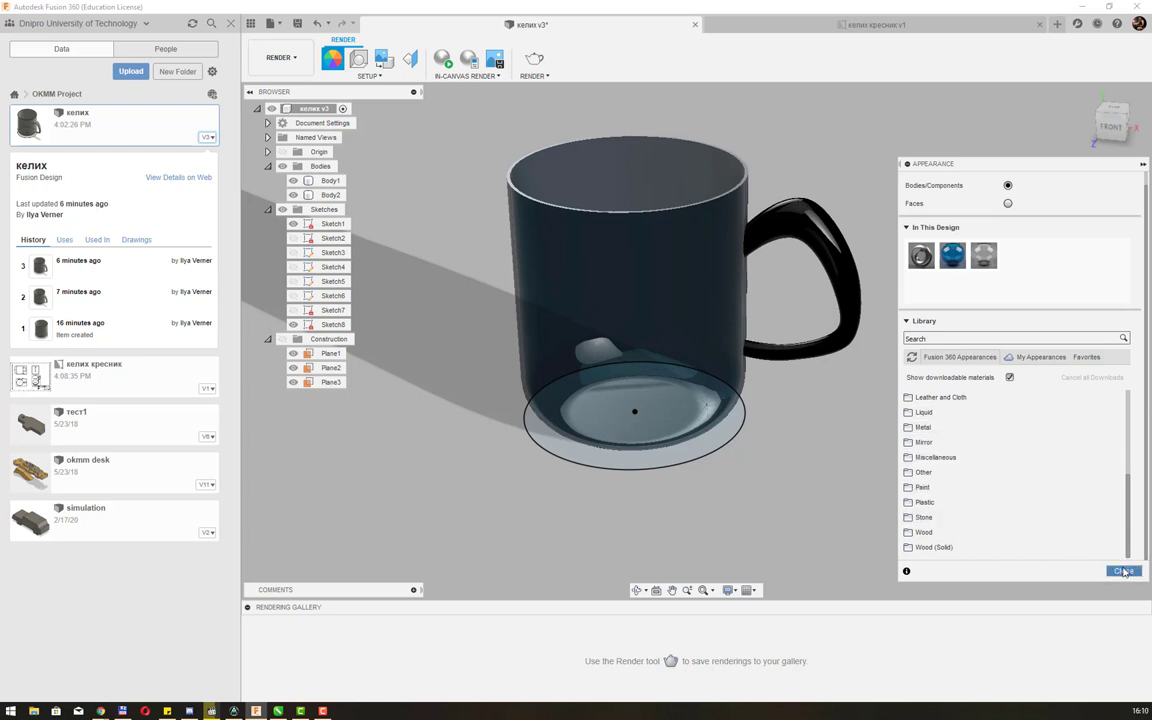
click(1123, 571)
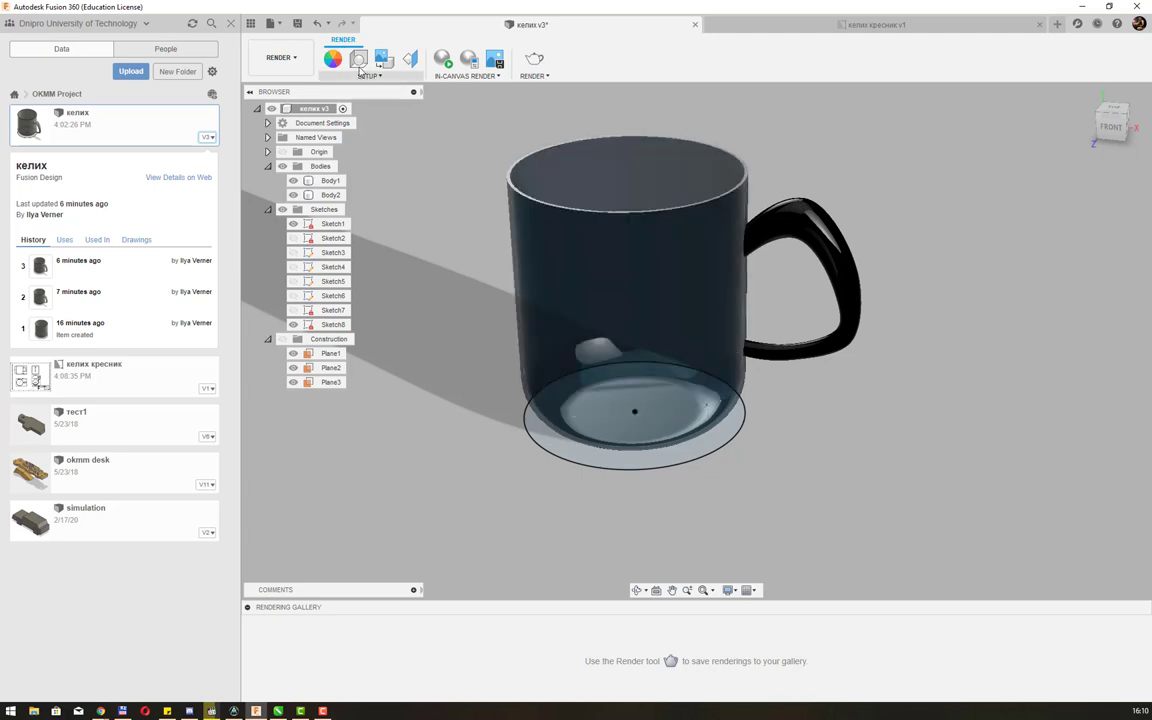
mouse_move(358, 59)
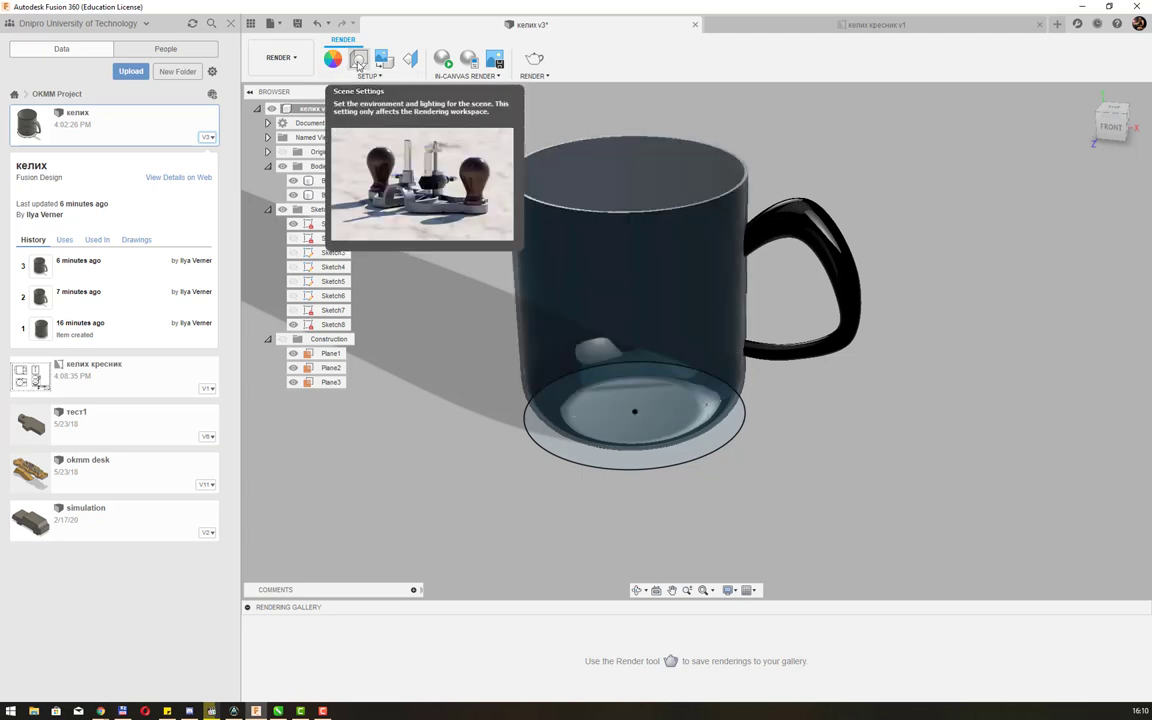
- Try the Rim Highlights and Sharp Highlights environments, then light the scene with Soft Light
click(358, 62)
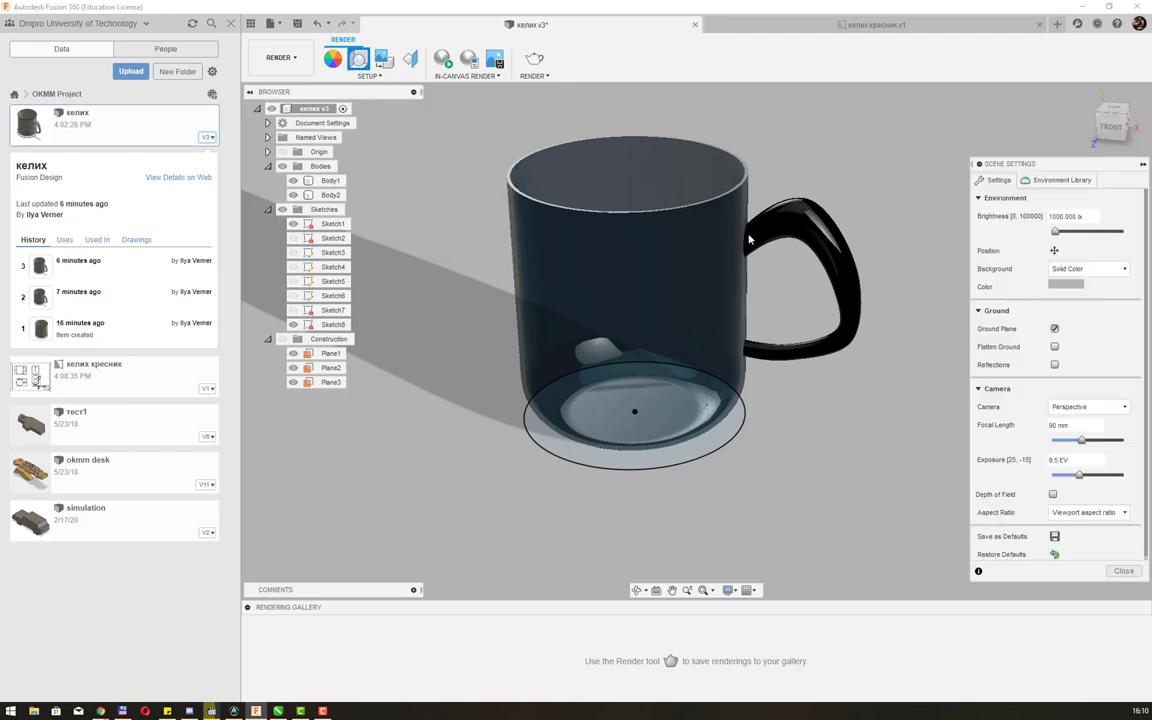
click(1046, 181)
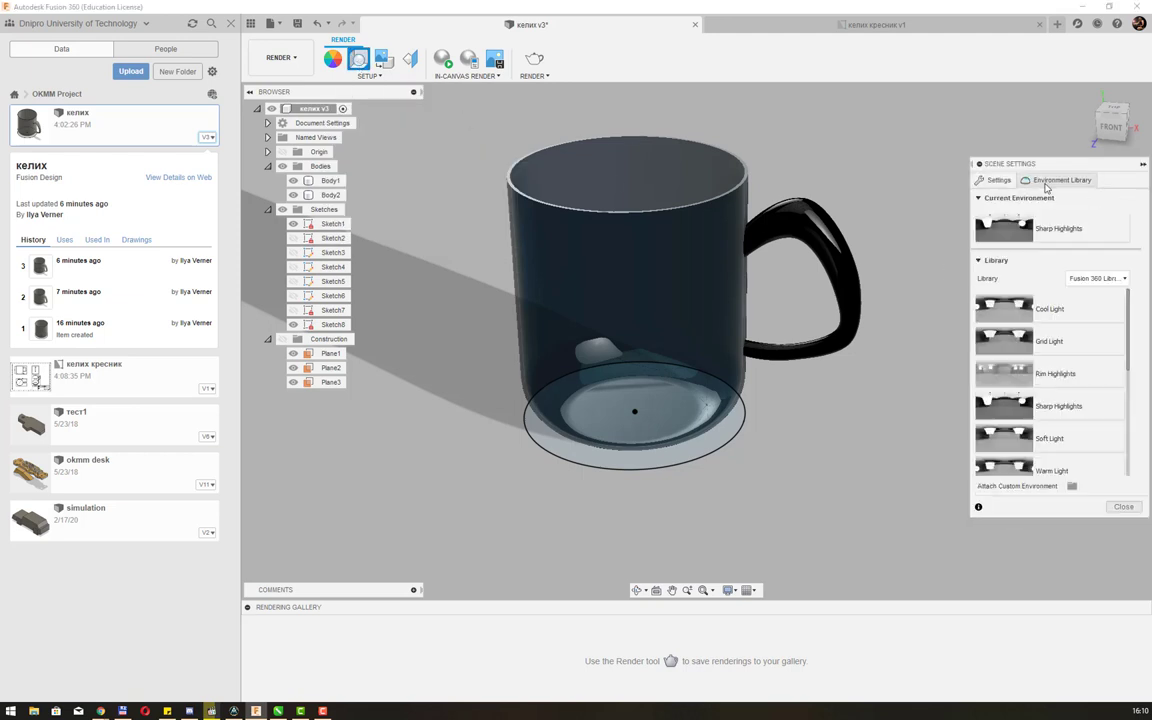
click(1008, 374)
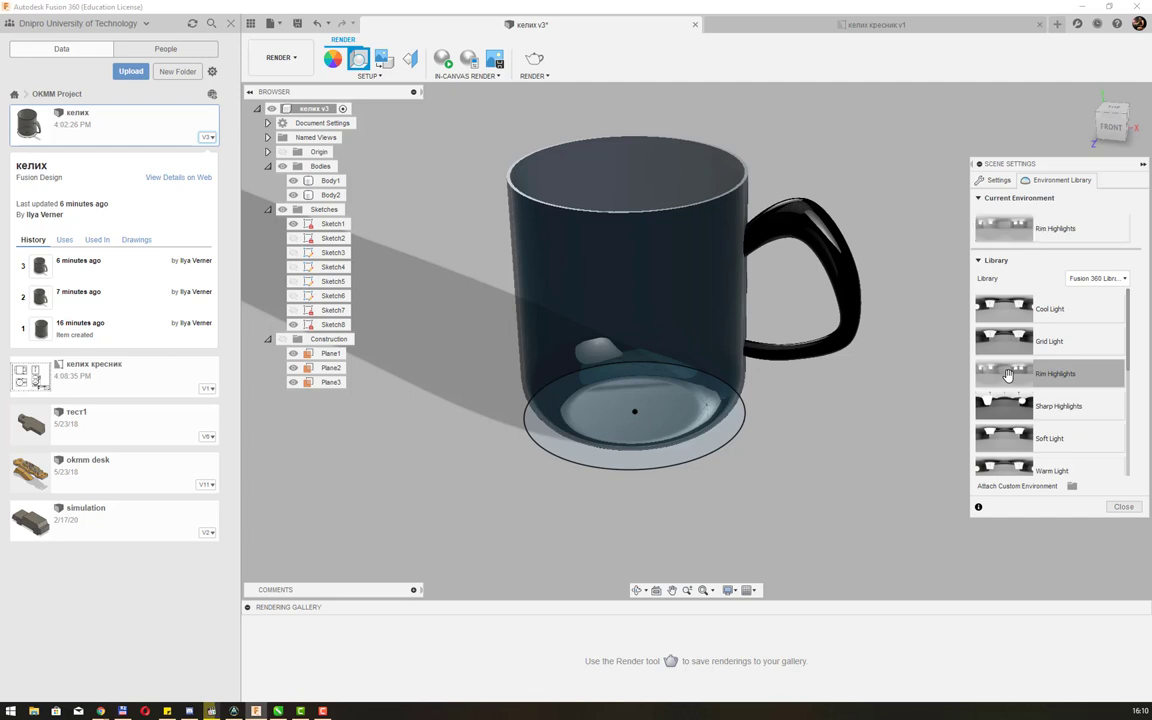
click(1012, 405)
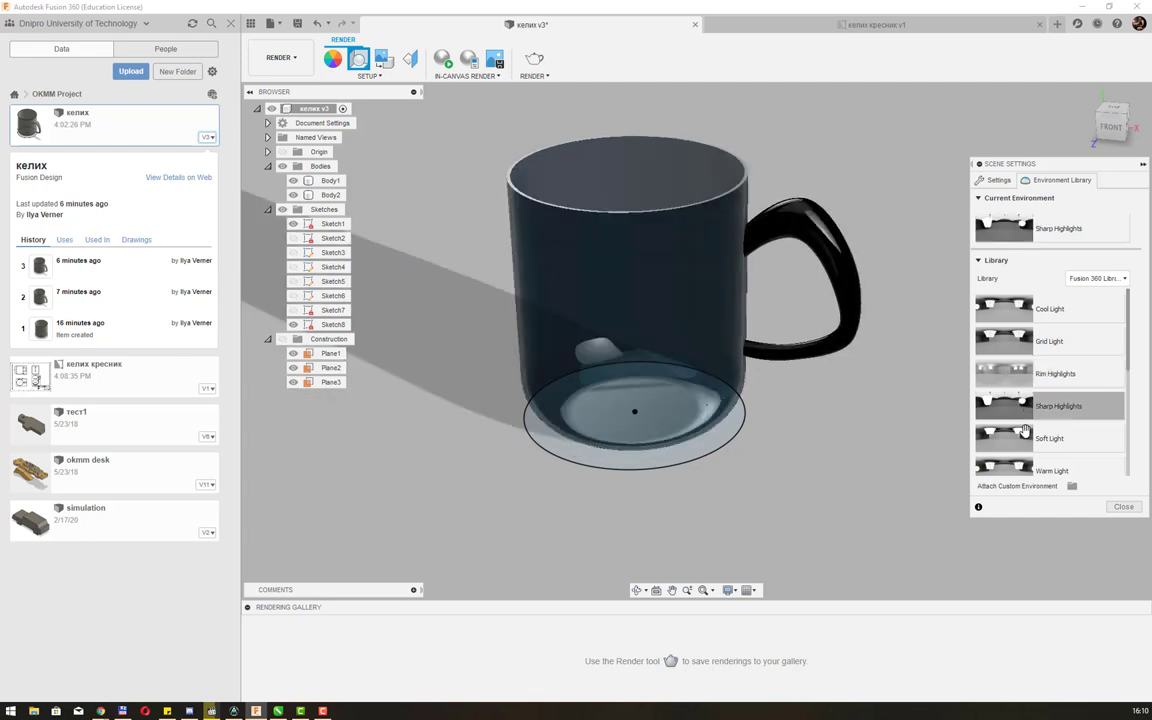
click(1024, 438)
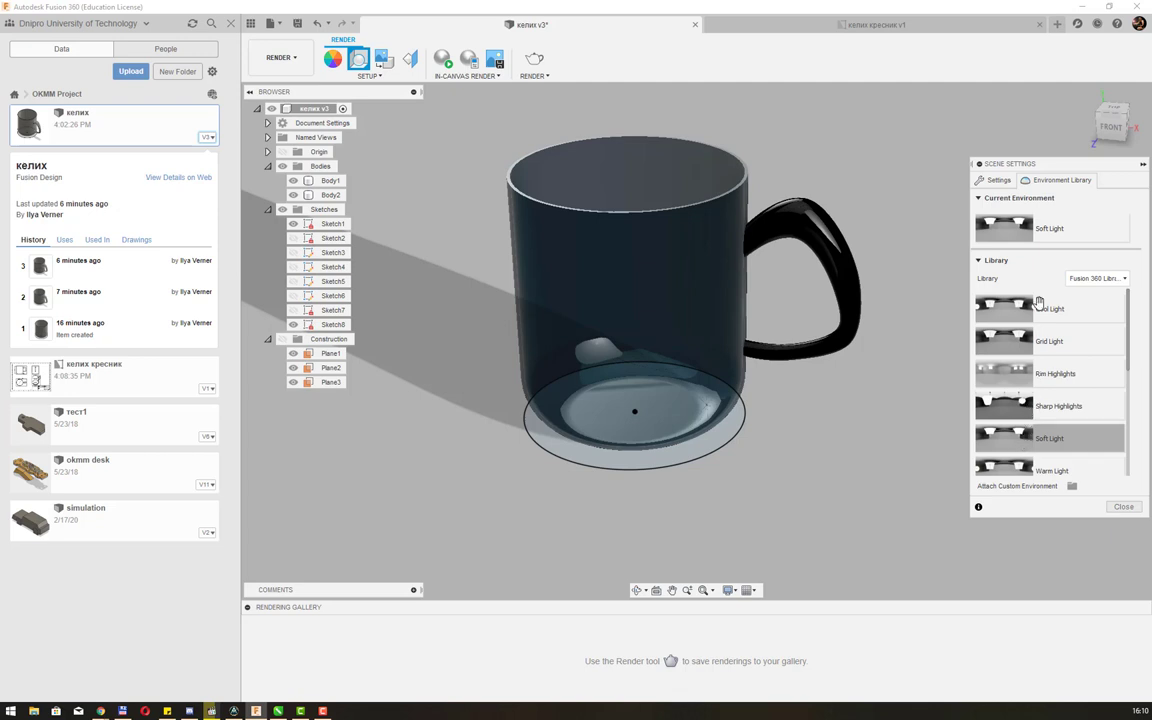
- Find the Field environment in the library and start its download
scroll(1102, 378, down, 3)
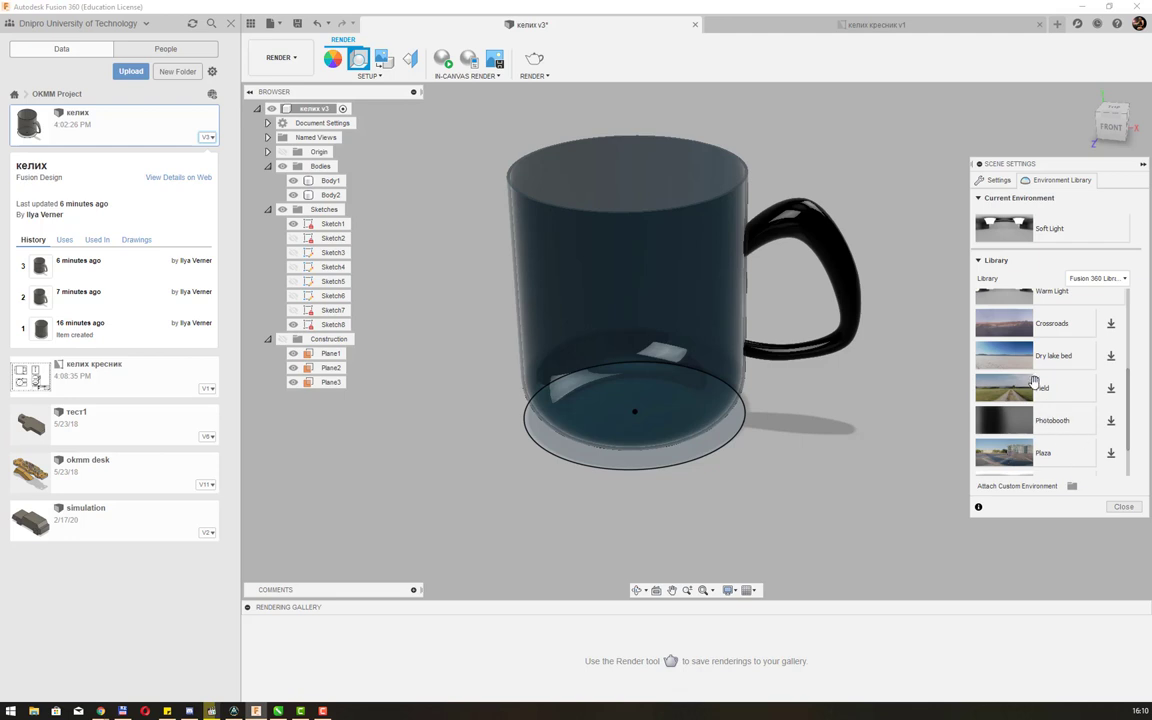
scroll(1040, 375, up, 3)
scroll(1040, 375, down, 3)
scroll(1036, 386, down, 2)
scroll(1050, 410, up, 1)
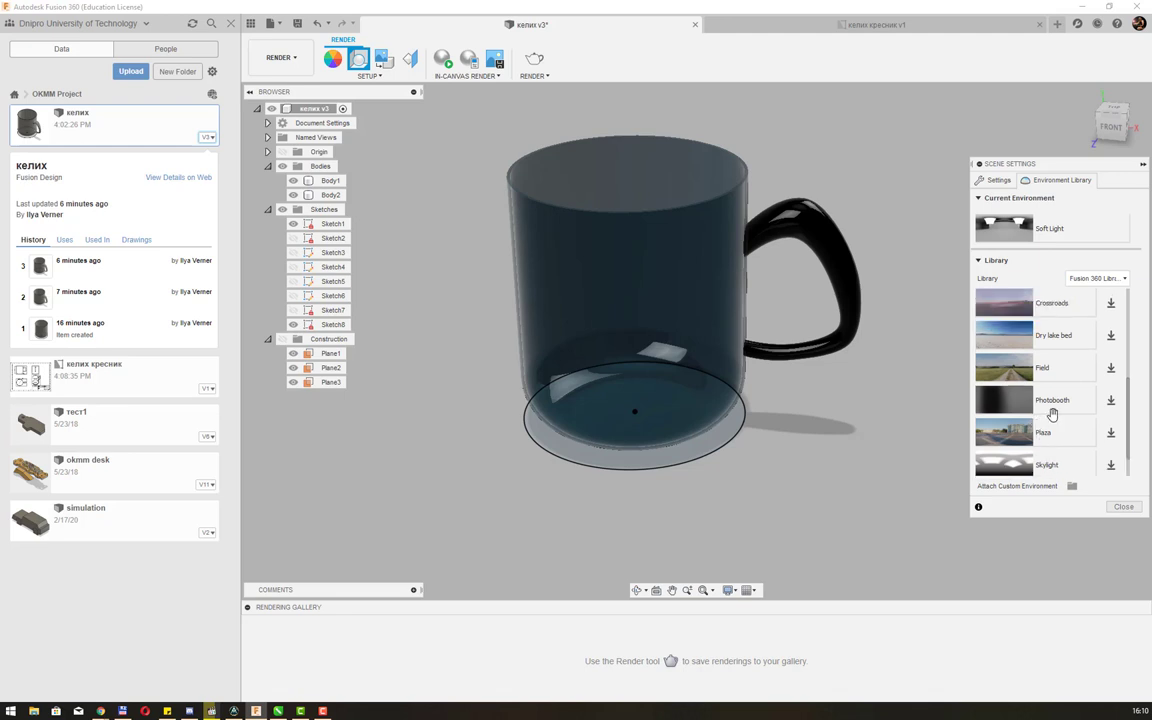
click(1113, 372)
- Apply the Field environment and set the scene background to Environment
double_click(1003, 371)
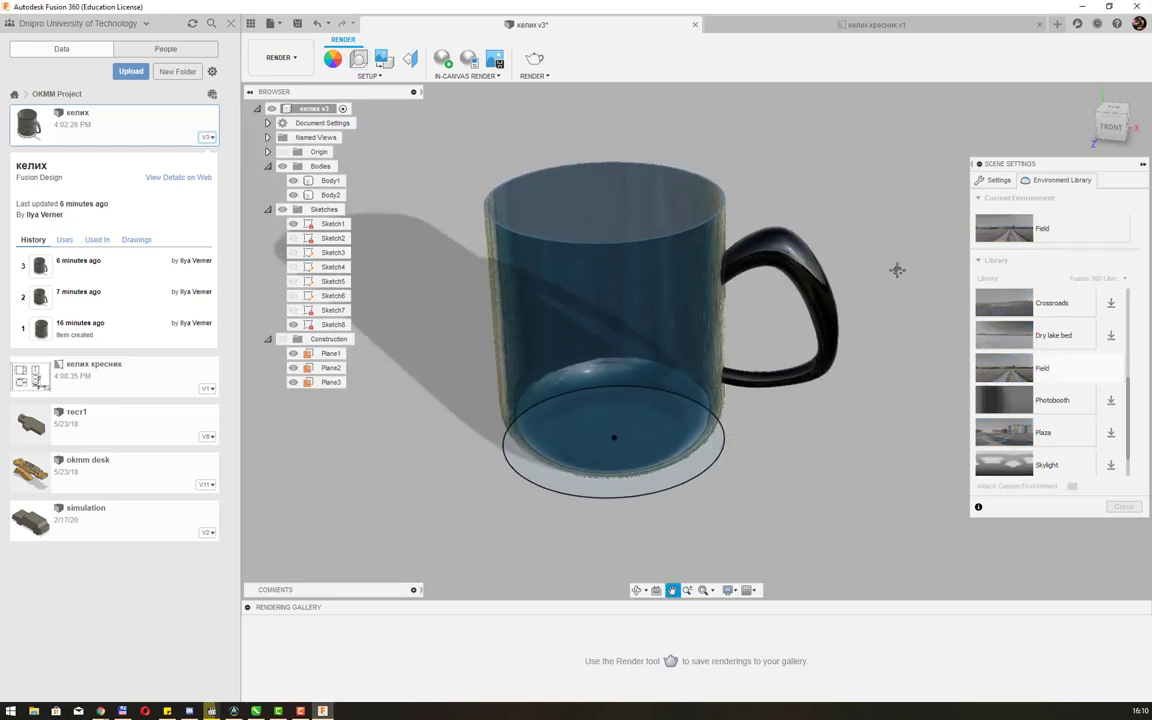
mouse_move(897, 267)
shift+middle_down()
mouse_move(841, 275)
mouse_move(859, 270)
shift+middle_up()
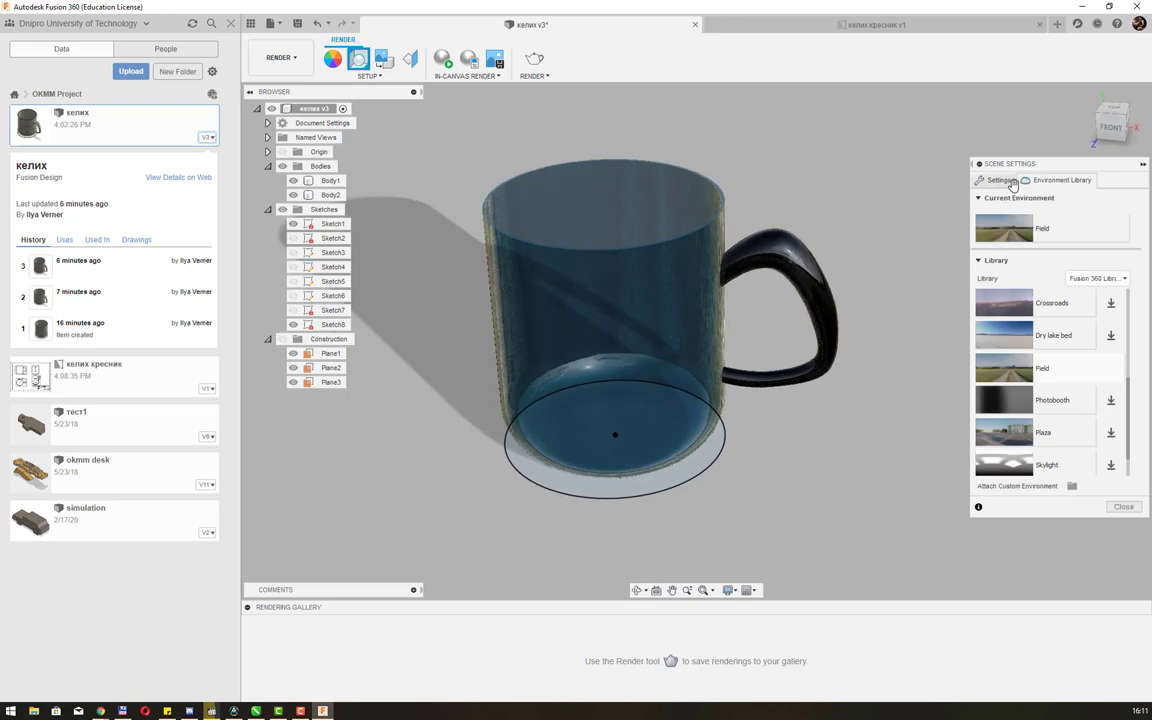
click(996, 180)
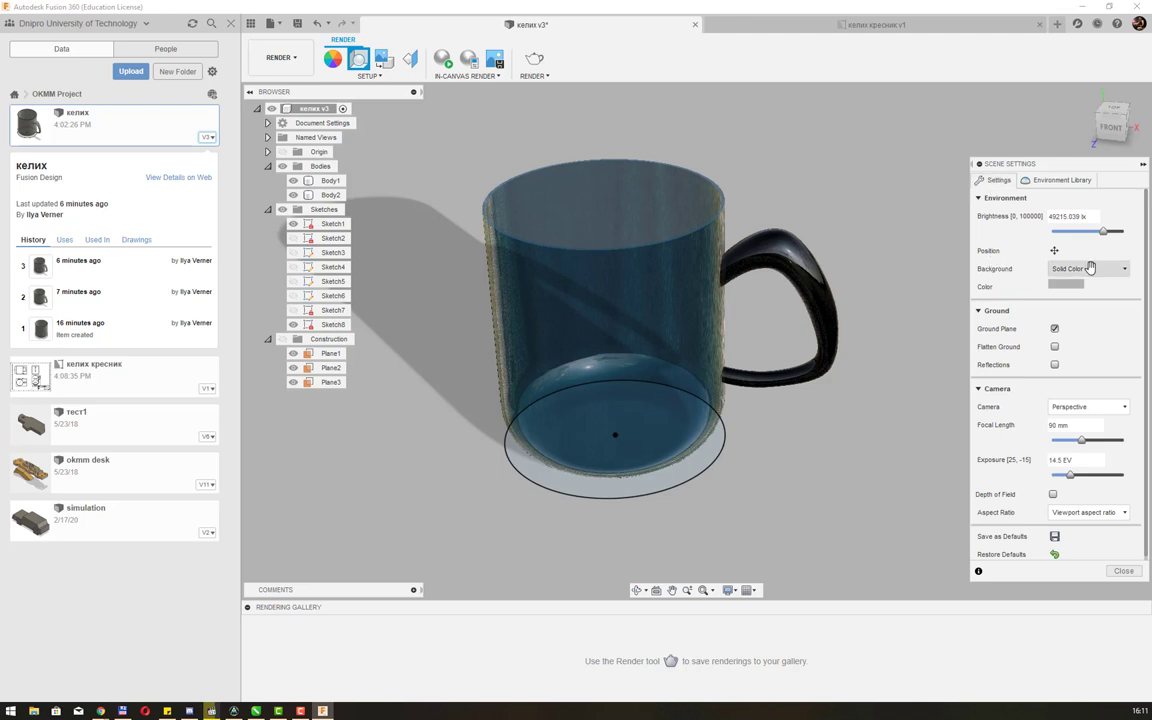
click(1071, 268)
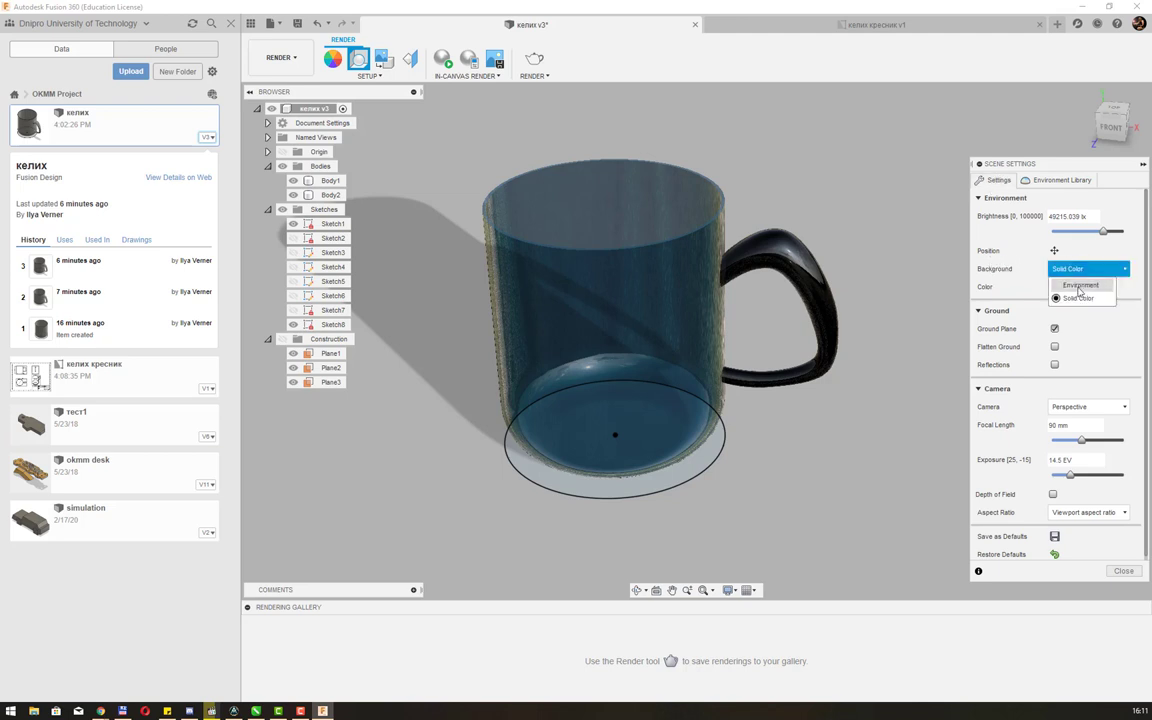
click(1079, 291)
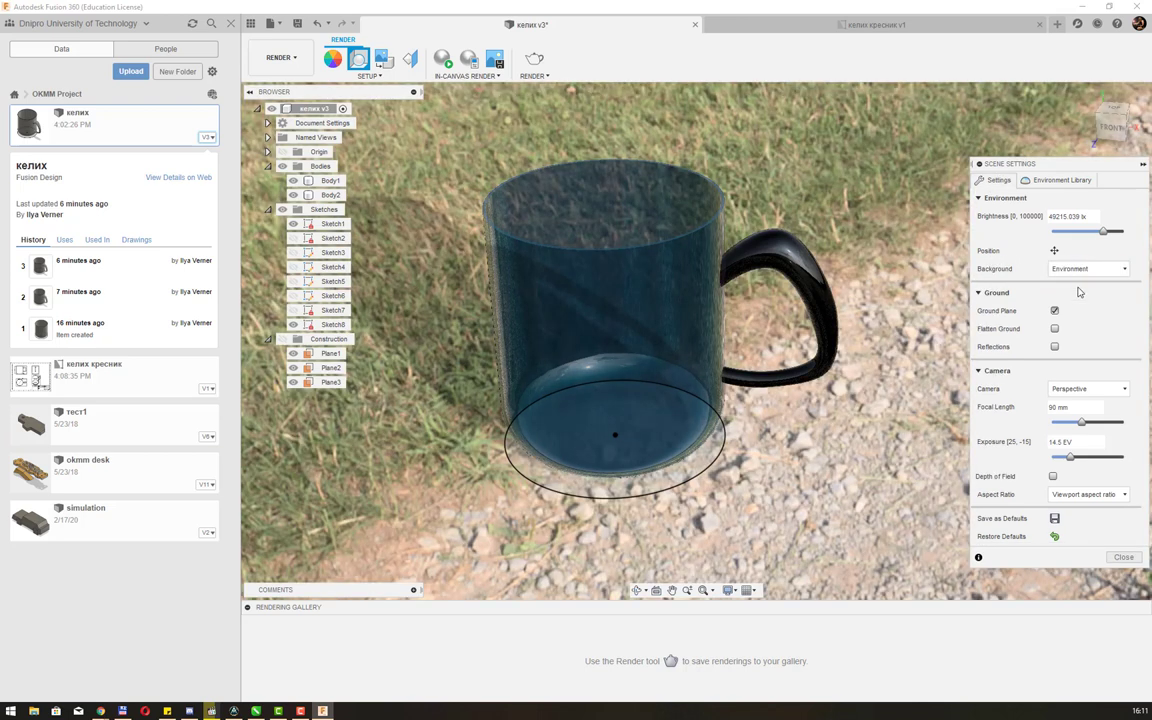
click(1087, 269)
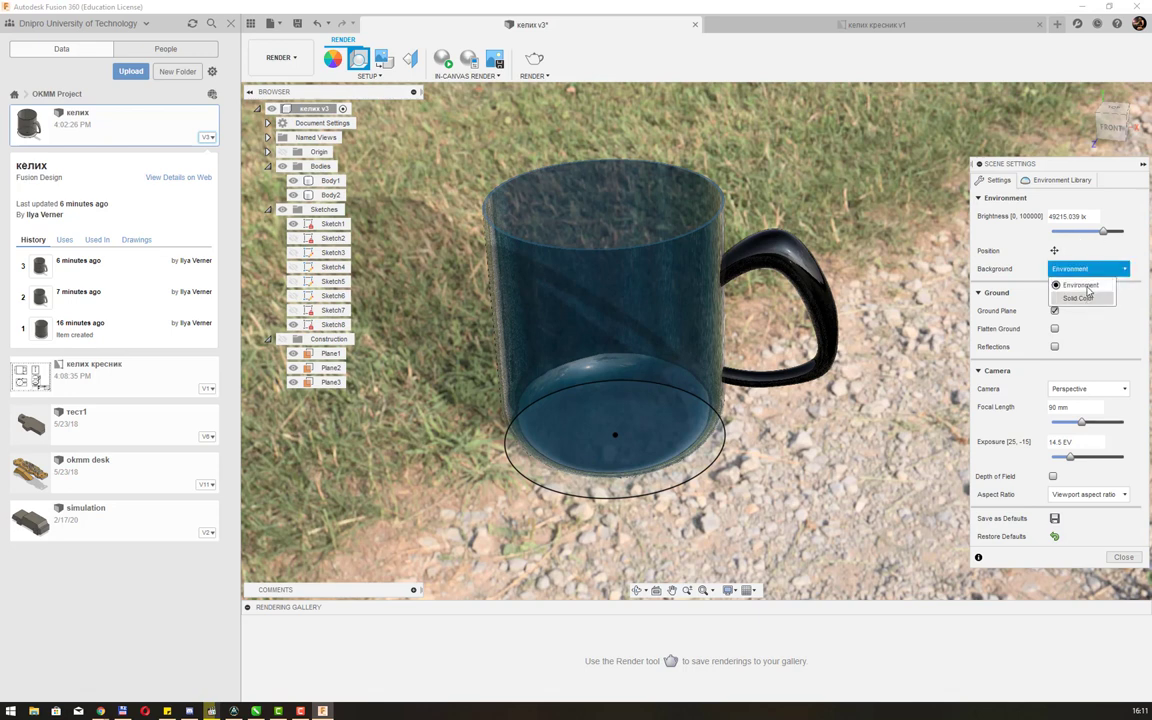
- Try Grid Light and Sharp Highlights, then download and apply the Snow Field environment
click(1052, 181)
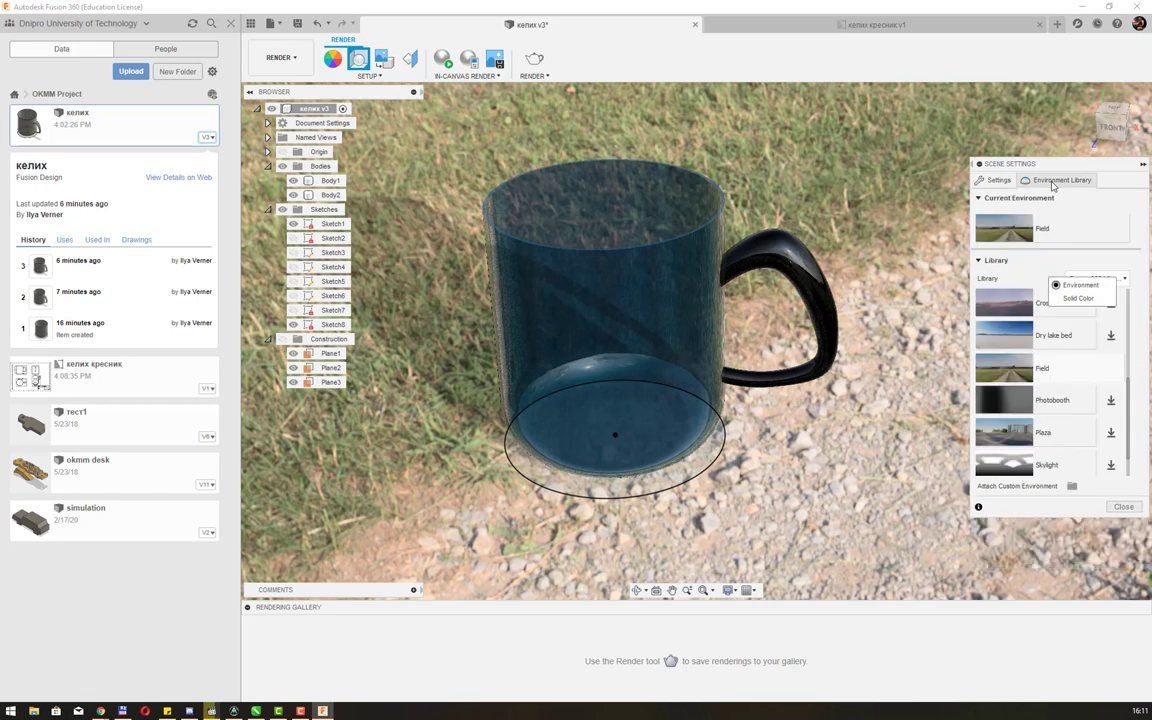
scroll(1080, 375, down, 3)
scroll(1081, 377, down, 2)
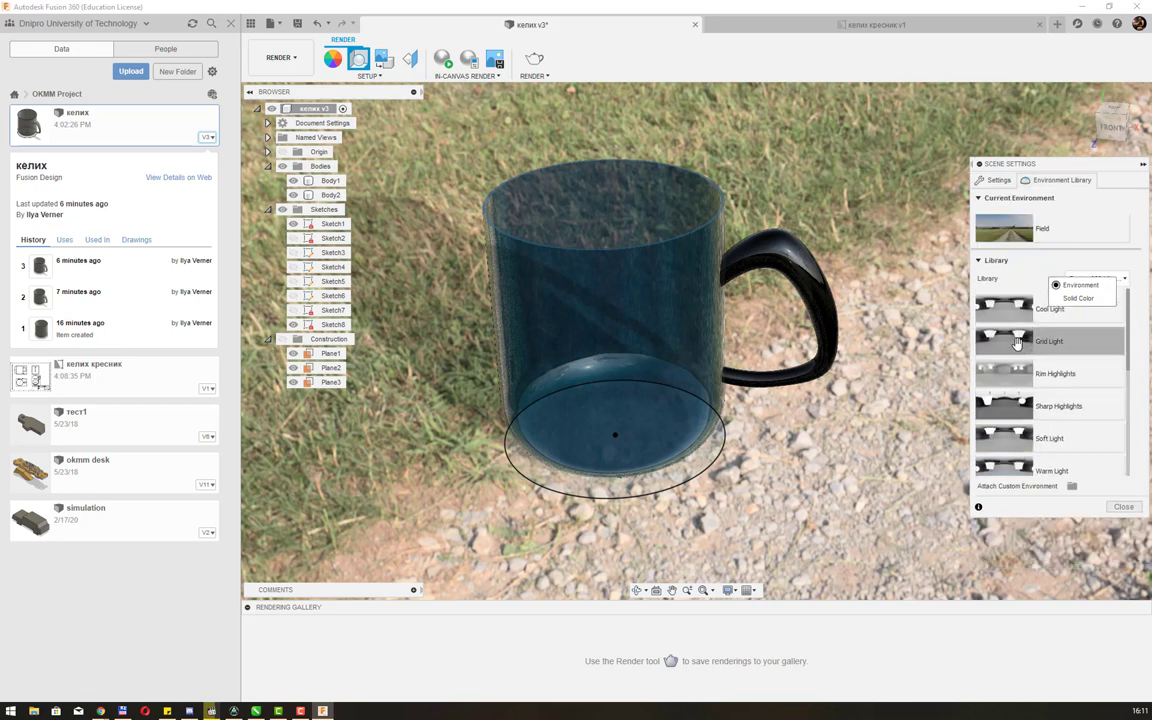
double_click(1016, 343)
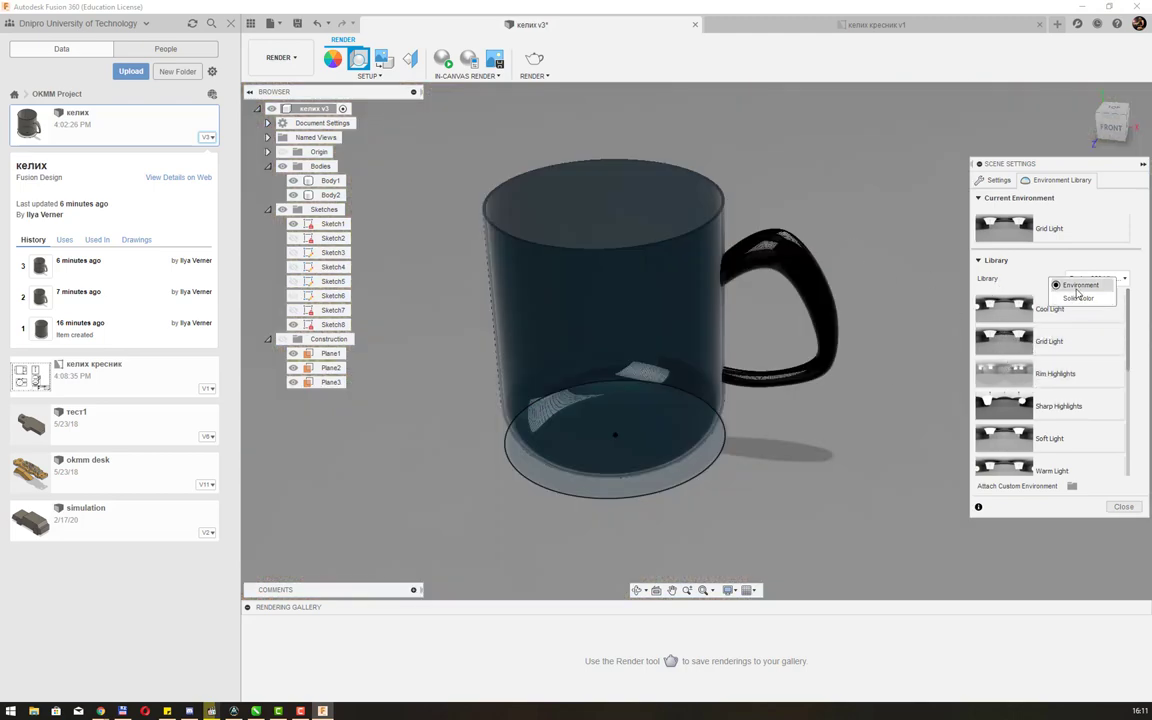
double_click(1015, 405)
scroll(1040, 395, down, 3)
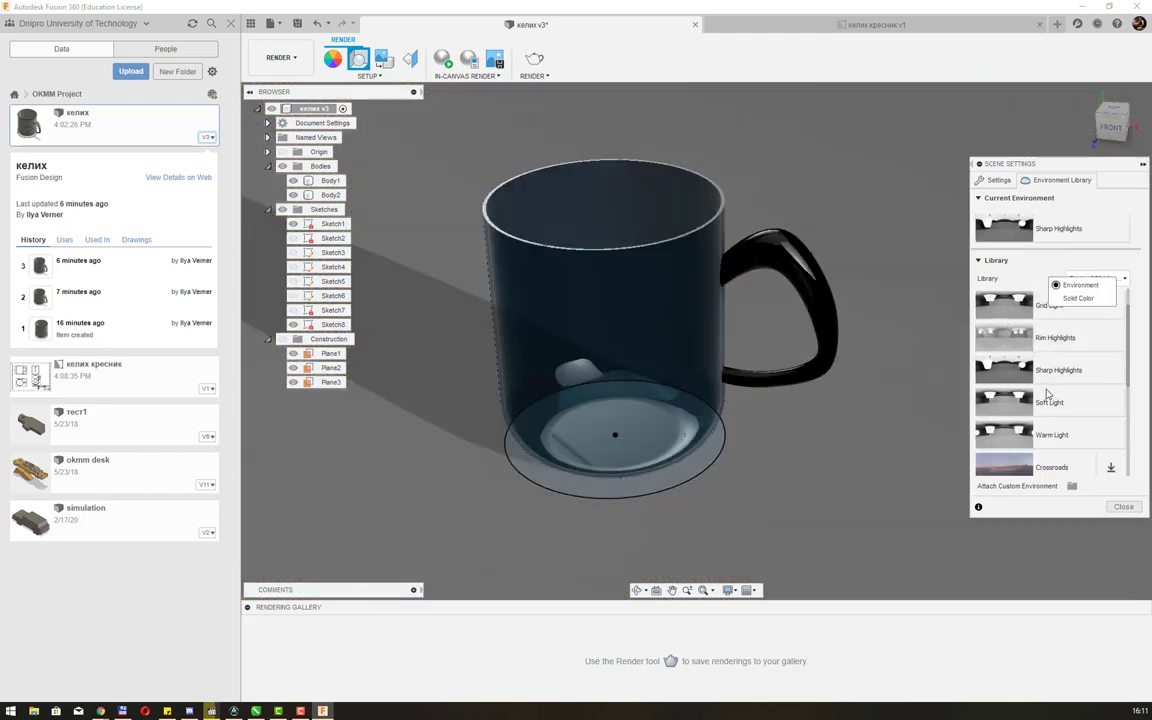
scroll(1047, 387, down, 3)
scroll(1050, 386, up, 3)
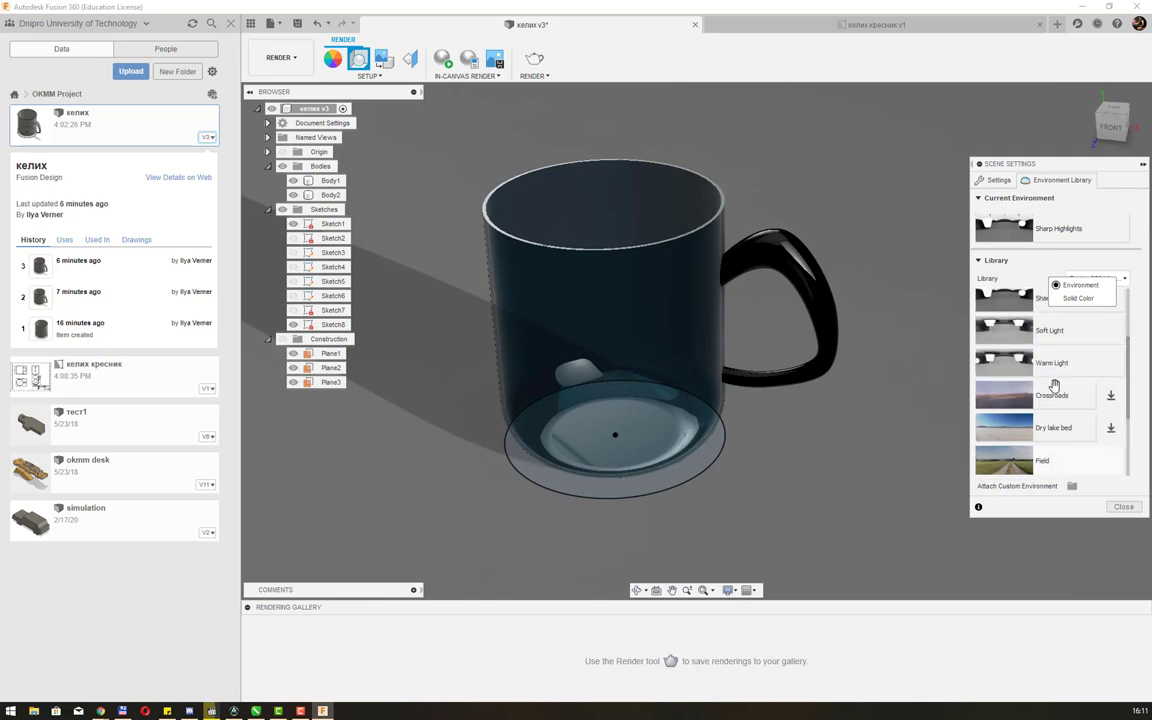
scroll(1058, 386, down, 3)
scroll(1064, 390, down, 2)
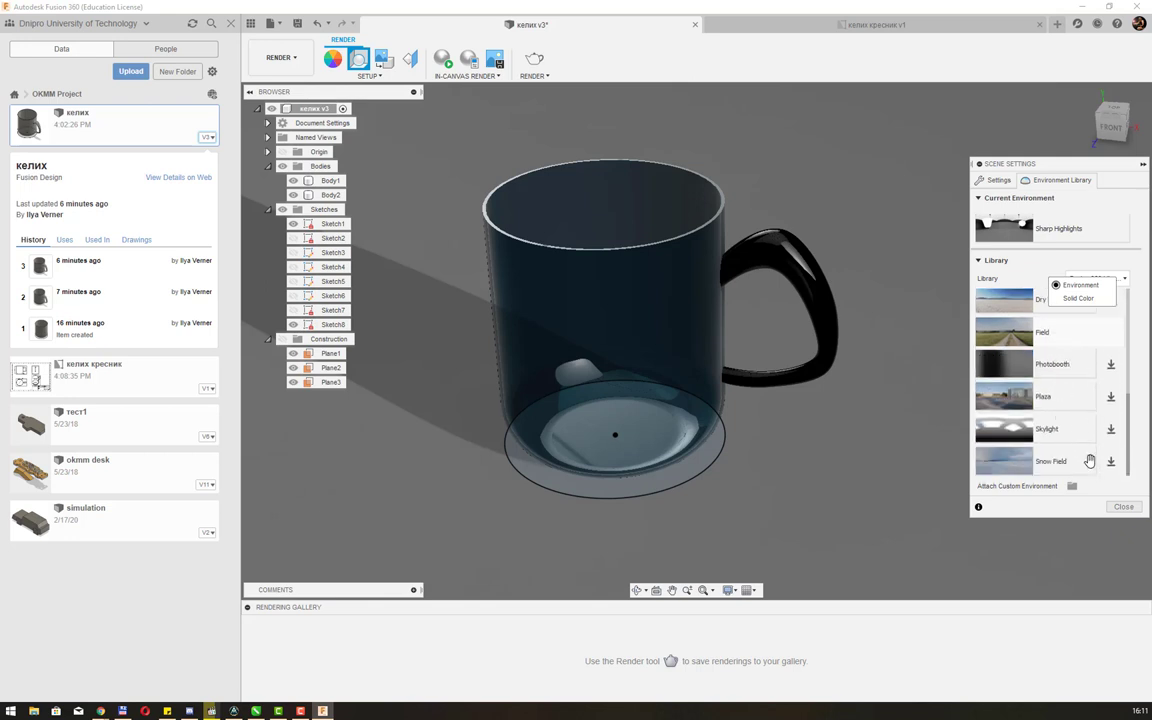
click(1110, 460)
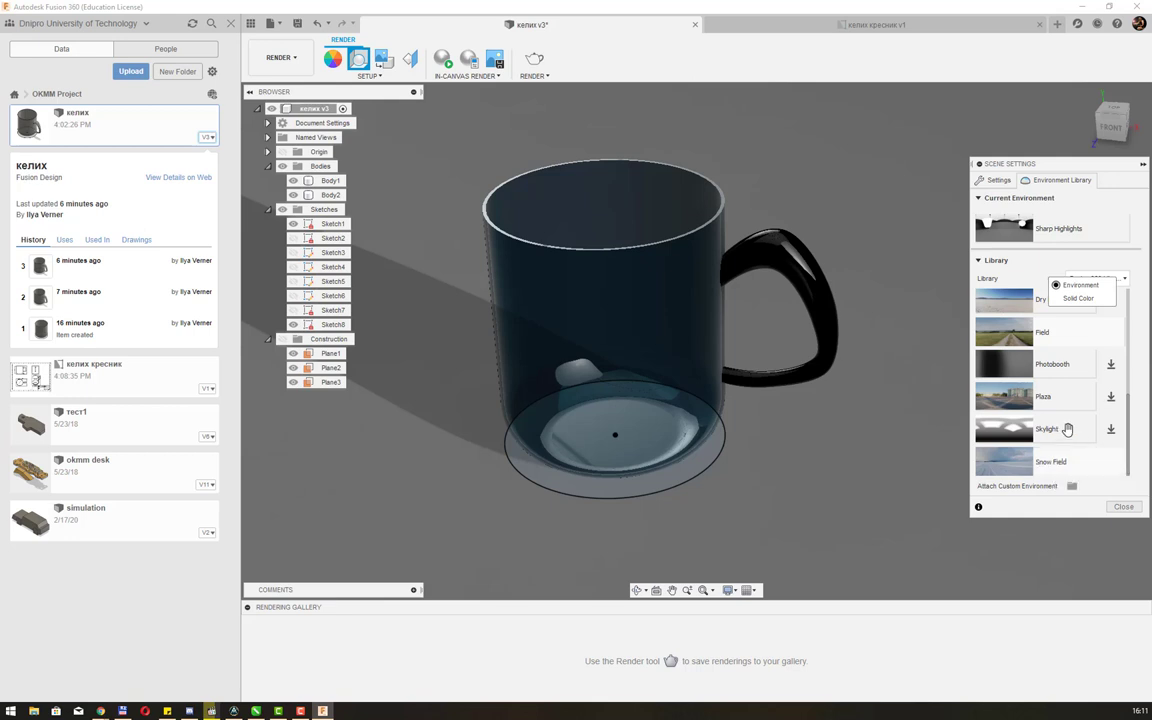
double_click(1006, 465)
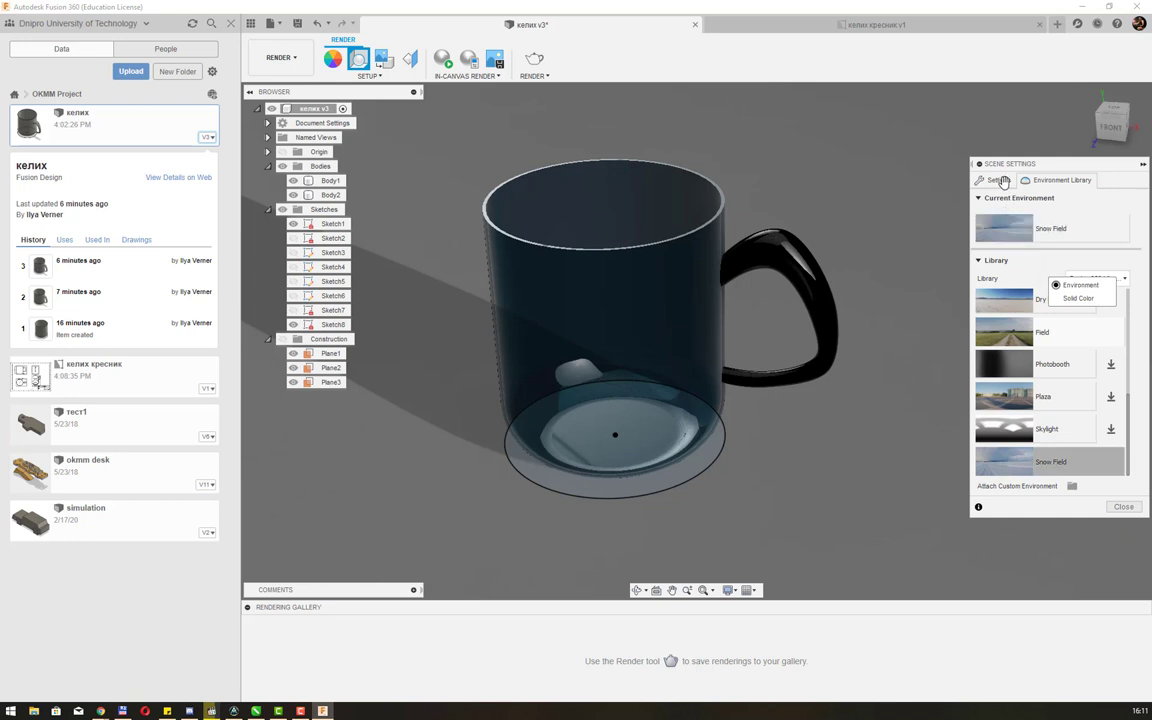
- Lower environment brightness to 1500 lx, turn on ground reflections, and close the scene settings
click(1000, 180)
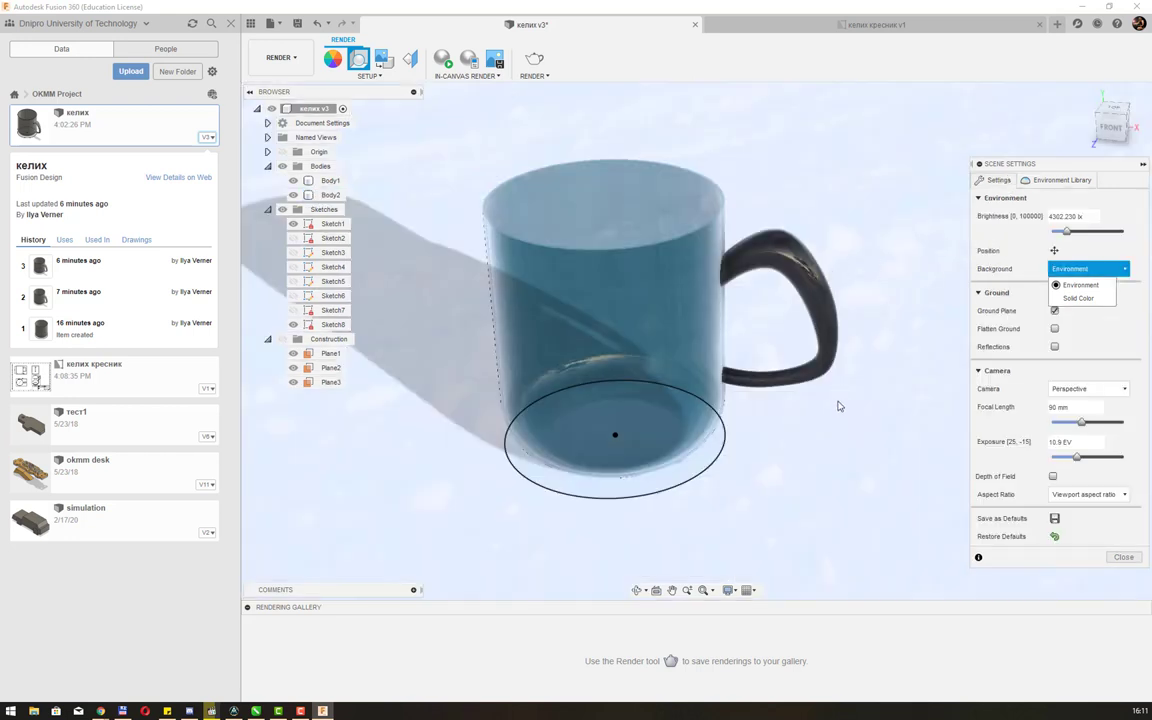
click(1026, 241)
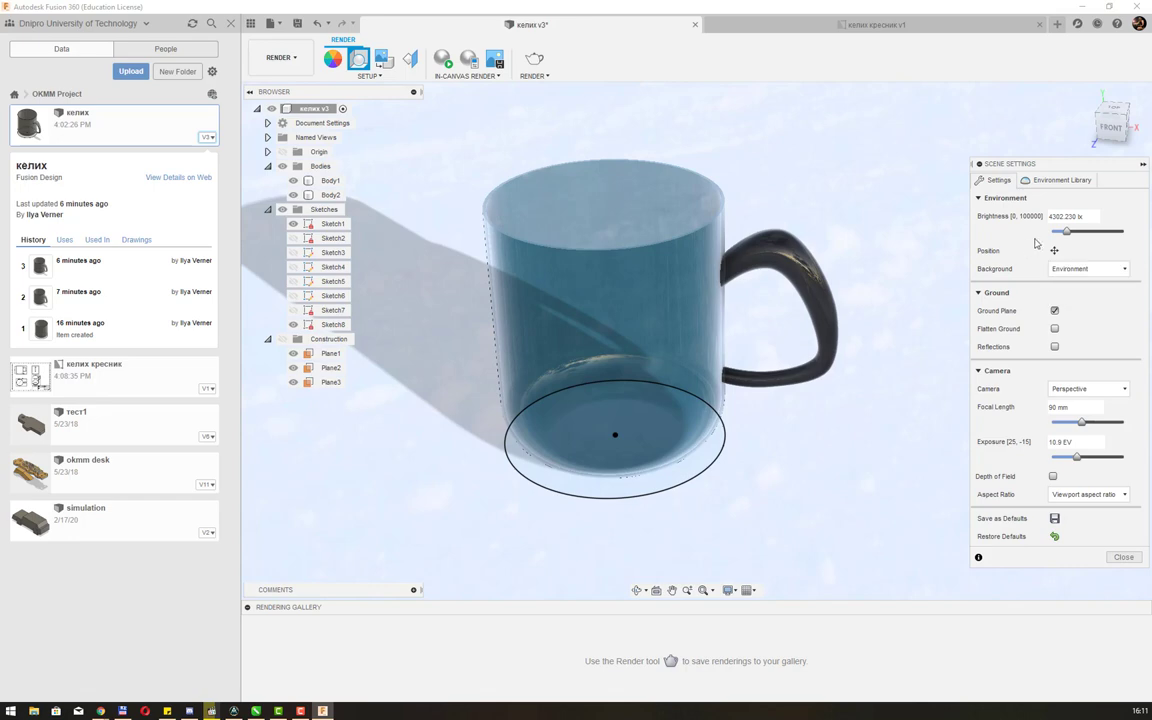
drag(1068, 233, 1059, 235)
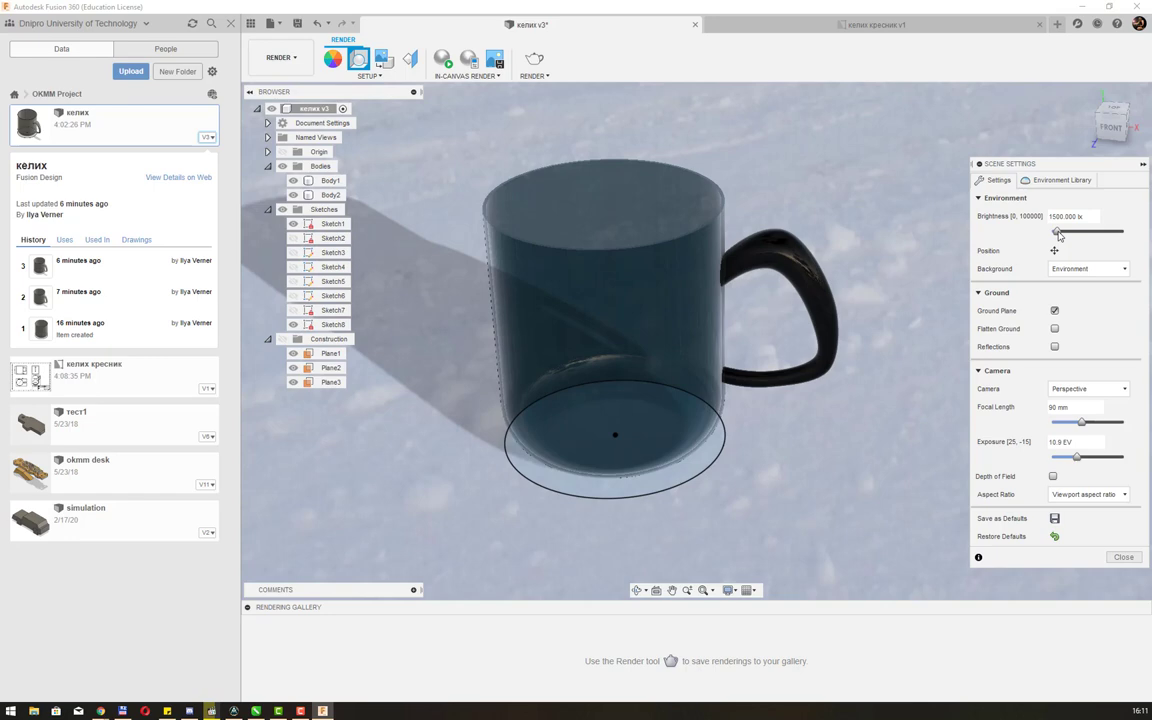
click(1054, 329)
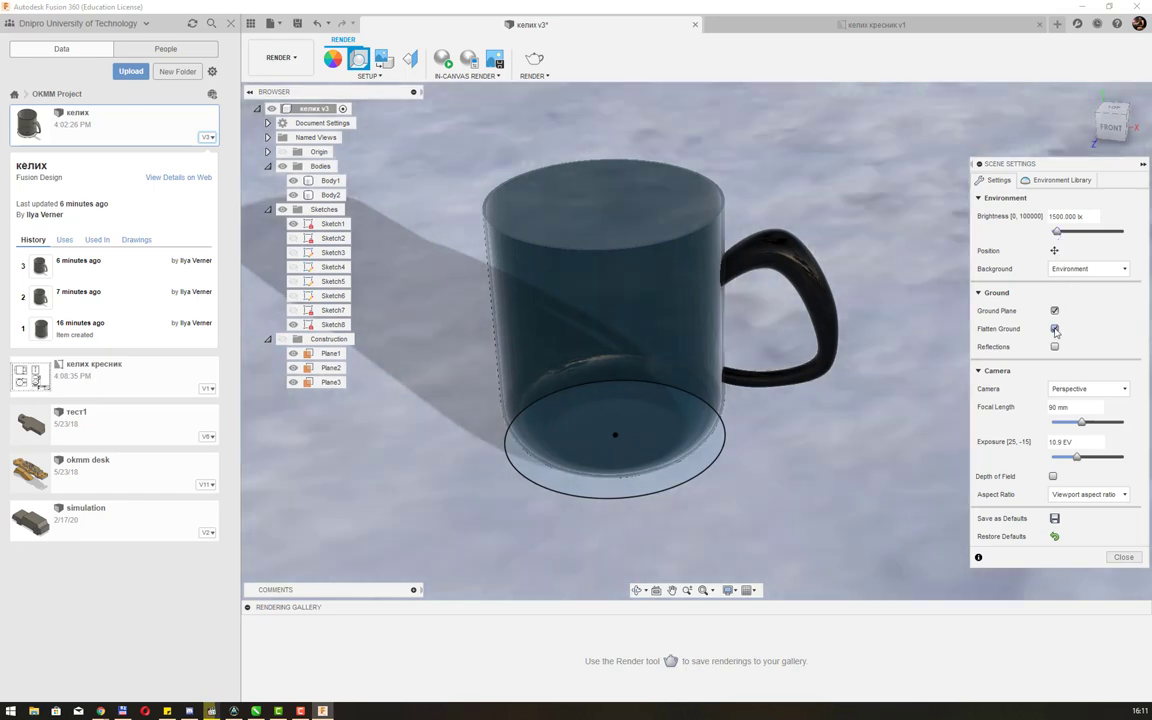
click(1054, 329)
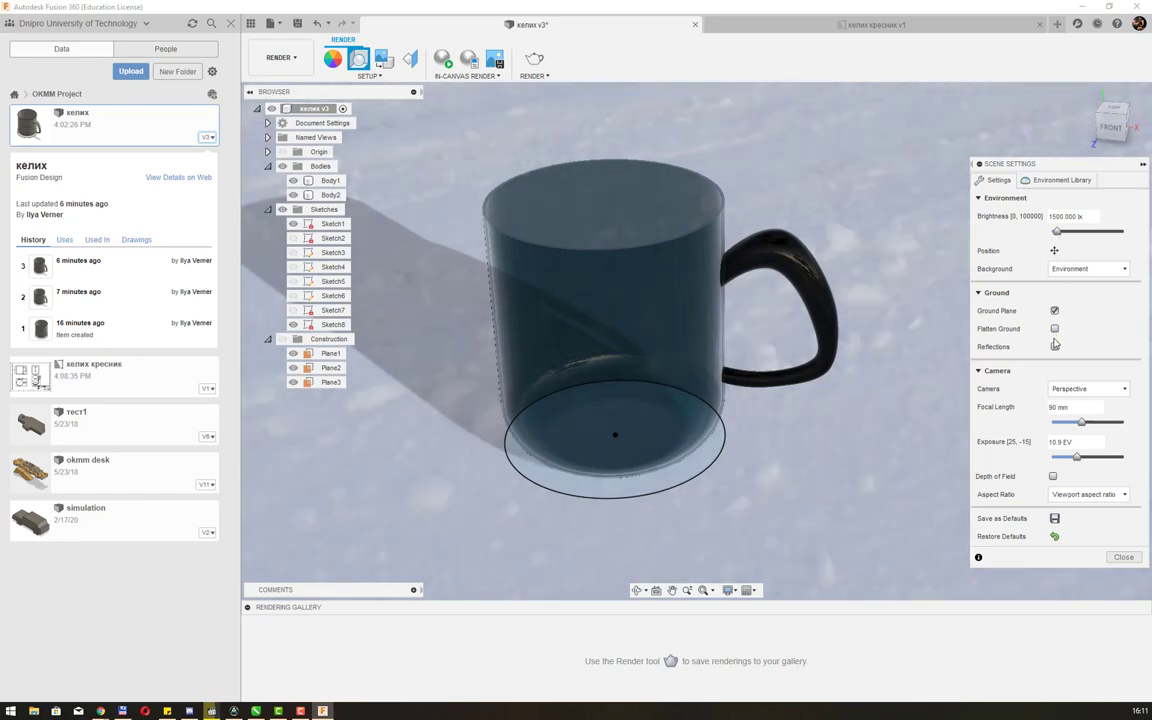
click(1054, 347)
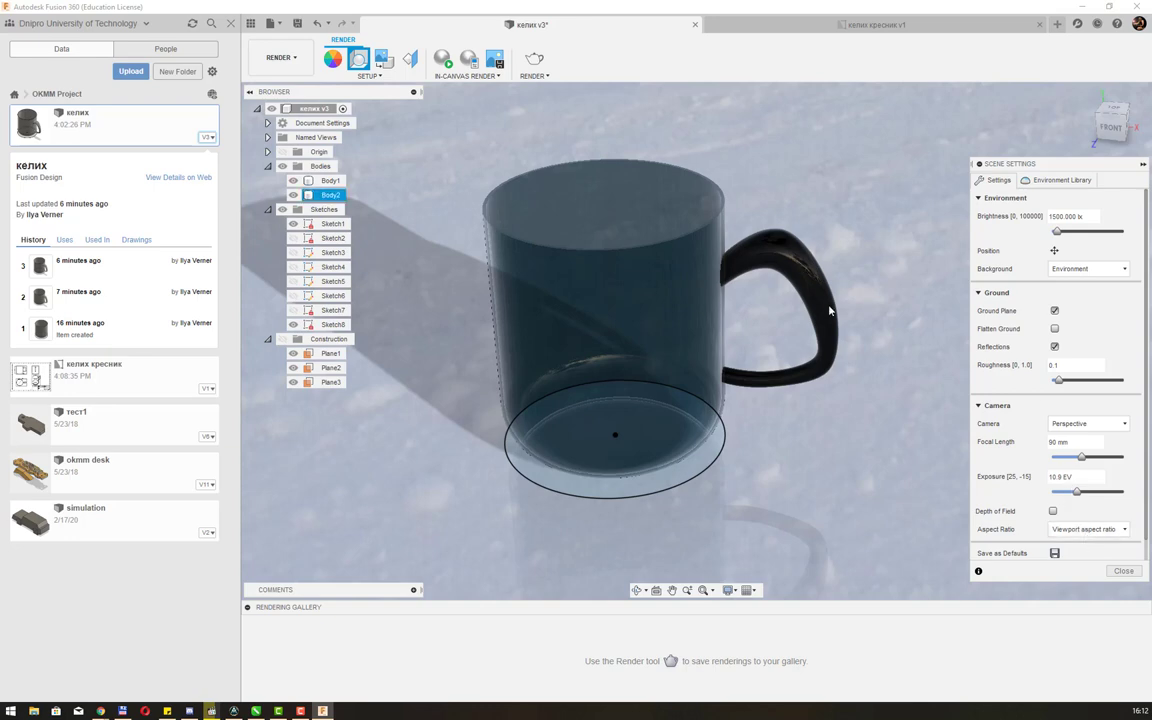
key(Escape)
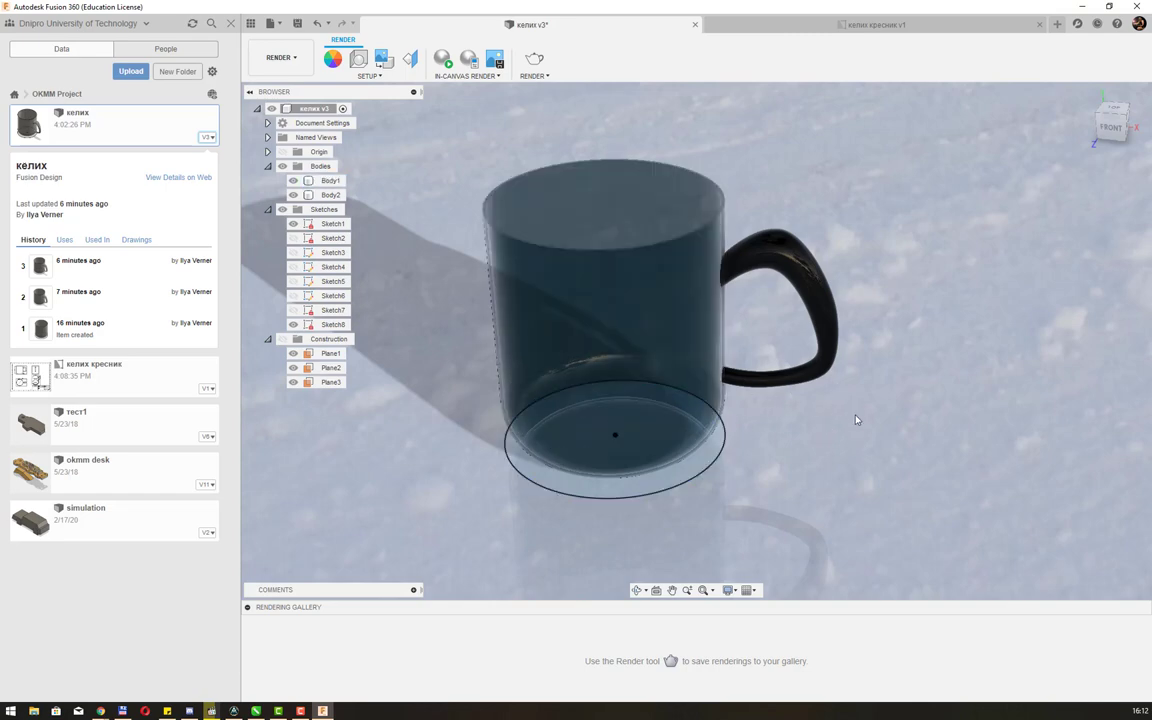
mouse_move(887, 398)
shift+middle_down()
mouse_move(894, 386)
mouse_move(861, 396)
mouse_move(890, 402)
shift+middle_up()
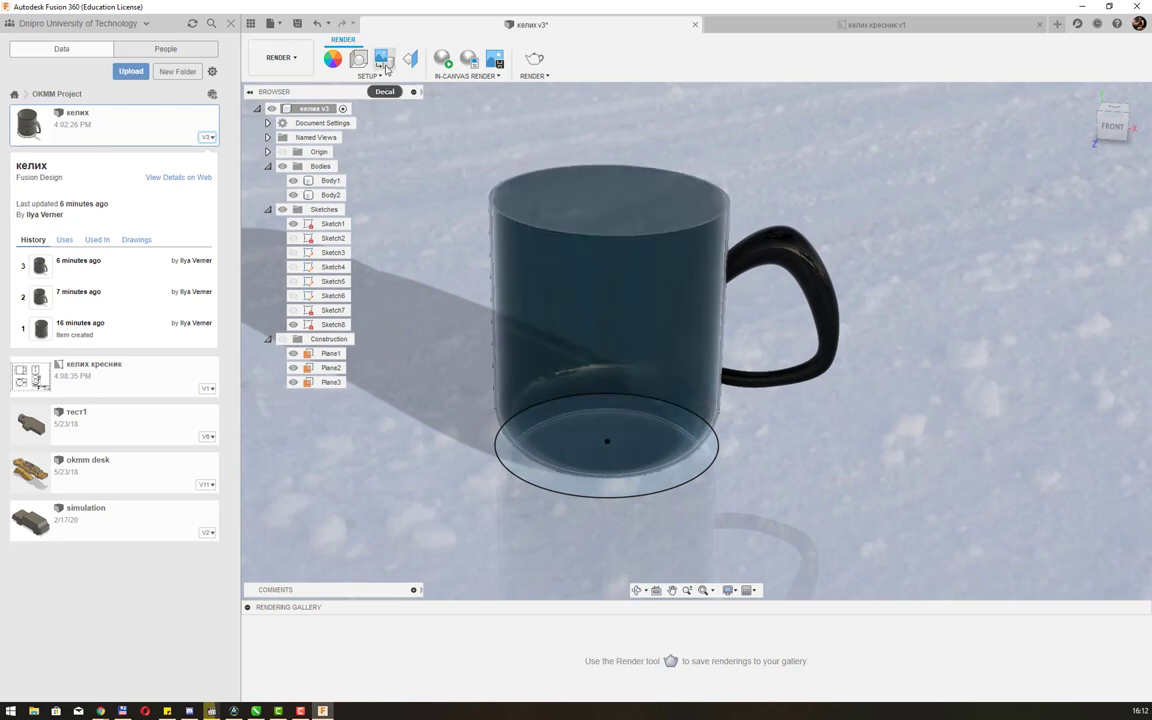
mouse_move(384, 60)
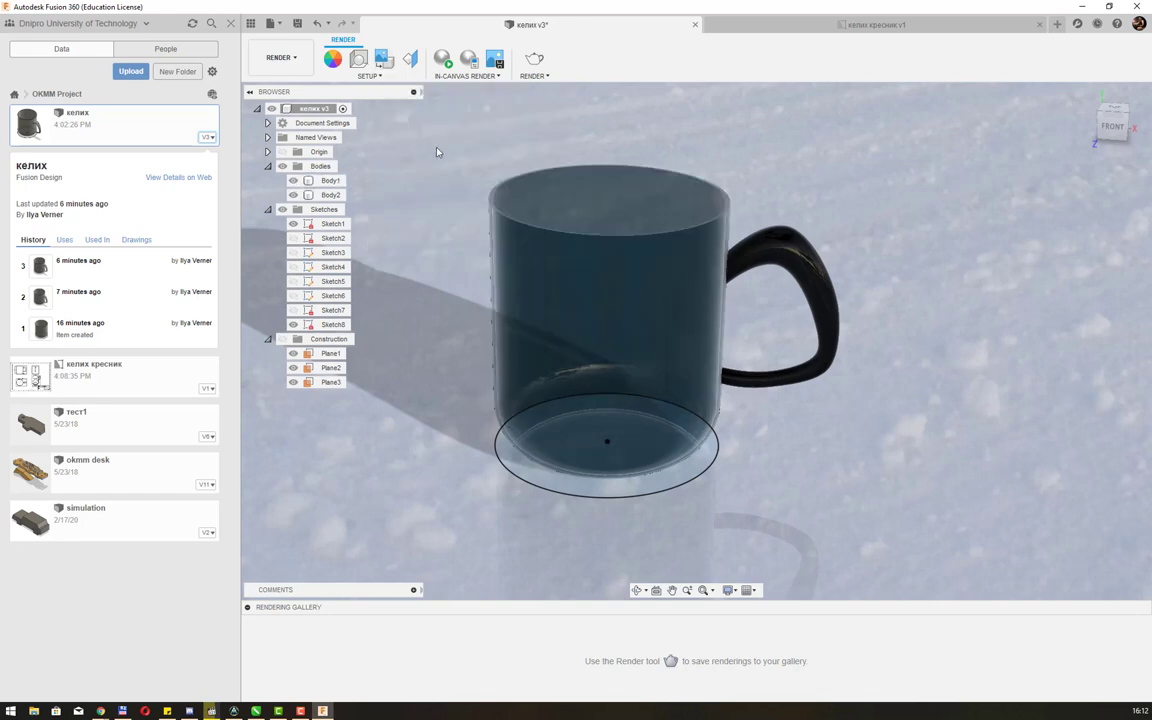
- Start a decal and pick the Dnipro Polytechnic pattern image from the Disc R folder
click(386, 66)
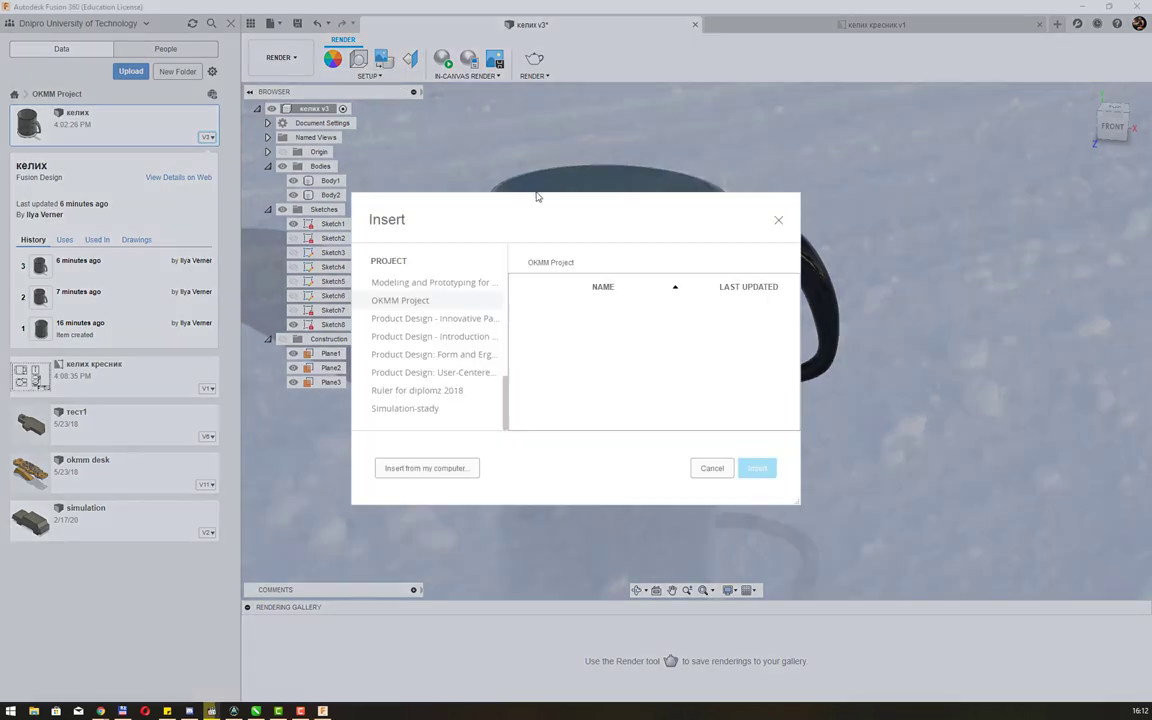
click(447, 470)
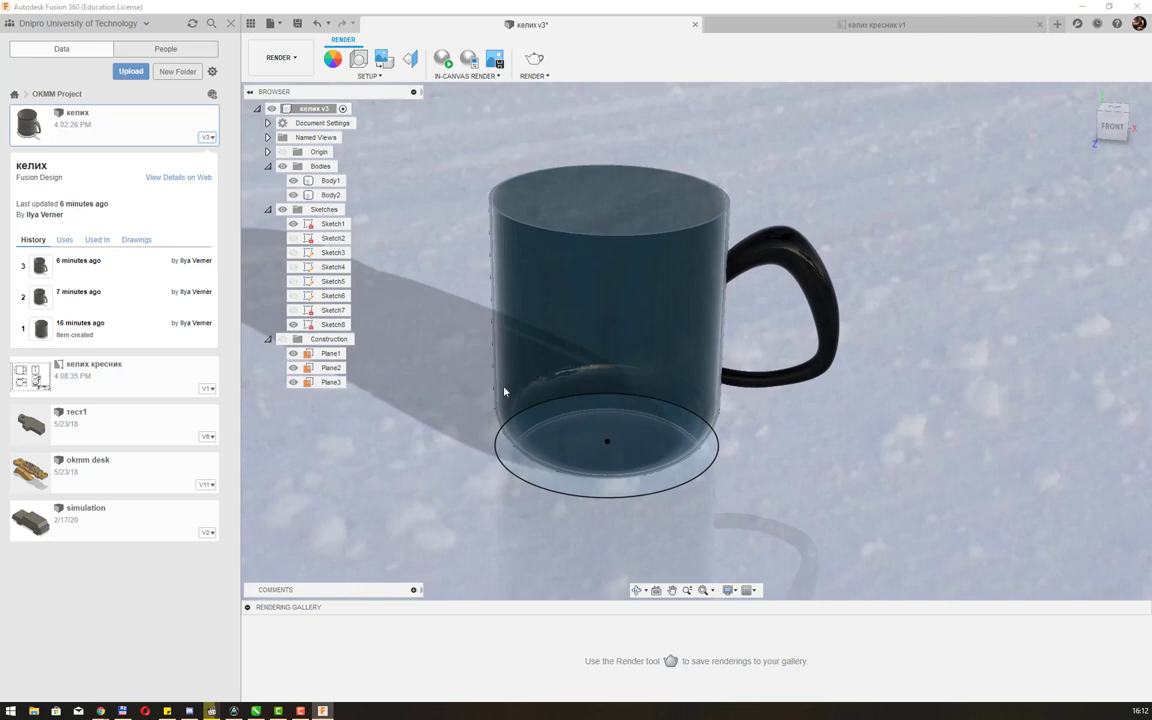
drag(557, 87, 730, 128)
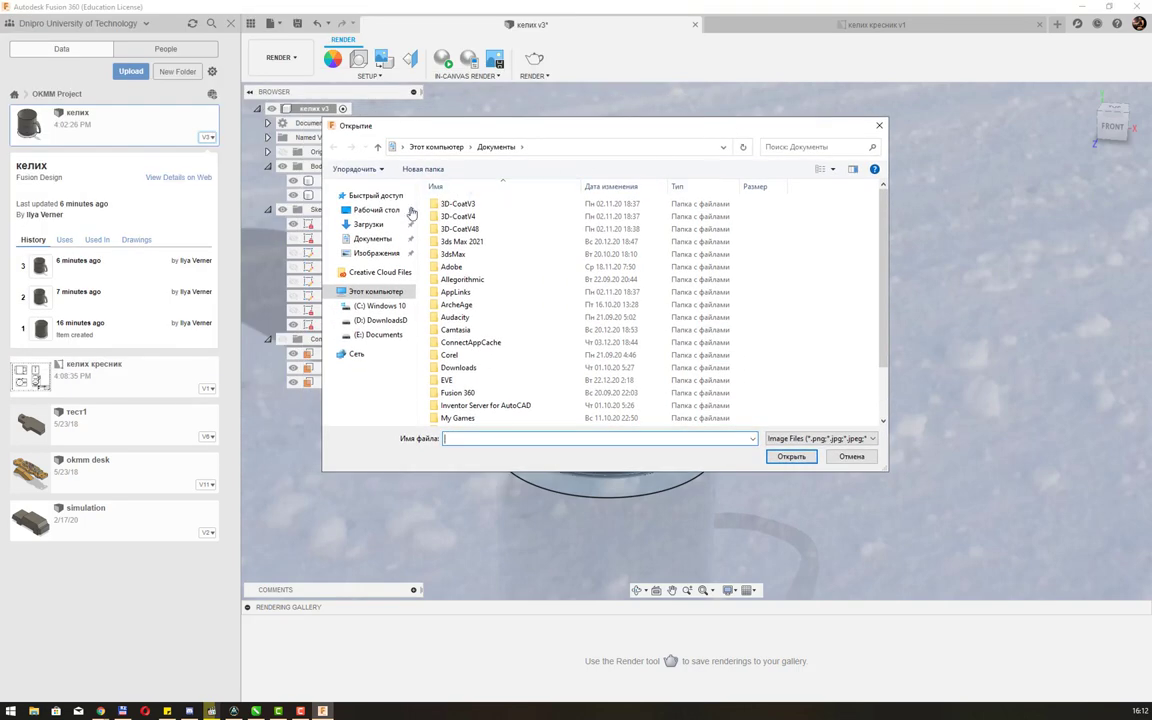
mouse_move(373, 239)
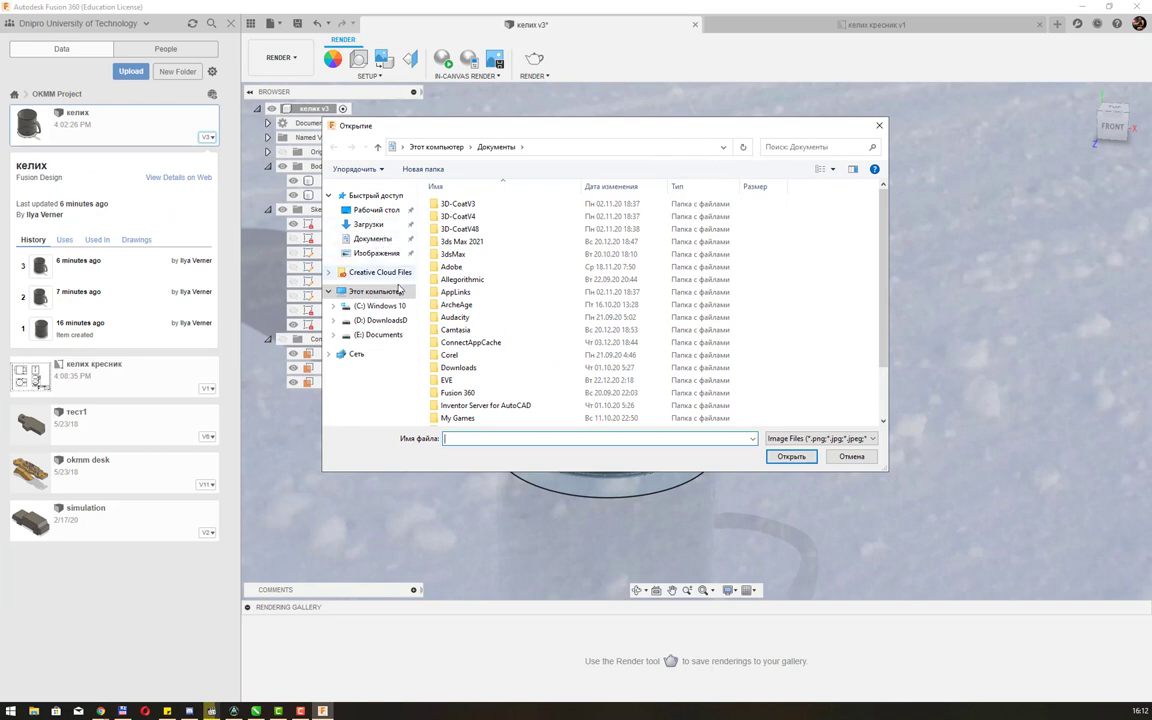
click(376, 210)
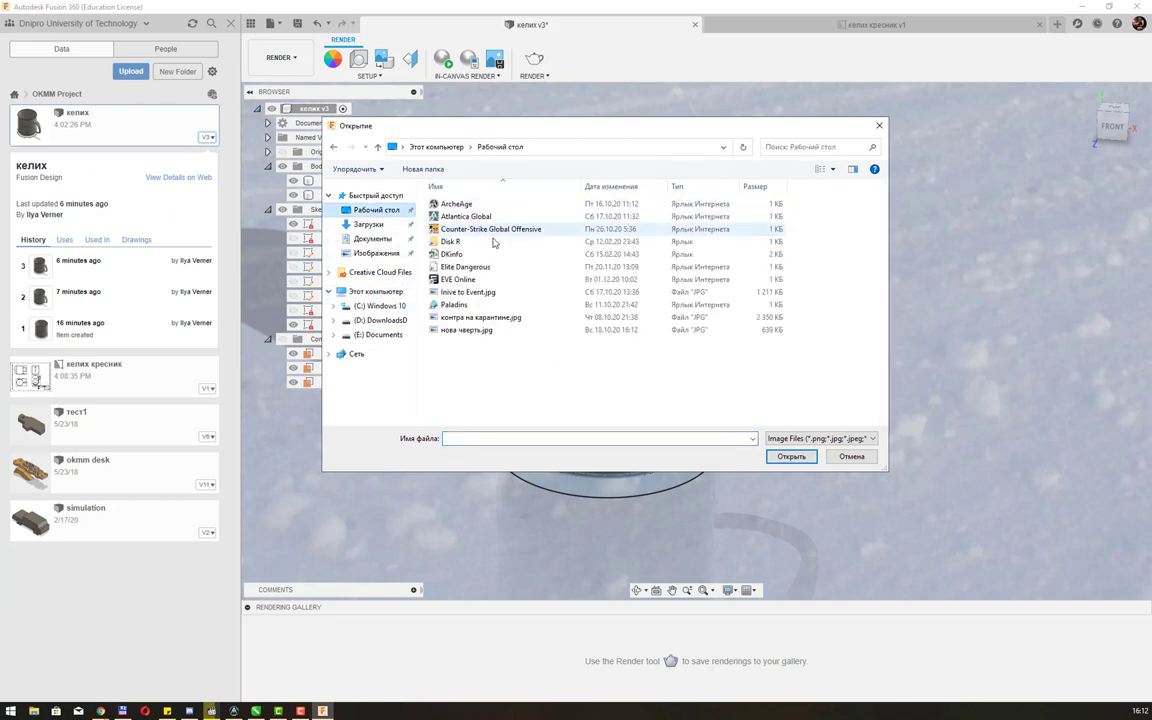
double_click(476, 218)
scroll(540, 320, down, 3)
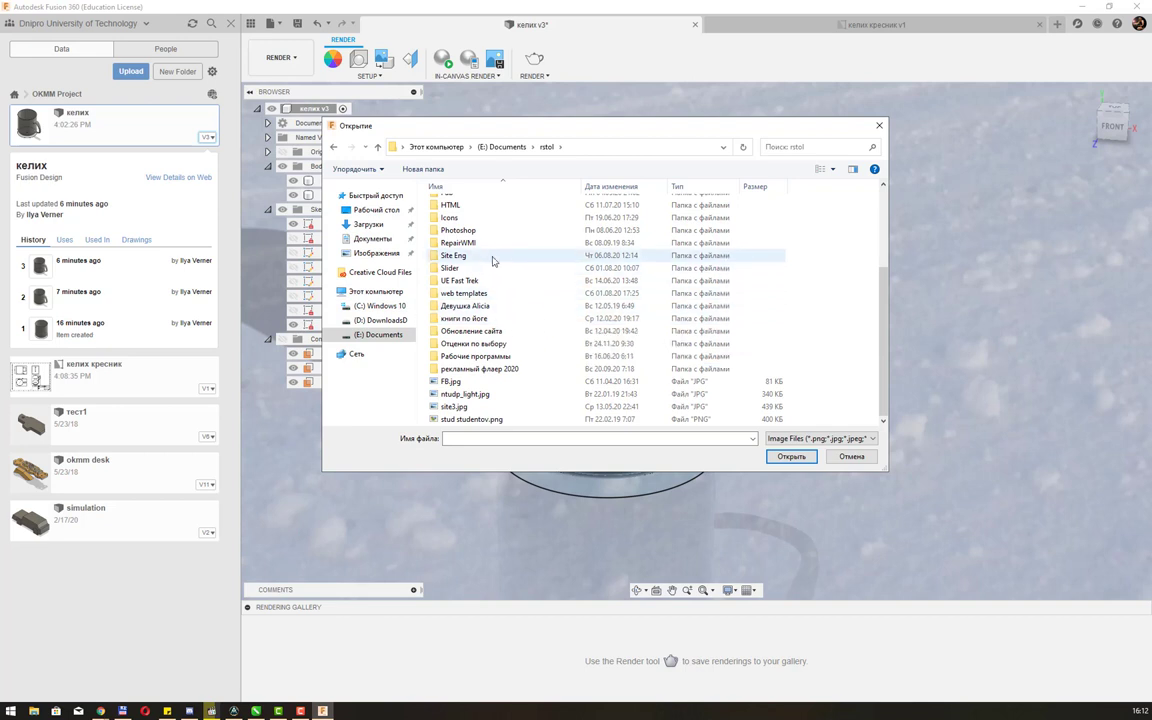
scroll(492, 261, up, 3)
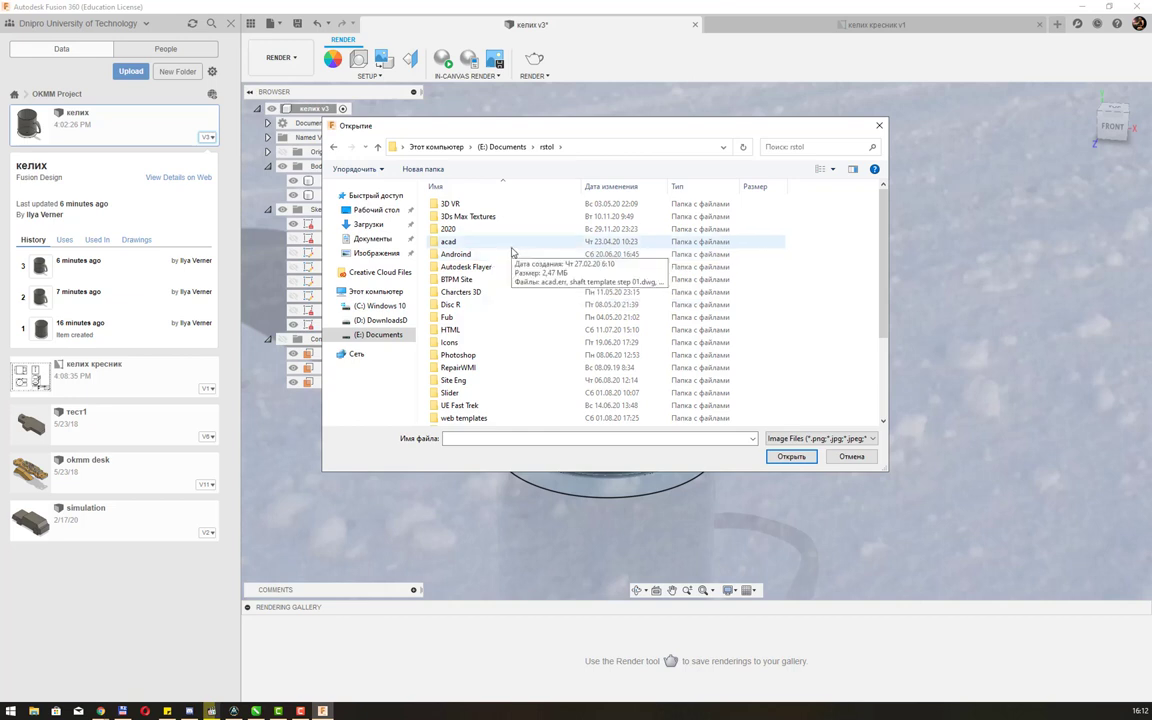
double_click(487, 306)
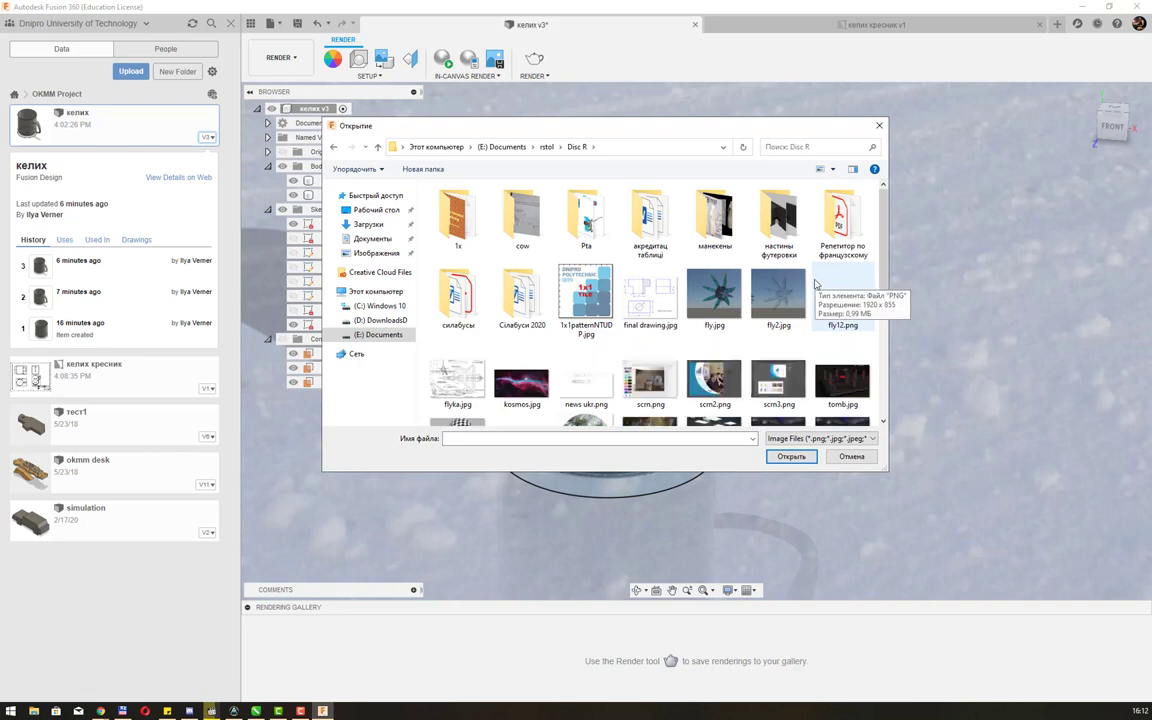
double_click(588, 291)
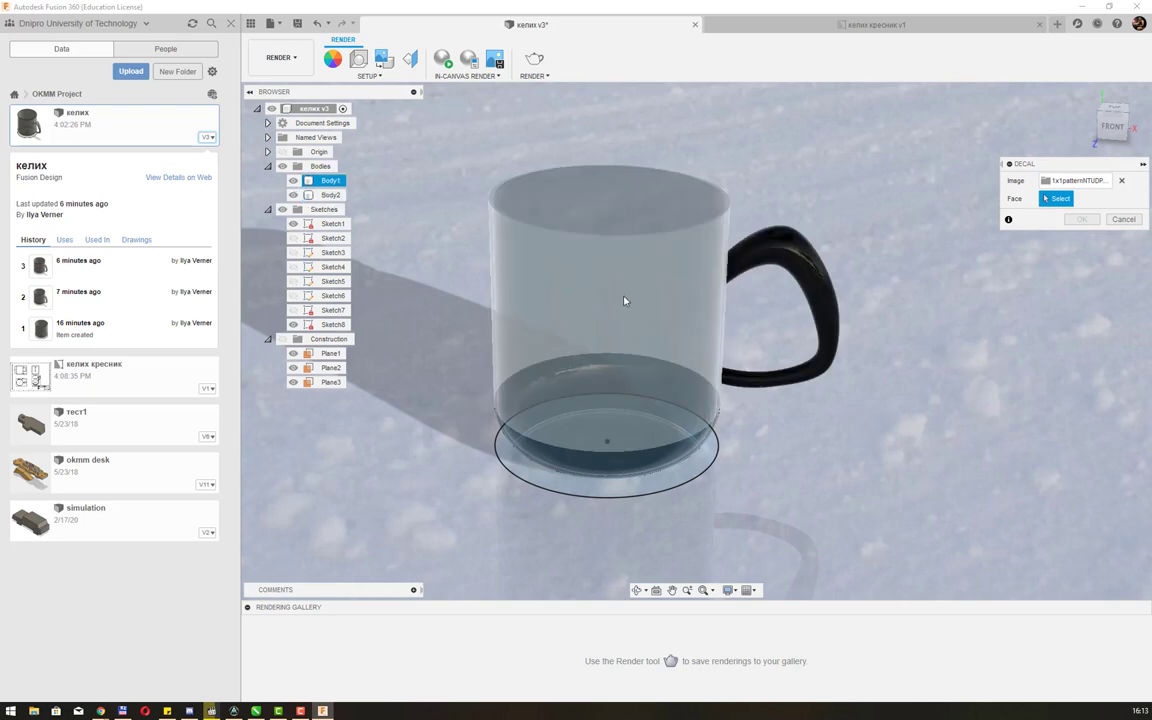
- Place the decal on the mug front, move it to Y -19.056 mm, lower its opacity, and confirm
click(623, 300)
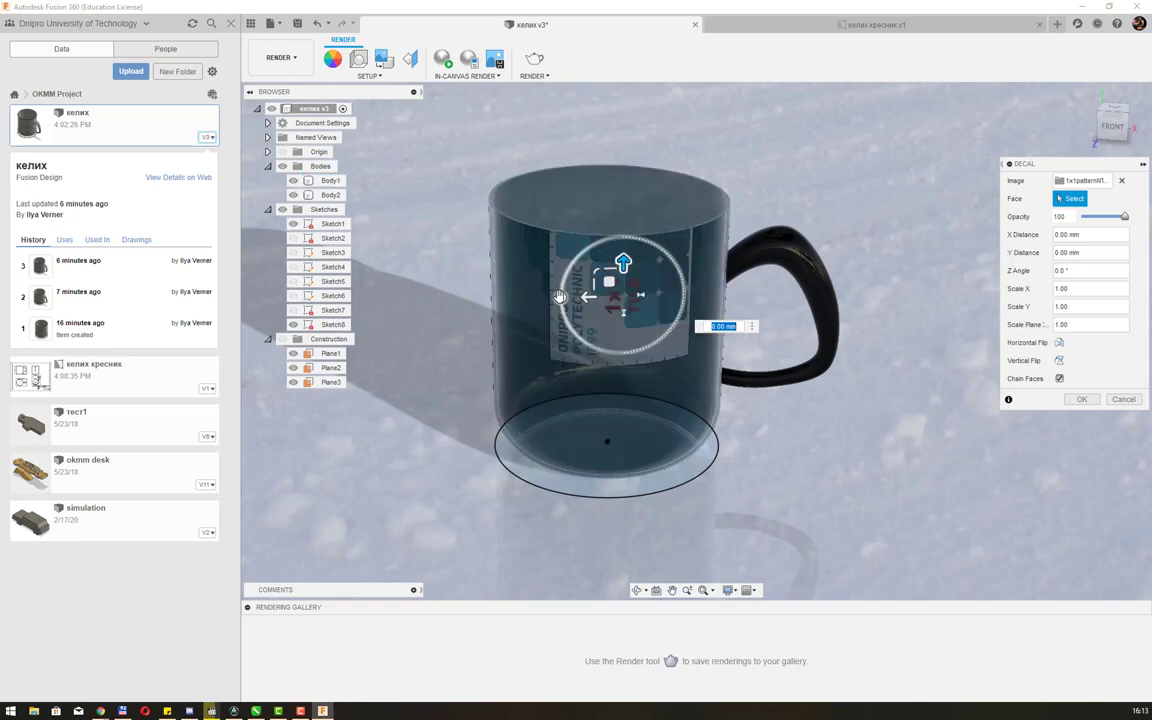
drag(560, 297, 624, 227)
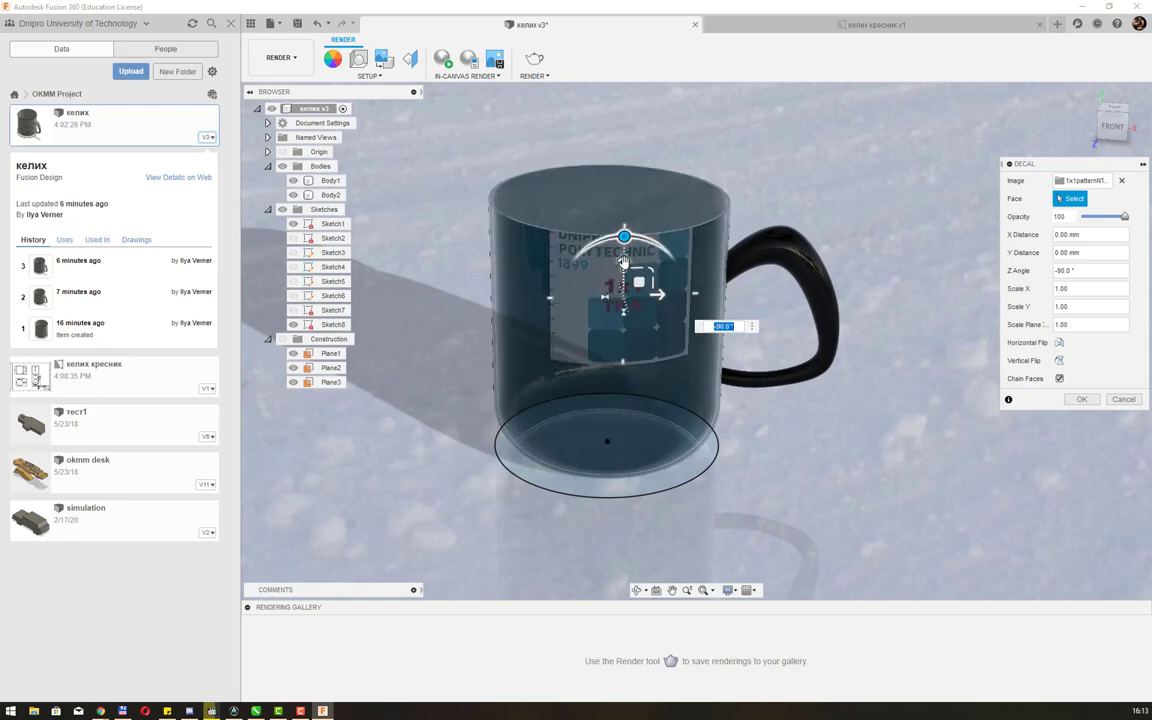
drag(624, 262, 622, 326)
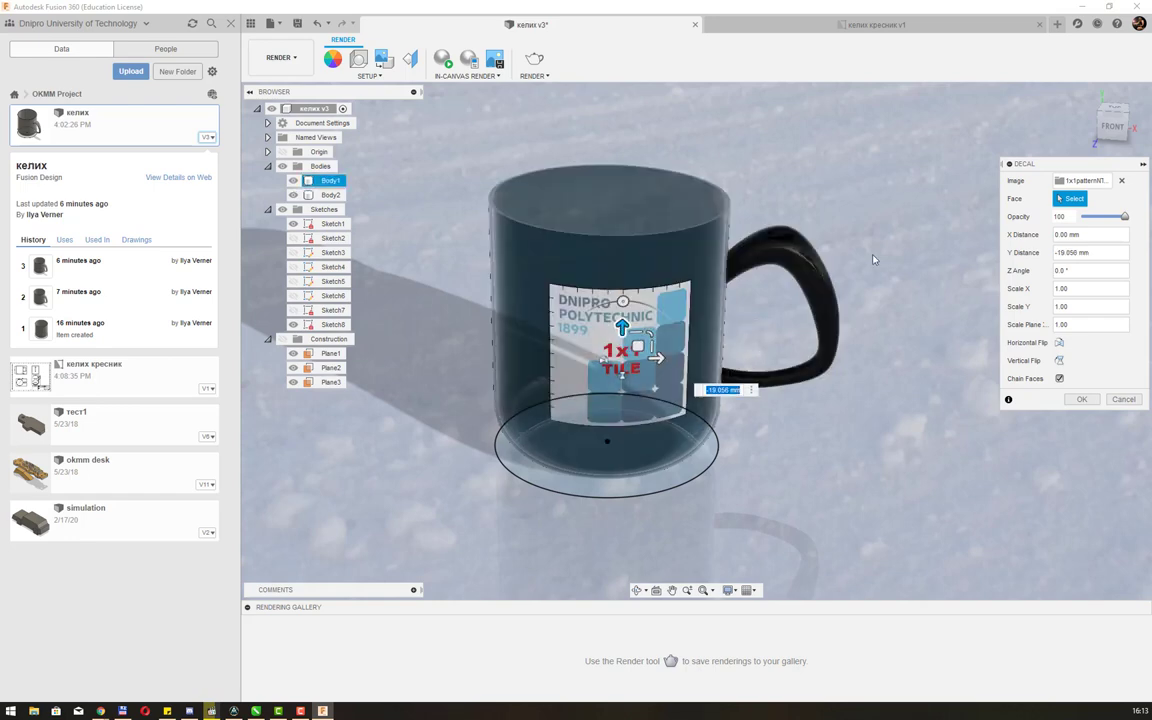
shift+middle_drag(796, 230, 853, 252)
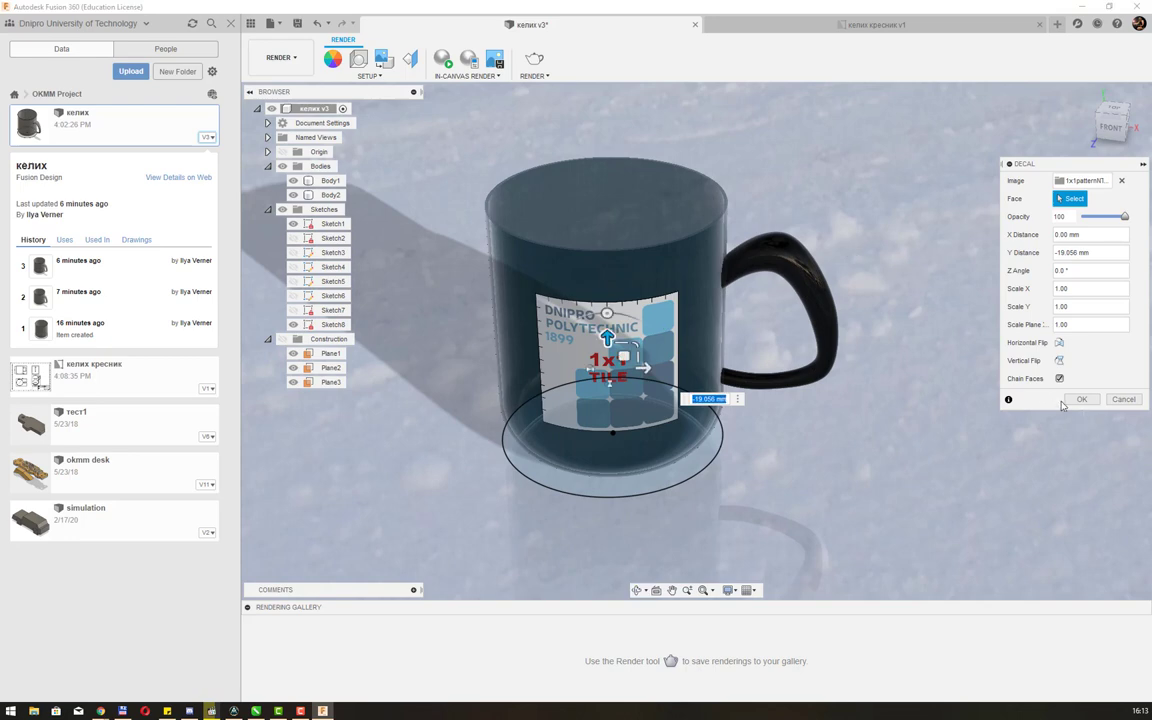
drag(1125, 218, 1113, 218)
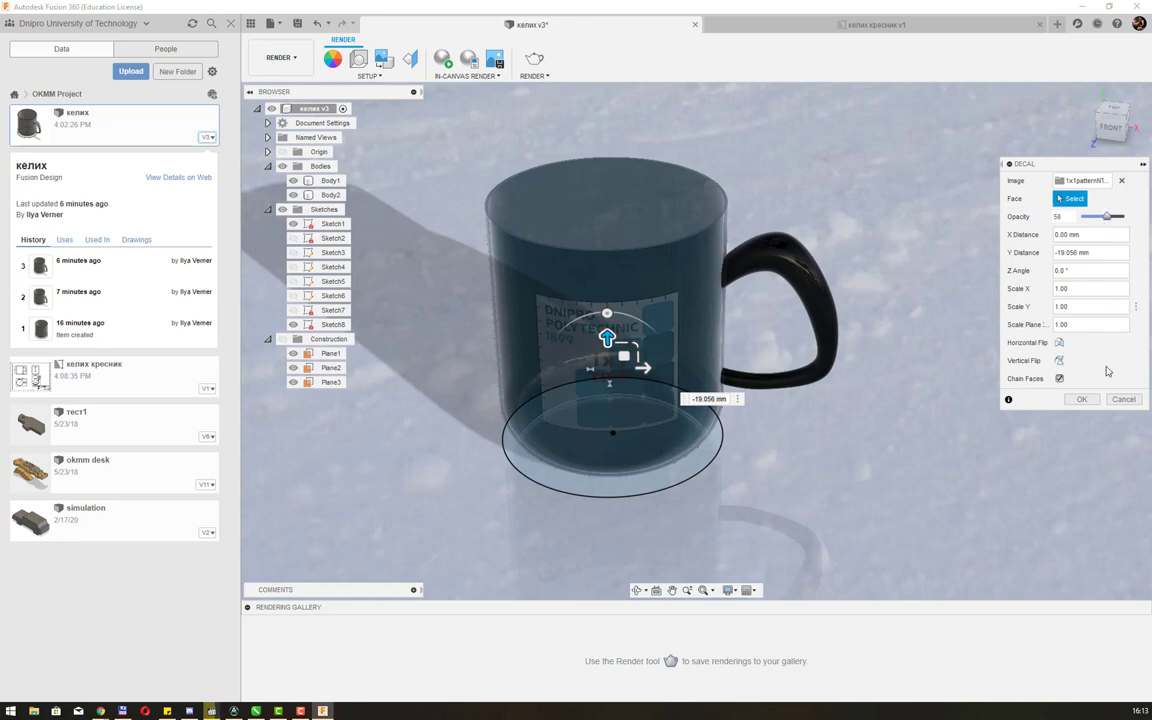
click(1081, 399)
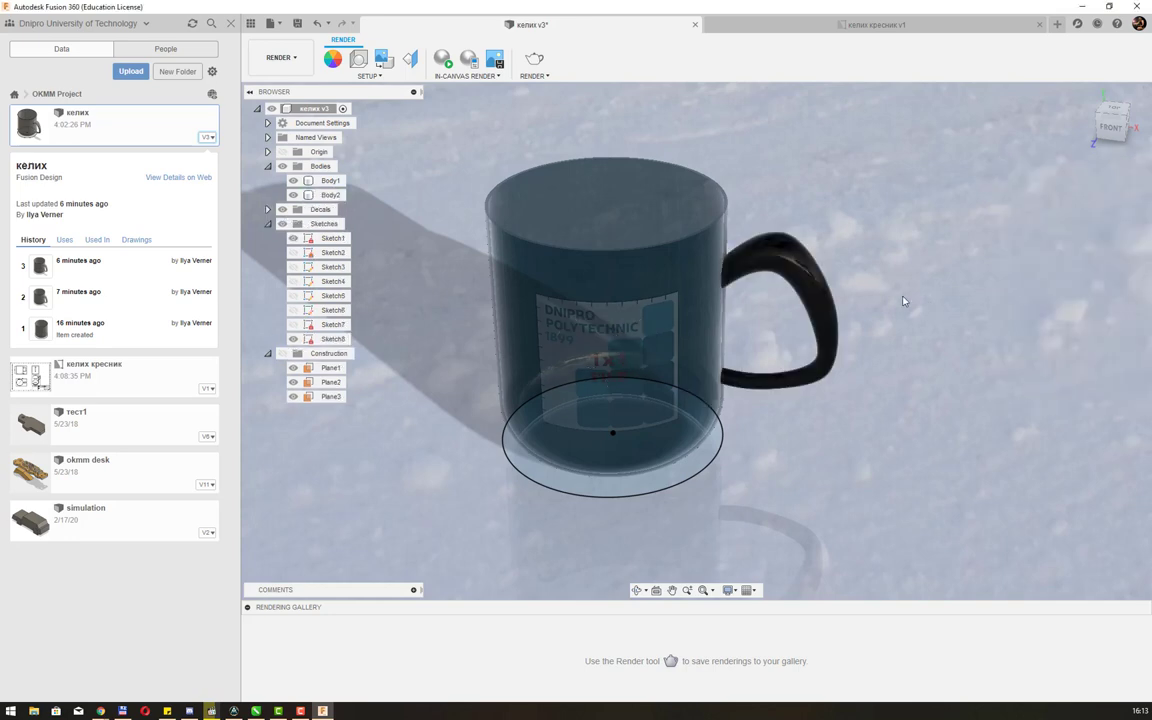
- Orbit the mug to a lower side angle, check the scene settings, and open the Render dropdown
shift+middle_drag(905, 298, 878, 295)
shift+middle_drag(875, 295, 883, 305)
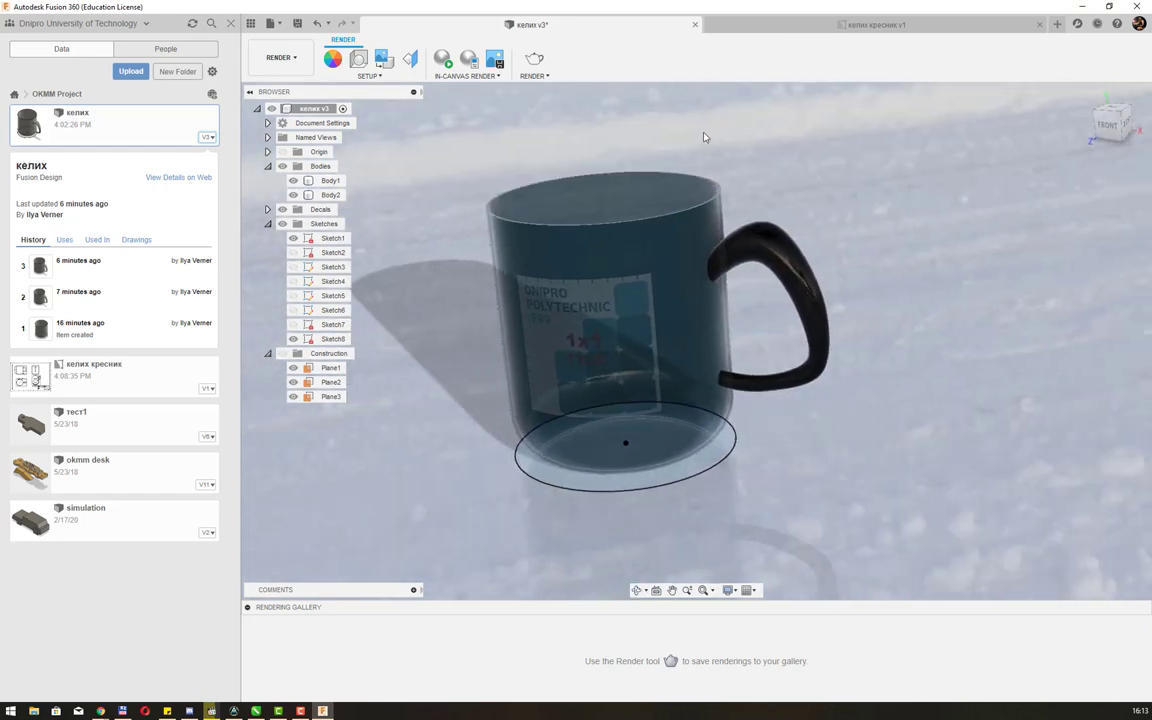
click(530, 78)
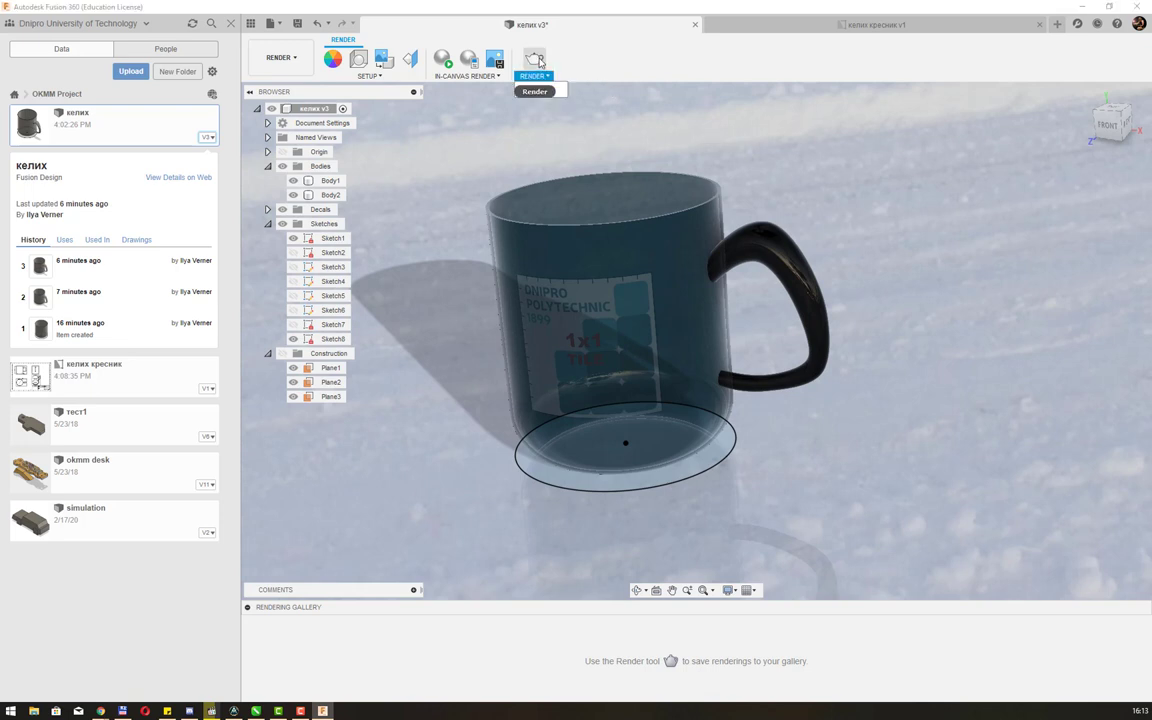
mouse_move(369, 76)
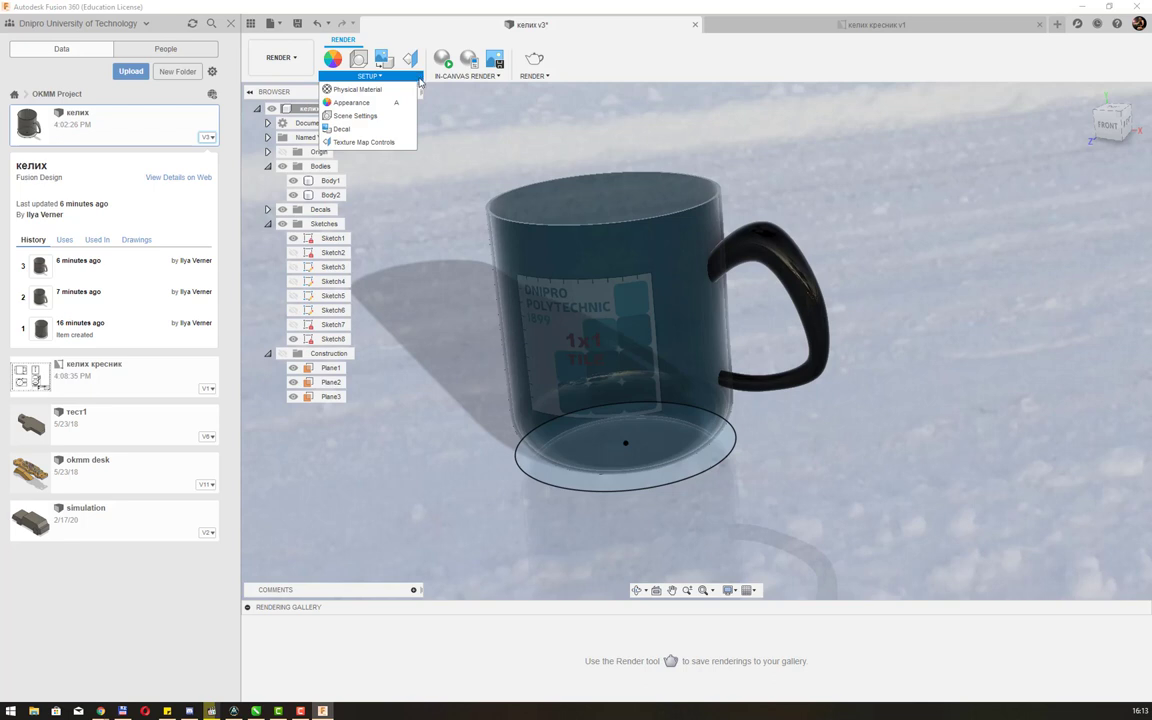
click(362, 115)
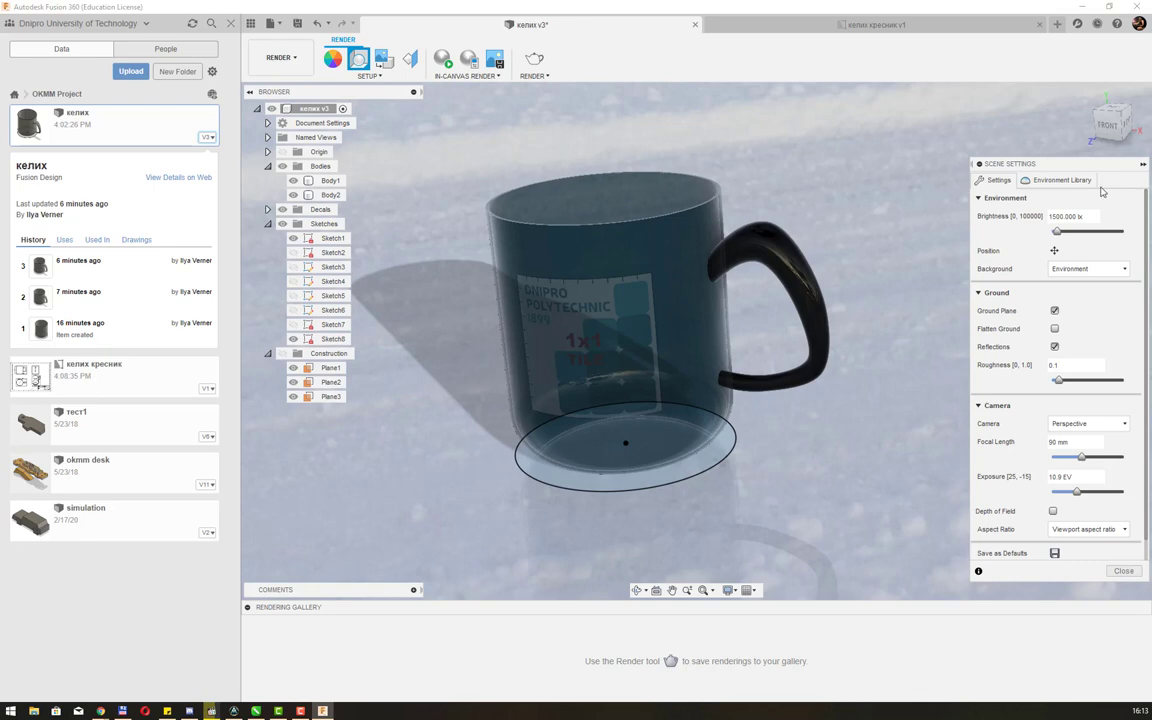
click(1124, 571)
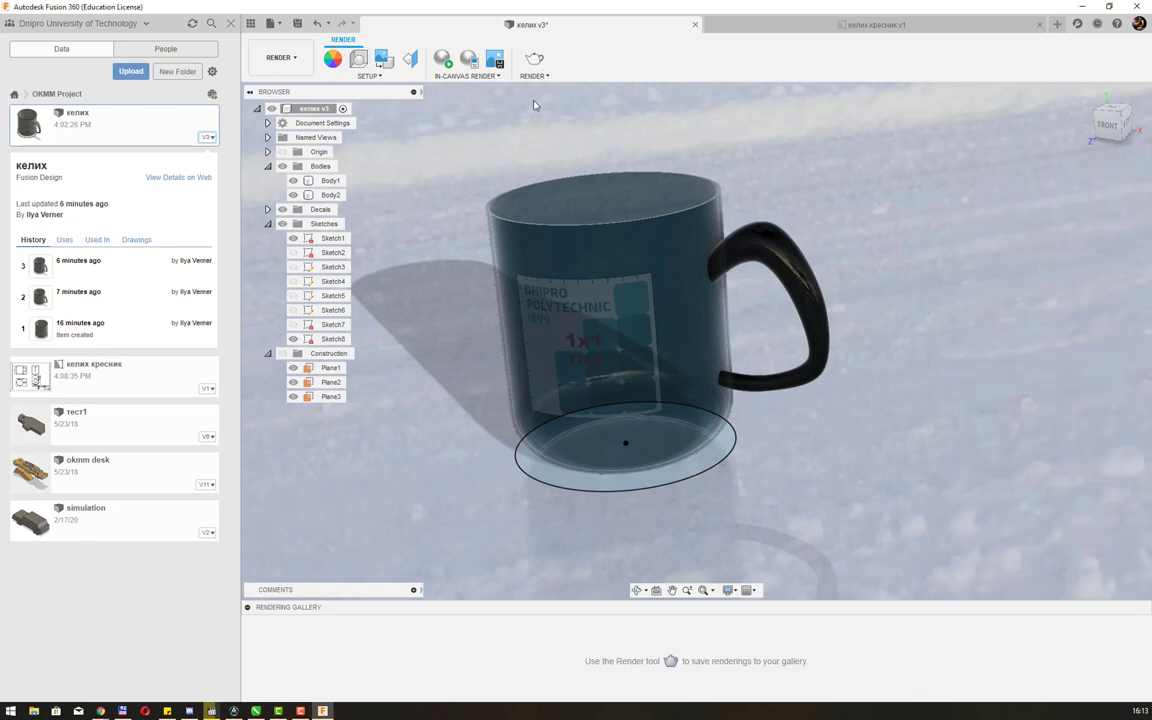
click(533, 76)
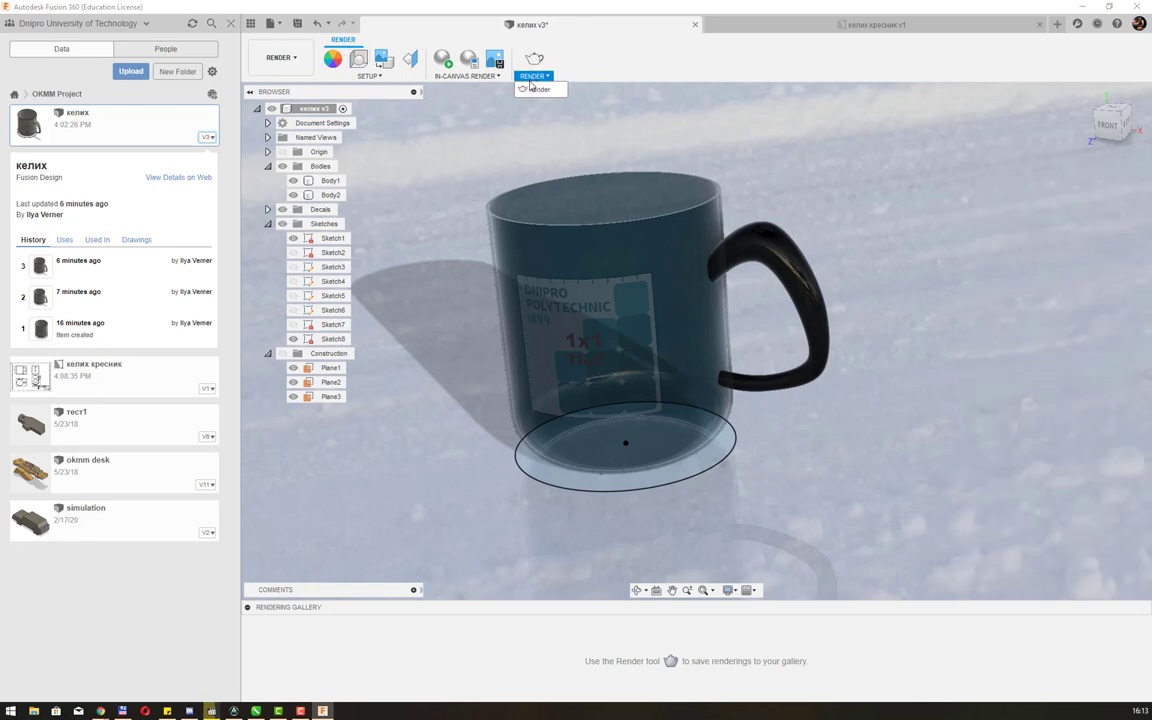
- Set the render image size to 1600x1200 and submit a Final-quality cloud render
click(530, 89)
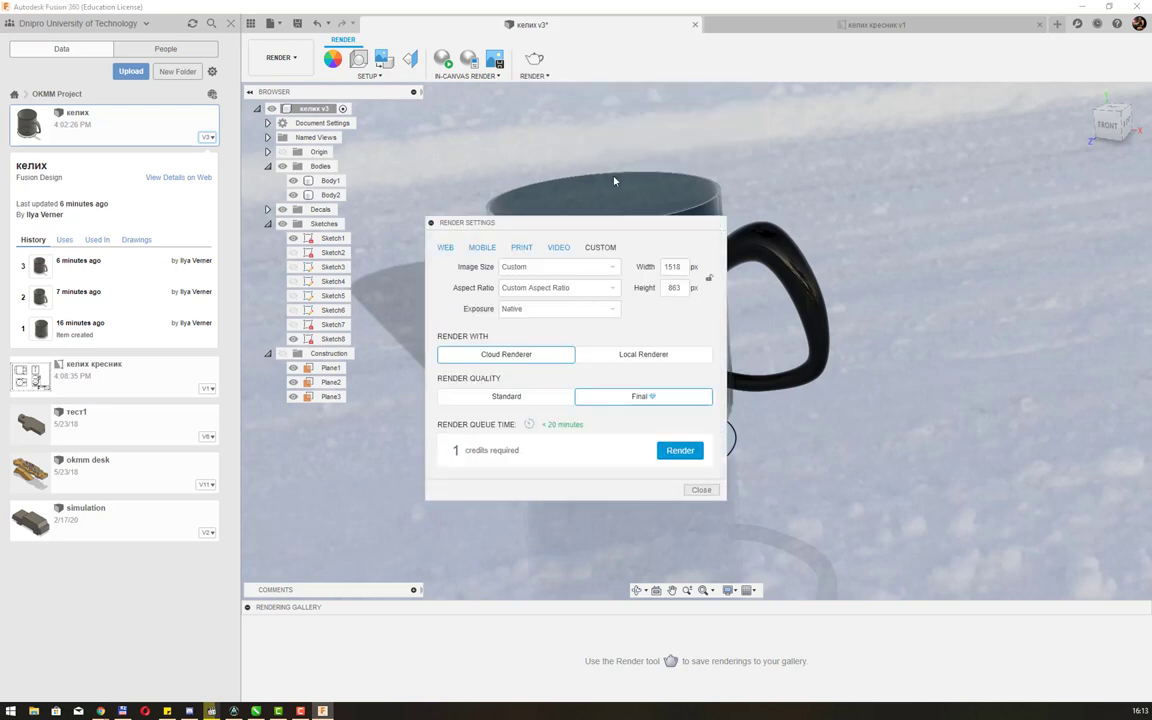
drag(640, 222, 920, 152)
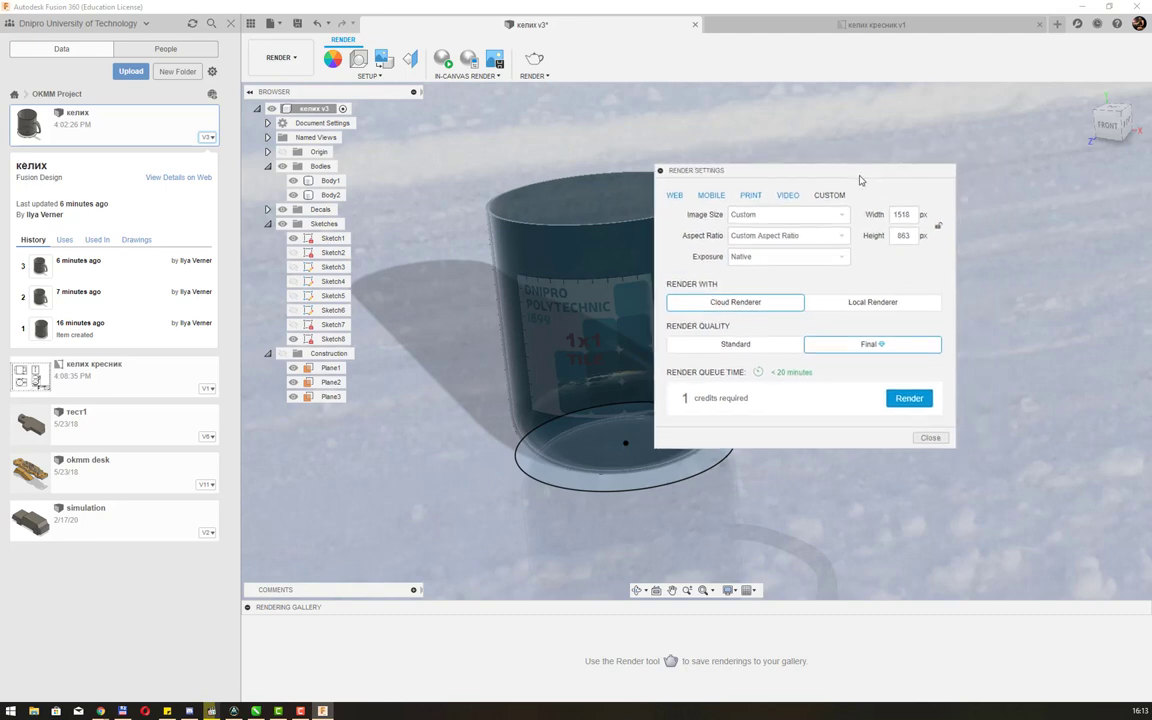
drag(836, 152, 769, 172)
click(822, 218)
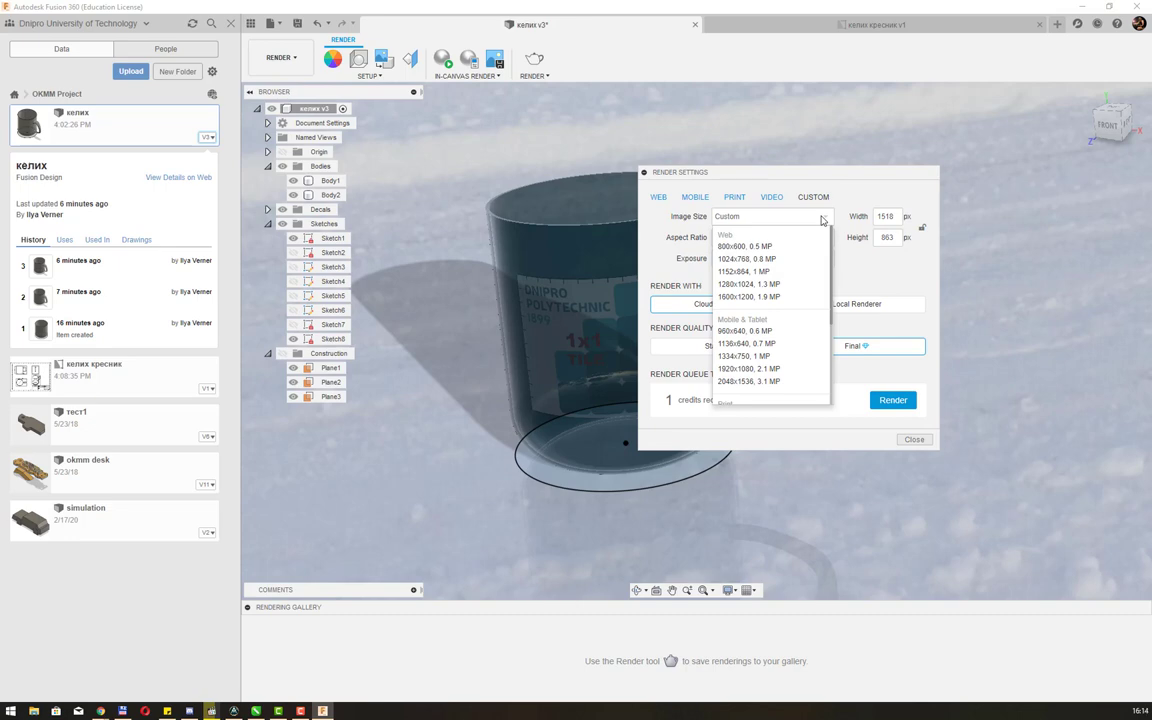
click(766, 296)
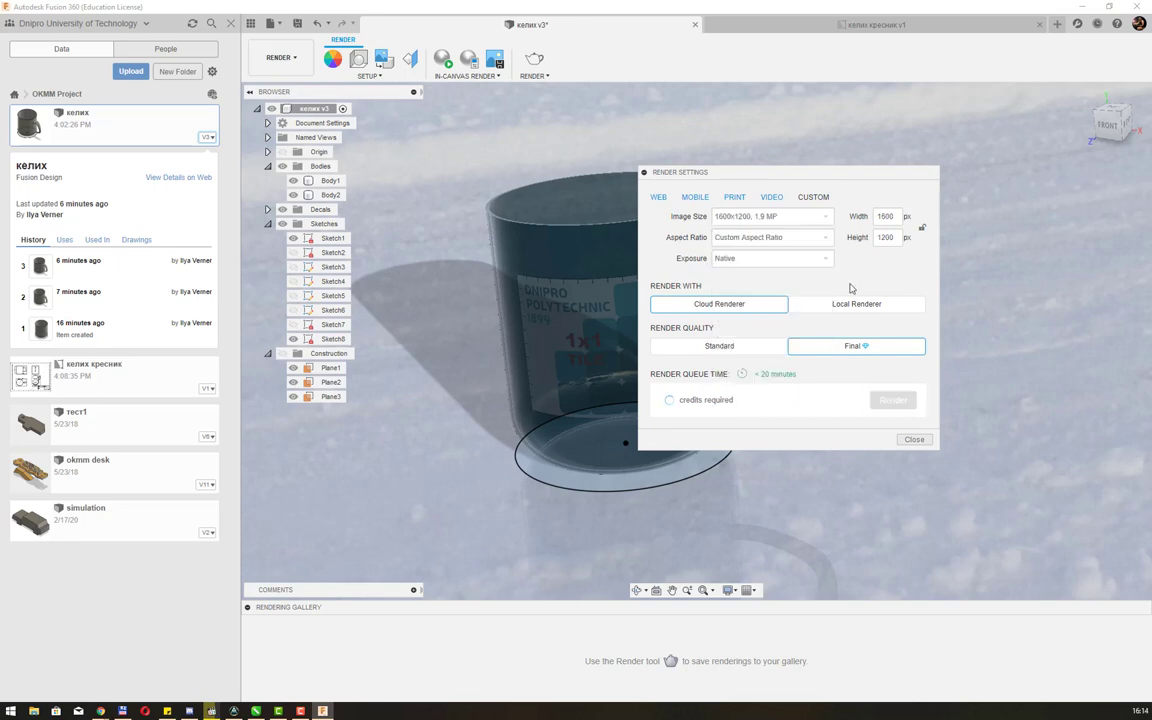
click(826, 260)
click(828, 265)
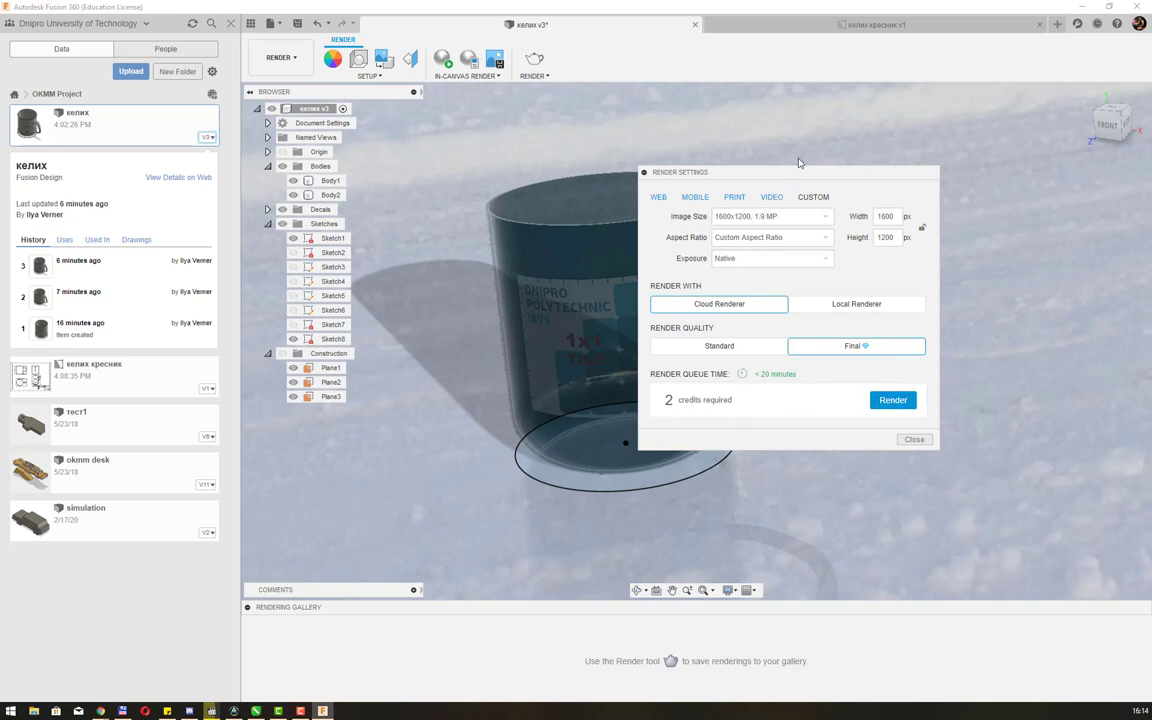
drag(787, 180, 814, 135)
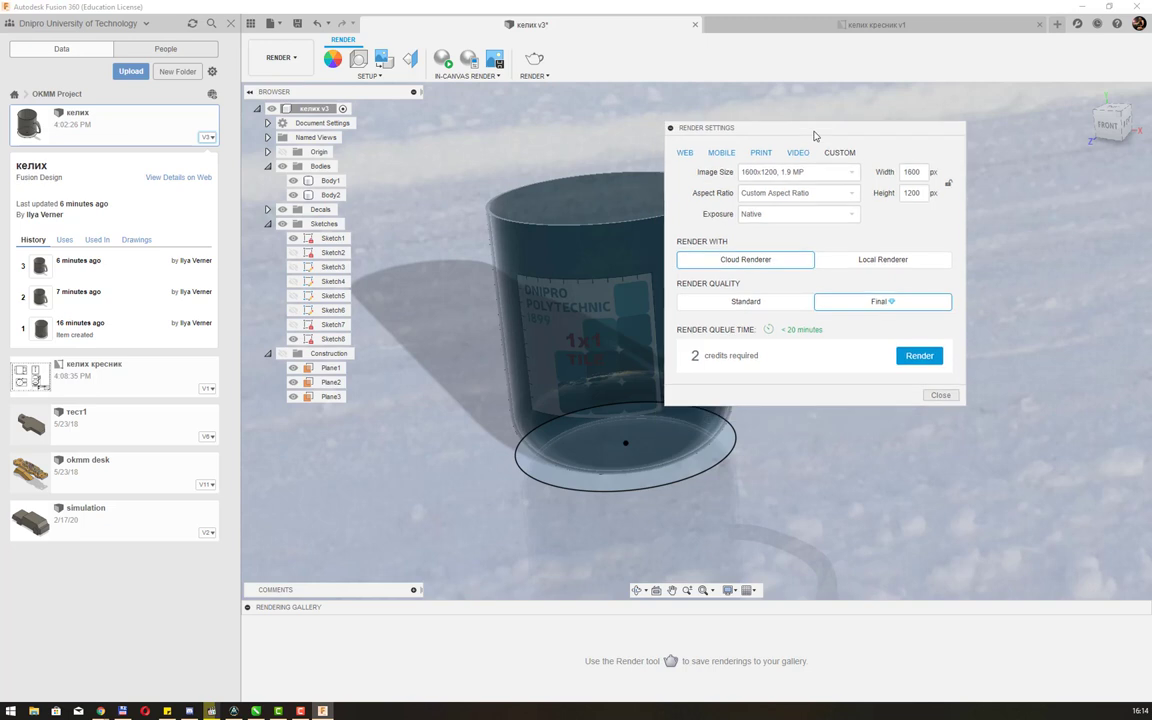
drag(814, 135, 836, 131)
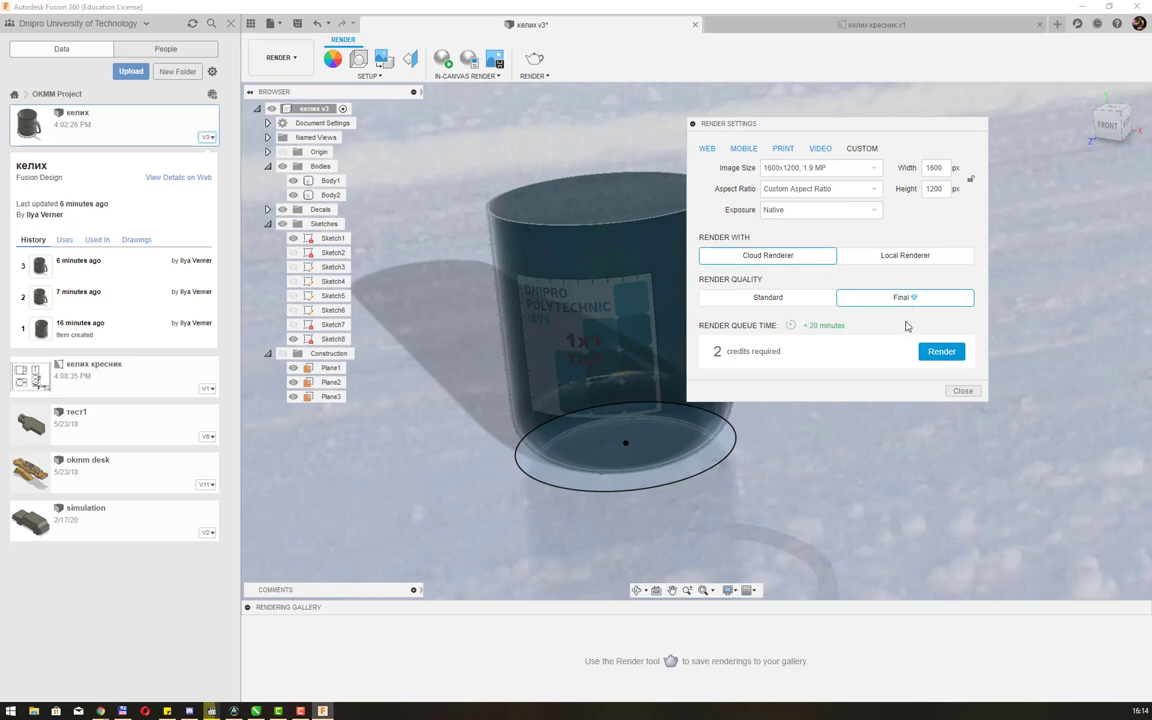
click(929, 357)
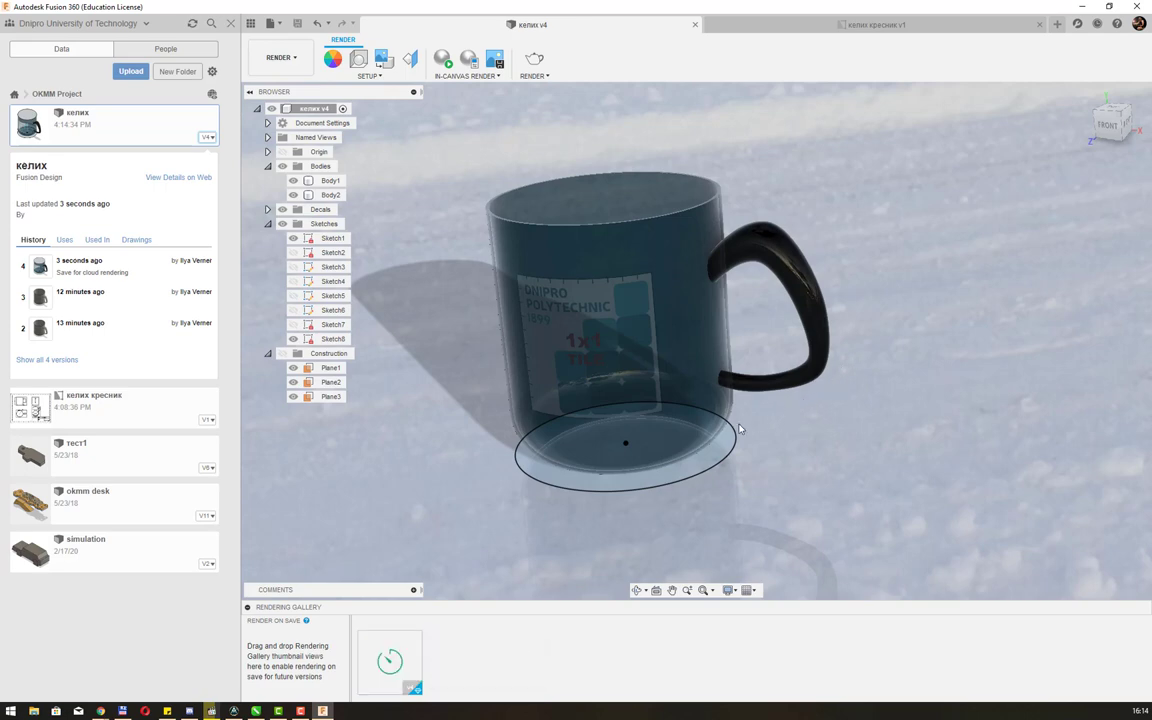
- View the mug tilted from behind and submit a Standard-quality cloud render
mouse_move(594, 404)
shift+middle_down()
mouse_move(667, 387)
mouse_move(593, 369)
mouse_move(561, 385)
mouse_move(771, 244)
mouse_move(905, 442)
mouse_move(482, 361)
mouse_move(381, 354)
shift+middle_up()
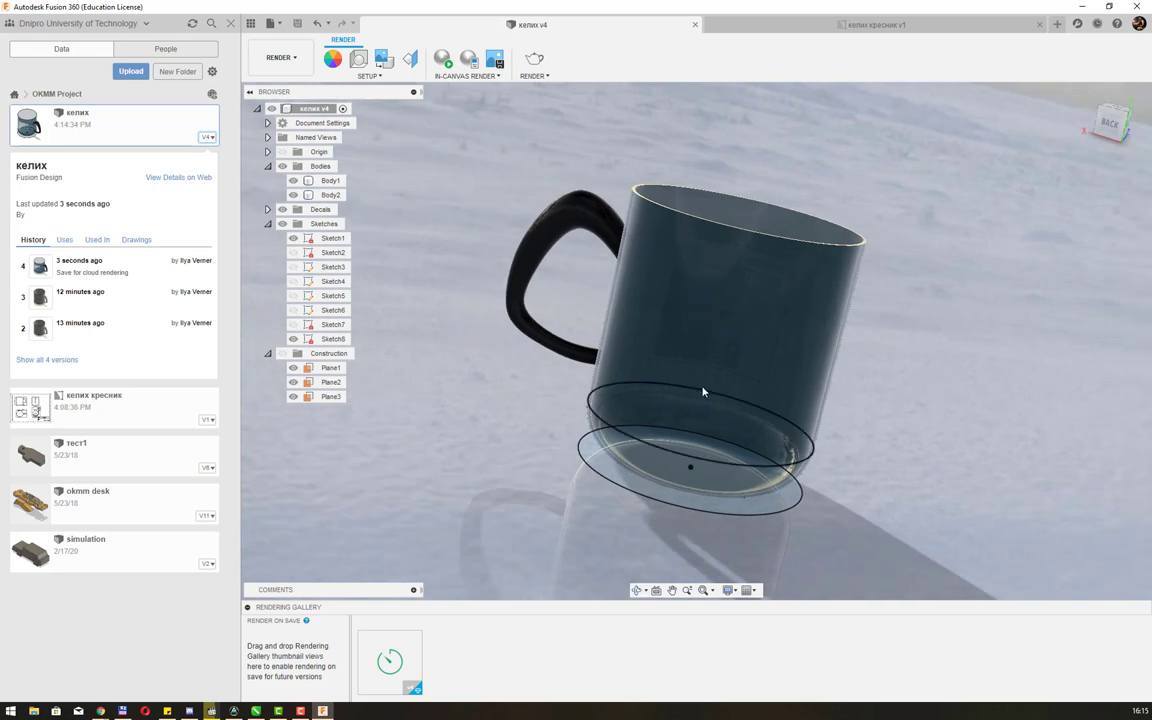
middle_drag(864, 365, 861, 357)
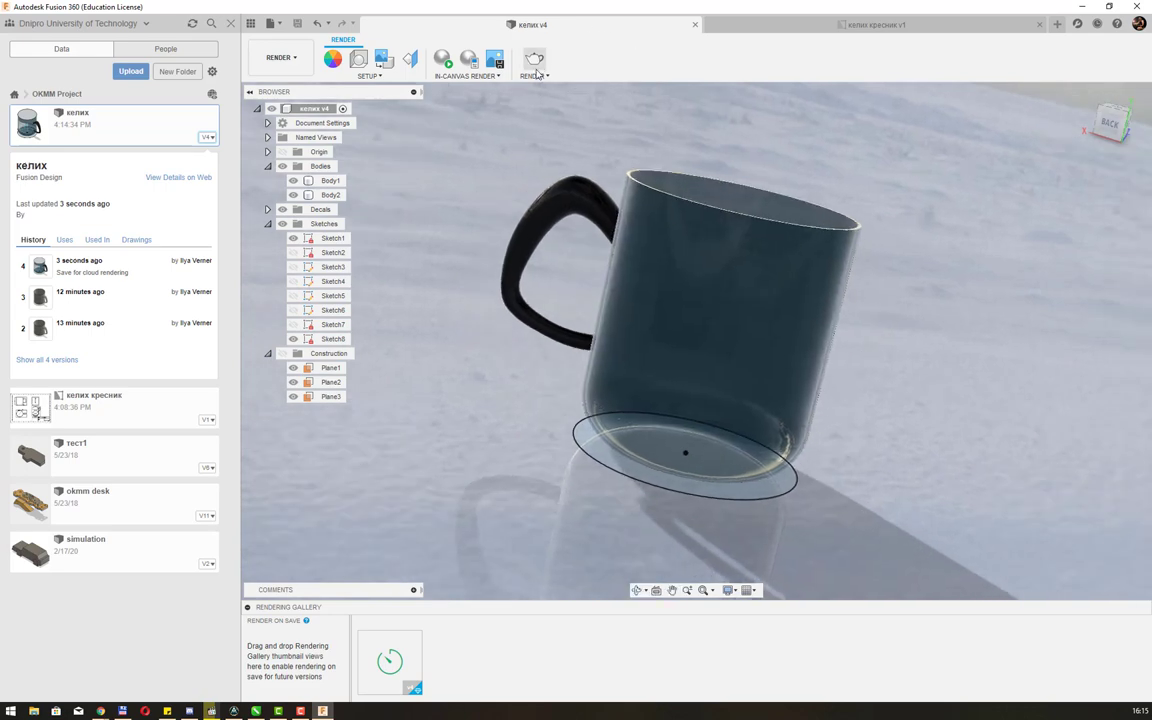
click(534, 62)
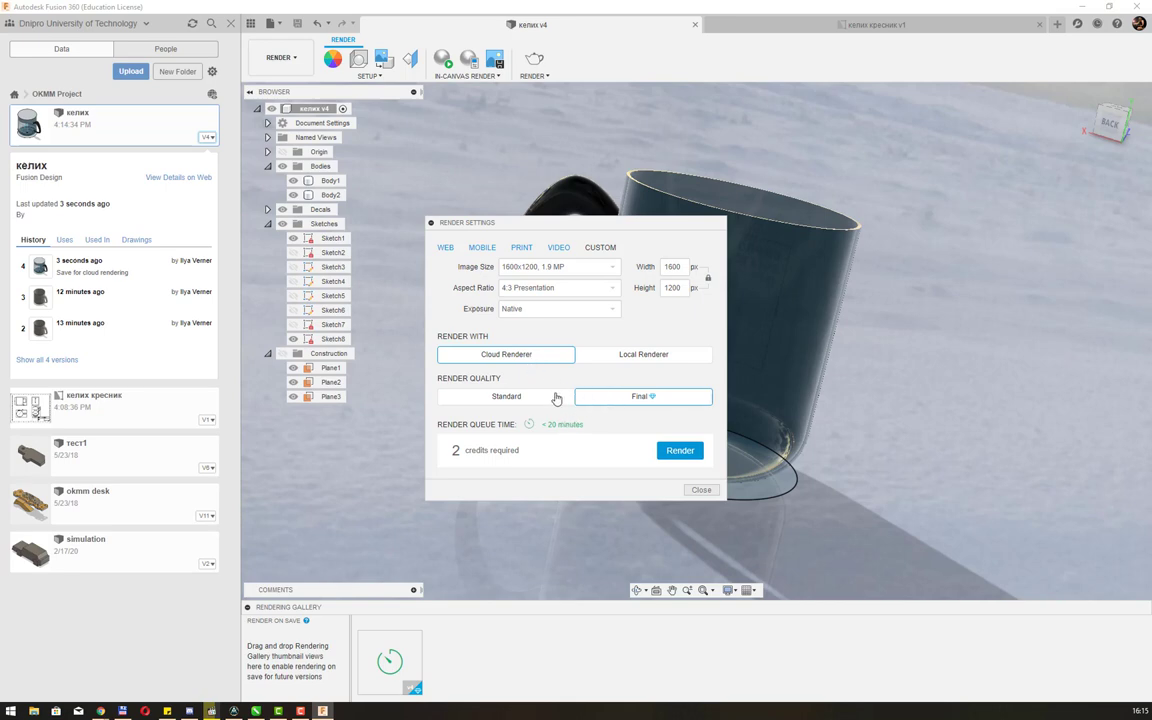
click(555, 399)
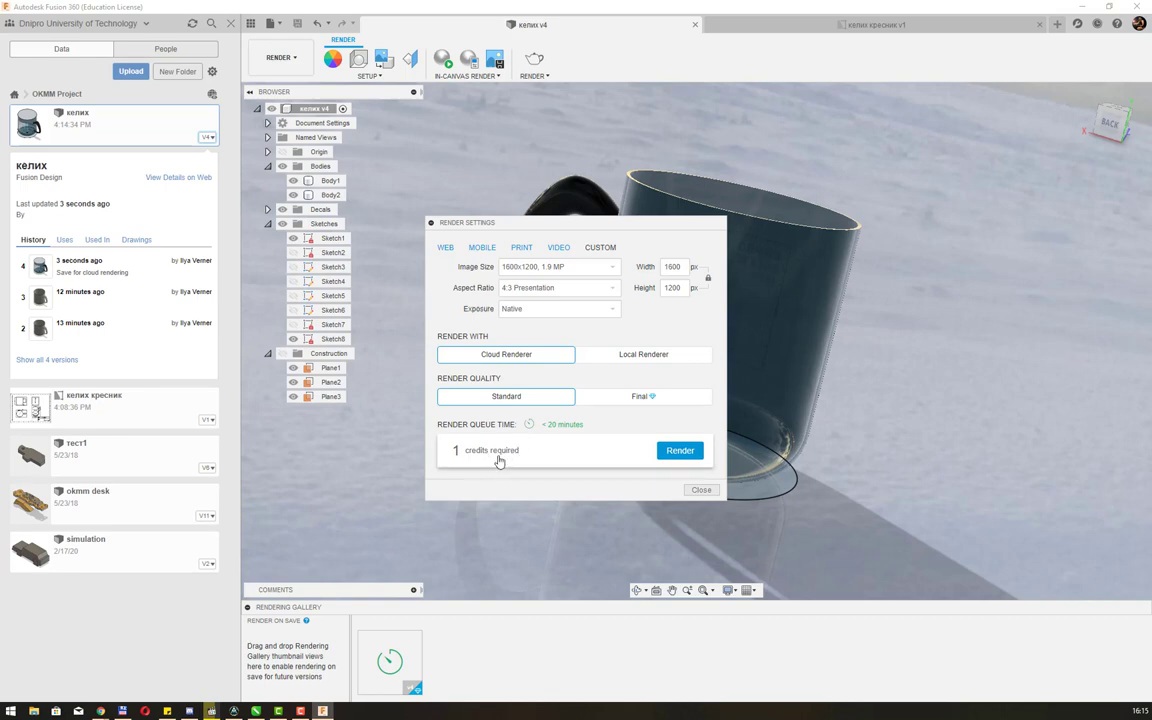
click(688, 458)
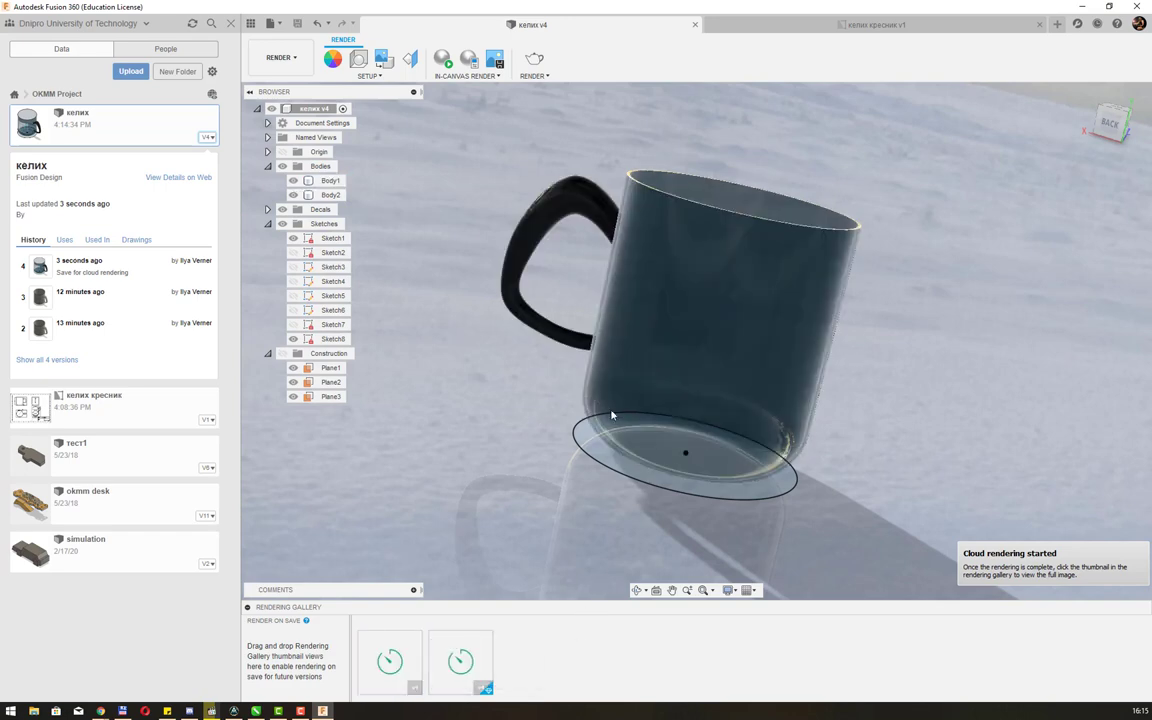
- Select the mug's bottom edge and body, then open the finished upright render from the gallery strip
click(793, 488)
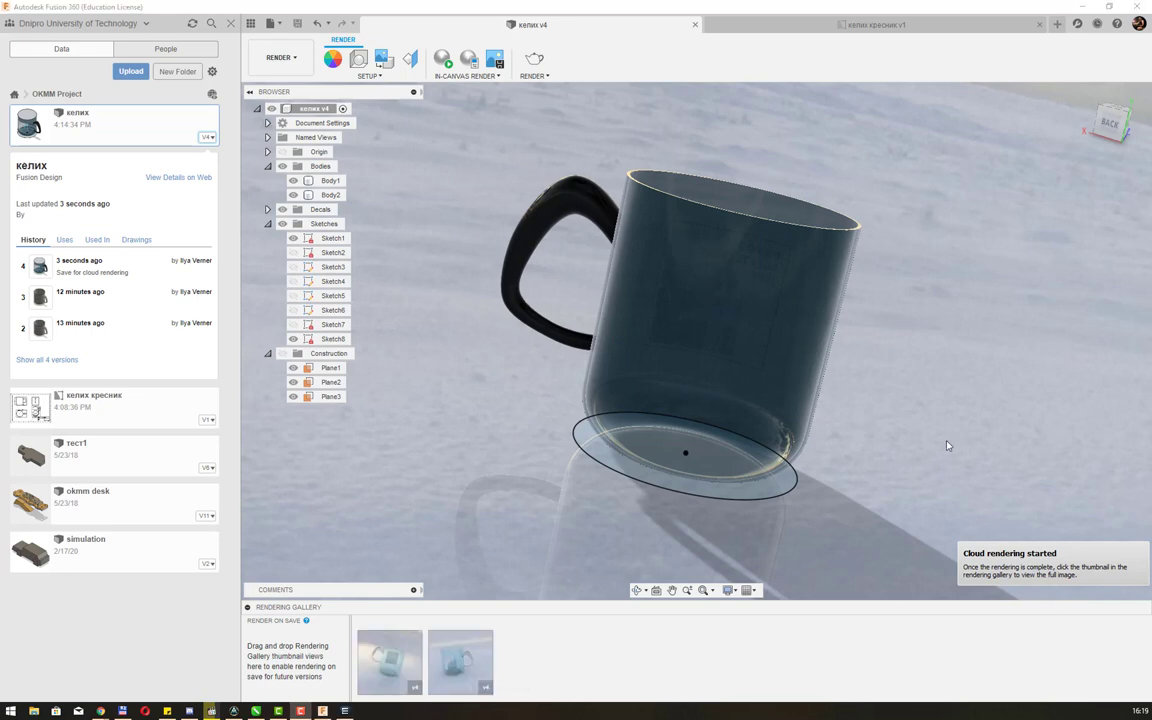
click(773, 427)
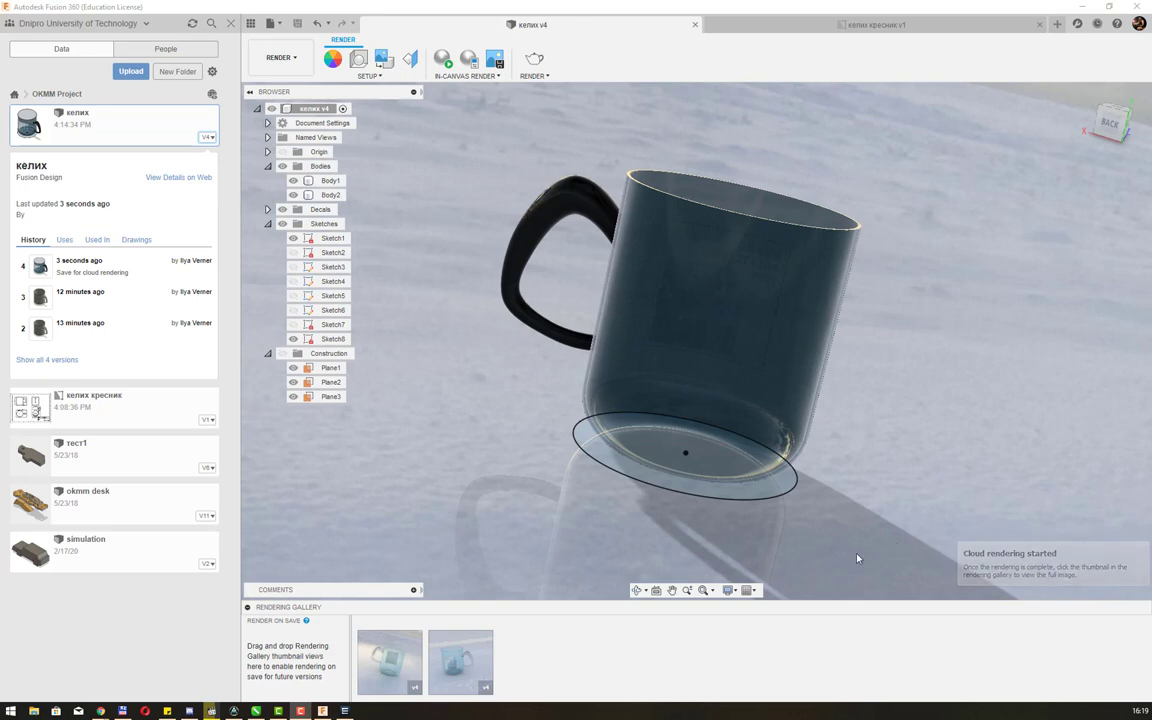
click(460, 660)
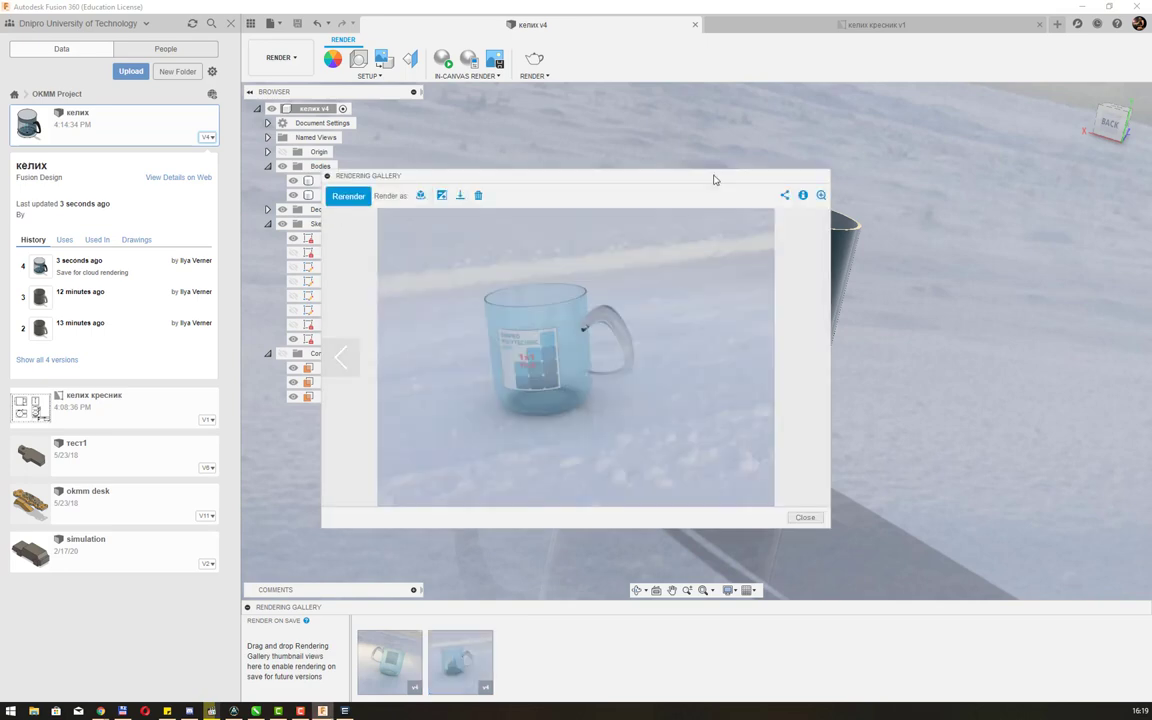
- Move and enlarge the rendering gallery viewer and expand the upright render to fill it
drag(714, 180, 696, 99)
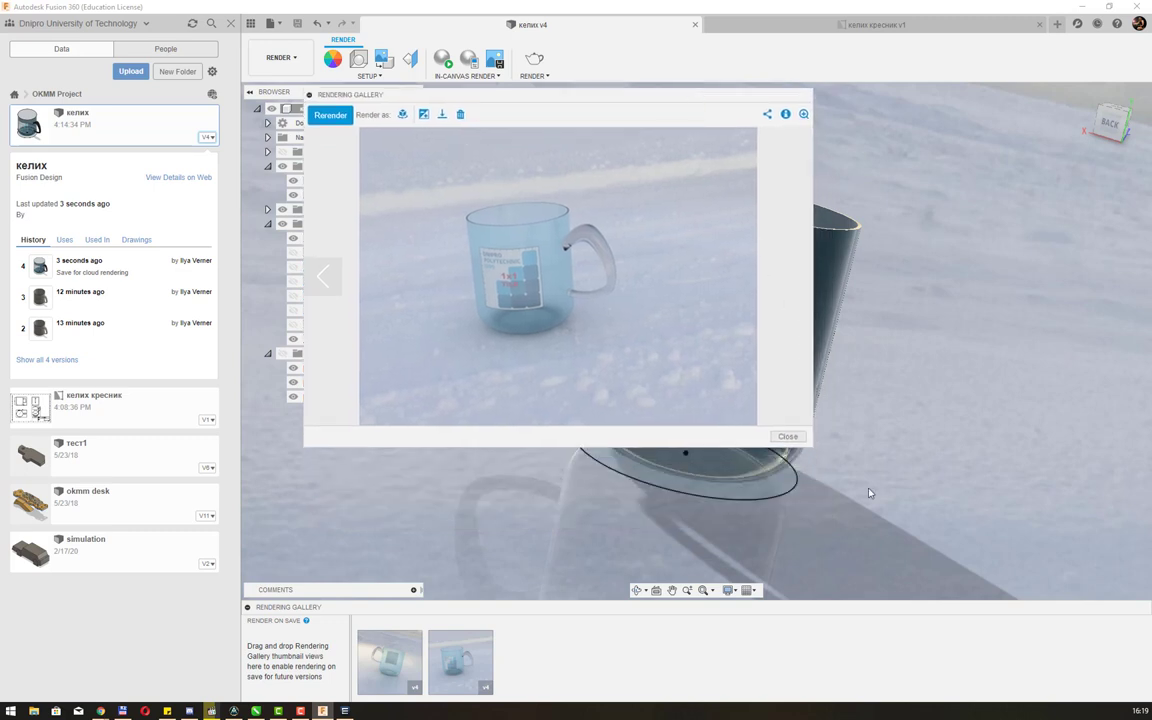
drag(808, 443, 1099, 641)
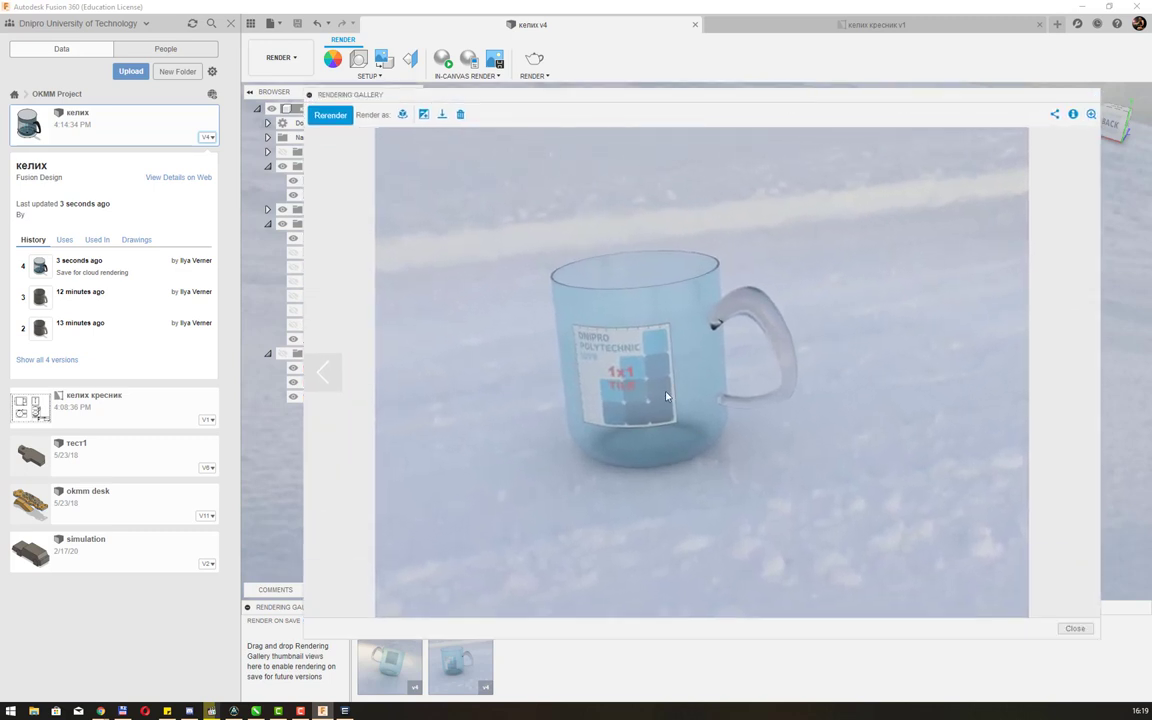
drag(448, 92, 366, 18)
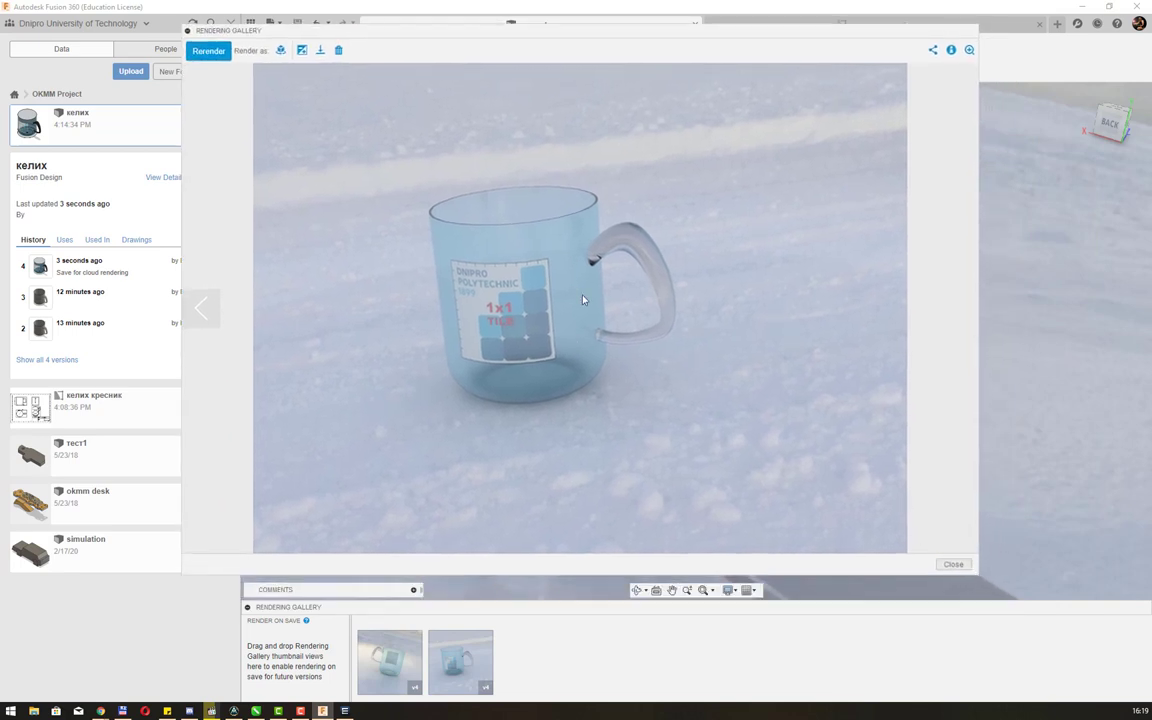
click(969, 50)
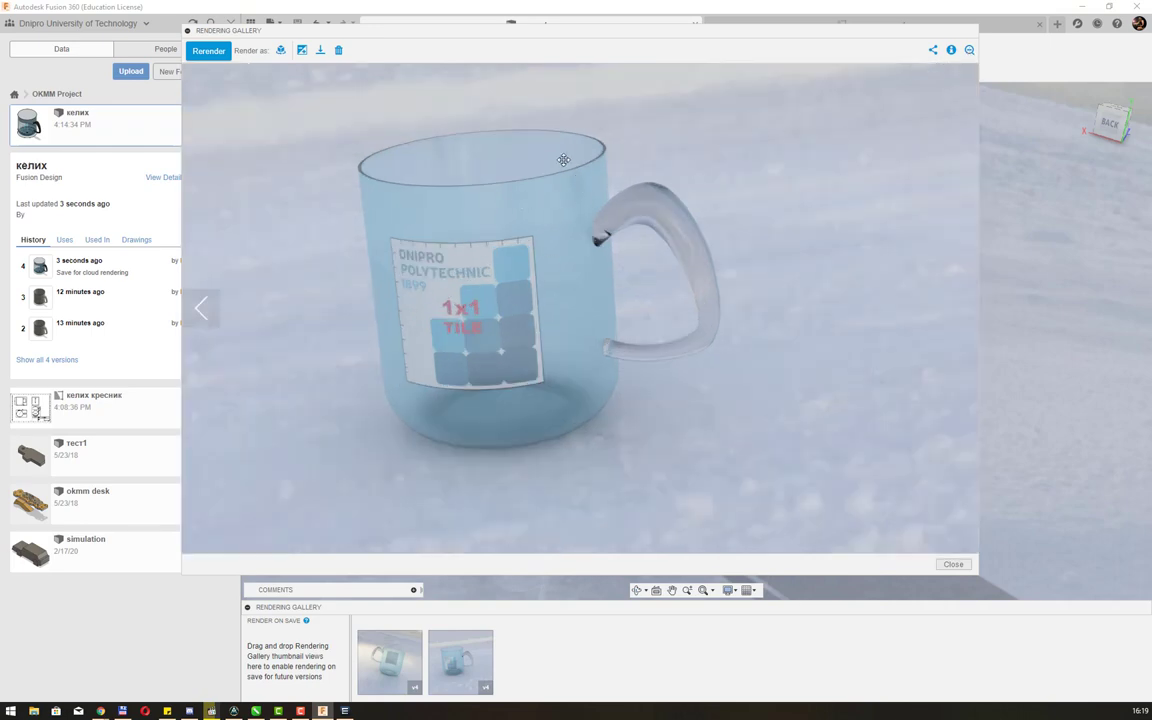
- View the tilted render enlarged, check the download formats, then return to the upright render
click(398, 662)
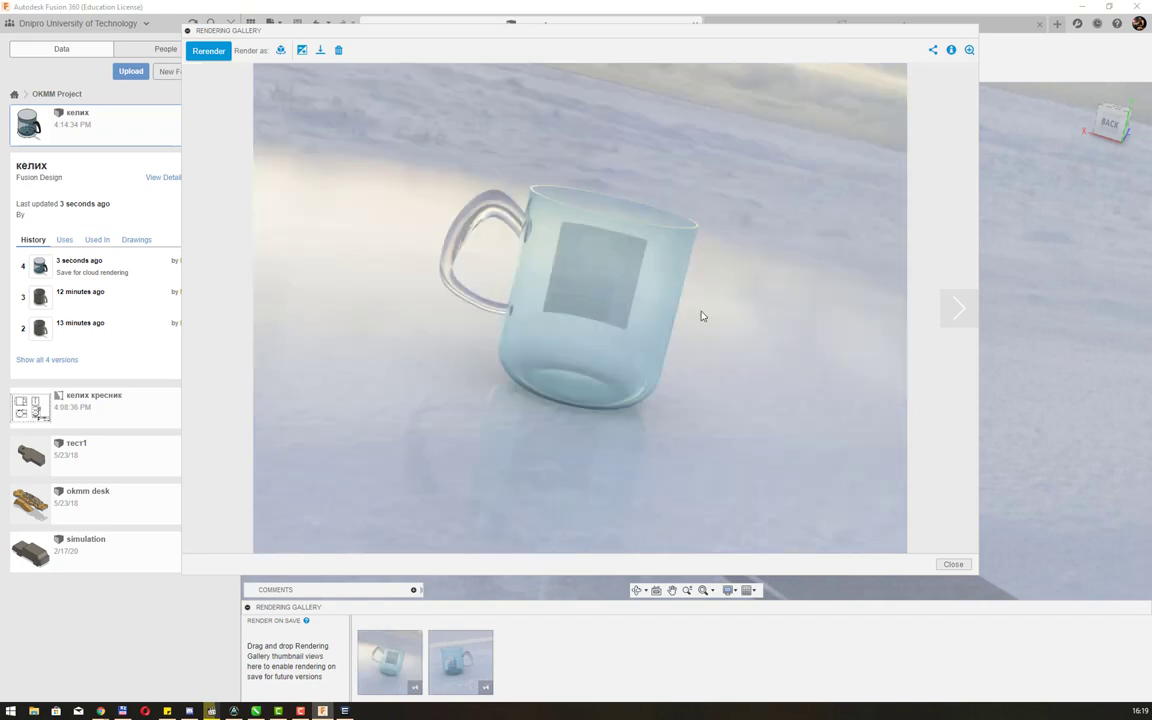
click(969, 49)
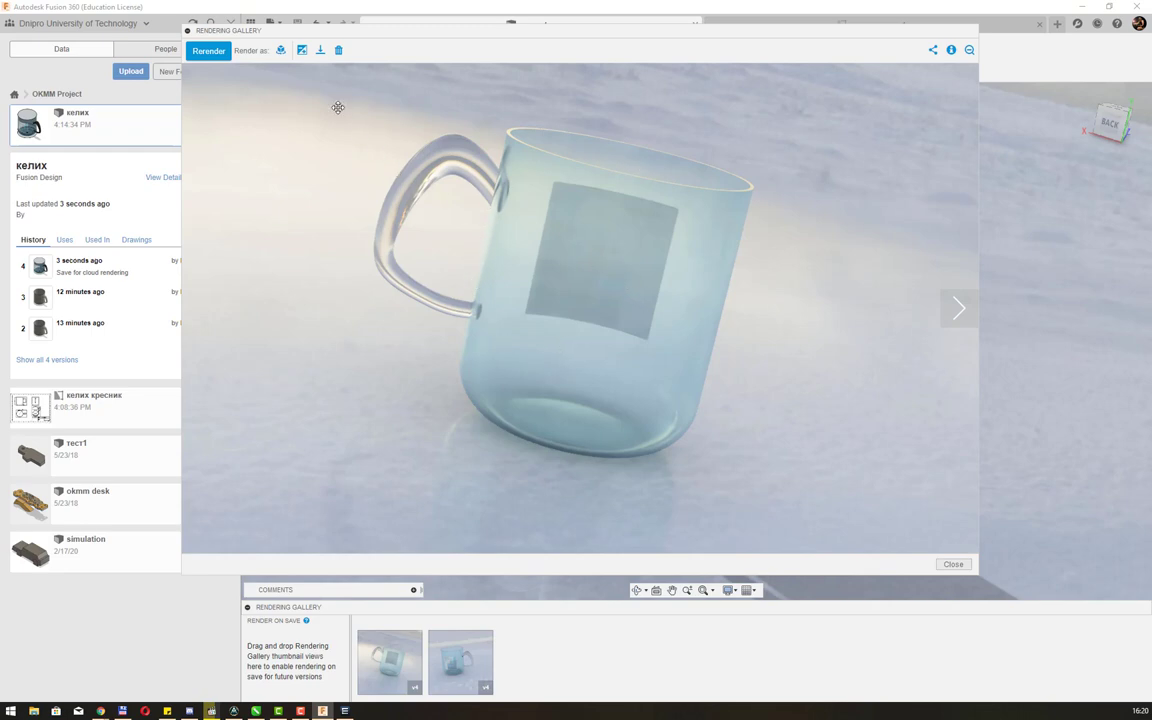
click(319, 51)
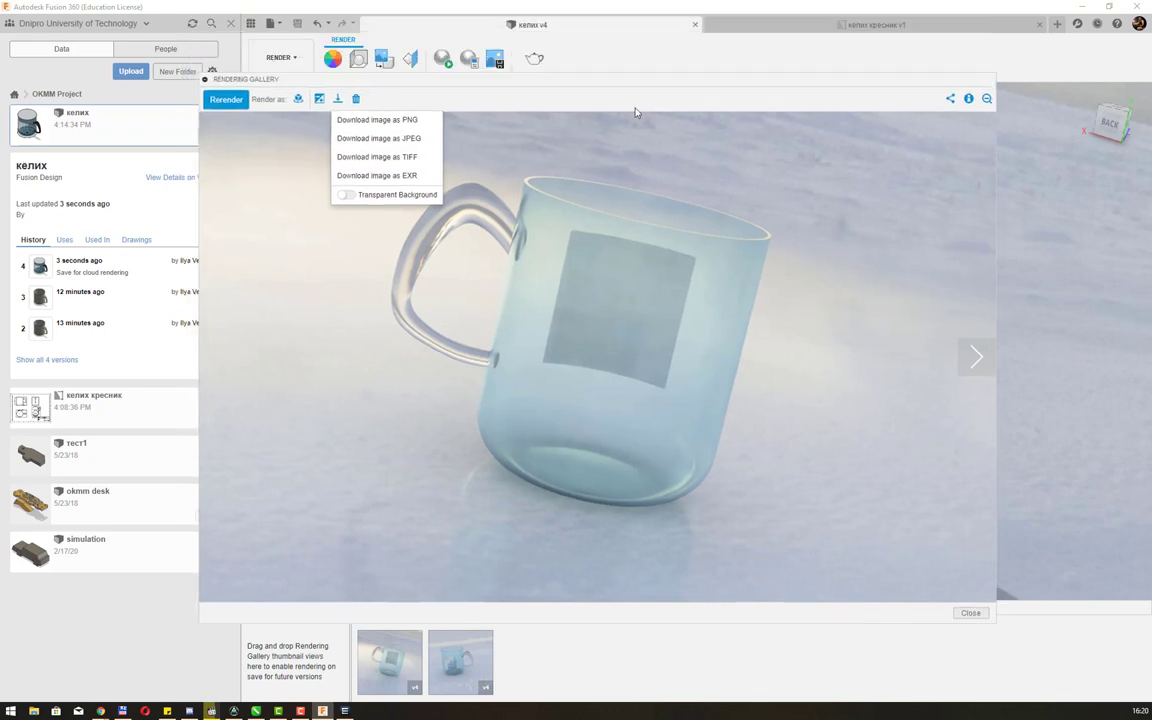
mouse_move(550, 36)
mouse_down()
mouse_move(618, 138)
mouse_move(607, 86)
mouse_up()
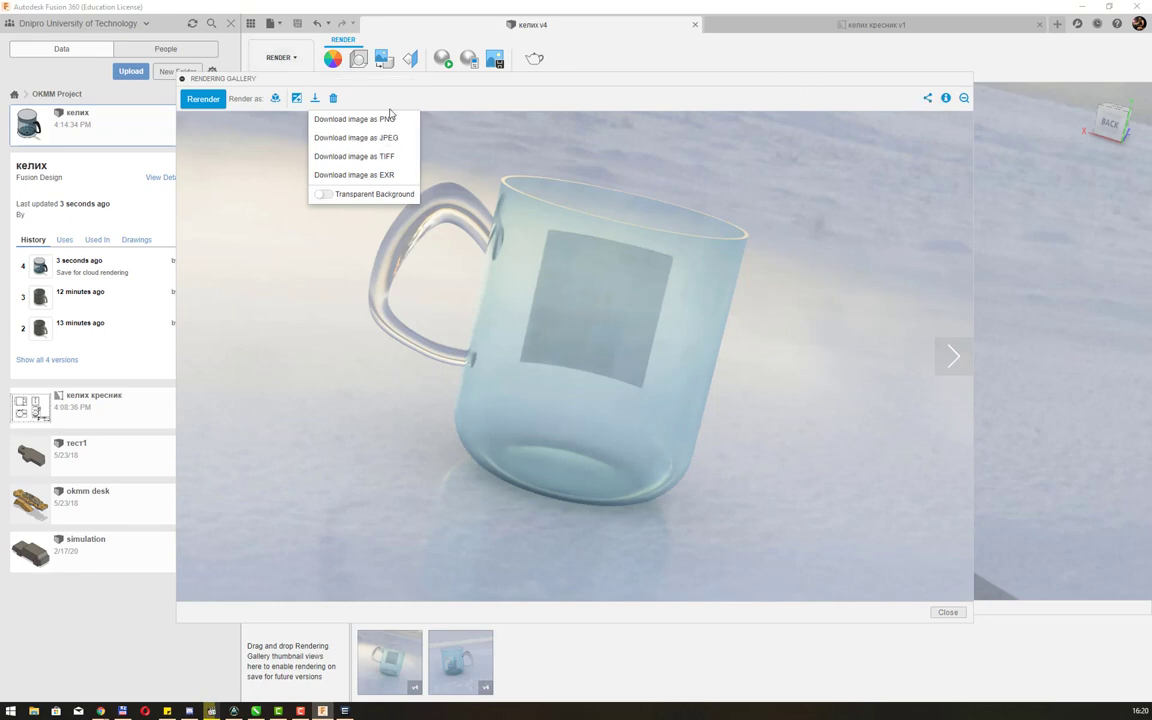
click(458, 661)
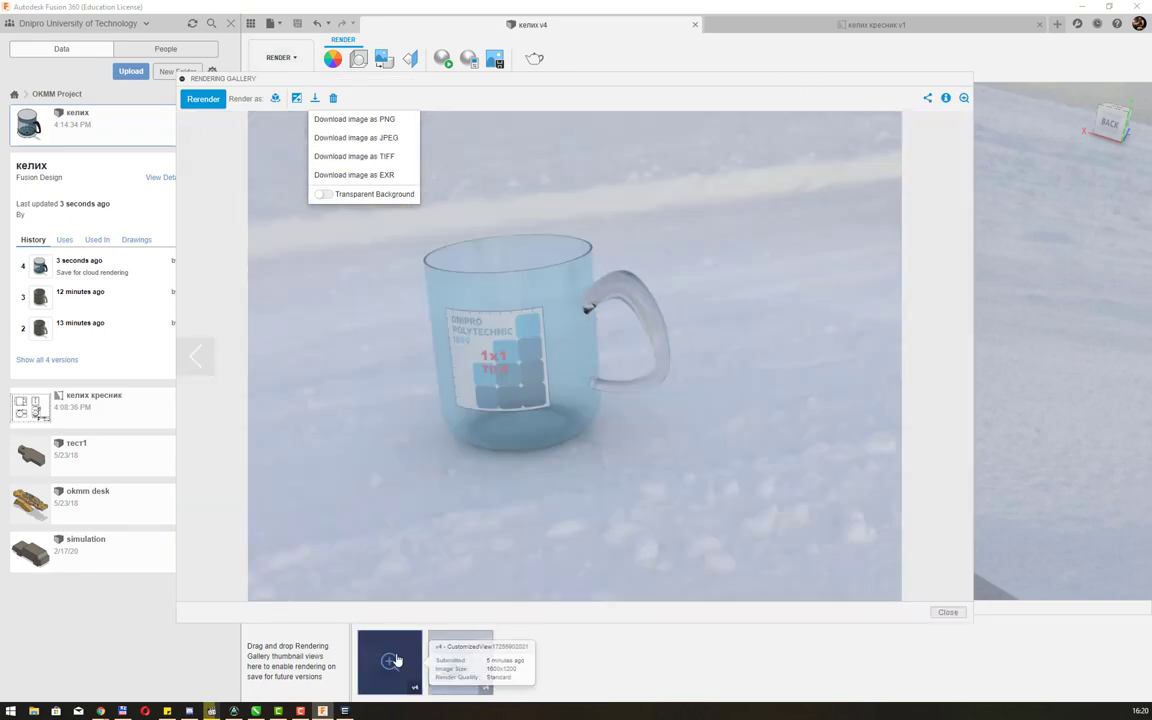
click(397, 661)
click(447, 657)
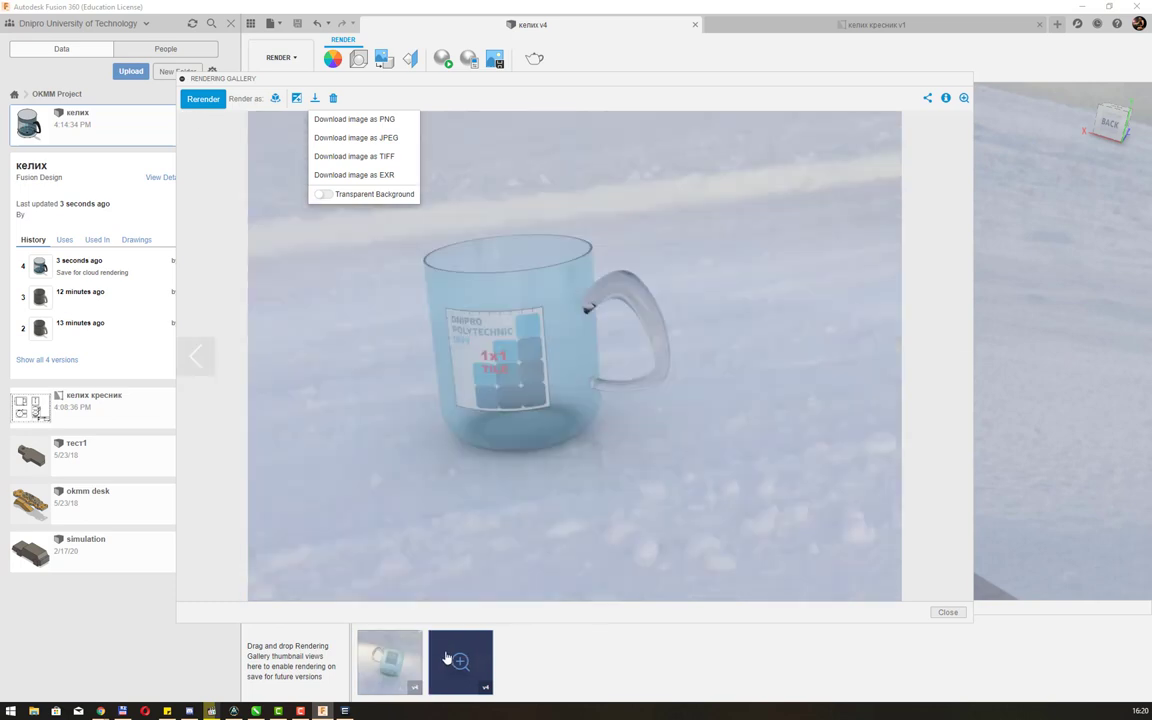